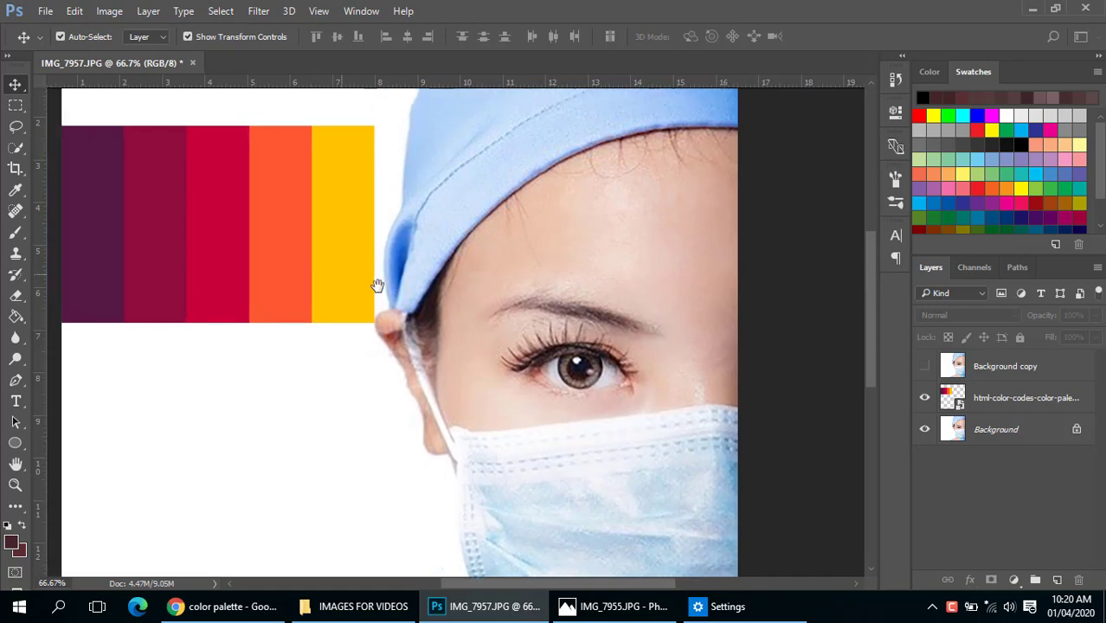
drag(470, 329, 355, 251)
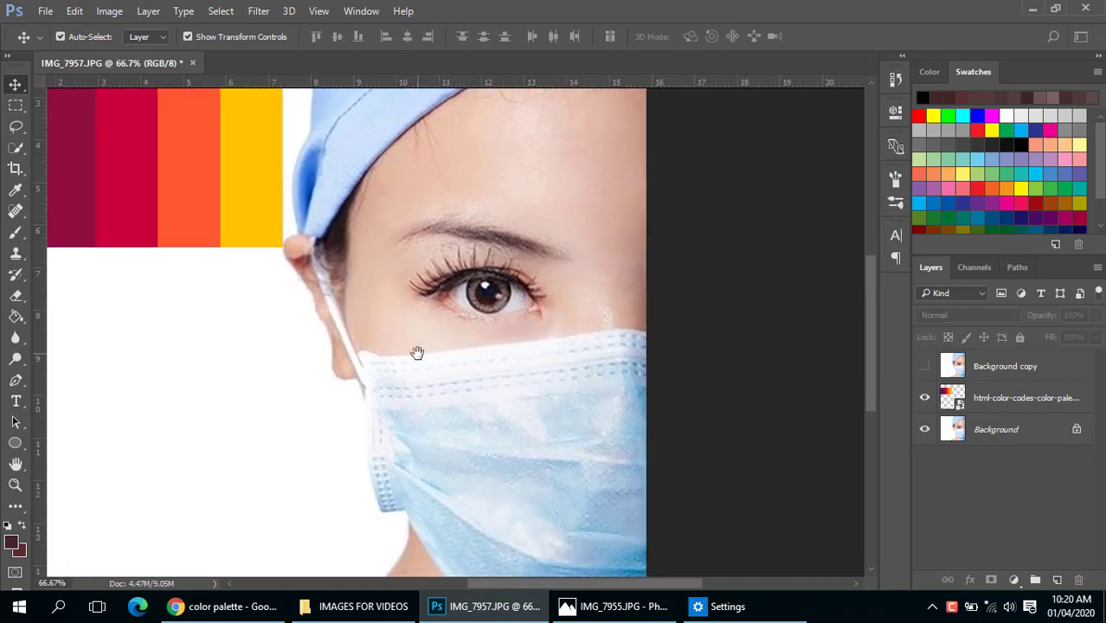
drag(417, 353, 501, 370)
alt+click(503, 374)
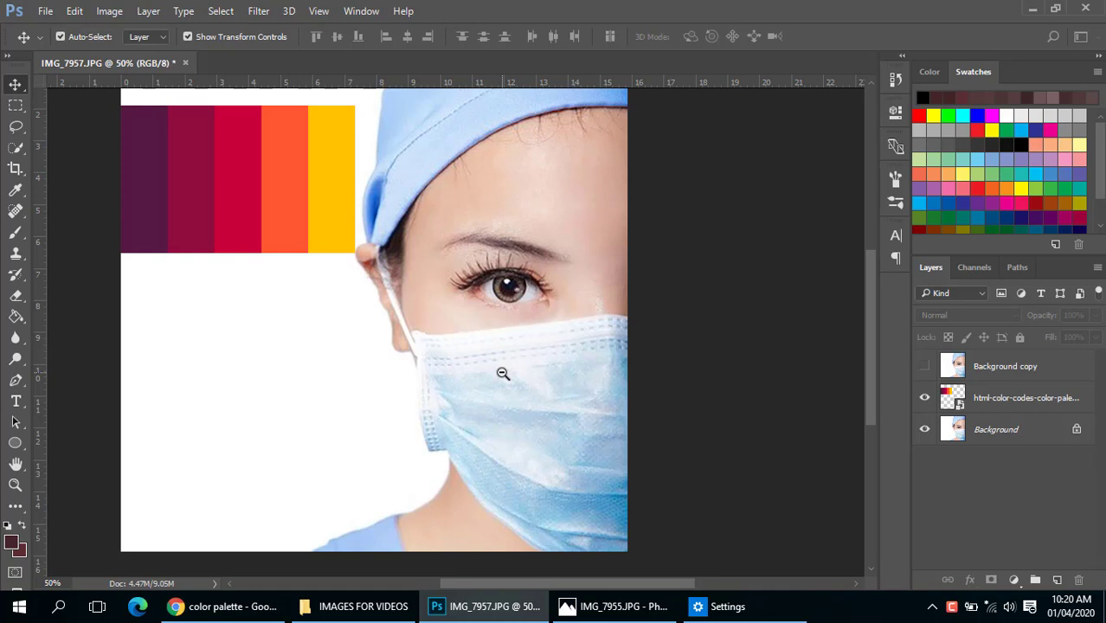
click(501, 290)
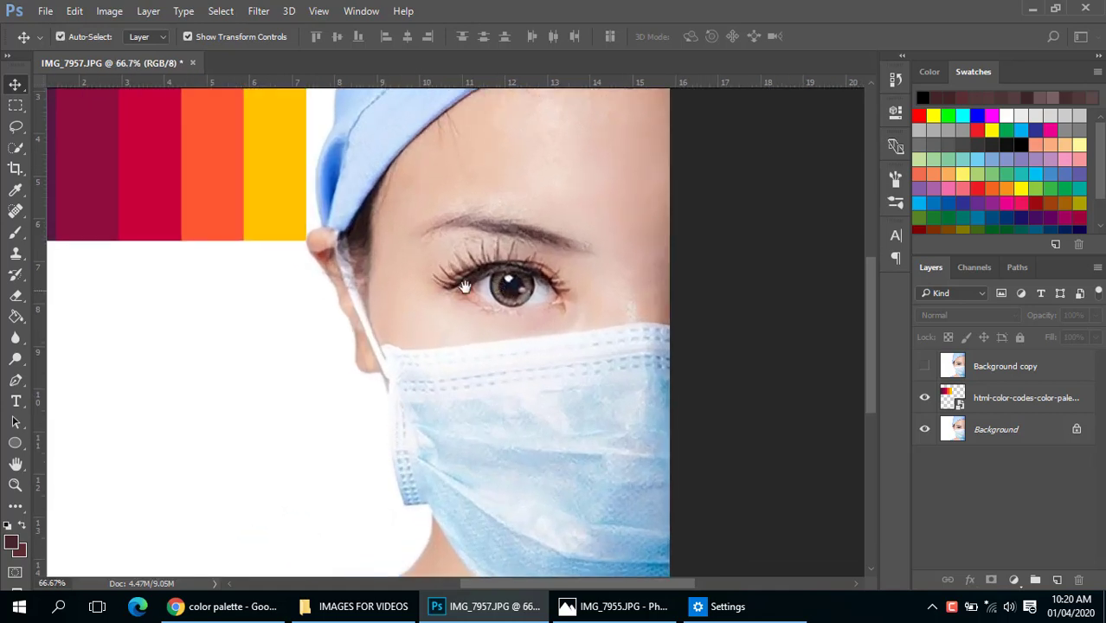
alt+click(440, 303)
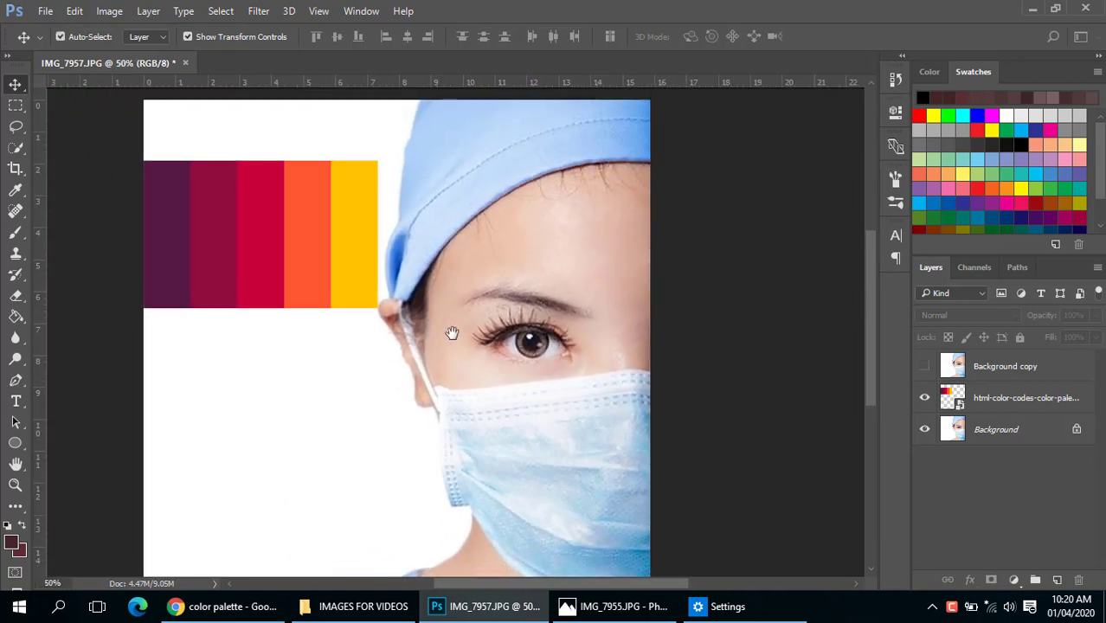
drag(452, 333, 490, 280)
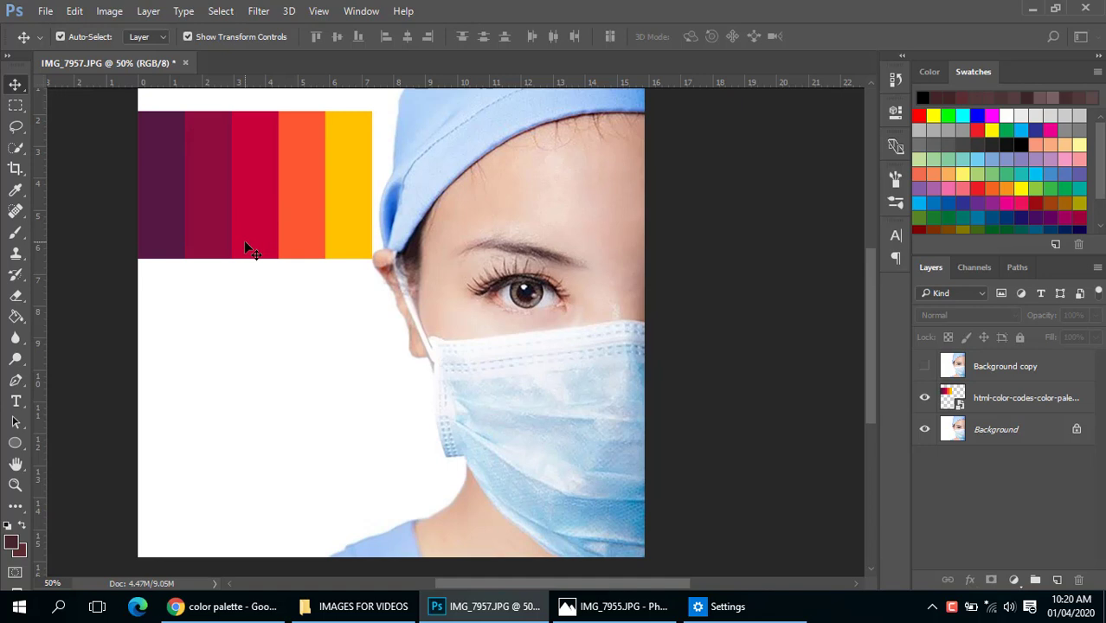
ctrl+click(445, 260)
alt+click(452, 260)
alt+click(449, 260)
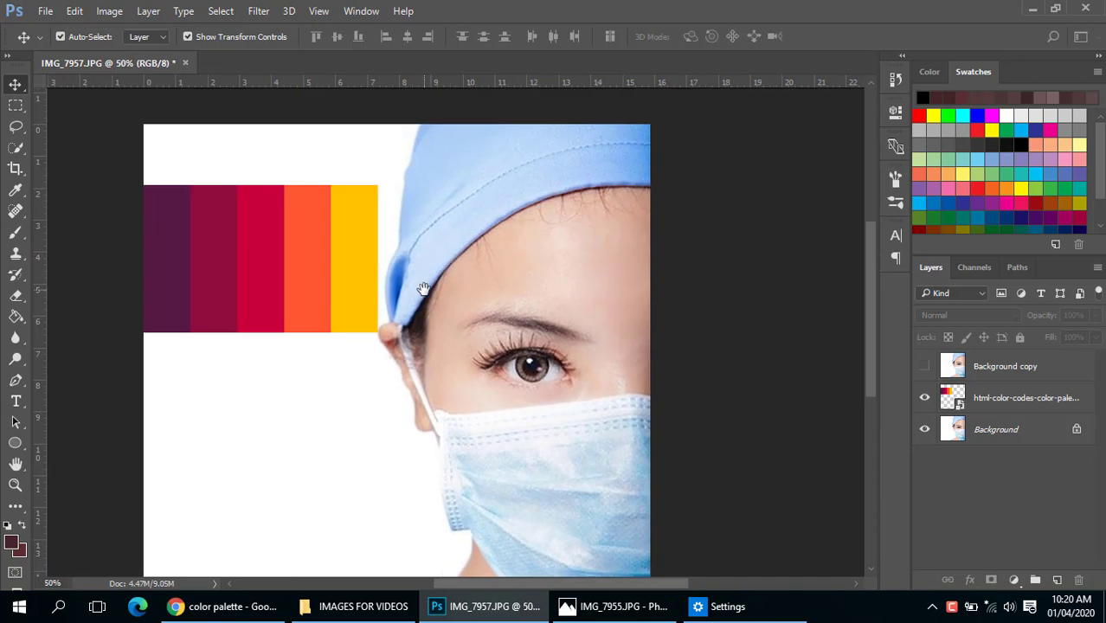
drag(424, 339, 435, 313)
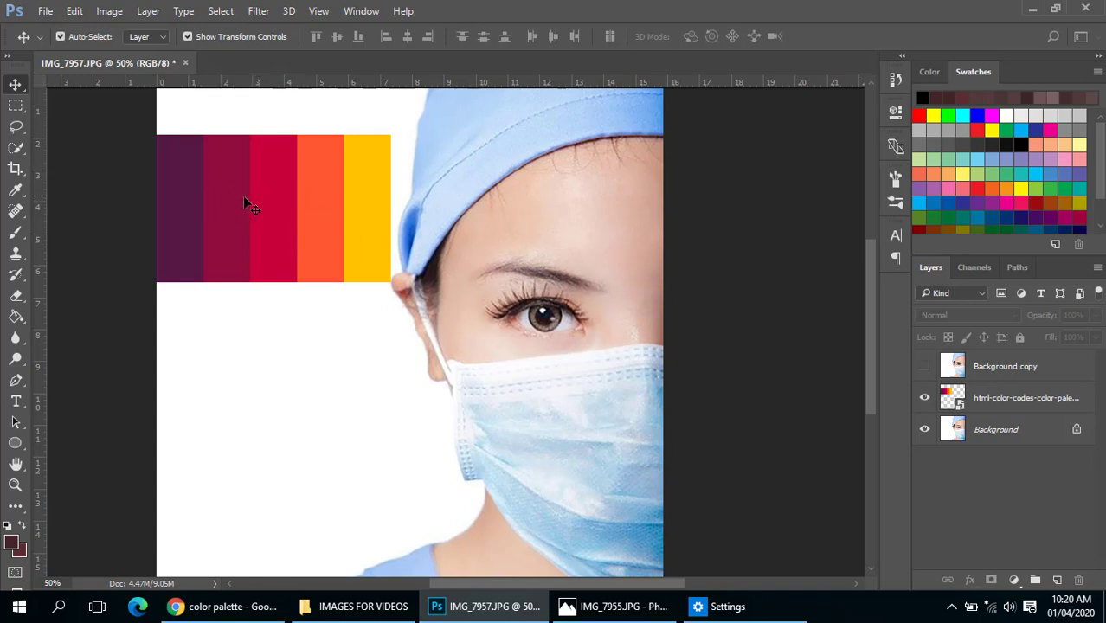
scroll(545, 279, up, 1)
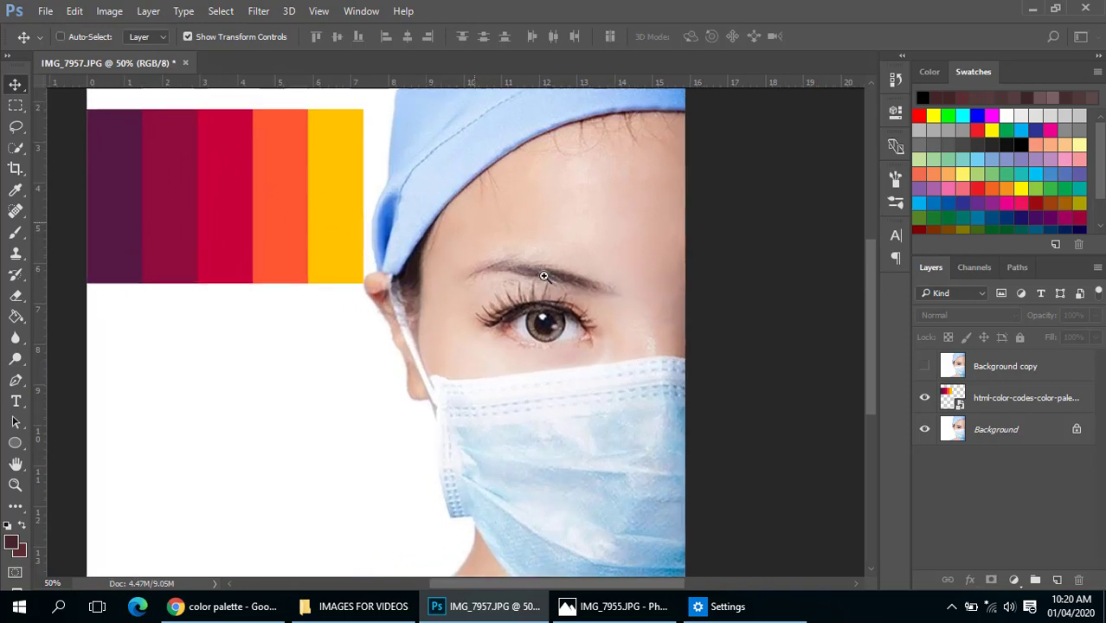
drag(501, 244, 503, 311)
- Activate the Pen tool with the Background layer selected
key(p)
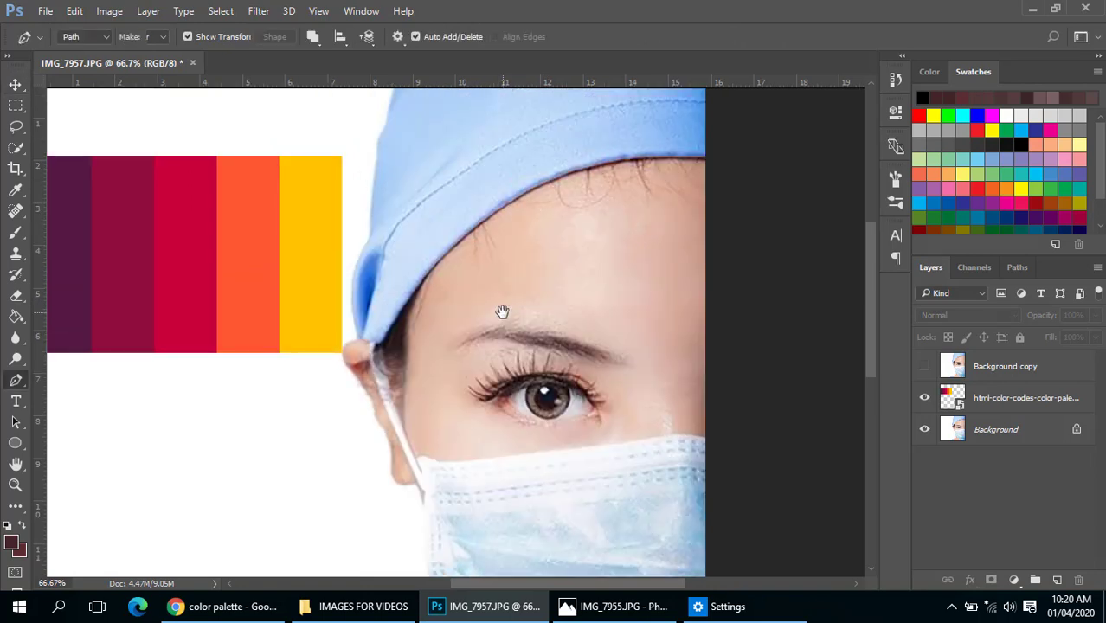
drag(452, 353, 399, 390)
click(996, 430)
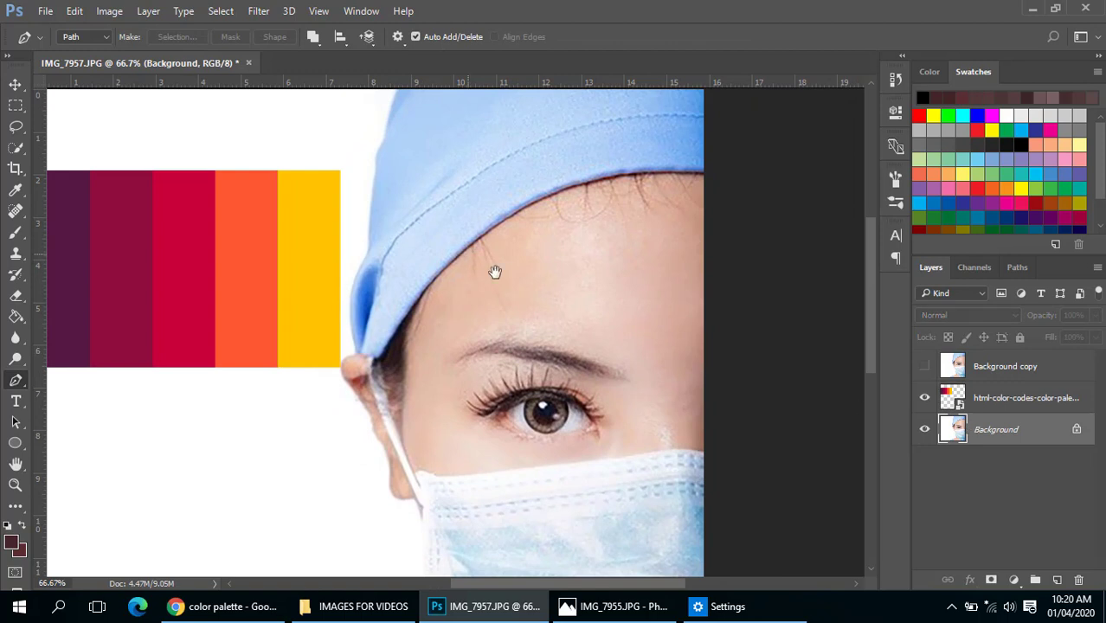
mouse_move(495, 272)
mouse_down()
mouse_move(523, 287)
mouse_move(525, 245)
mouse_move(509, 277)
mouse_up()
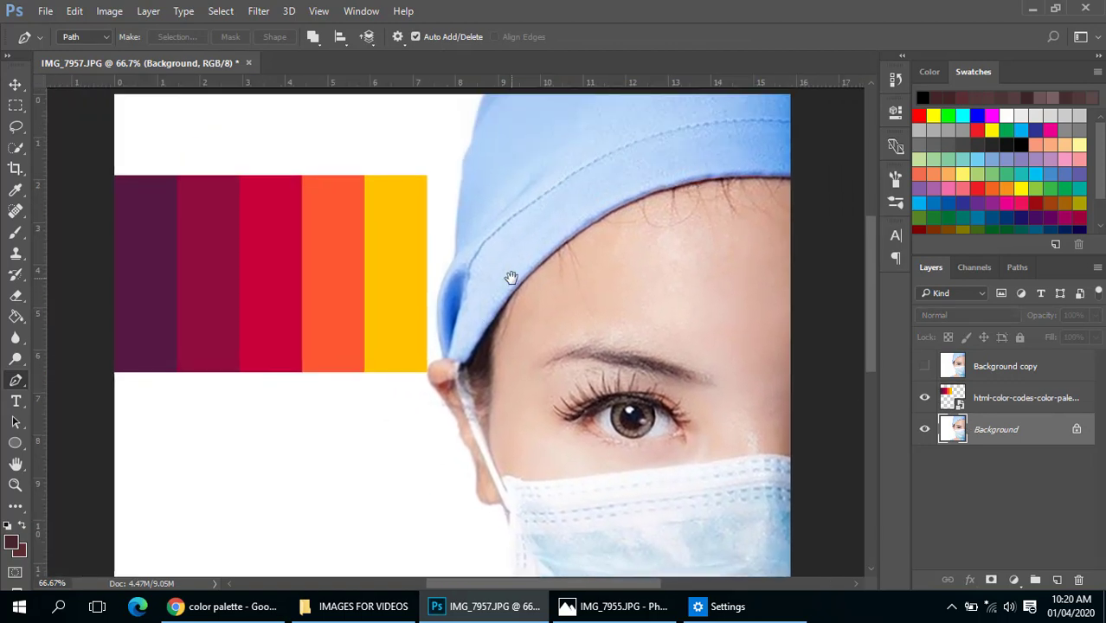
click(795, 180)
drag(647, 197, 594, 227)
drag(521, 282, 506, 305)
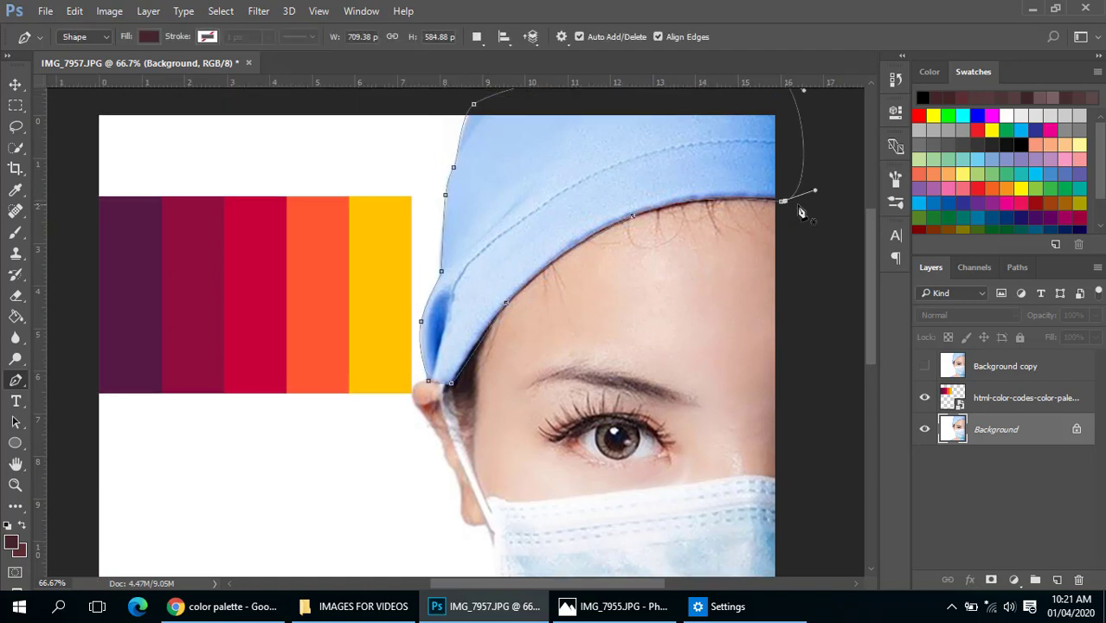
- Start a filled pen shape along the cap's lower edge, from beyond the image's edge across the forehead towards the ear
drag(713, 201, 665, 211)
drag(600, 231, 570, 252)
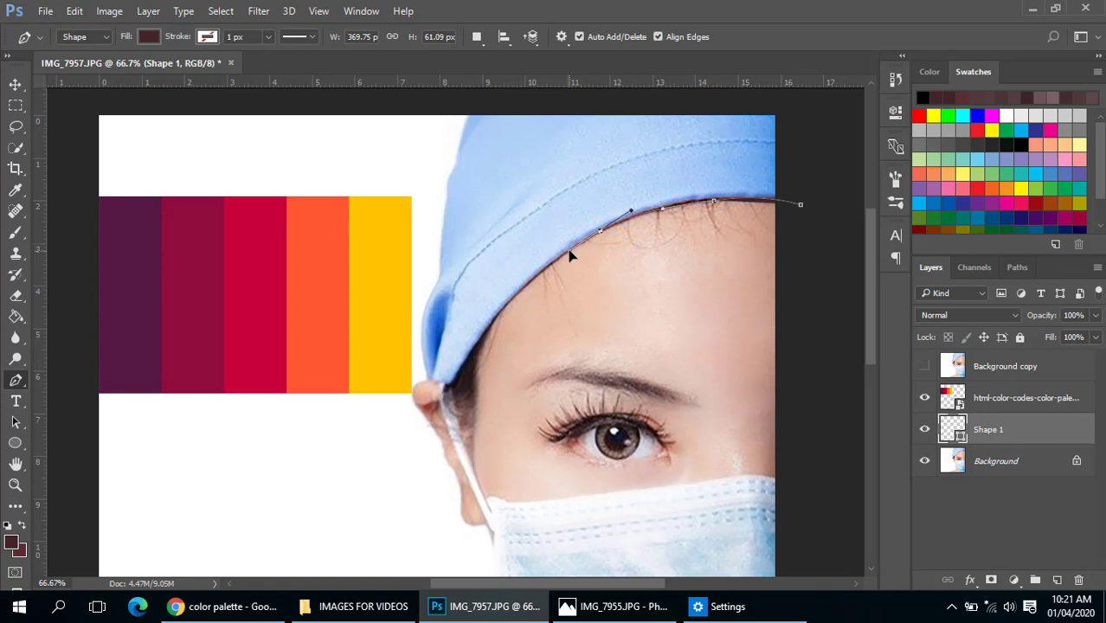
drag(508, 303, 497, 317)
drag(606, 341, 675, 348)
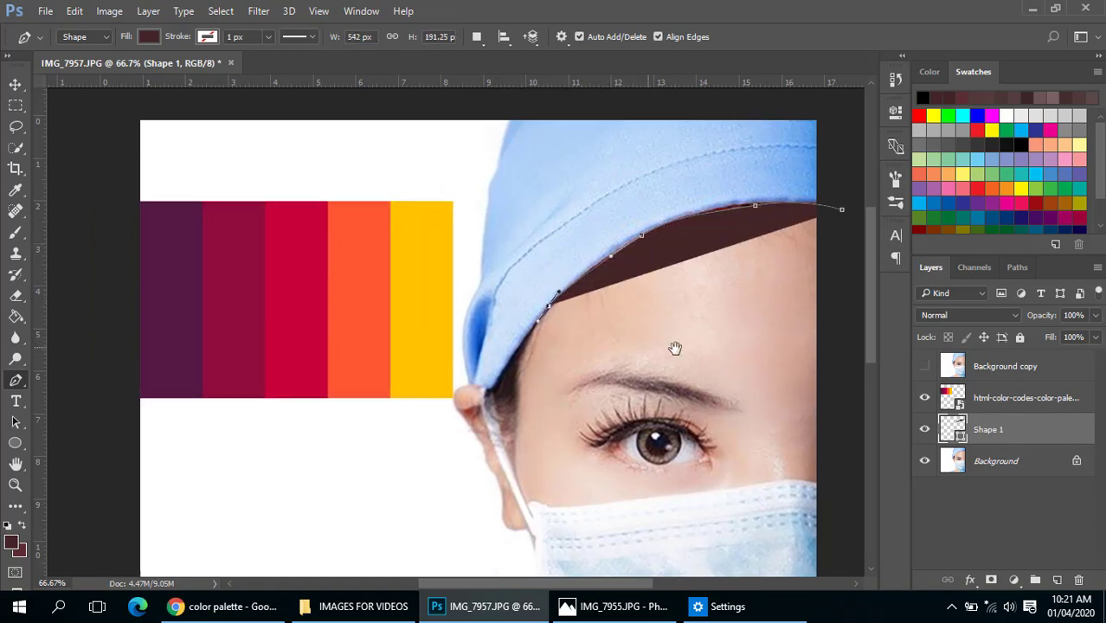
- Show the Background copy layer and move the colour palette layer above it, keeping the Shape 1 layer selected for drawing
click(925, 367)
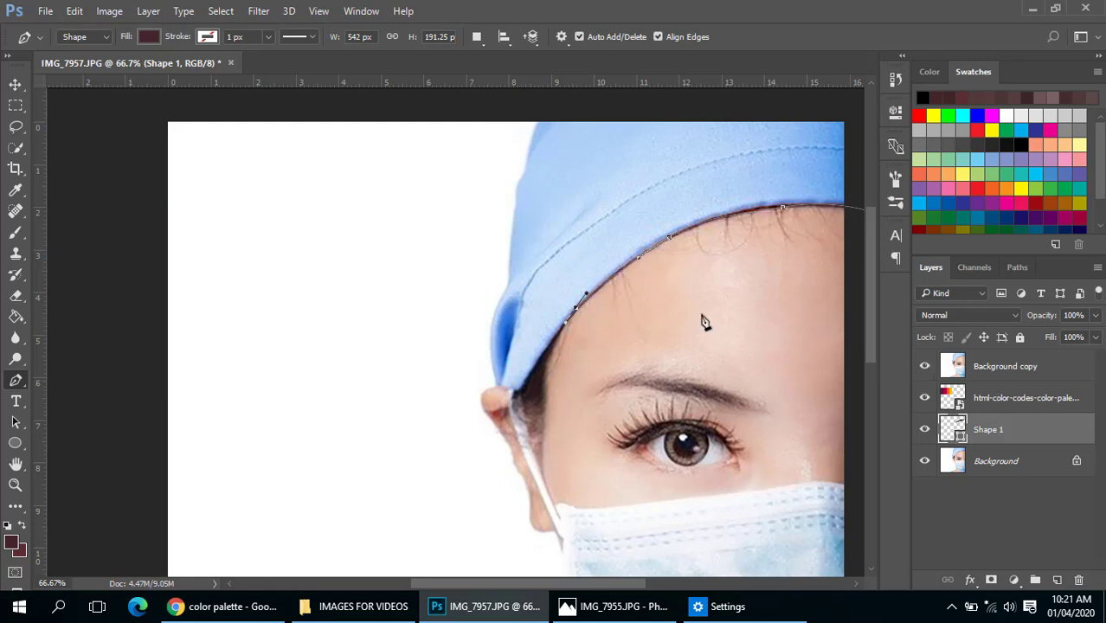
drag(953, 394, 981, 359)
click(952, 429)
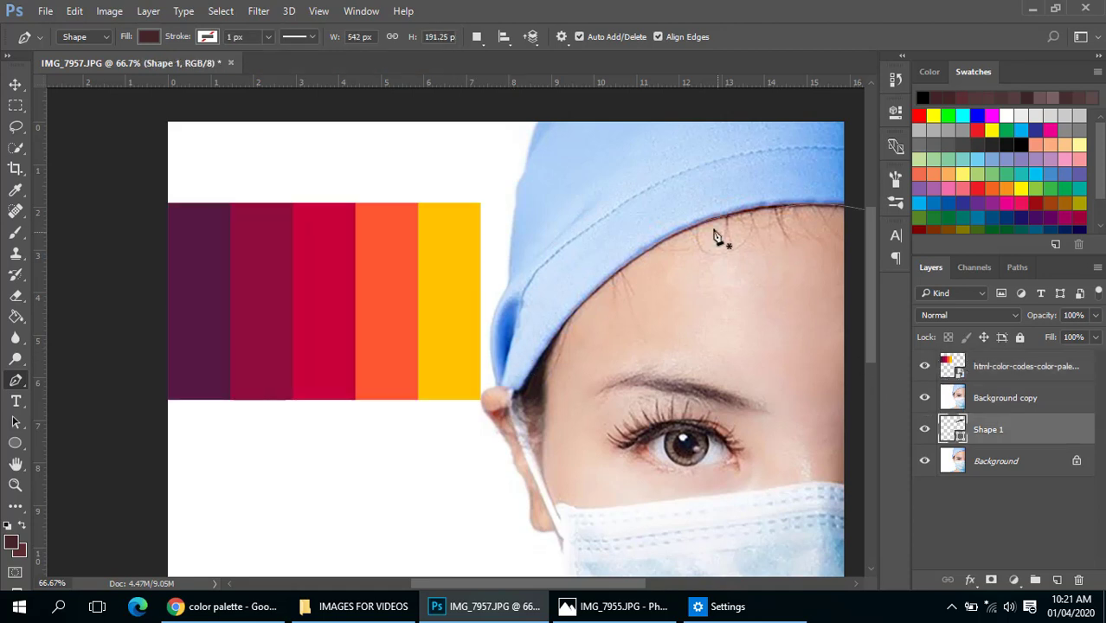
- Set the path operation to Combine Shapes and continue the cap outline to the ear and up the cap's outer edge
click(476, 36)
click(494, 55)
drag(576, 309, 586, 294)
drag(520, 392, 515, 395)
click(500, 385)
drag(489, 337, 512, 277)
mouse_move(531, 220)
mouse_down()
mouse_move(519, 291)
mouse_move(506, 261)
mouse_move(516, 235)
mouse_up()
drag(534, 183, 556, 168)
- Close the cap shape with a wide curve running outside the canvas back to the starting point
key(ctrl+minus)
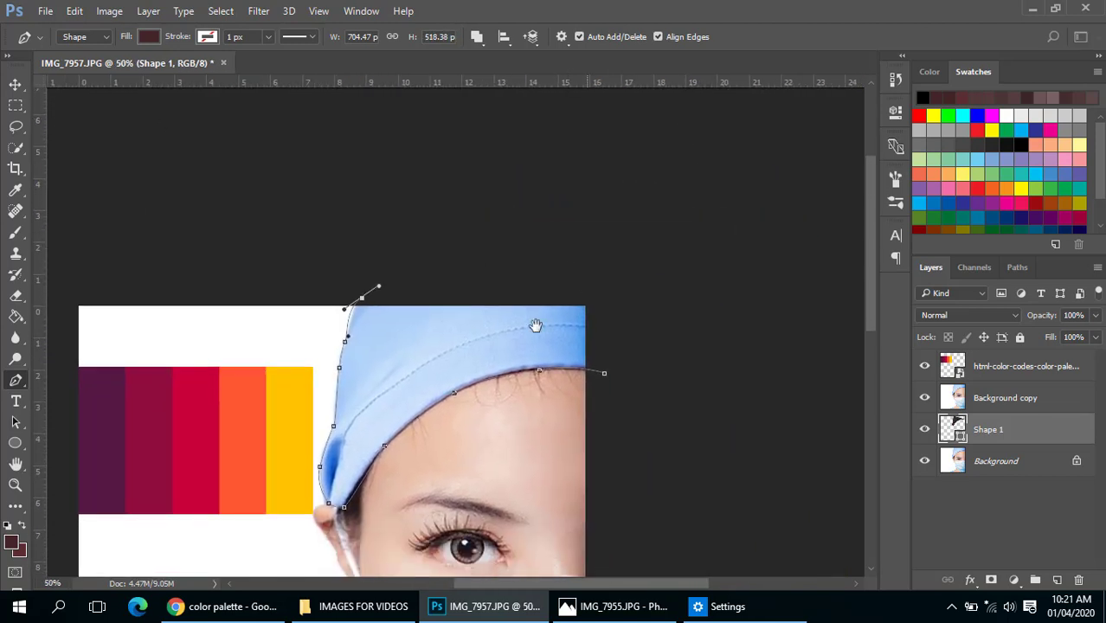
drag(535, 326, 605, 242)
drag(673, 165, 727, 222)
drag(666, 295, 652, 298)
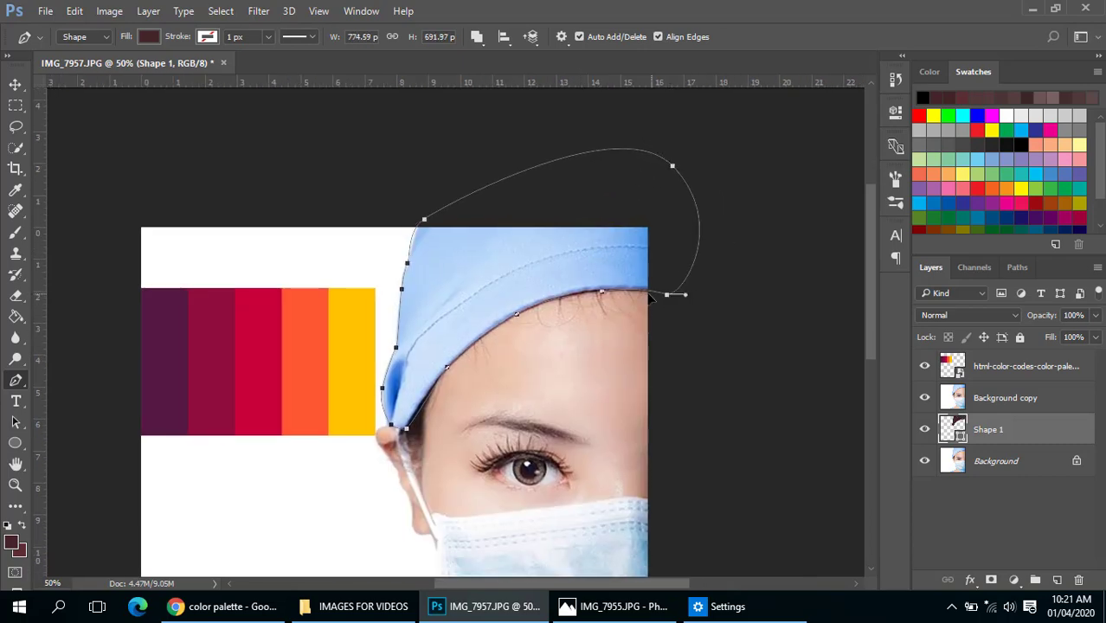
- Start a mask outline in the same shape layer by tracing the ear strap's outer side from the cap down to the mask
drag(489, 388, 499, 255)
ctrl+click(419, 303)
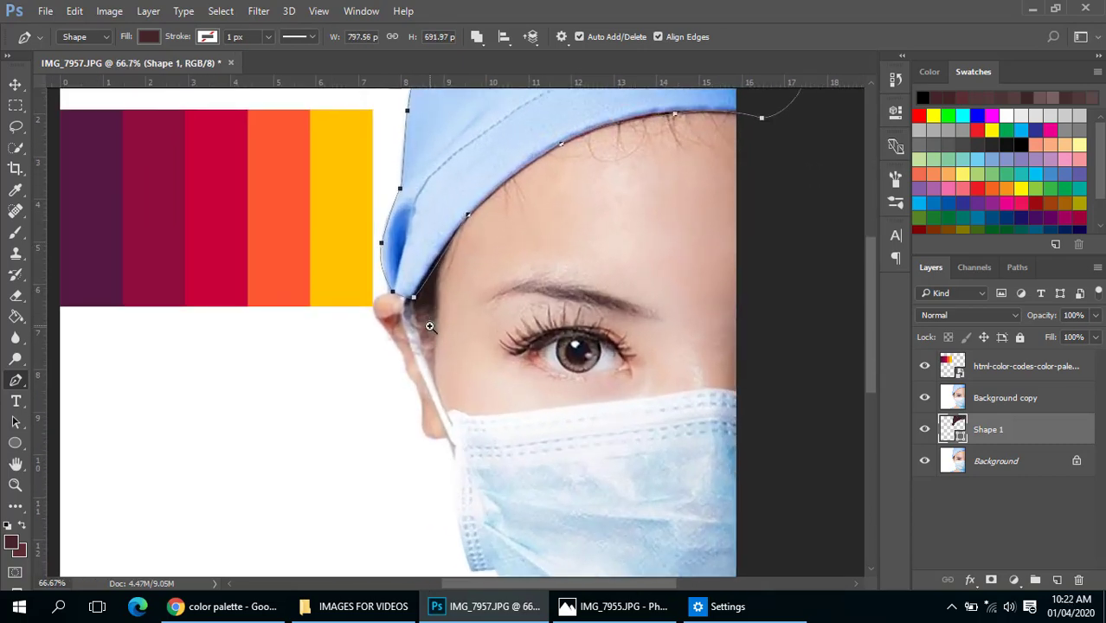
drag(437, 350, 422, 257)
alt+click(422, 257)
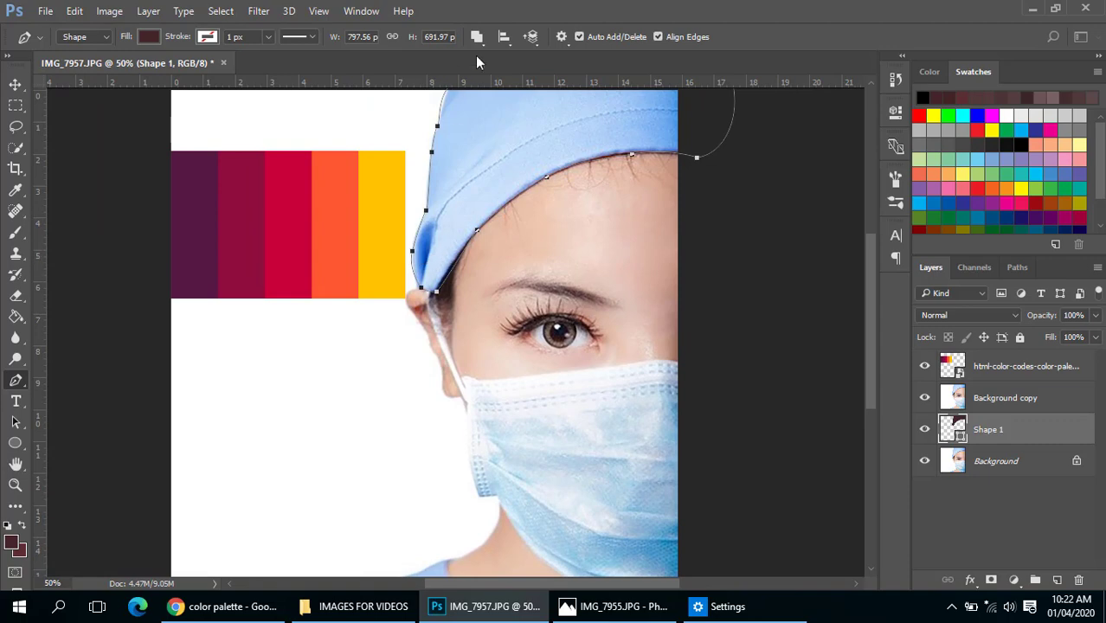
drag(436, 417, 394, 257)
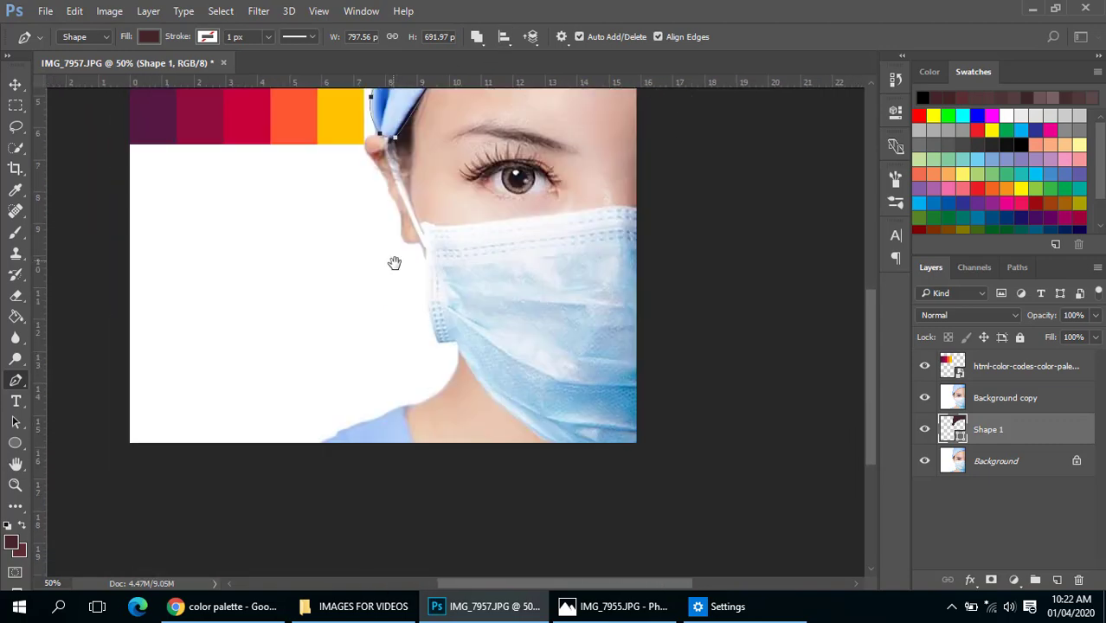
ctrl+click(427, 202)
drag(425, 190, 449, 248)
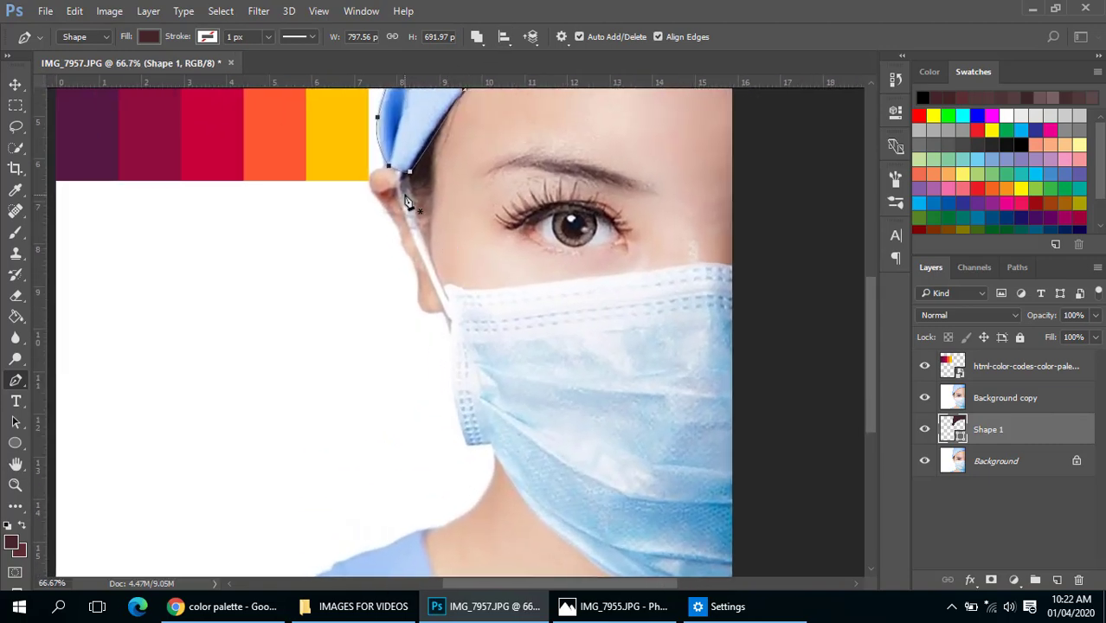
click(399, 171)
key(ctrl+z)
click(399, 208)
click(449, 324)
key(ctrl+plus)
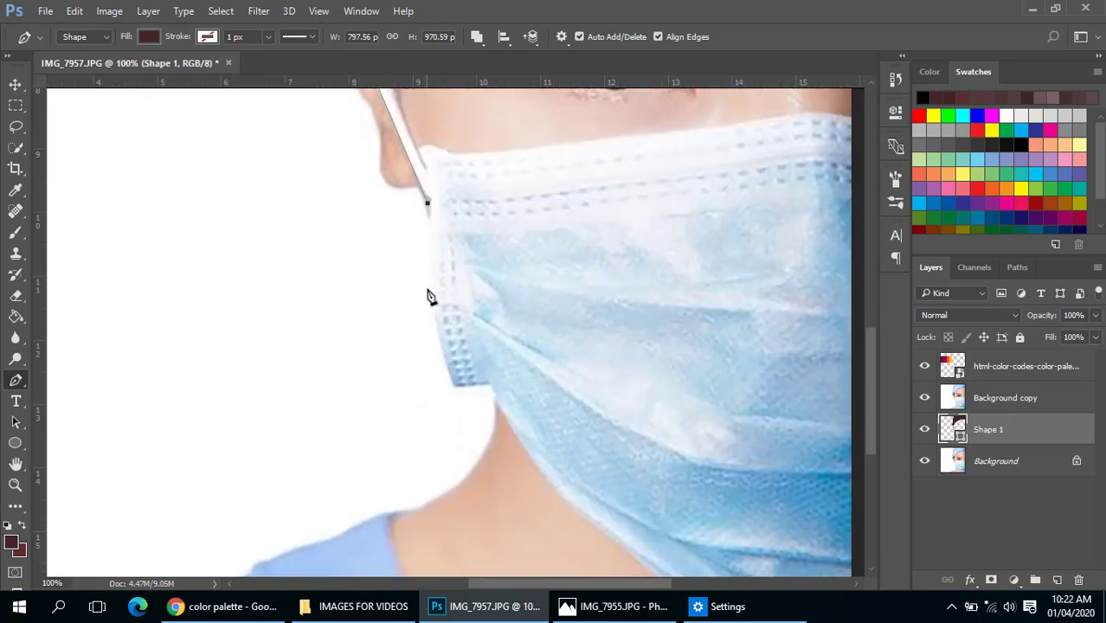
- Continue the outline down the mask's side, around its lower corner and along its lower edge past the image's bottom border
drag(431, 294, 431, 305)
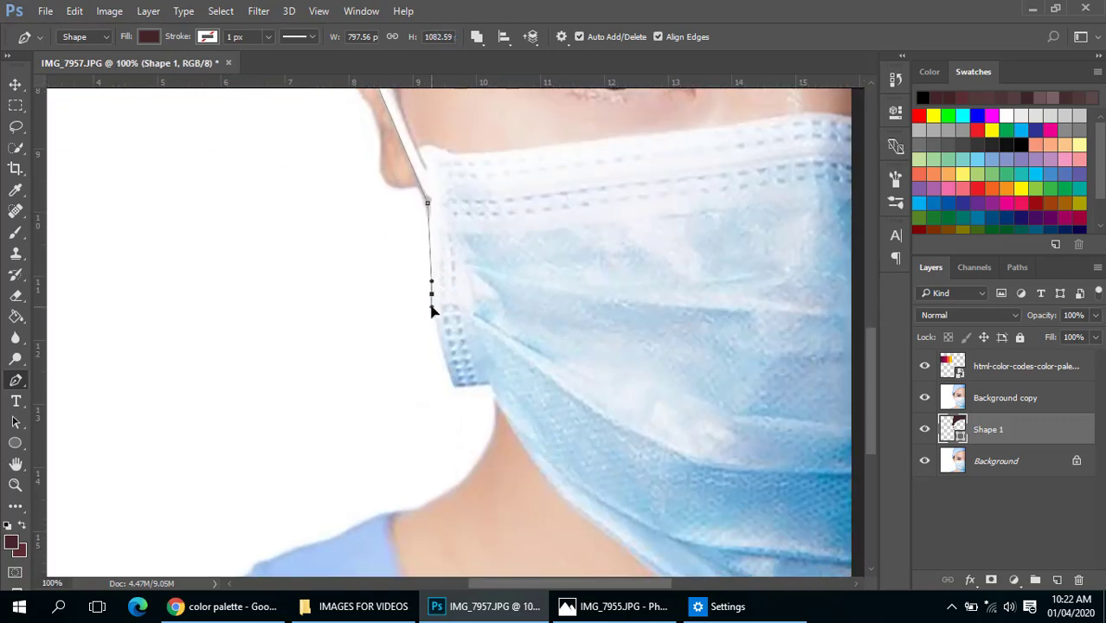
click(453, 385)
click(490, 383)
alt+click(578, 437)
ctrl+click(493, 368)
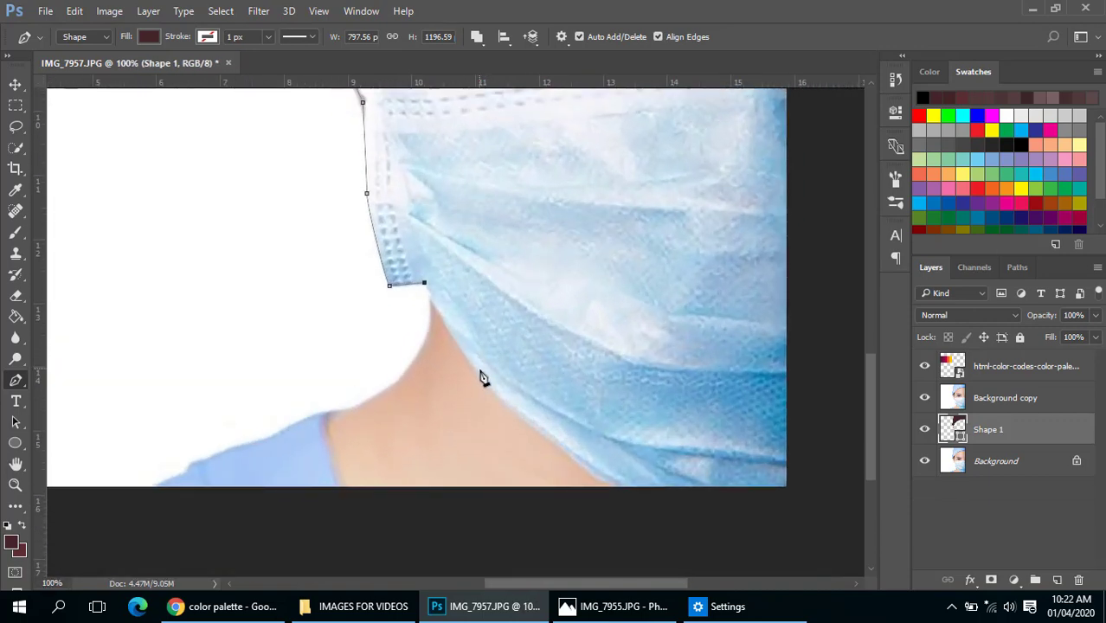
drag(501, 399, 543, 437)
drag(632, 499, 649, 509)
- Carry the mask outline around outside the canvas up to the level of the mask's upper edge
alt+click(651, 504)
drag(585, 406, 424, 392)
drag(644, 486, 663, 384)
drag(632, 156, 668, 399)
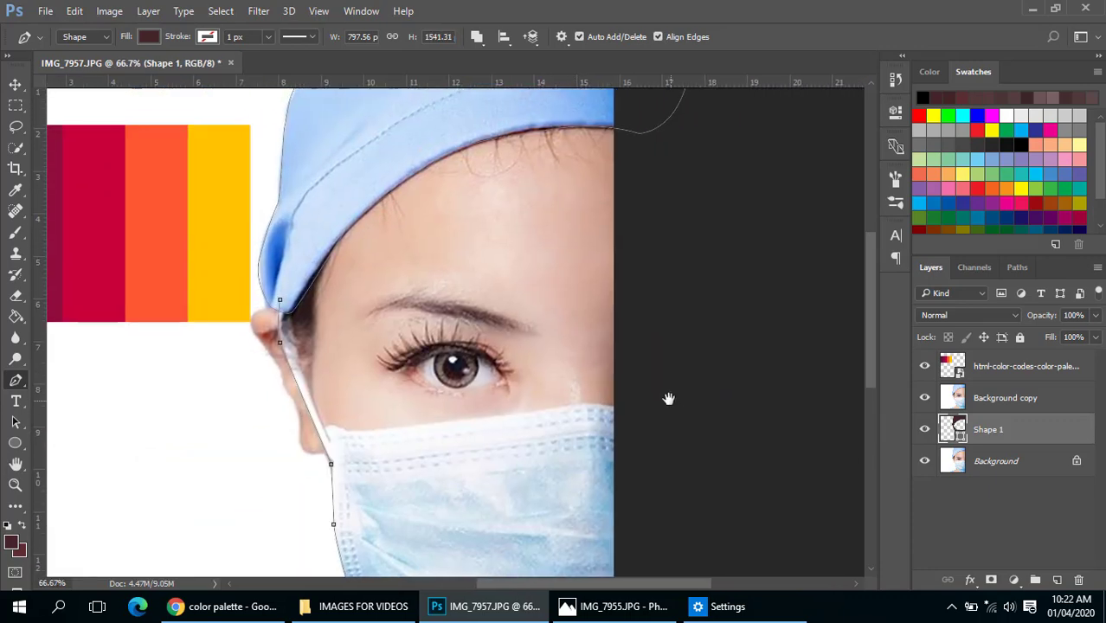
key(ctrl+plus)
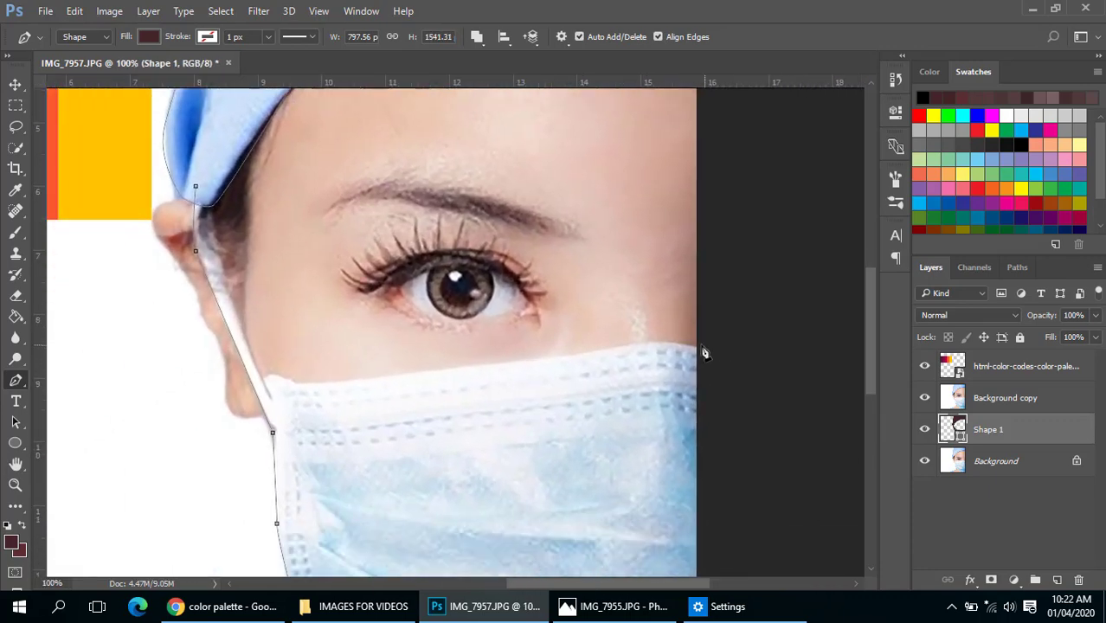
click(697, 347)
- Trace the mask's upper edge and the ear strap's inner side back up to the cap, closing the outline
mouse_move(647, 338)
mouse_down()
mouse_move(617, 353)
mouse_move(605, 342)
mouse_move(643, 342)
mouse_up()
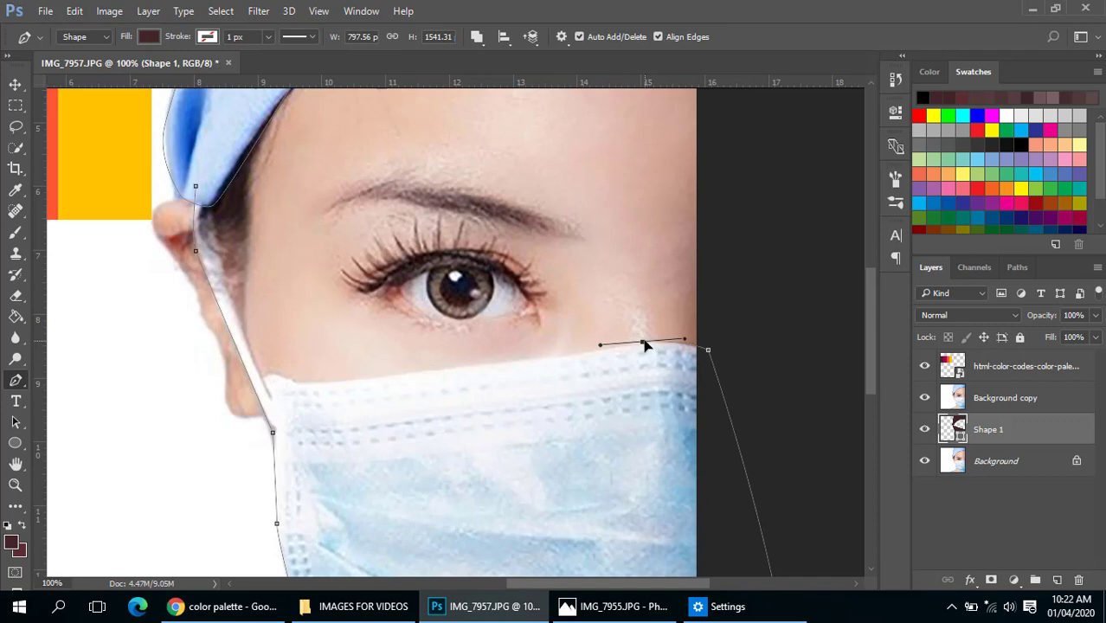
drag(402, 372, 351, 381)
click(295, 382)
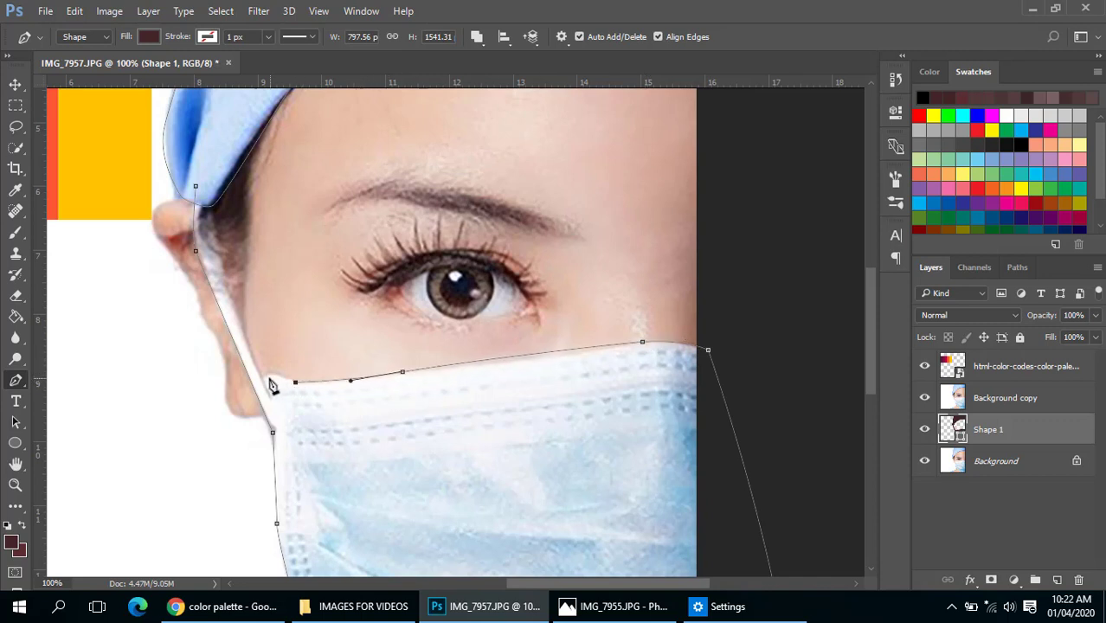
drag(263, 376, 248, 381)
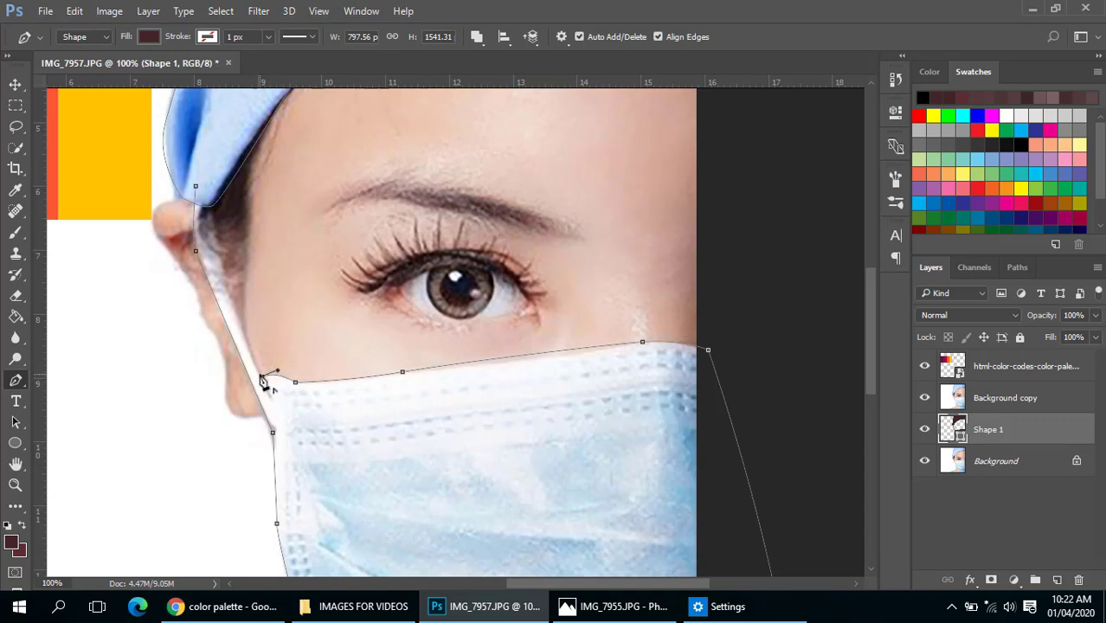
drag(229, 301, 258, 283)
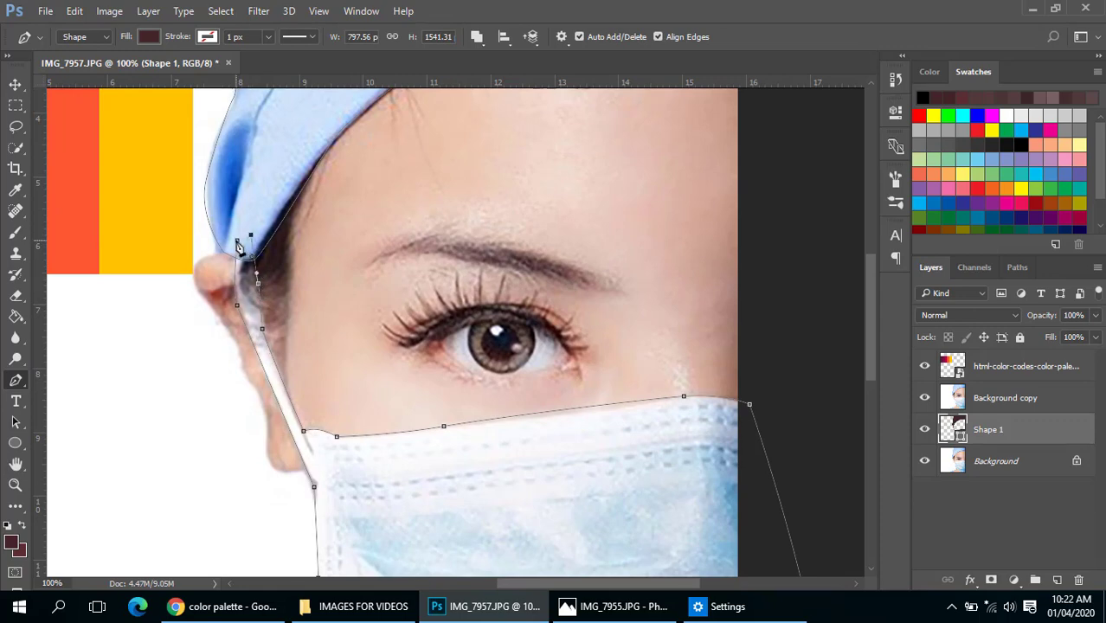
alt+click(253, 239)
- Refine the cap outline above the ear by repositioning its corner anchor and adjusting the neighbouring curve handle
drag(253, 239, 366, 274)
ctrl+click(365, 264)
ctrl+click(366, 263)
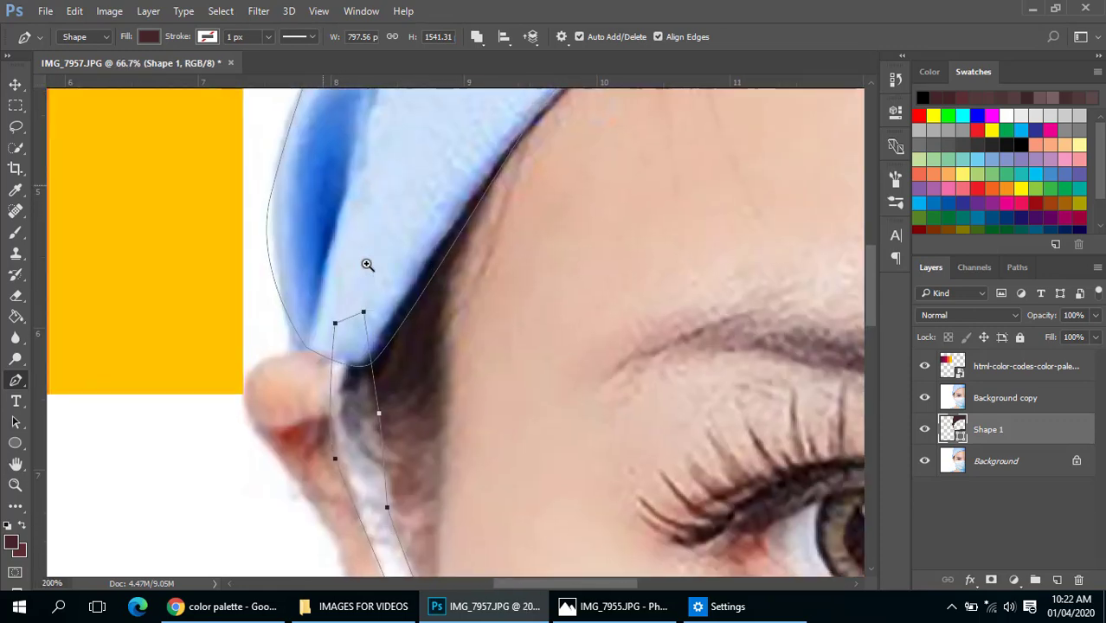
ctrl+click(365, 263)
click(276, 383)
drag(278, 384, 260, 385)
drag(201, 276, 218, 284)
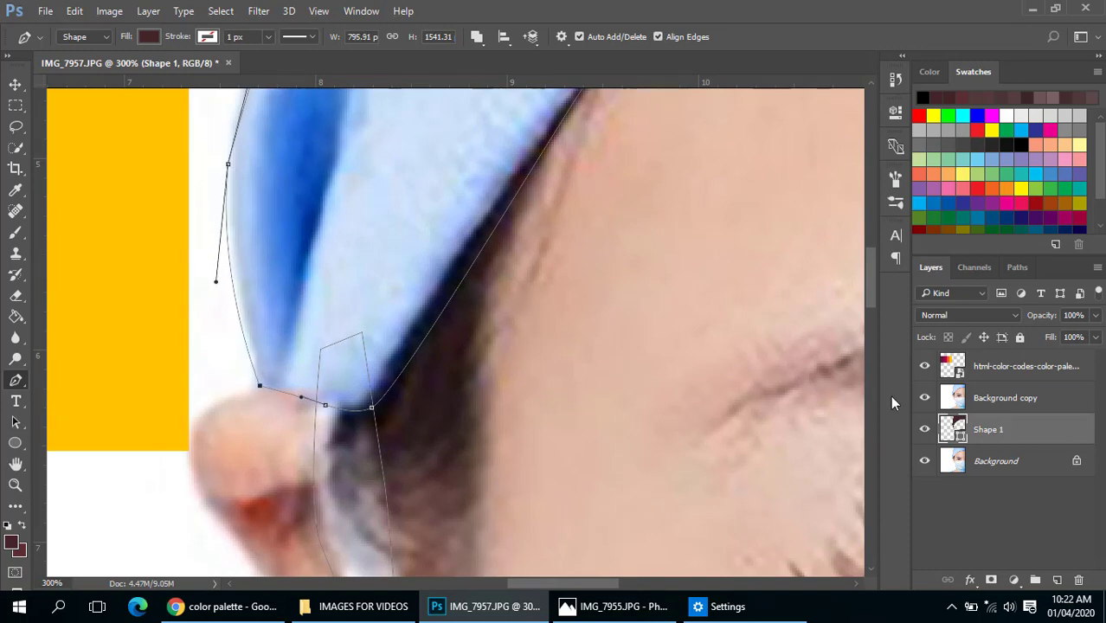
- Hide the colour palette layer
scroll(515, 260, down, 5)
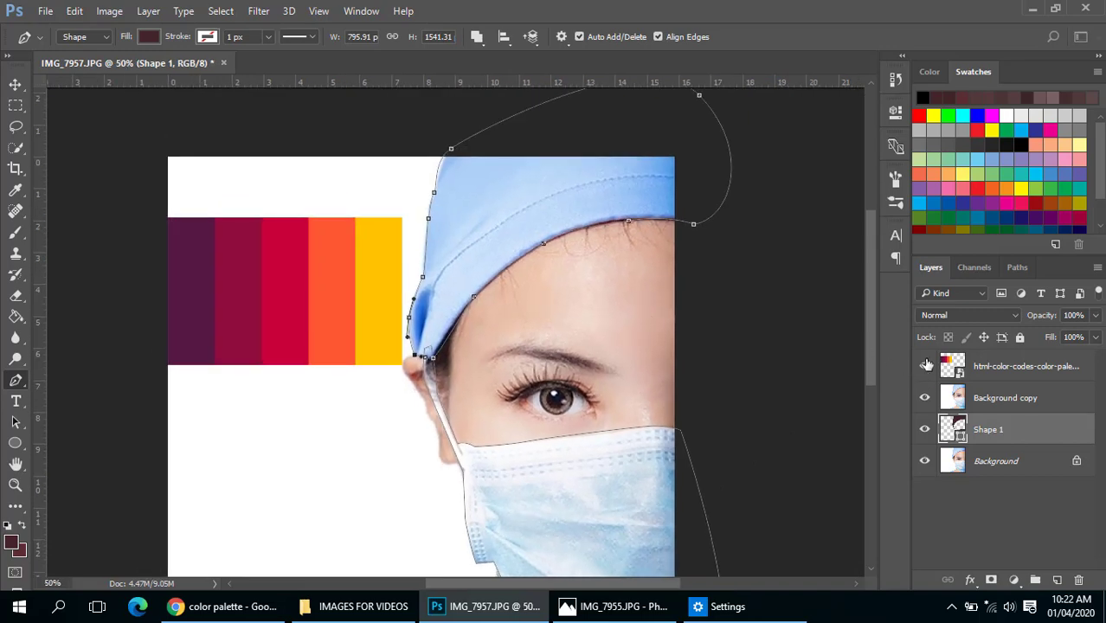
click(925, 365)
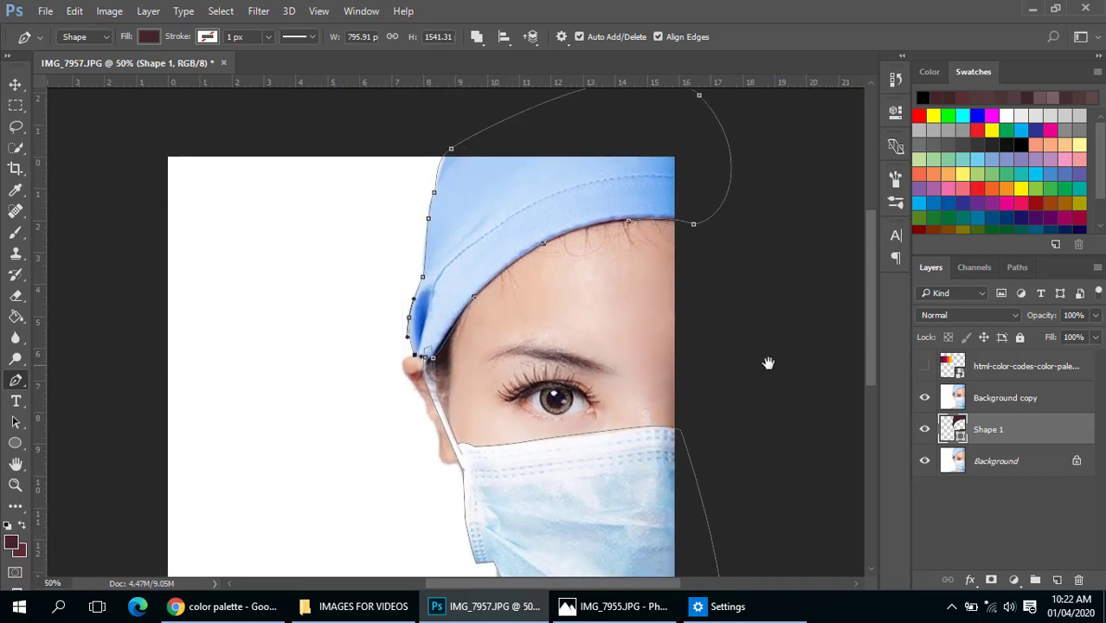
- Show the colour palette layer and fill the cap-and-mask shape with the palette's second colour, the dark crimson
click(919, 371)
drag(454, 284, 484, 258)
scroll(506, 272, up, 1)
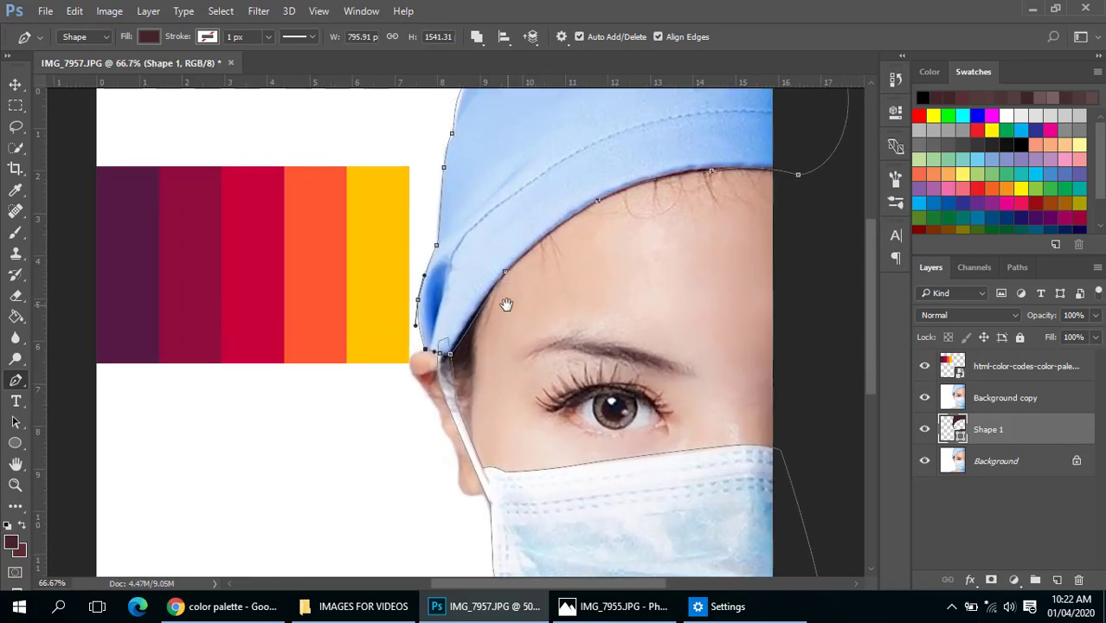
drag(507, 304, 517, 239)
scroll(515, 244, down, 1)
drag(500, 358, 523, 256)
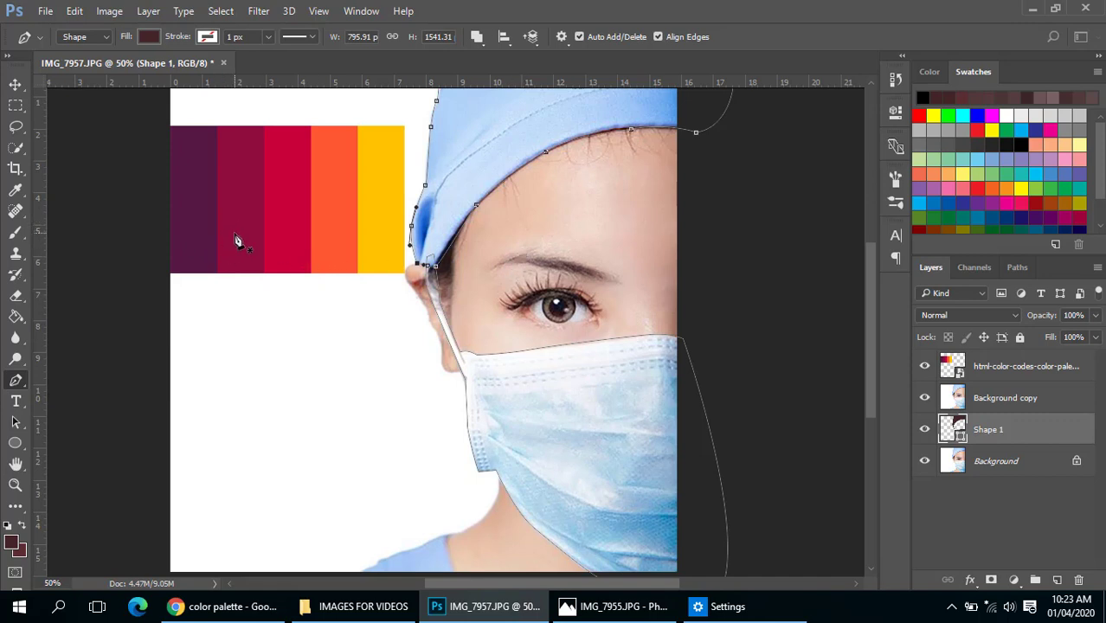
double_click(961, 437)
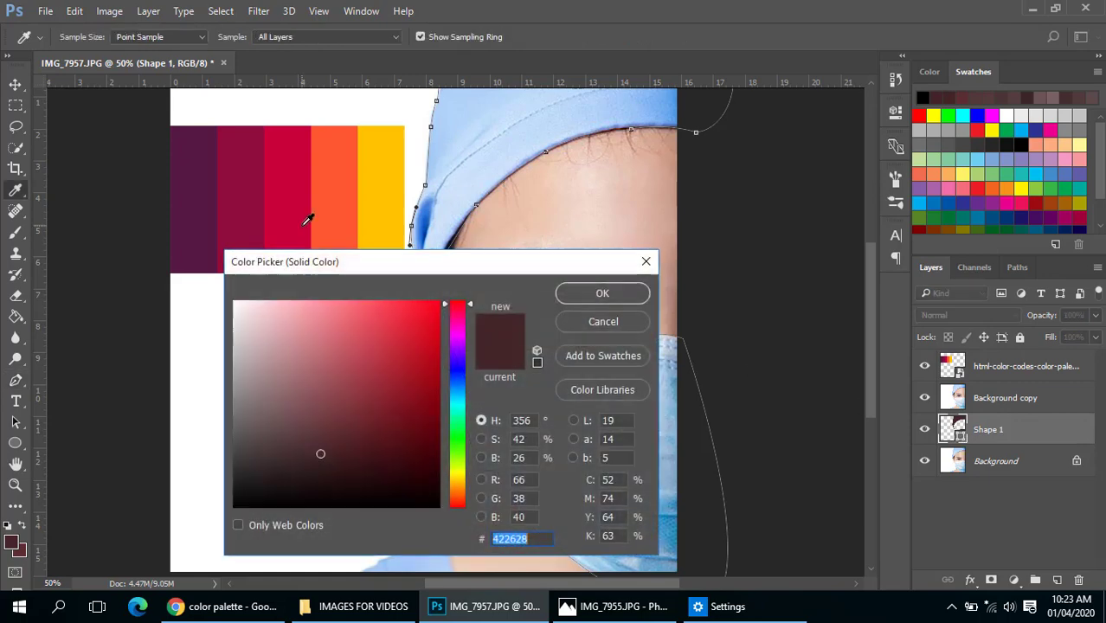
click(236, 199)
click(626, 291)
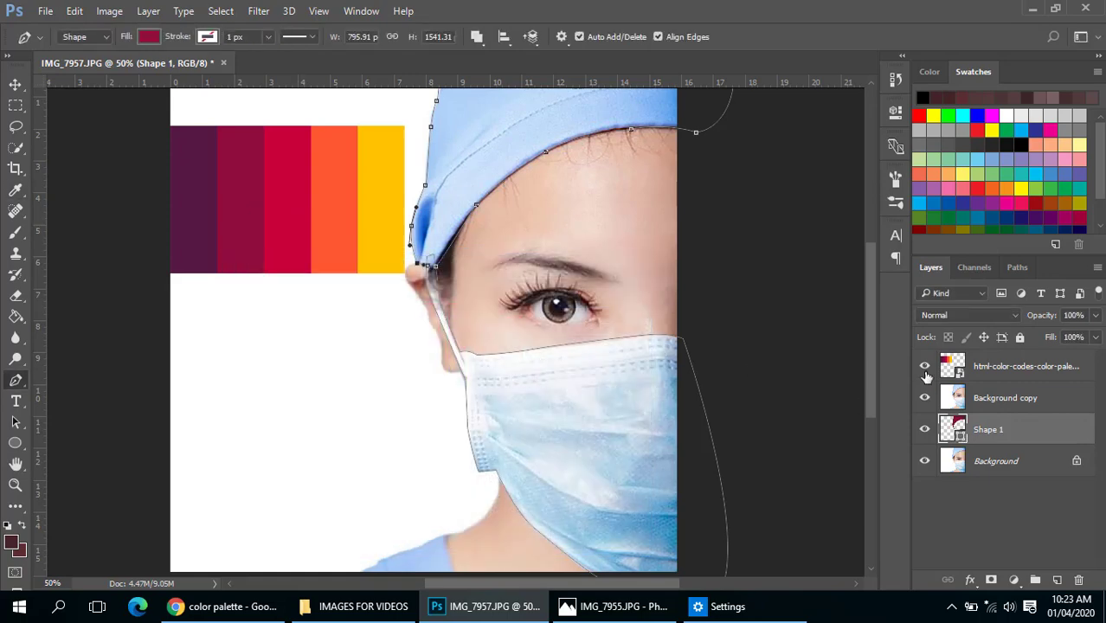
- Hide the Background copy layer, deselect the path and check the filled cap and mask silhouette
click(924, 398)
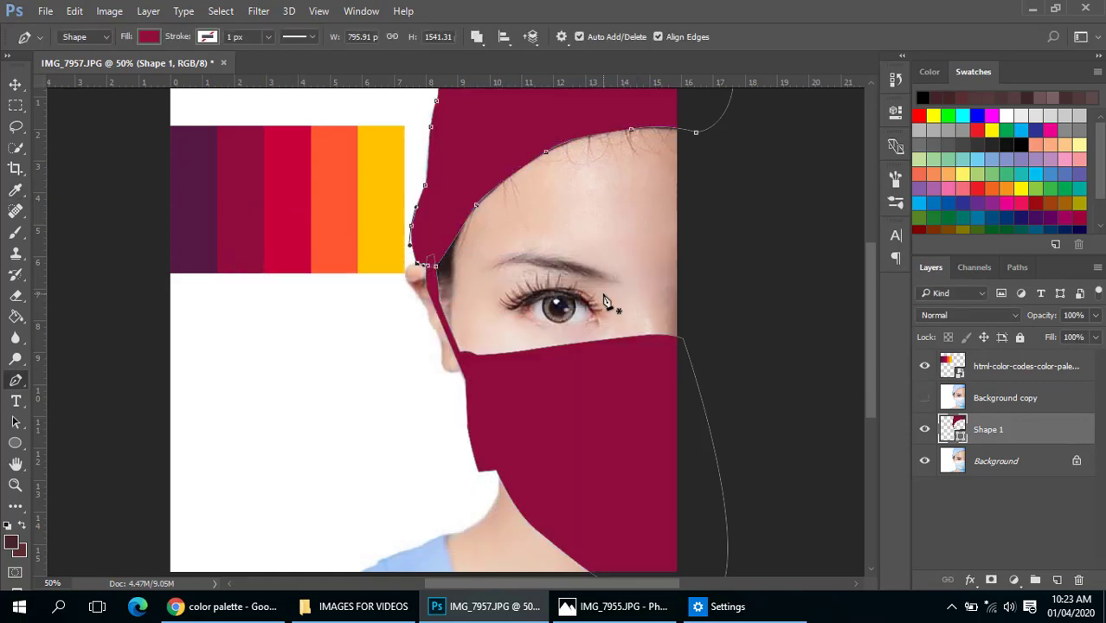
key(Return)
scroll(587, 298, down, 2)
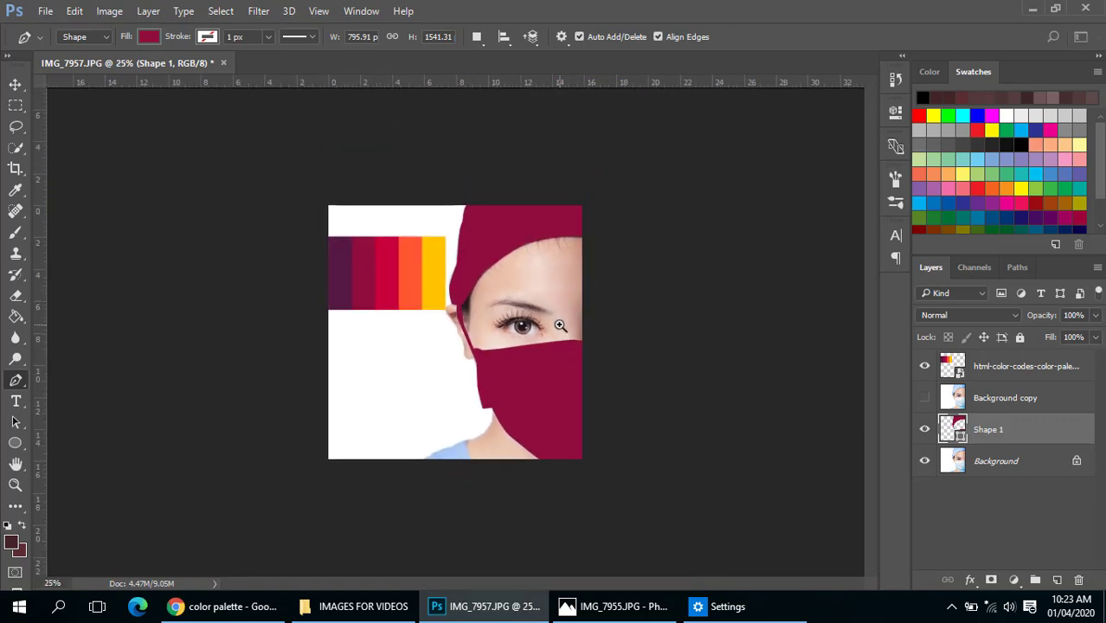
scroll(561, 324, up, 3)
scroll(630, 369, down, 1)
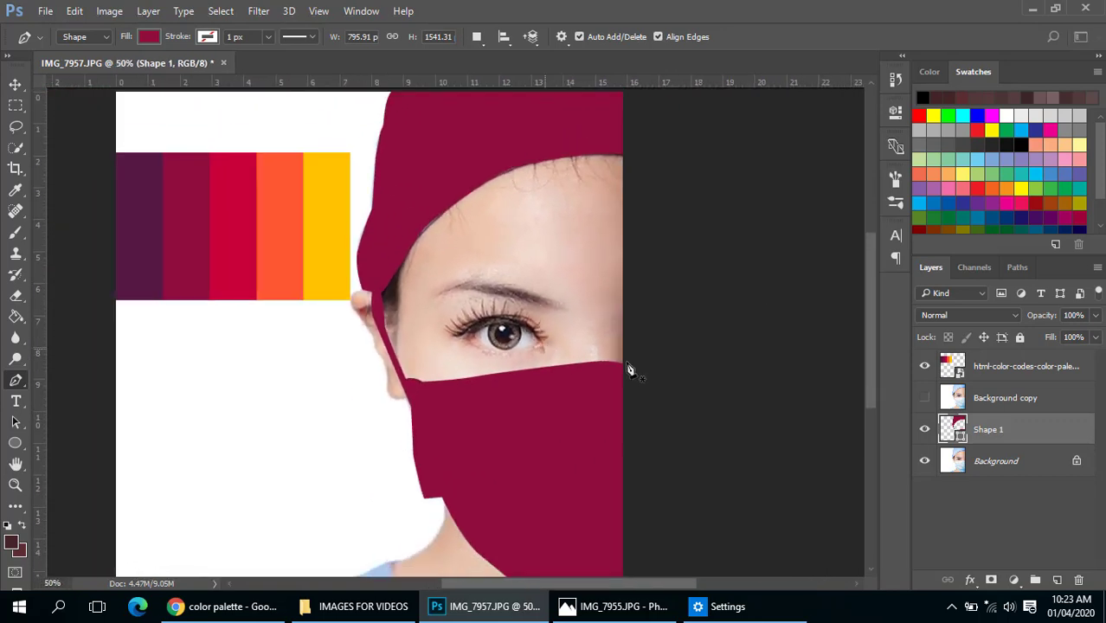
- Show the Background copy layer again and make Shape 1 the active layer
click(921, 400)
click(950, 405)
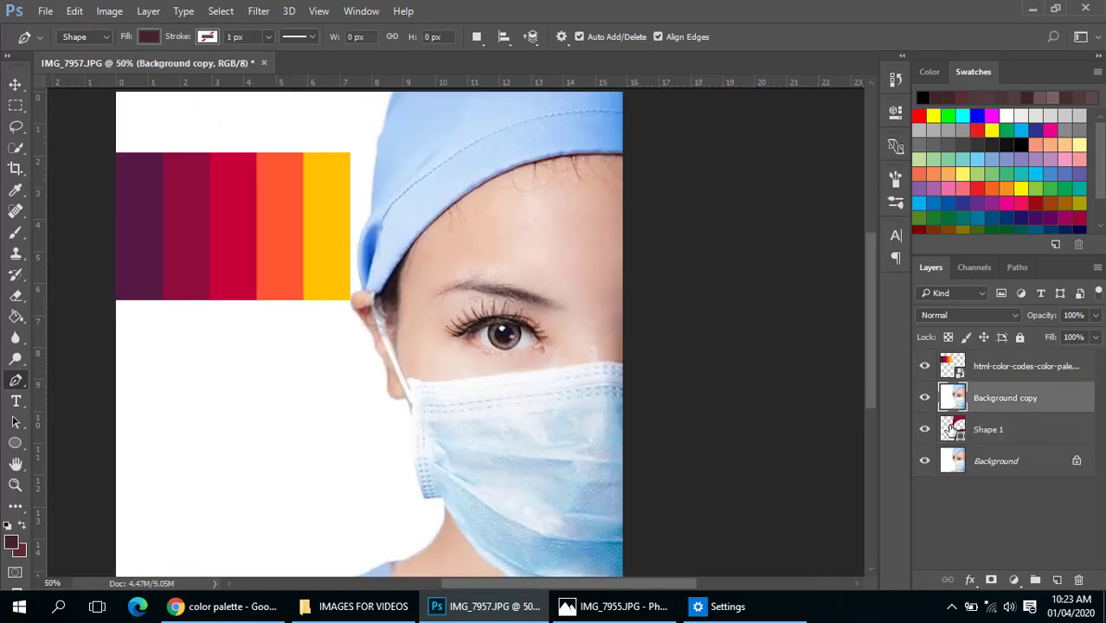
click(952, 427)
drag(561, 294, 632, 341)
scroll(460, 256, up, 2)
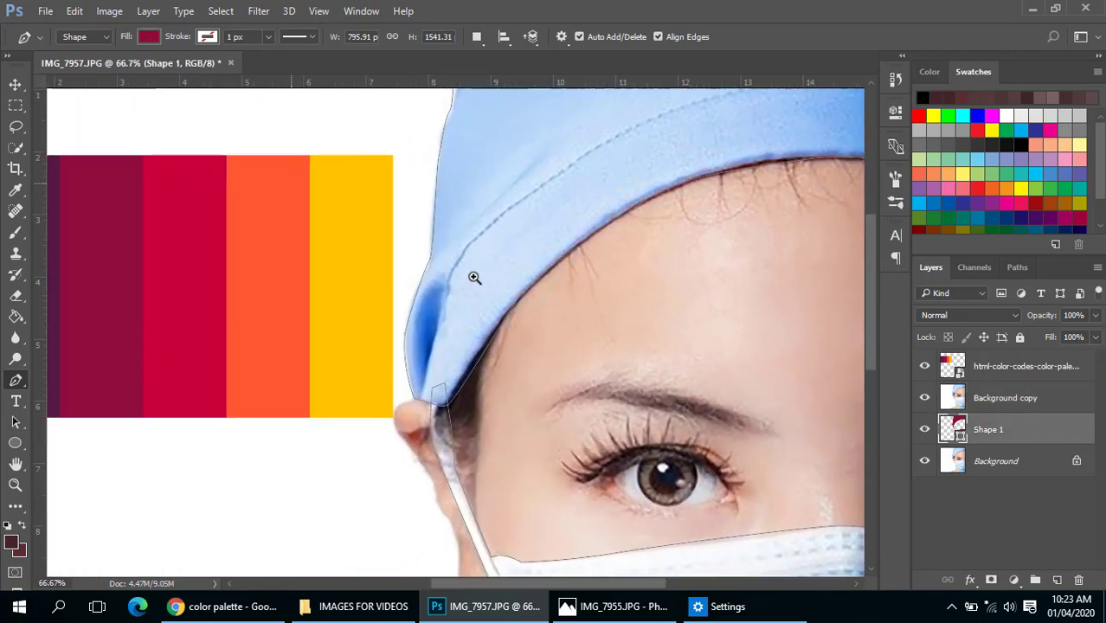
scroll(475, 277, down, 2)
ctrl+click(484, 269)
drag(490, 301, 518, 267)
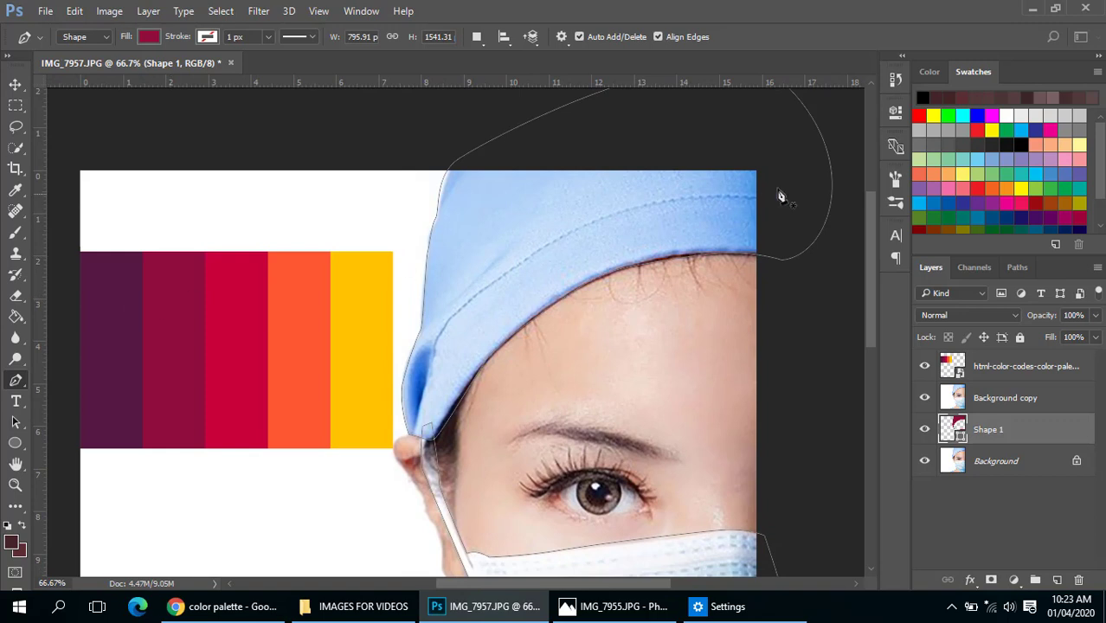
- Trace the shadow at the cap's forehead side and along its lower brim as a closed shape on a new layer, extending past the canvas edge
click(636, 163)
click(704, 198)
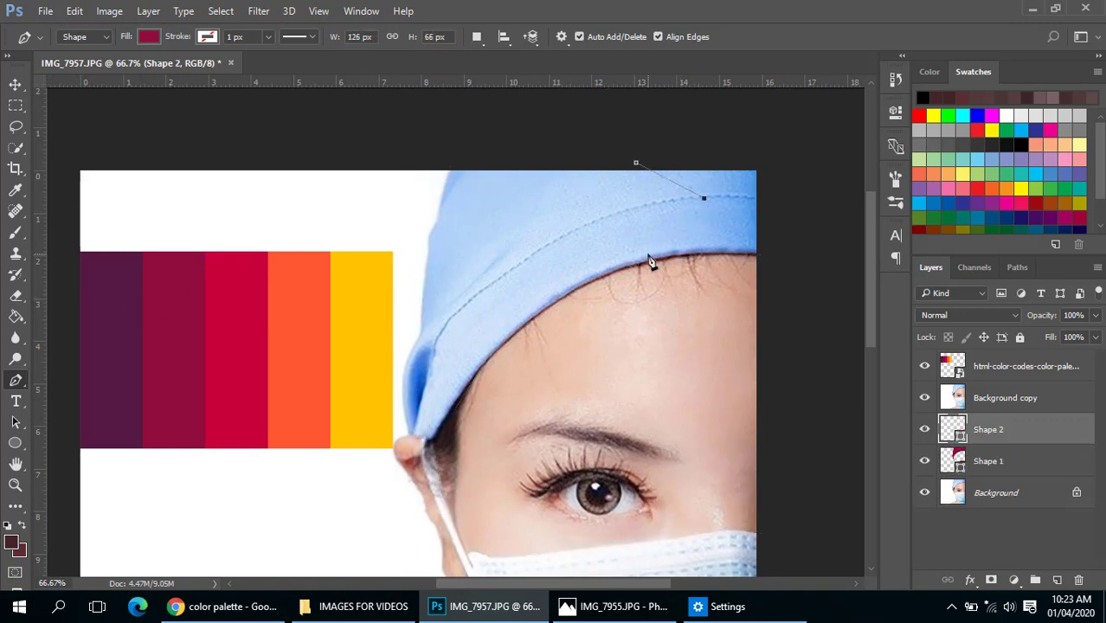
click(686, 249)
click(528, 317)
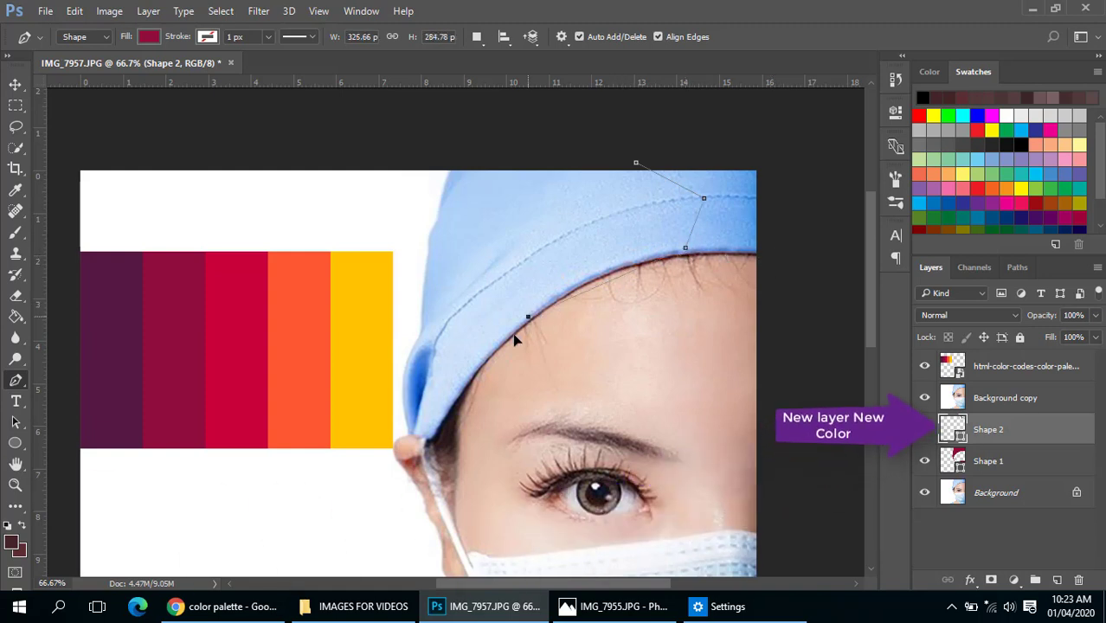
drag(514, 335, 471, 377)
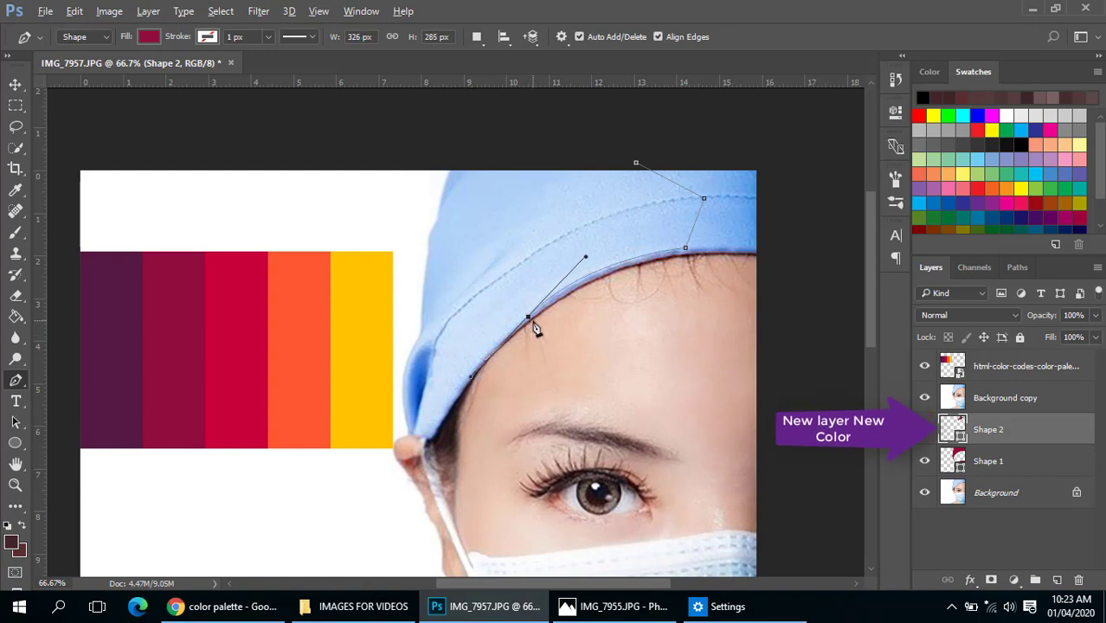
drag(528, 316, 508, 354)
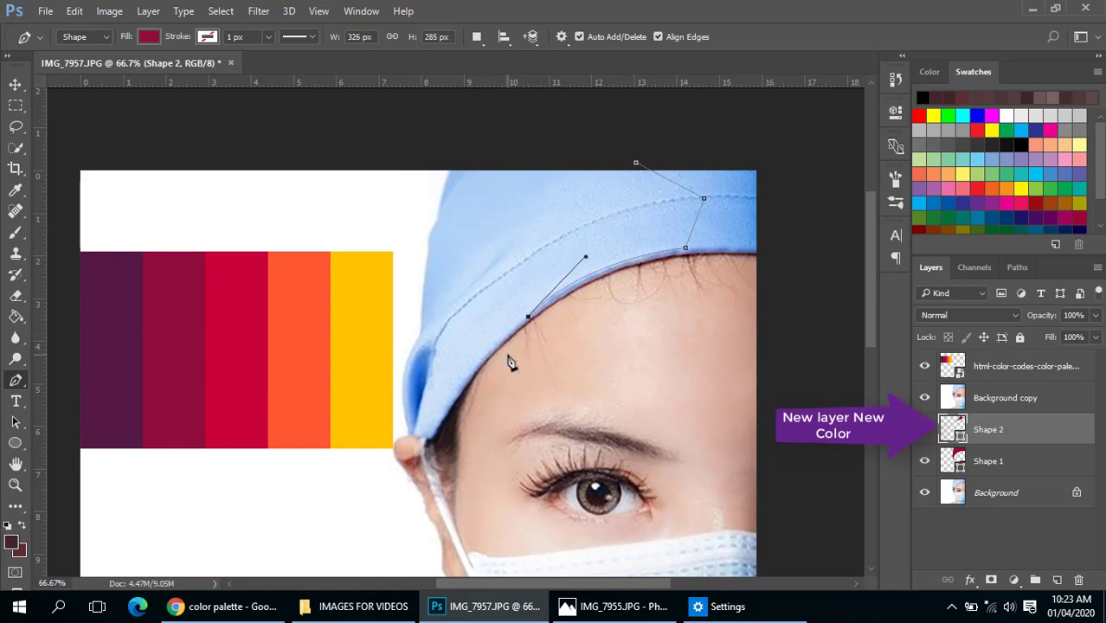
drag(786, 266, 845, 269)
click(794, 156)
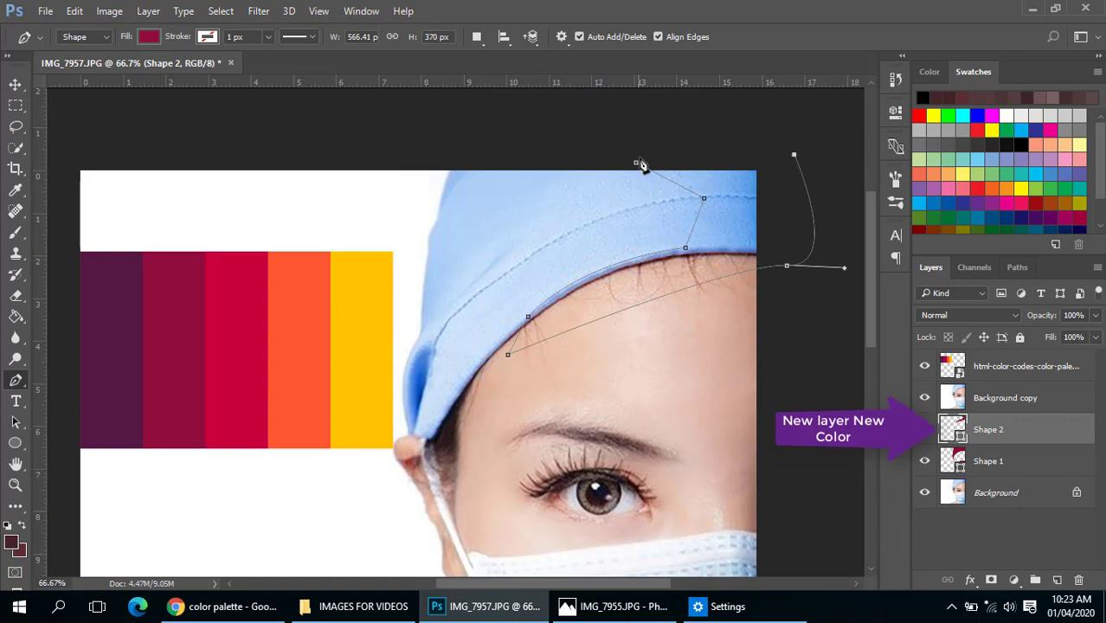
click(637, 163)
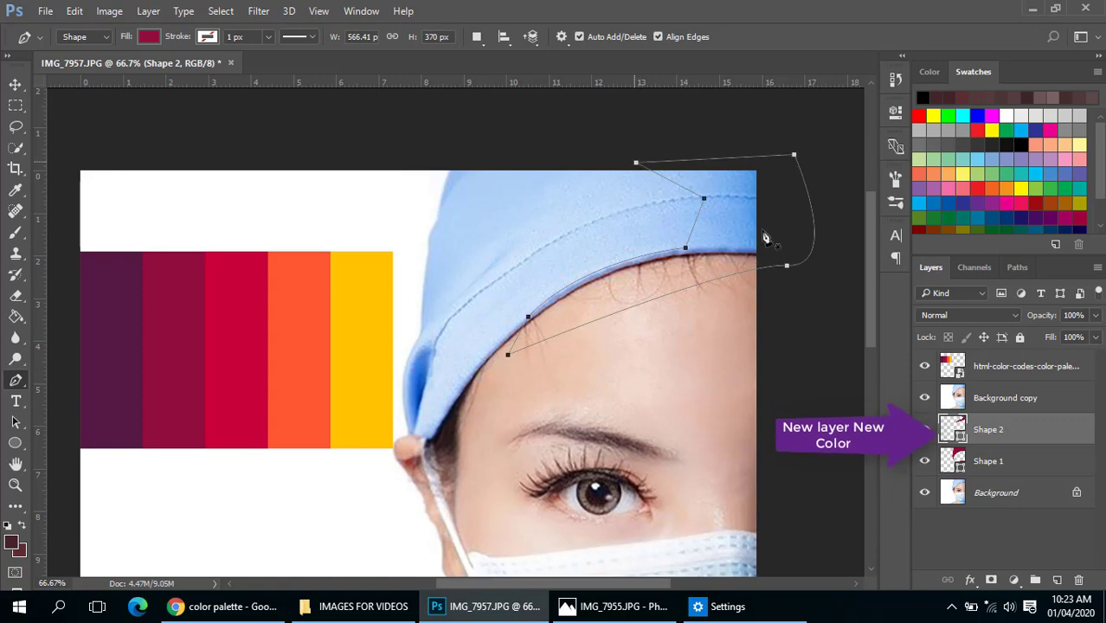
- With Background copy hidden, clip the Shape 2 layer to Shape 1 and fill it with the palette's dark purple, 571845
click(924, 398)
drag(955, 431, 967, 437)
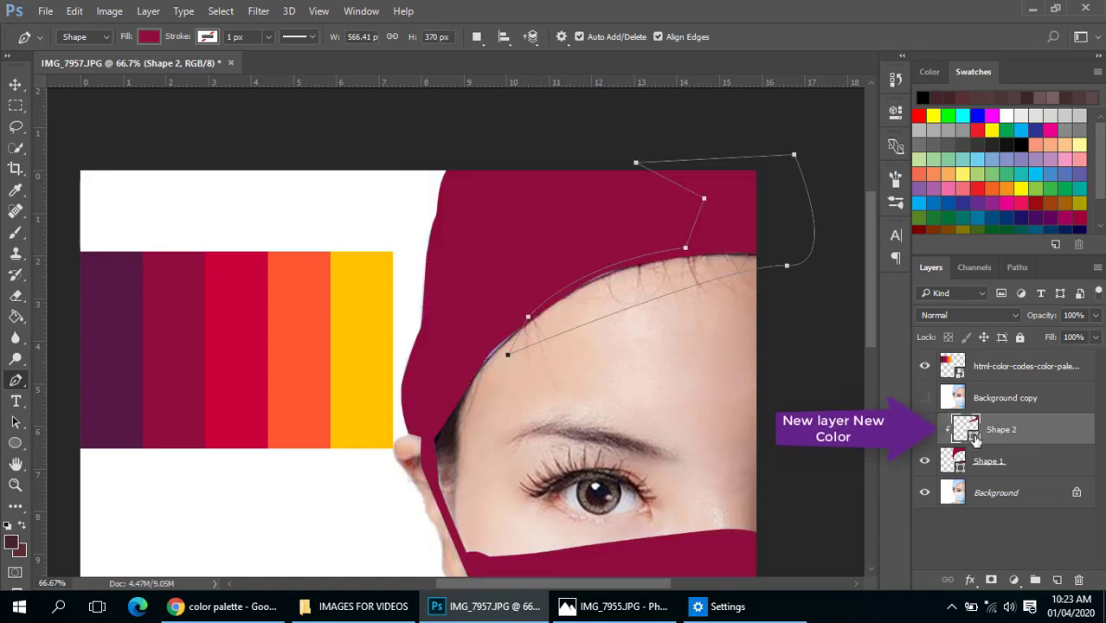
double_click(966, 433)
click(138, 310)
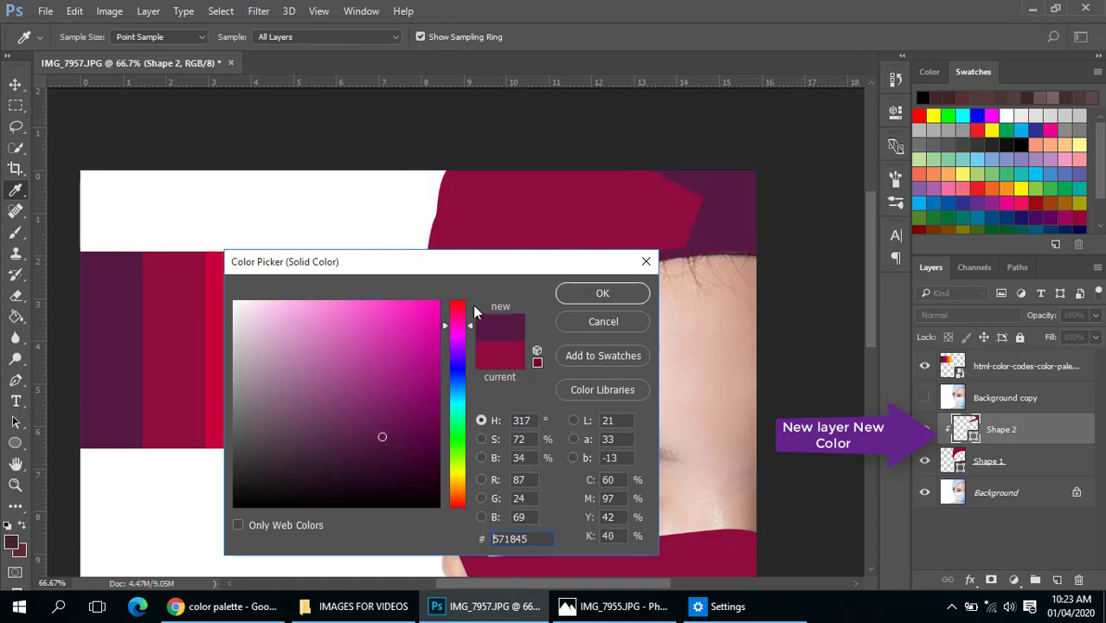
click(575, 293)
key(Return)
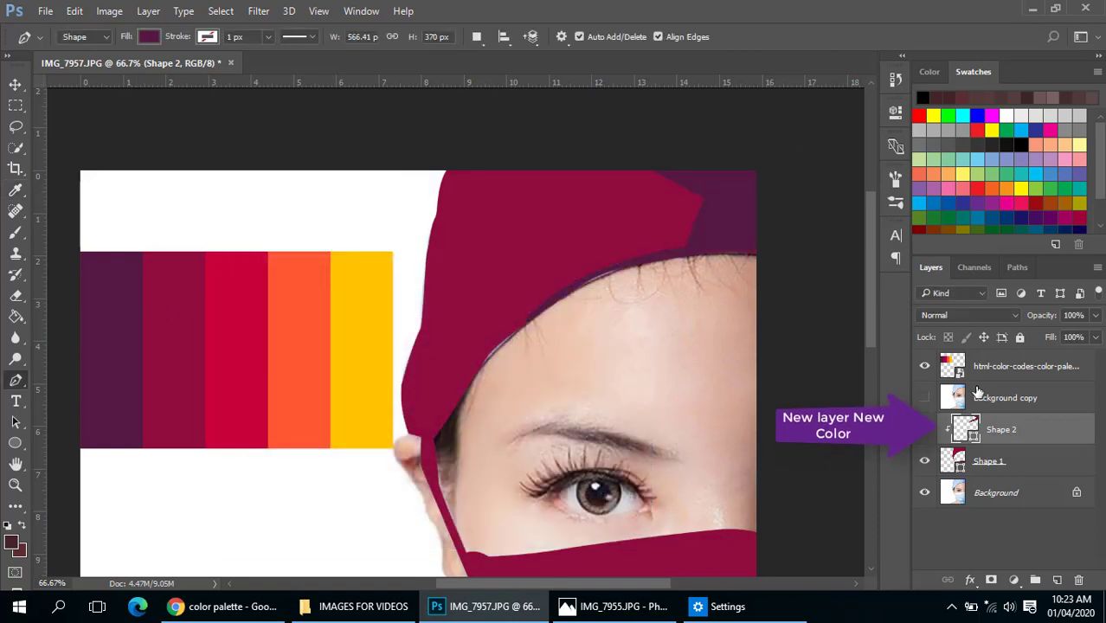
- Show the Background copy layer and set the path operation to Combine Shapes for the Shape 2 layer
click(925, 397)
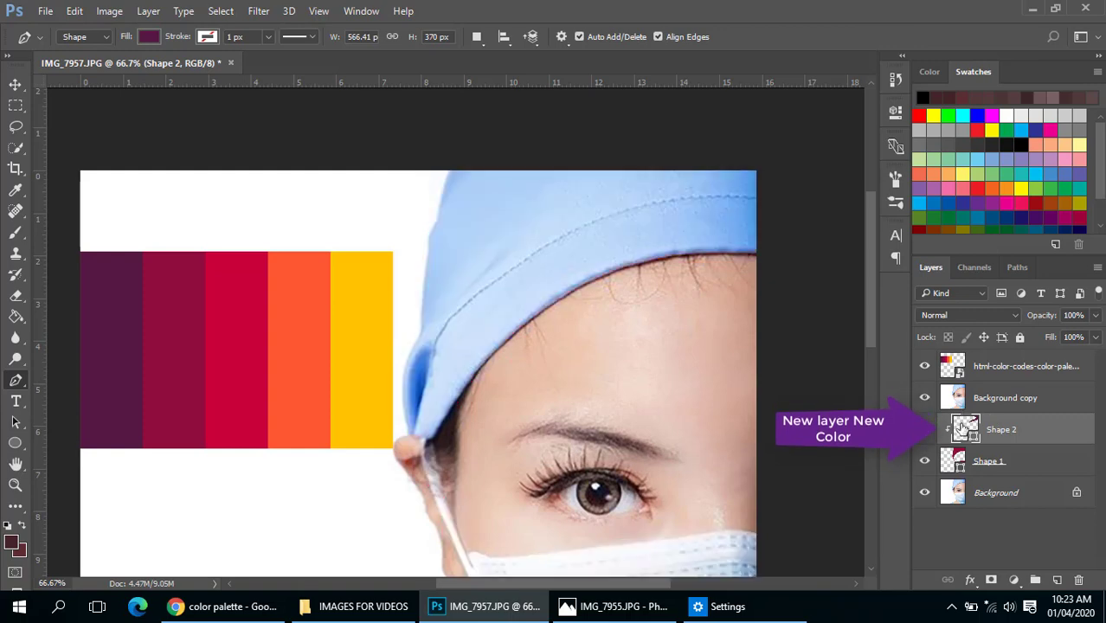
click(962, 429)
click(476, 38)
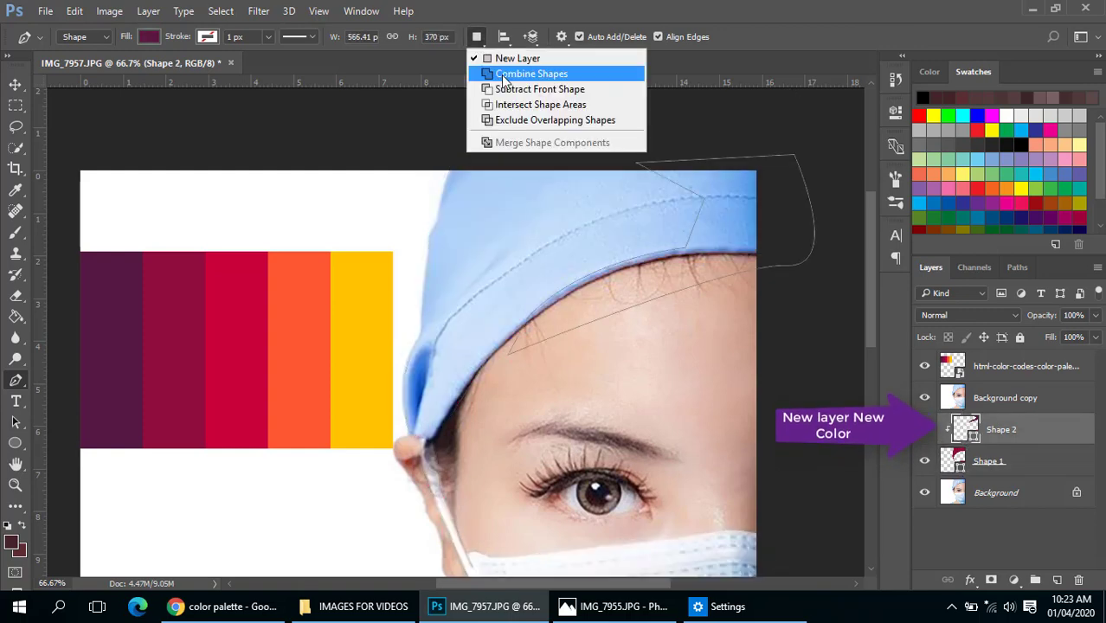
click(543, 74)
- Trace the dark blue fold of the cap above the ear as a closed four-point outline in Shape 2
key(ctrl+plus)
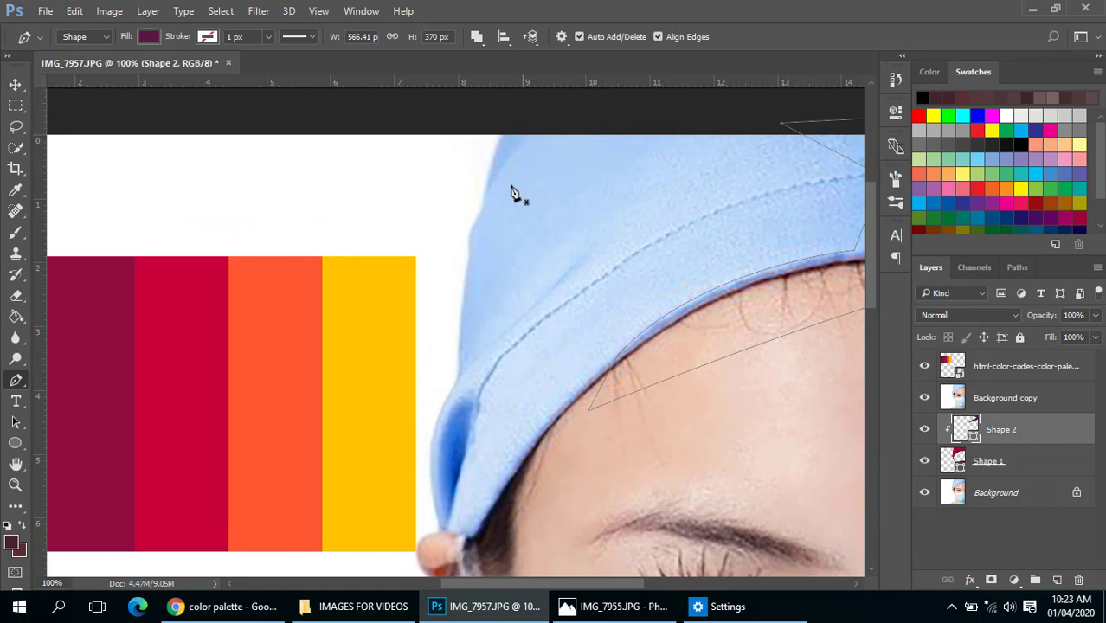
drag(511, 191, 522, 213)
drag(487, 450, 512, 315)
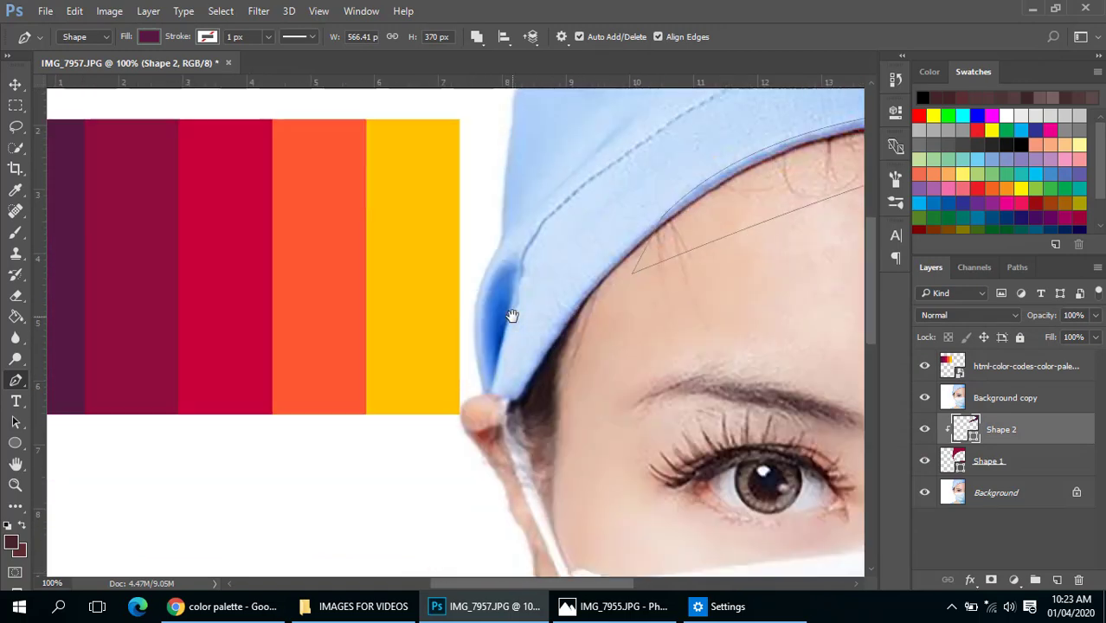
click(487, 392)
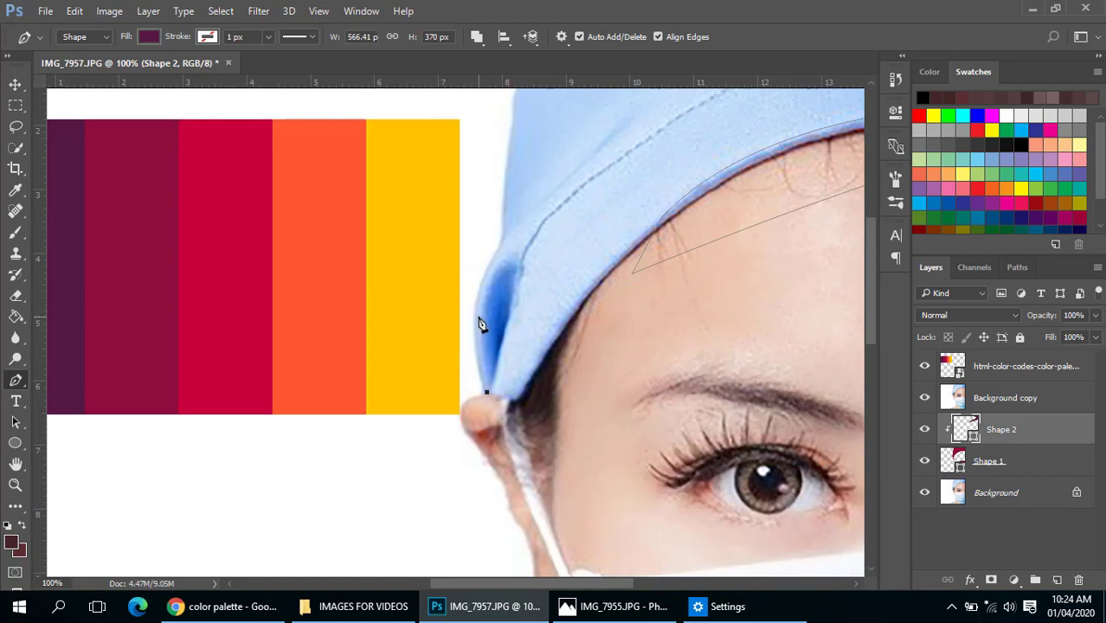
click(476, 317)
click(517, 248)
click(503, 346)
click(488, 395)
- Add a closed triangular shadow along the cap's outer back edge in Shape 2, extending above the canvas
drag(550, 201, 523, 361)
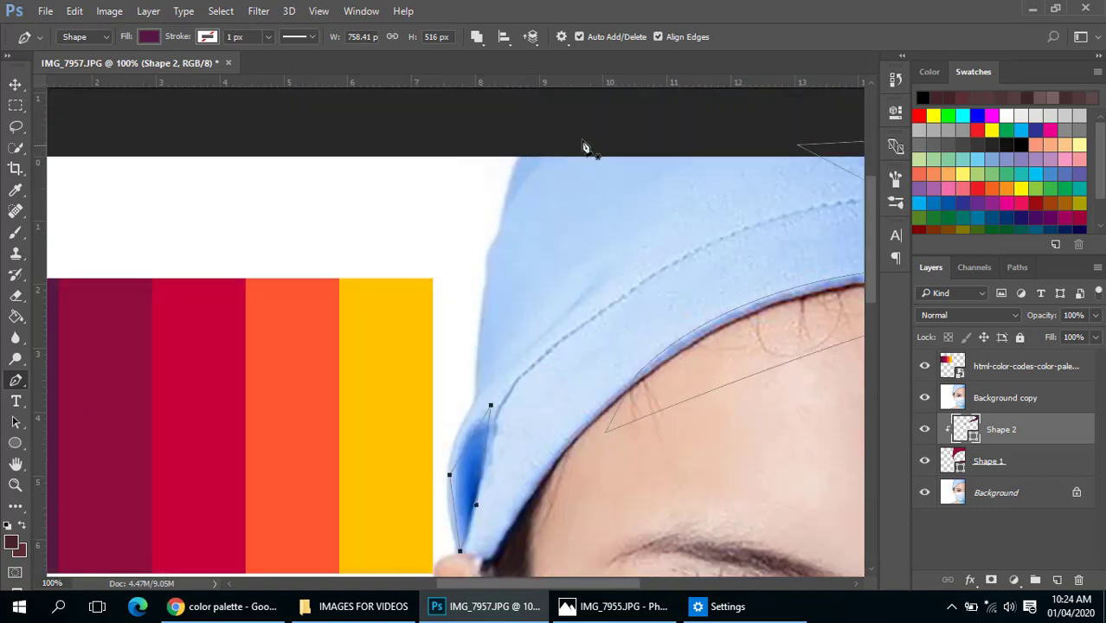
click(619, 142)
click(474, 345)
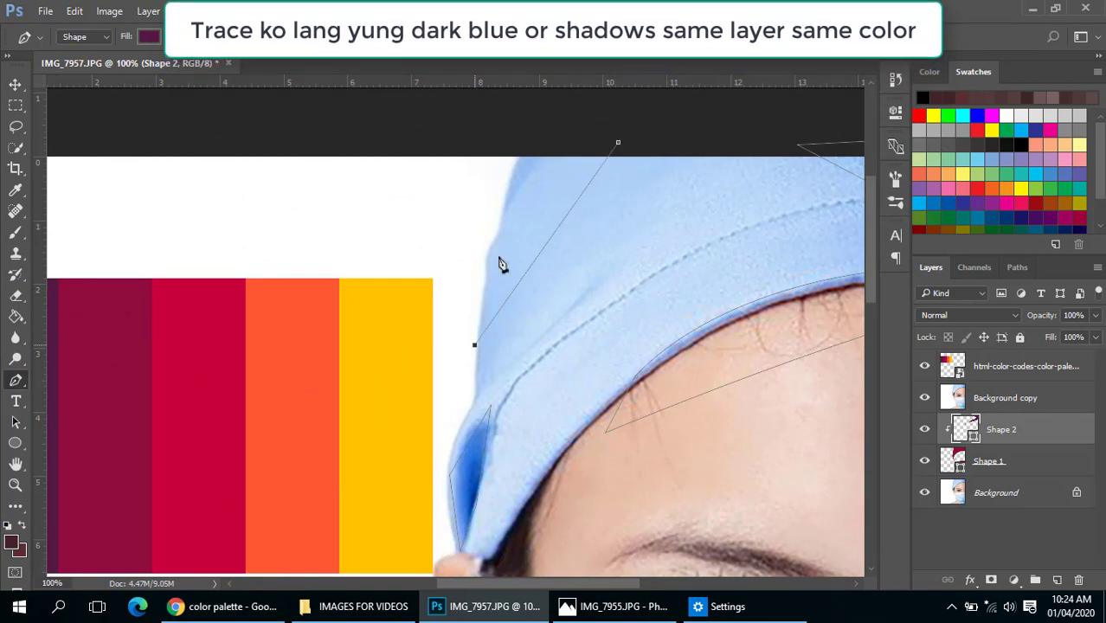
click(496, 134)
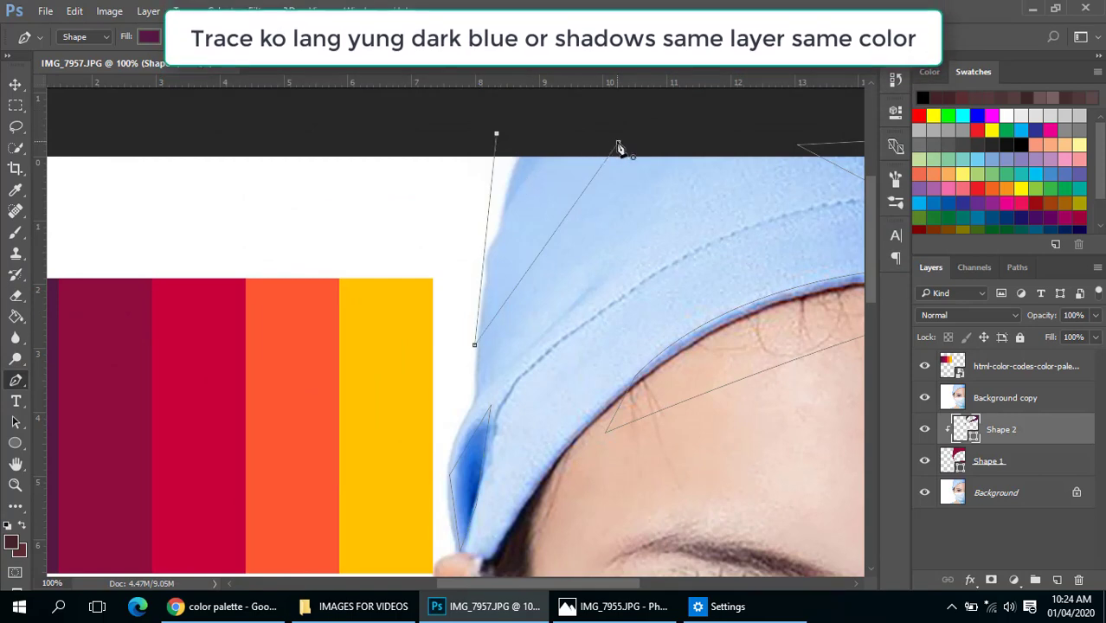
click(618, 142)
- Hide Background copy and examine the cap shadows against the base shape, toggling the Background layer off and on
drag(598, 211, 545, 91)
drag(627, 463, 494, 79)
drag(595, 350, 587, 272)
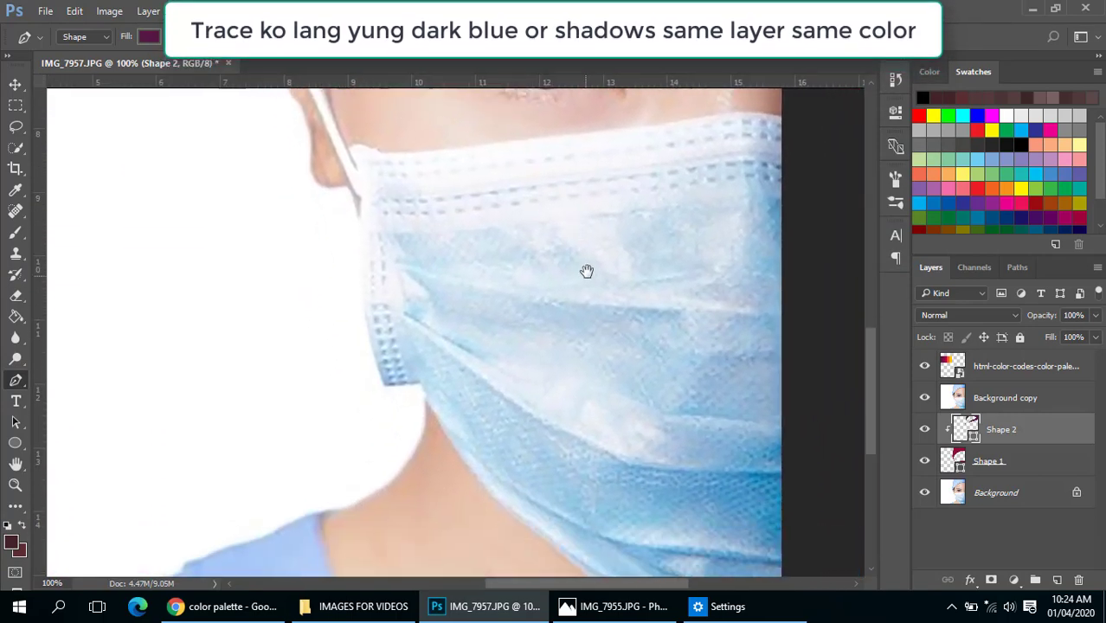
click(925, 397)
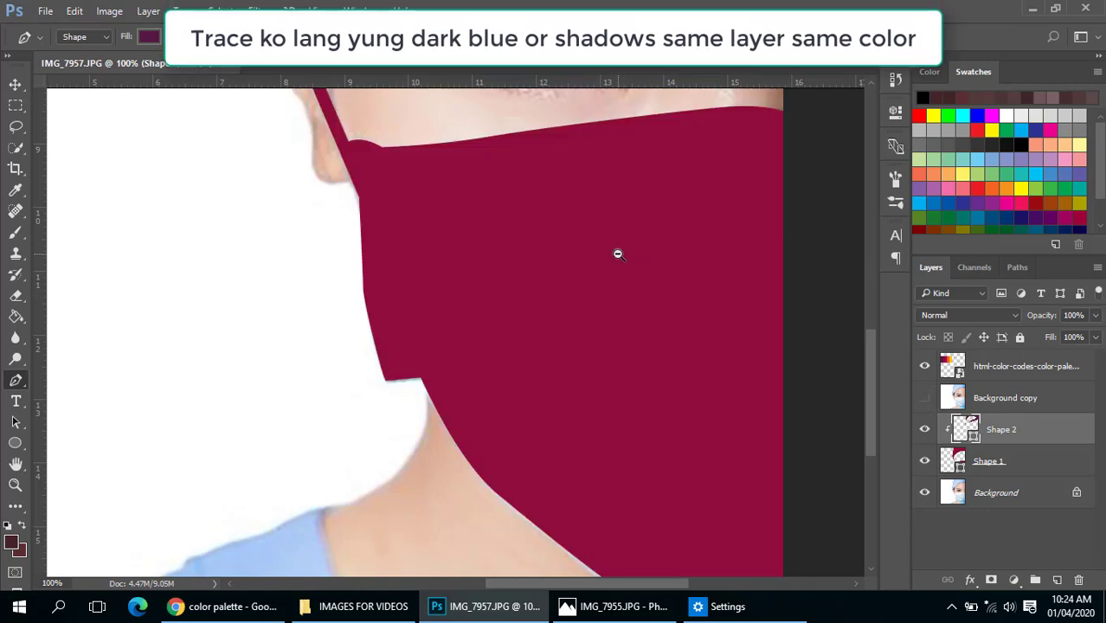
alt+click(618, 254)
alt+click(618, 255)
drag(772, 105, 612, 185)
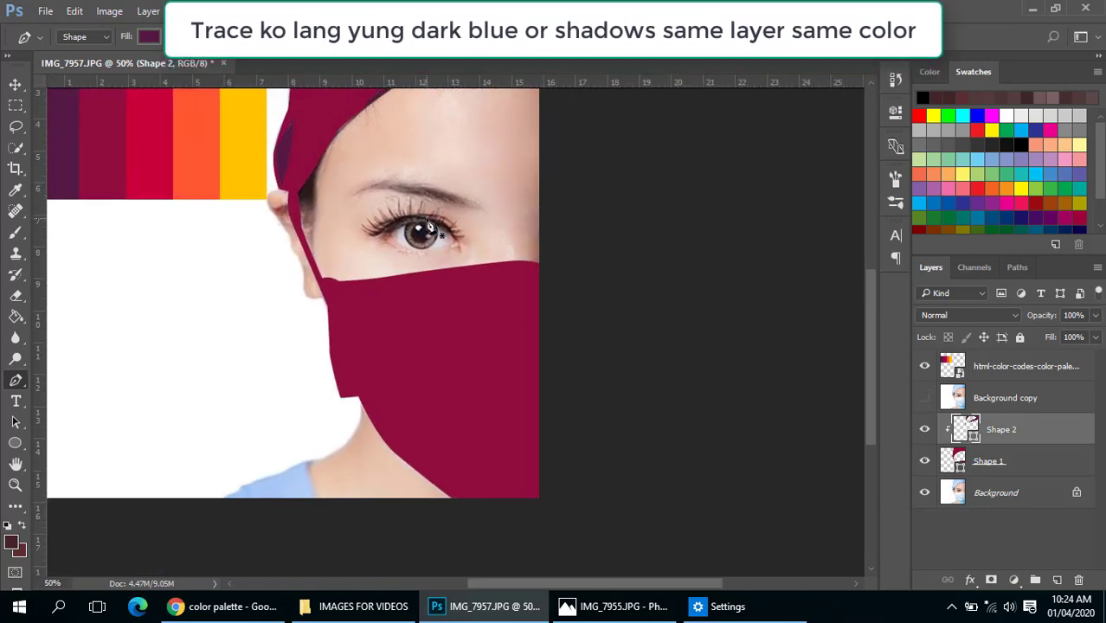
drag(410, 207, 494, 331)
alt+click(457, 248)
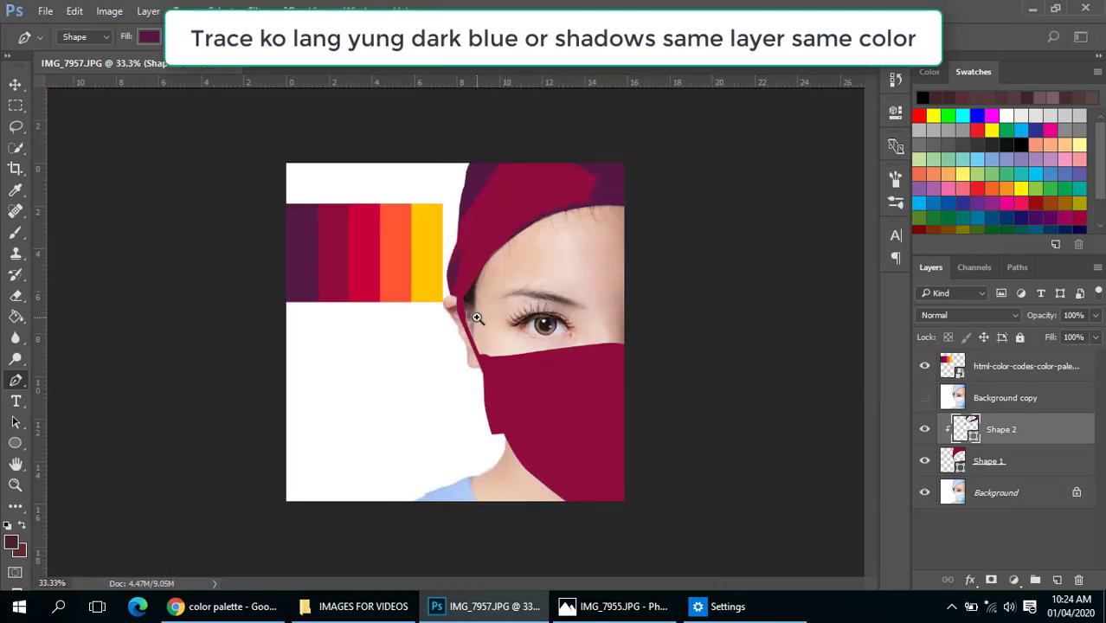
ctrl+click(479, 316)
click(923, 491)
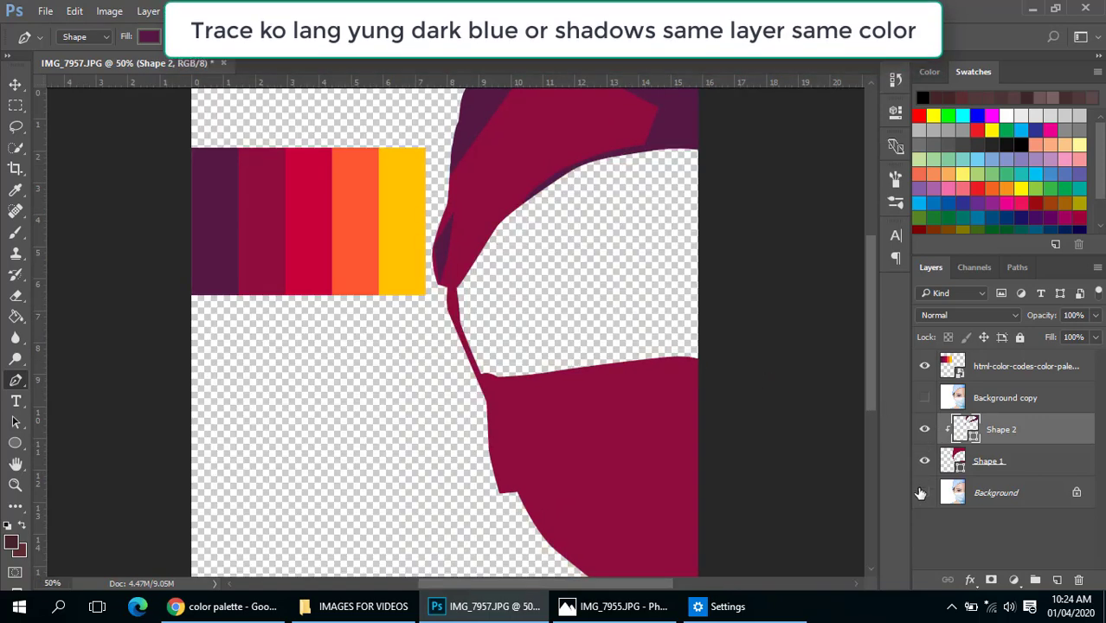
click(923, 492)
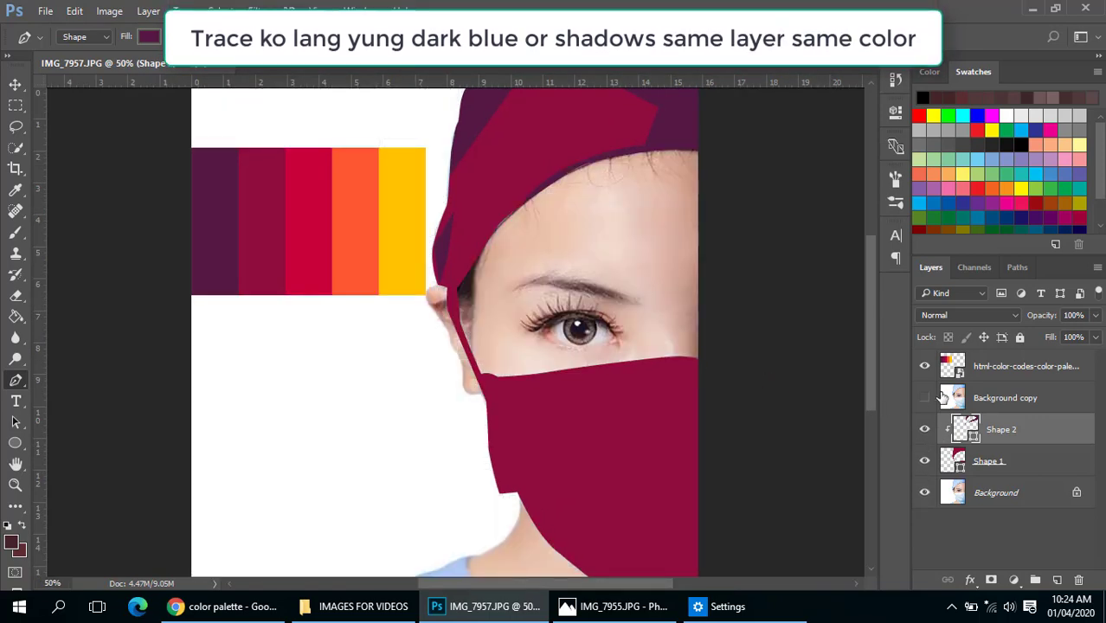
- Make Shape 2 the active layer and show Background copy again over the mask area
click(988, 461)
click(1001, 429)
key(ctrl+plus)
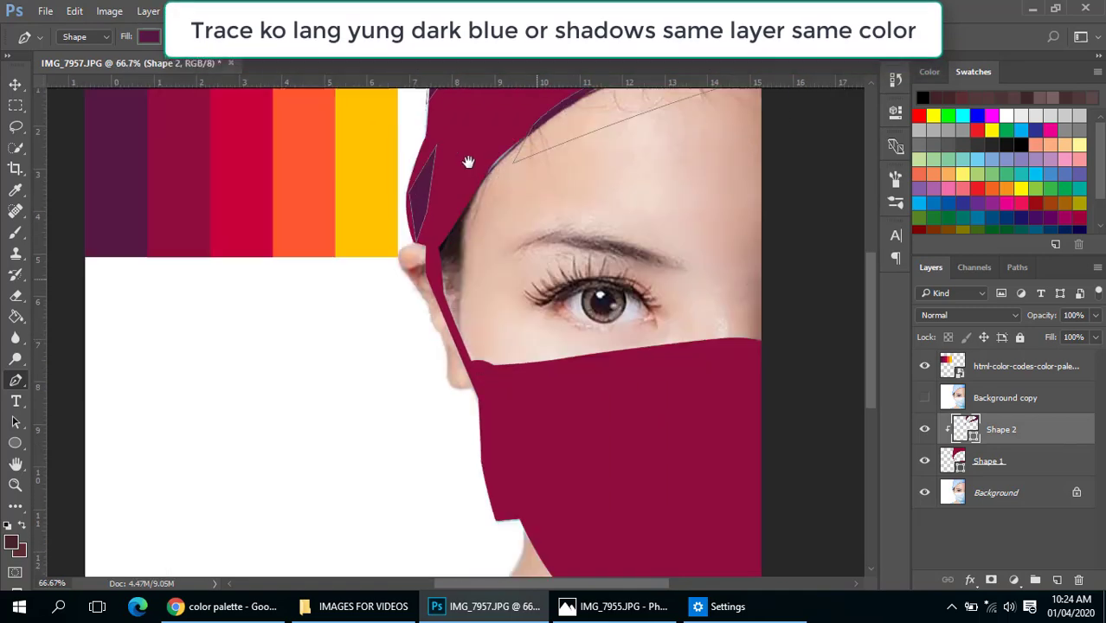
scroll(470, 161, down, 3)
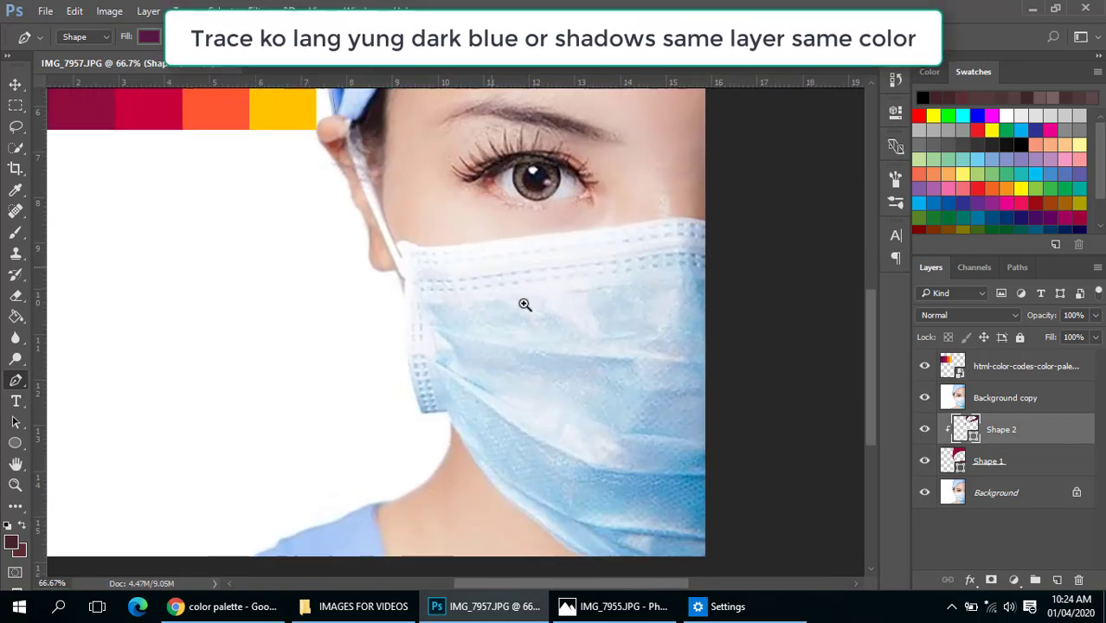
- Set the pen's path operation to Combine Shapes for tracing the mask's lower folds in Shape 2
ctrl+click(524, 303)
drag(523, 304, 536, 234)
drag(558, 315, 516, 246)
drag(576, 368, 528, 324)
click(478, 36)
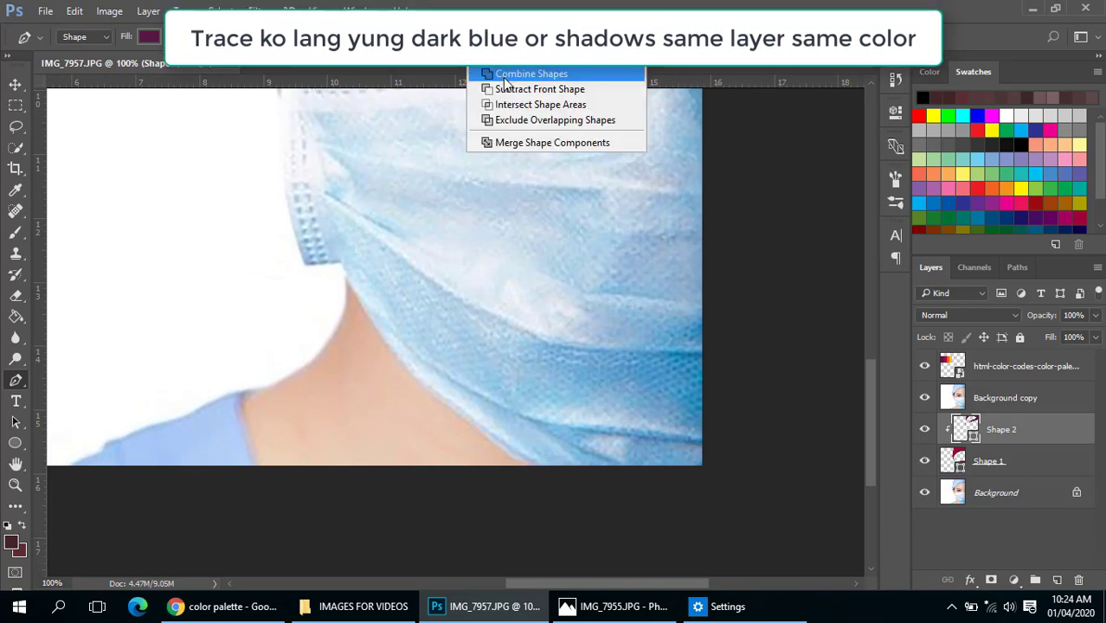
click(531, 74)
- Trace the dark lower fold of the mask as a closed outline extending past the canvas's side edge, and check it with Background copy hidden
click(322, 202)
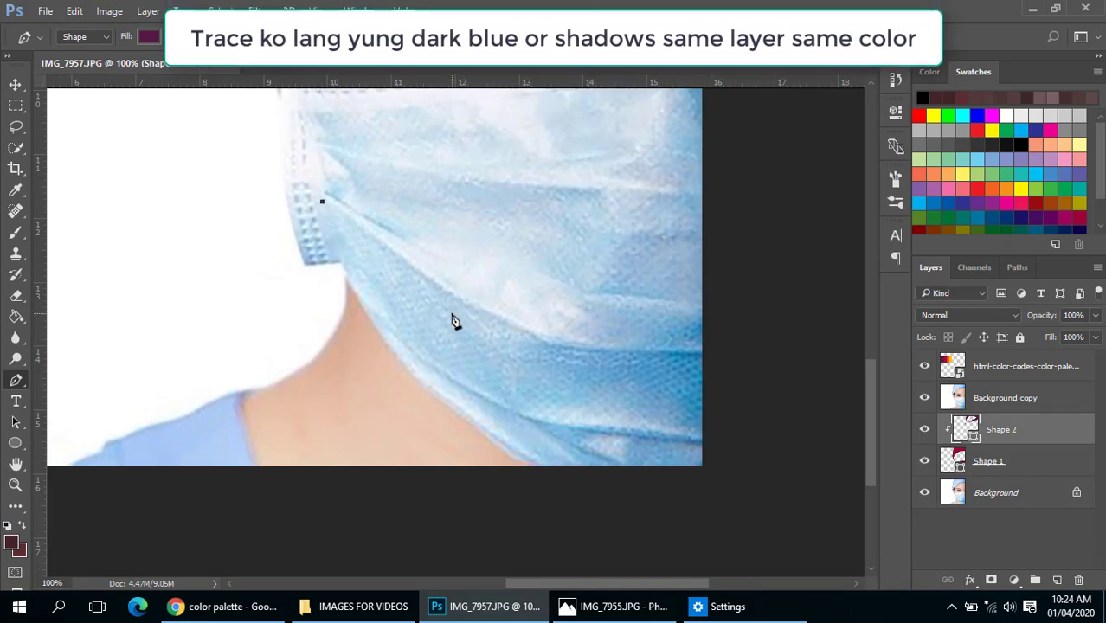
click(439, 289)
click(542, 345)
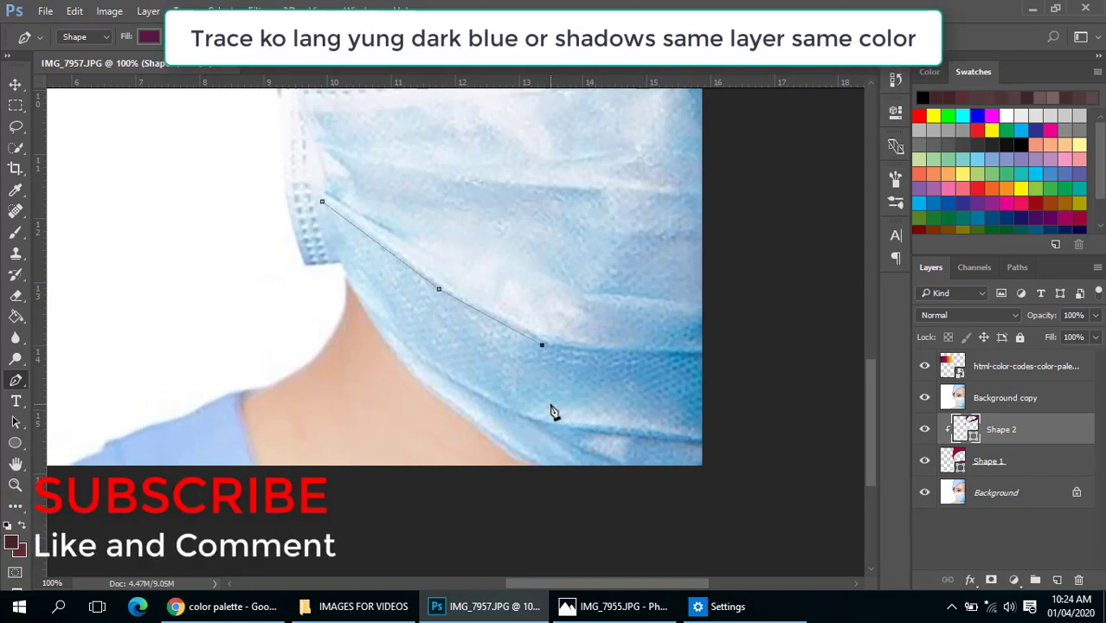
click(551, 404)
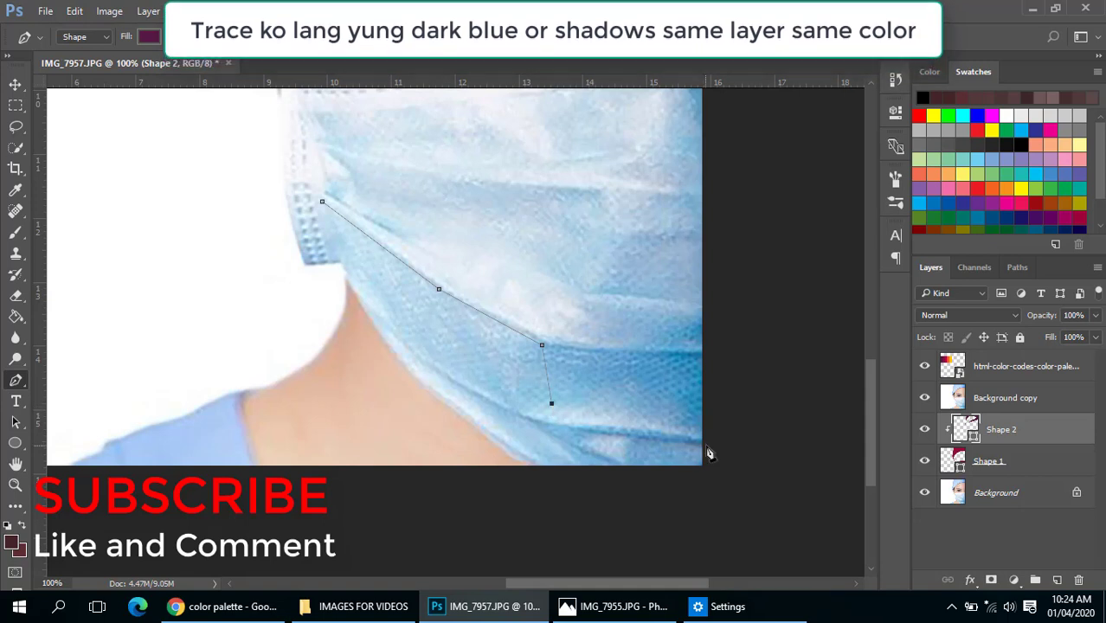
click(700, 432)
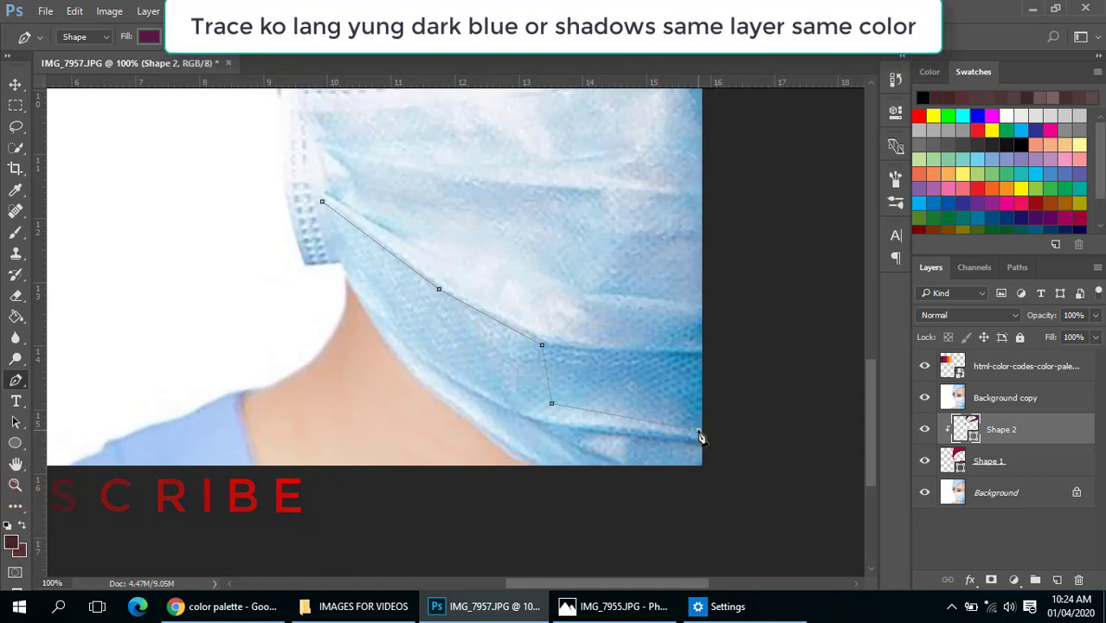
click(545, 419)
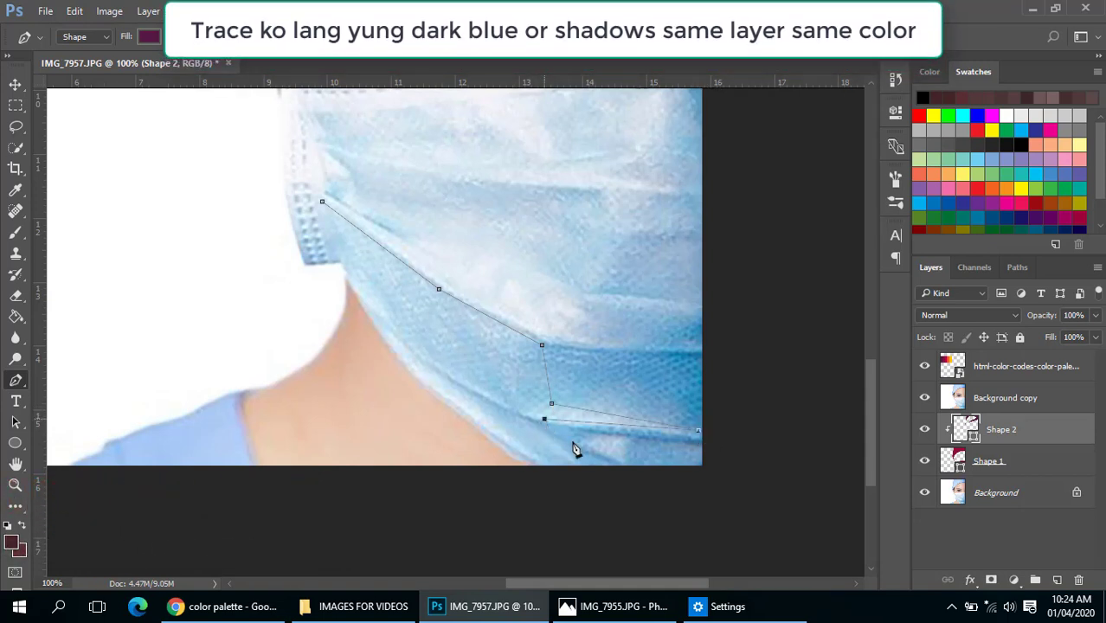
click(716, 450)
click(730, 337)
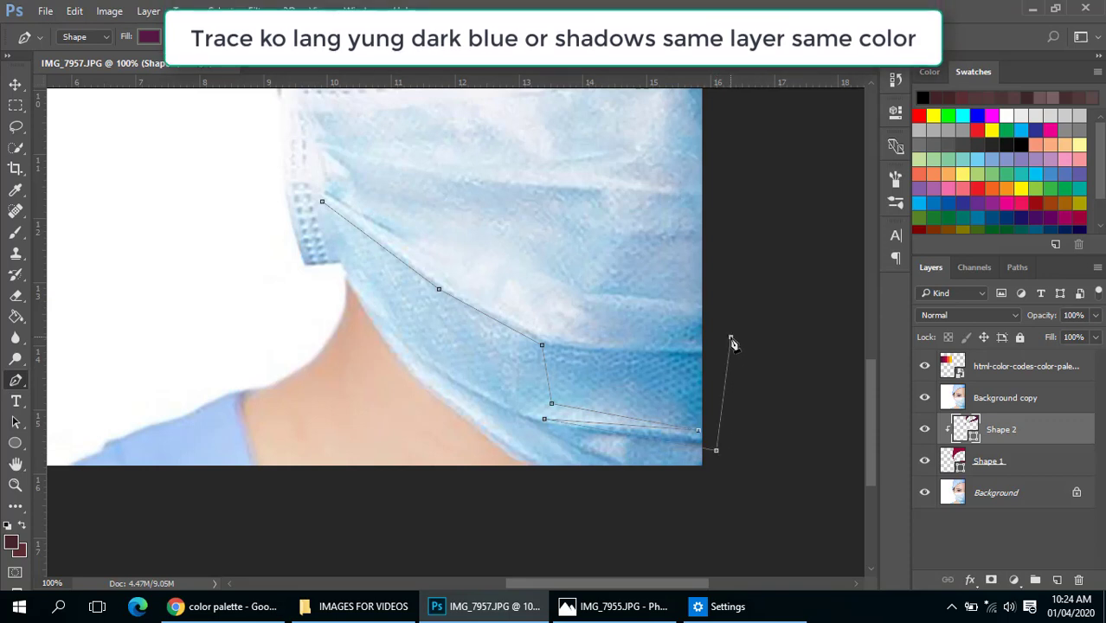
click(645, 346)
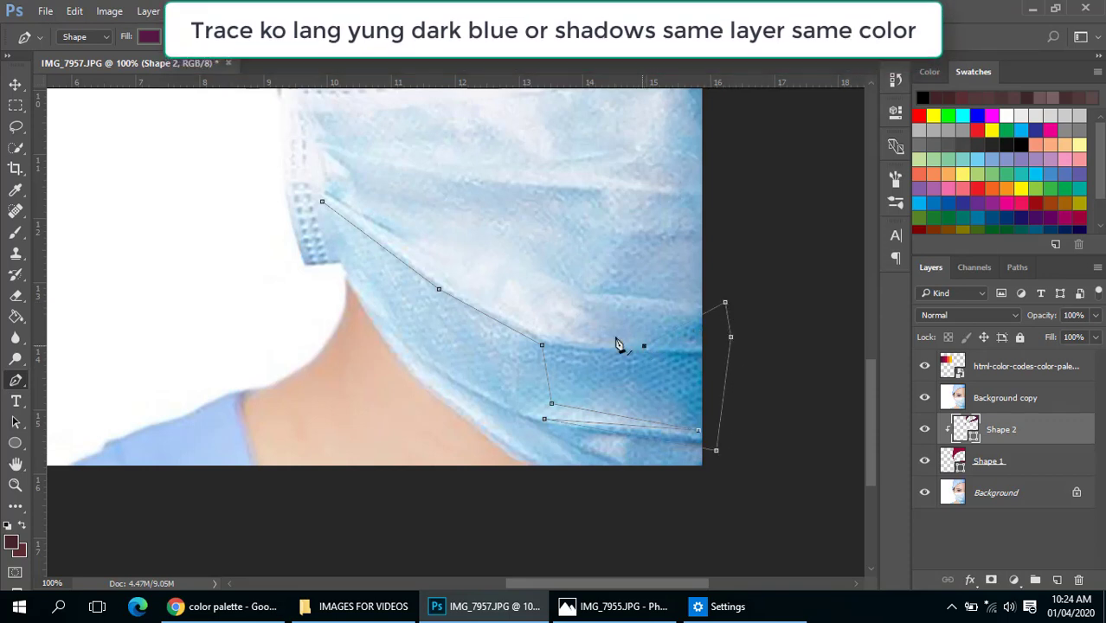
drag(500, 299, 549, 329)
click(599, 369)
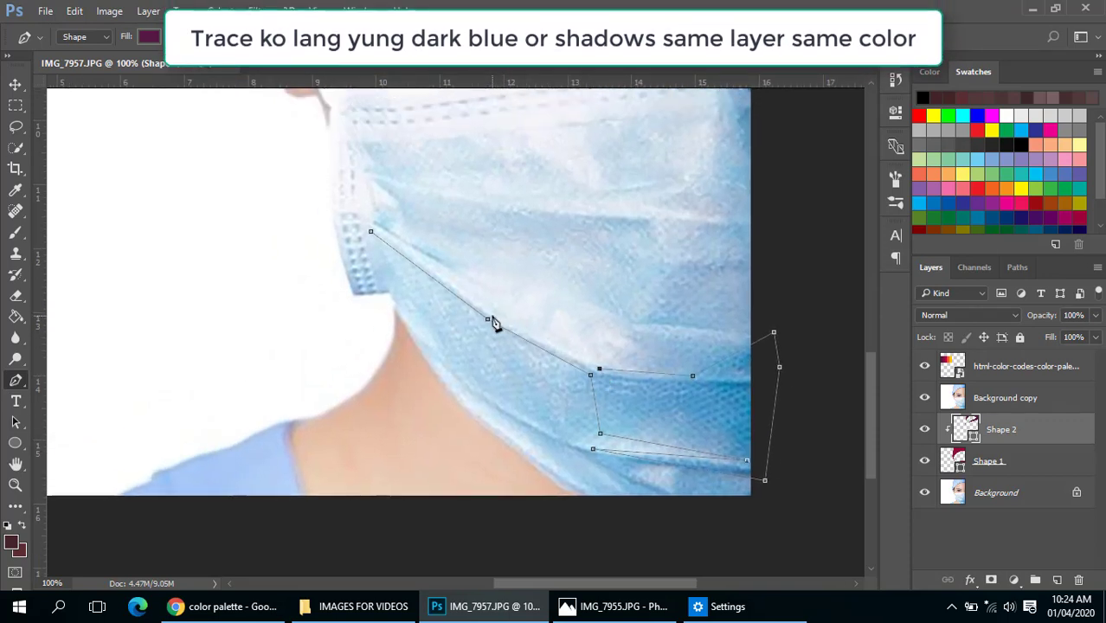
click(491, 317)
click(371, 233)
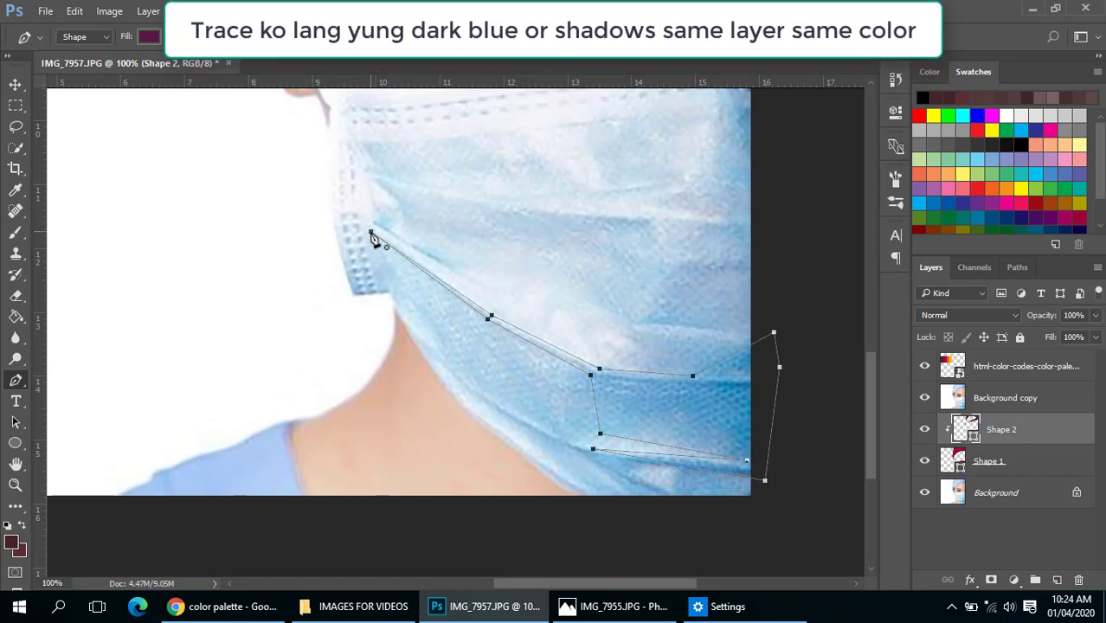
click(925, 398)
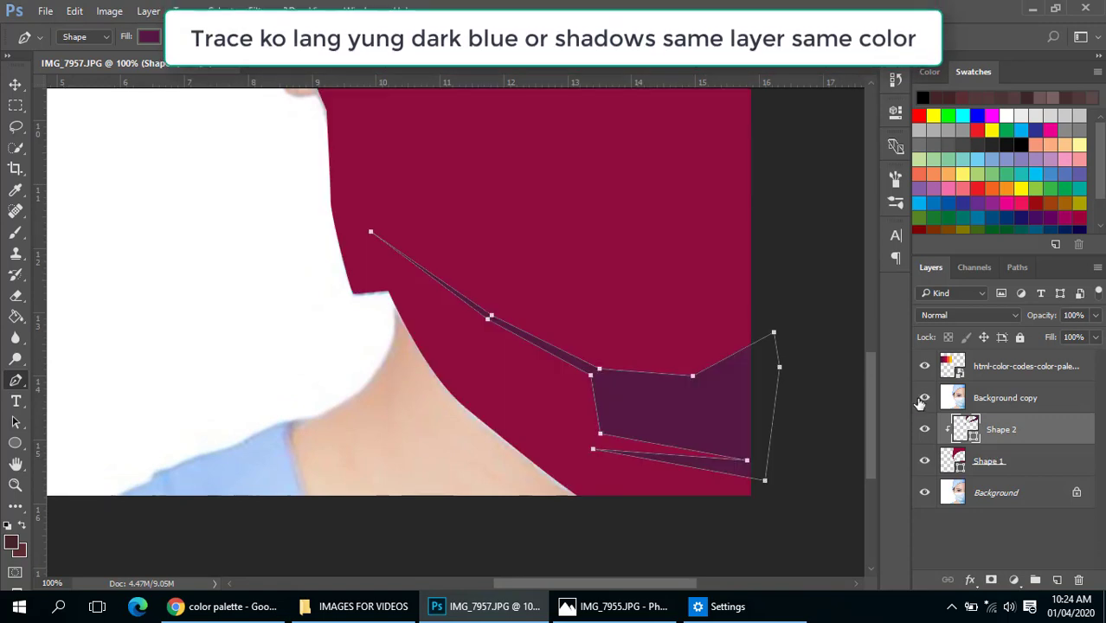
click(924, 398)
- Trace a thin closed four-point shadow in Shape 2 along the mask's lowest pleat, just above the jaw edge
drag(573, 410, 565, 370)
click(437, 306)
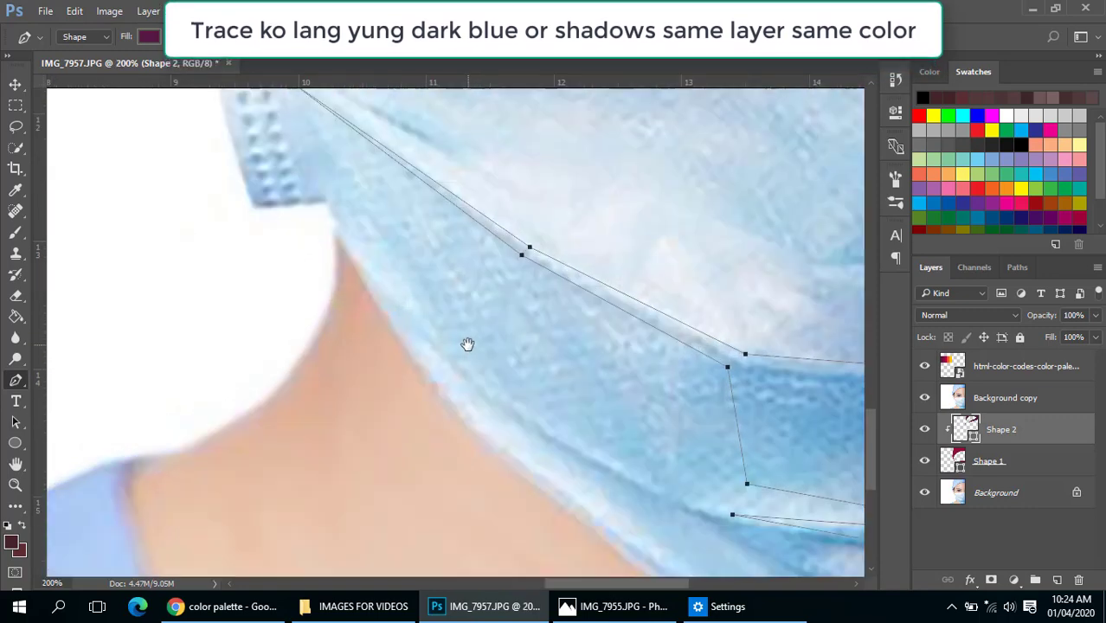
click(384, 256)
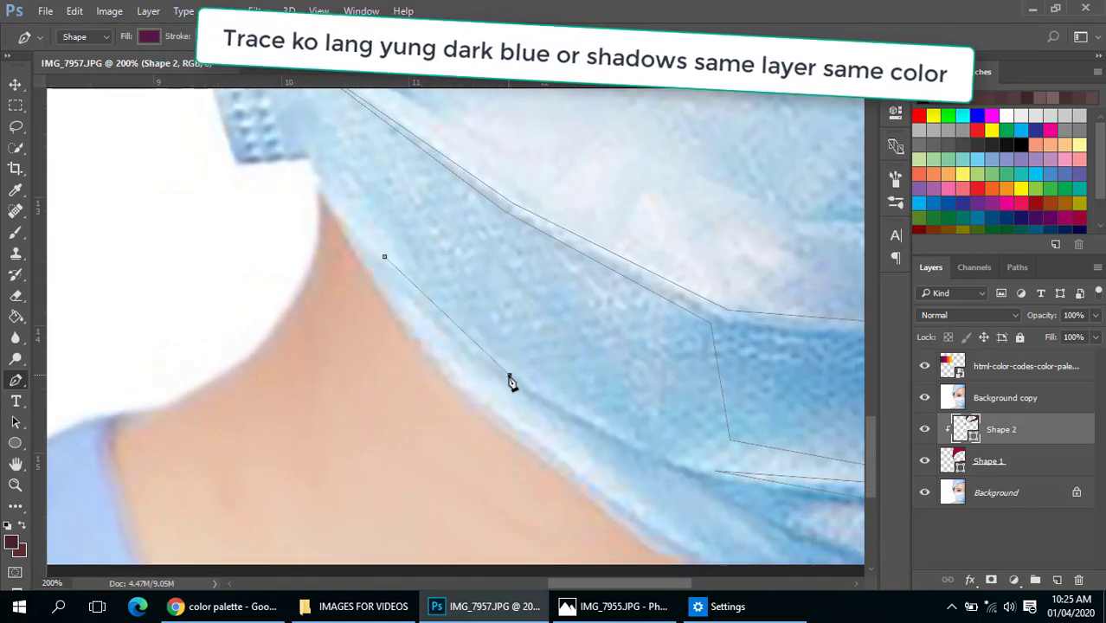
click(509, 375)
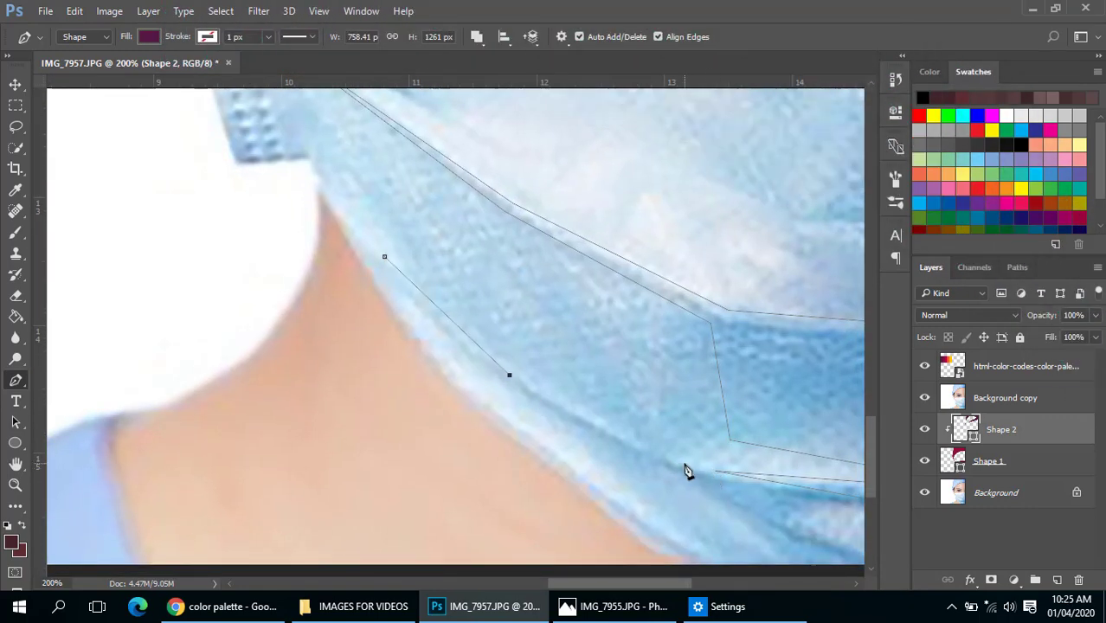
click(684, 466)
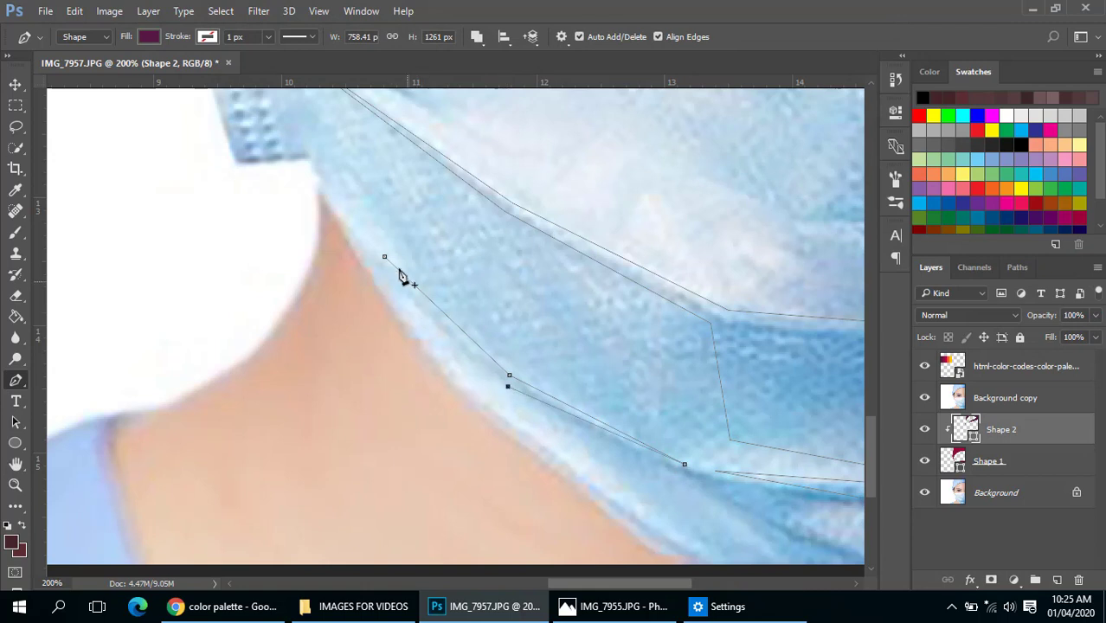
click(385, 257)
- Trace the dark crease beneath the lowest pleat as a closed four-point shadow running below the canvas's bottom edge
drag(766, 476, 625, 336)
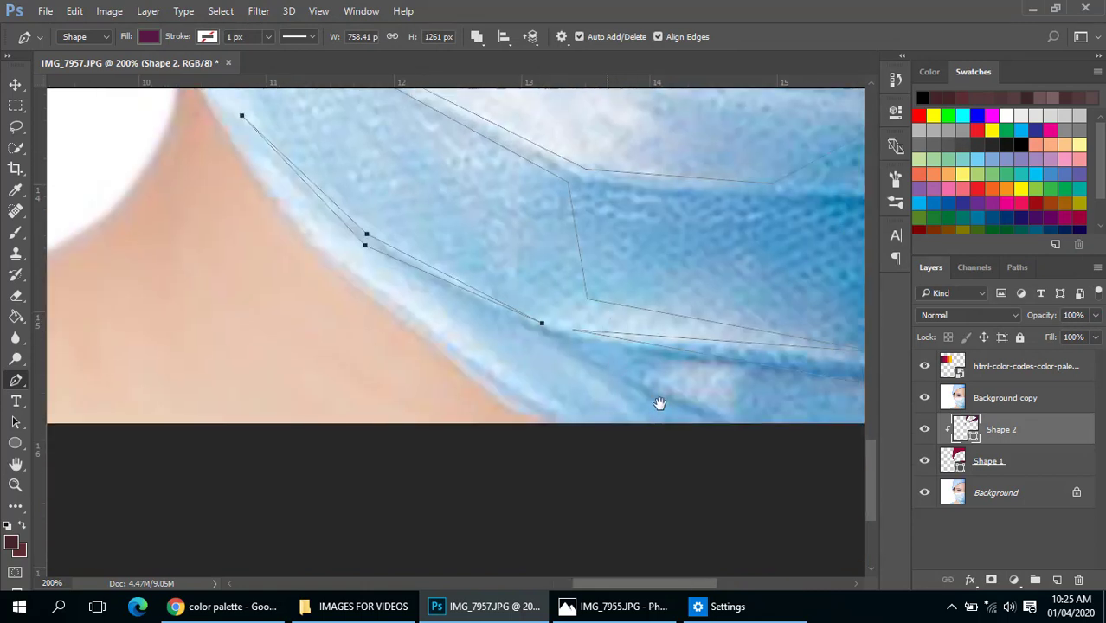
drag(659, 404, 531, 400)
click(626, 436)
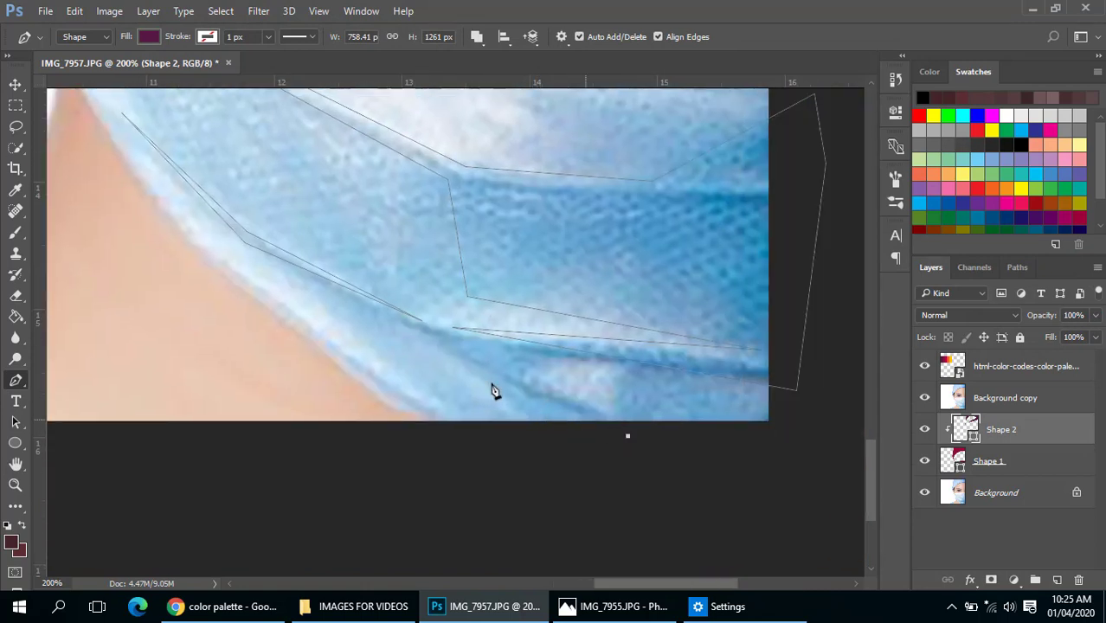
click(442, 344)
drag(563, 361, 535, 375)
drag(426, 406, 504, 444)
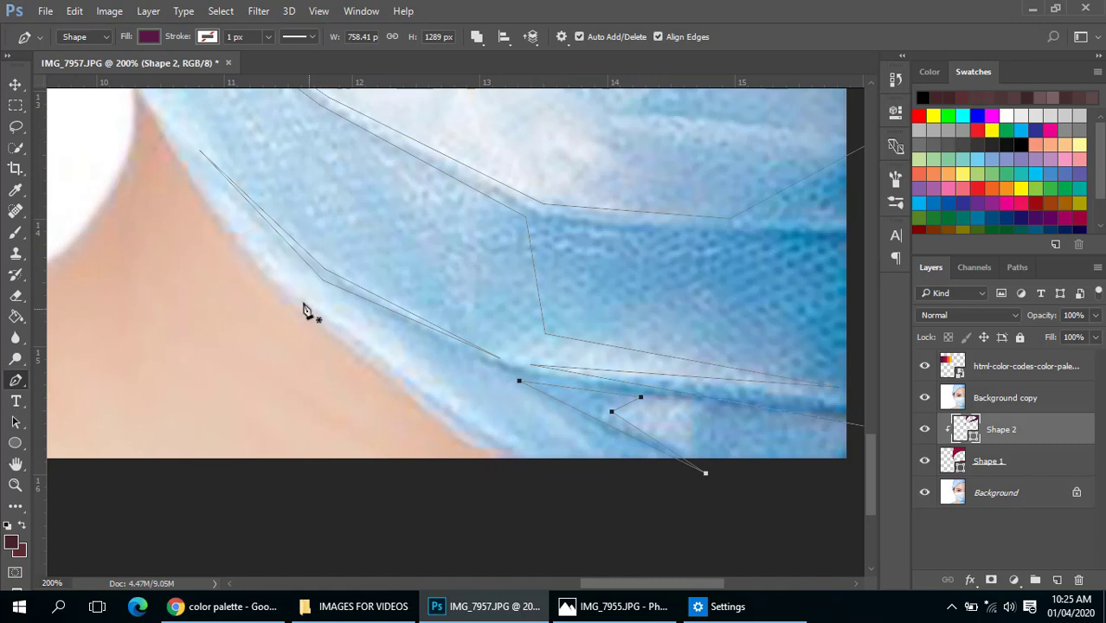
- Trace a thin closed four-point shadow along the mask's outer edge against the neck, ending below the canvas
click(304, 303)
click(414, 394)
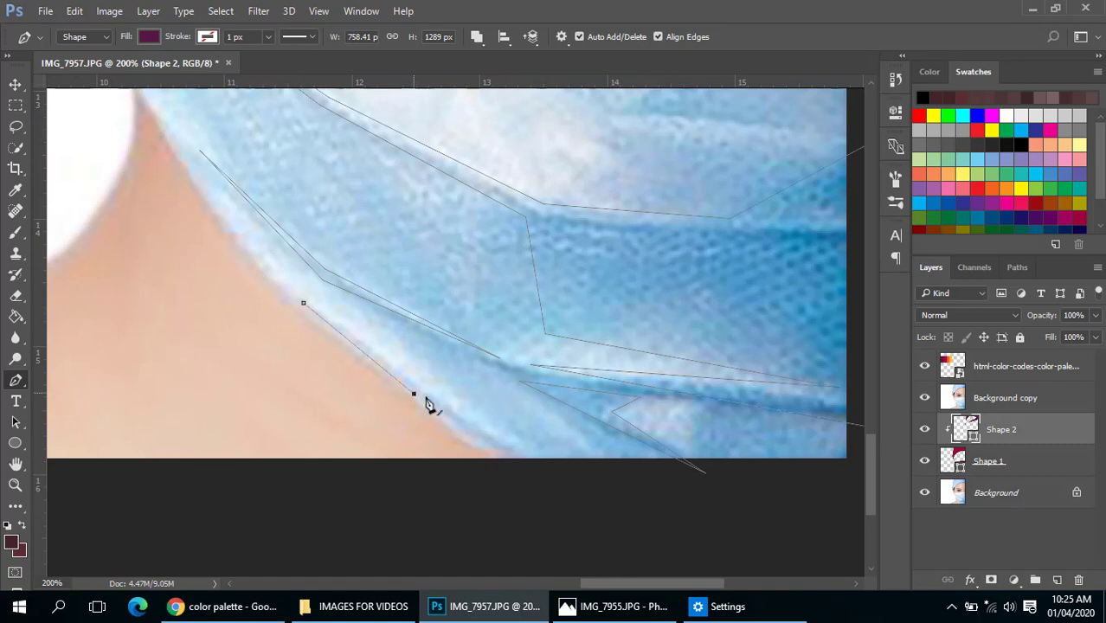
click(589, 472)
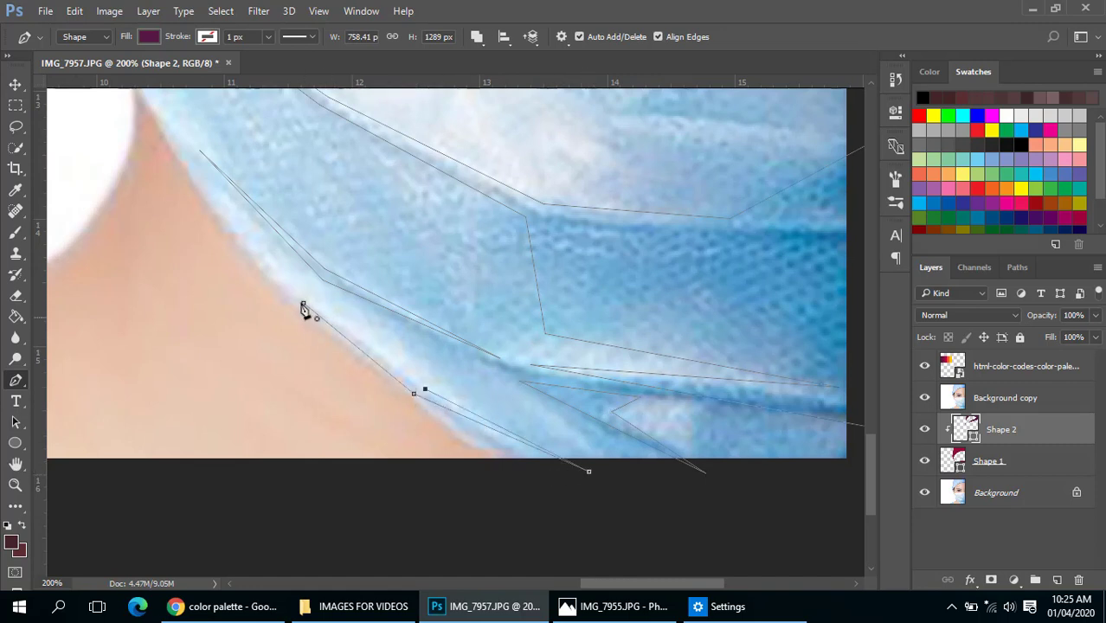
- Hide Background copy to examine the mask shadows over the base shape, and show it again with Shape 2 as the active layer
click(928, 398)
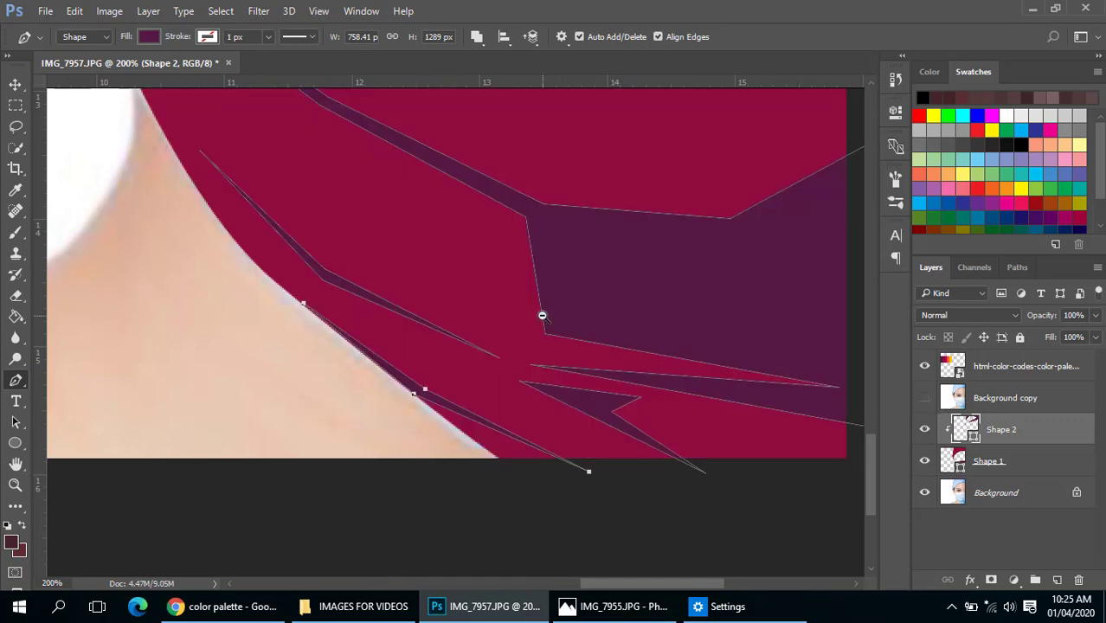
alt+click(541, 315)
alt+click(541, 314)
alt+click(594, 292)
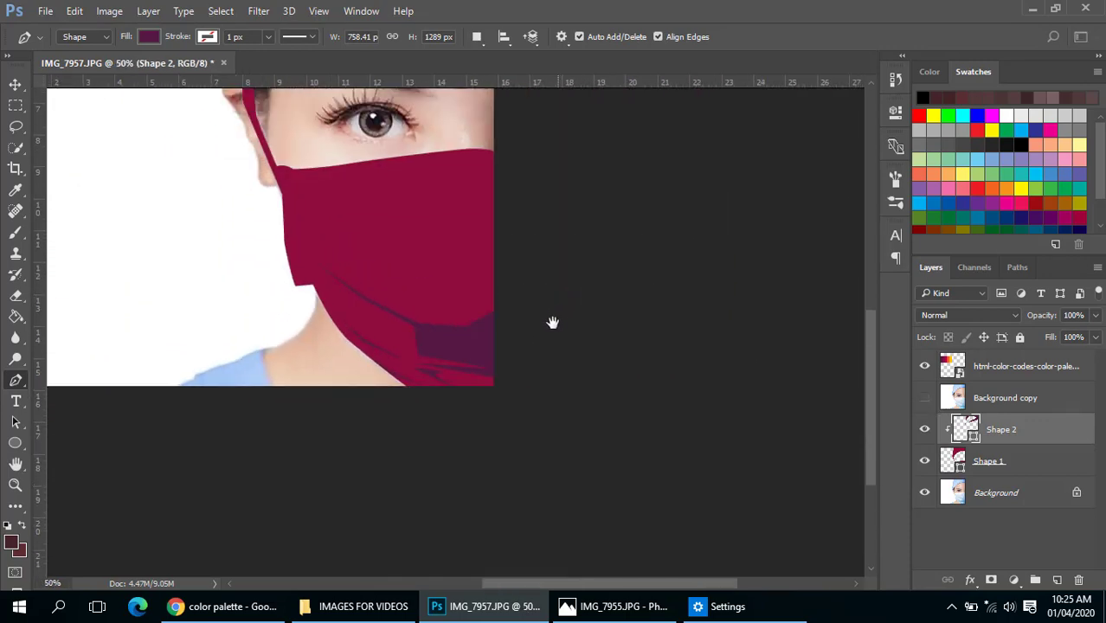
drag(553, 321, 486, 424)
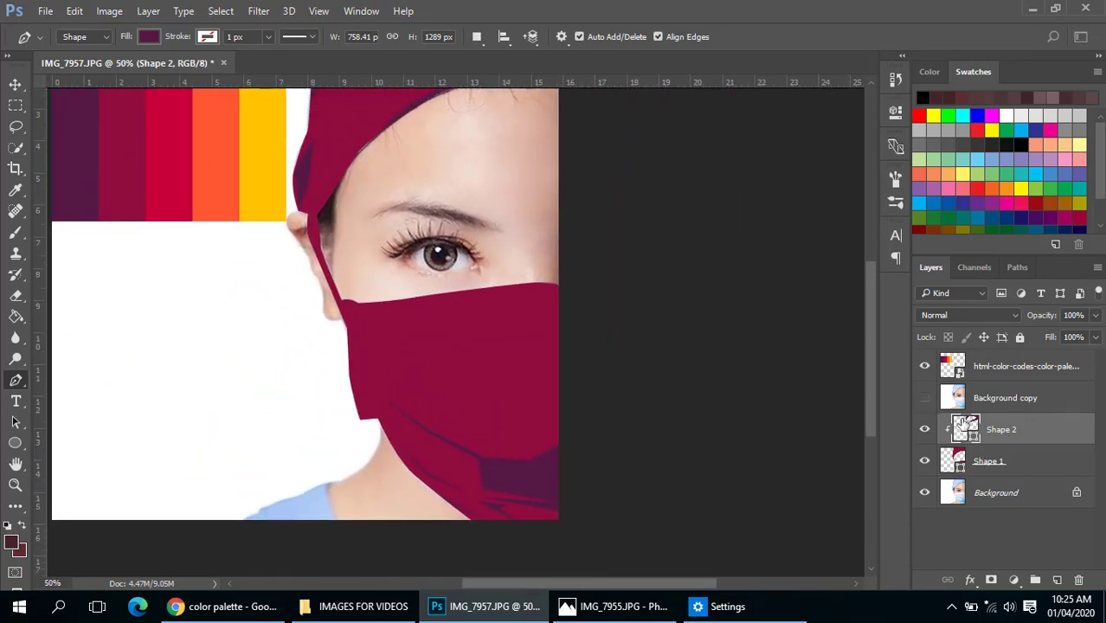
click(953, 397)
click(965, 429)
click(926, 398)
- Trace the shadow under the mask's middle pleat as a closed five-point wedge starting at the side seam
ctrl+click(485, 417)
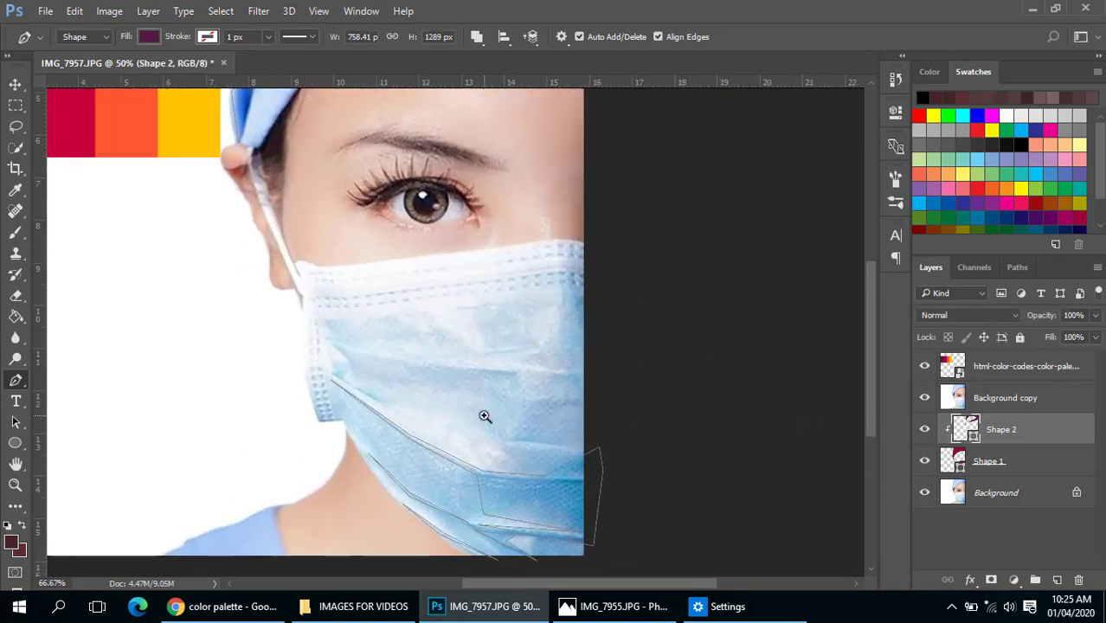
ctrl+click(485, 417)
click(310, 323)
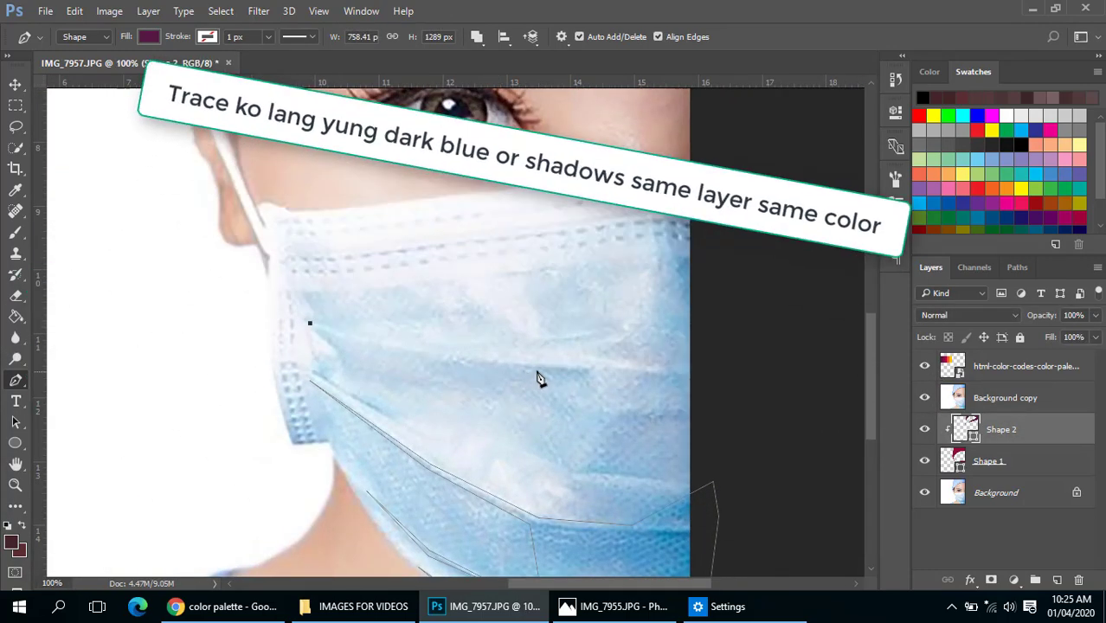
click(449, 356)
click(592, 368)
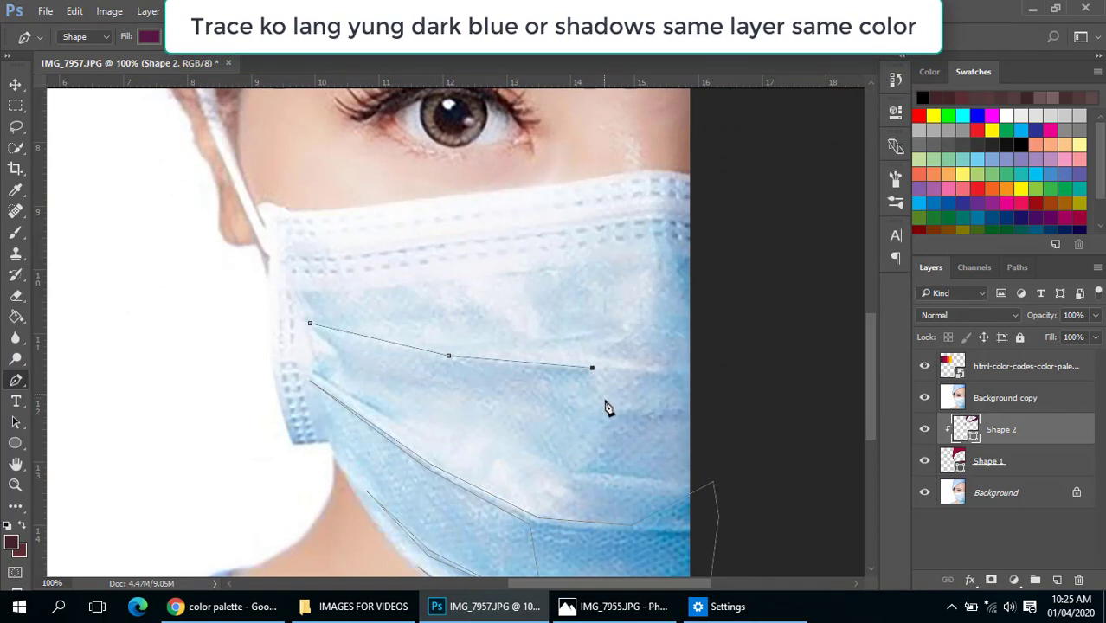
click(602, 402)
click(453, 363)
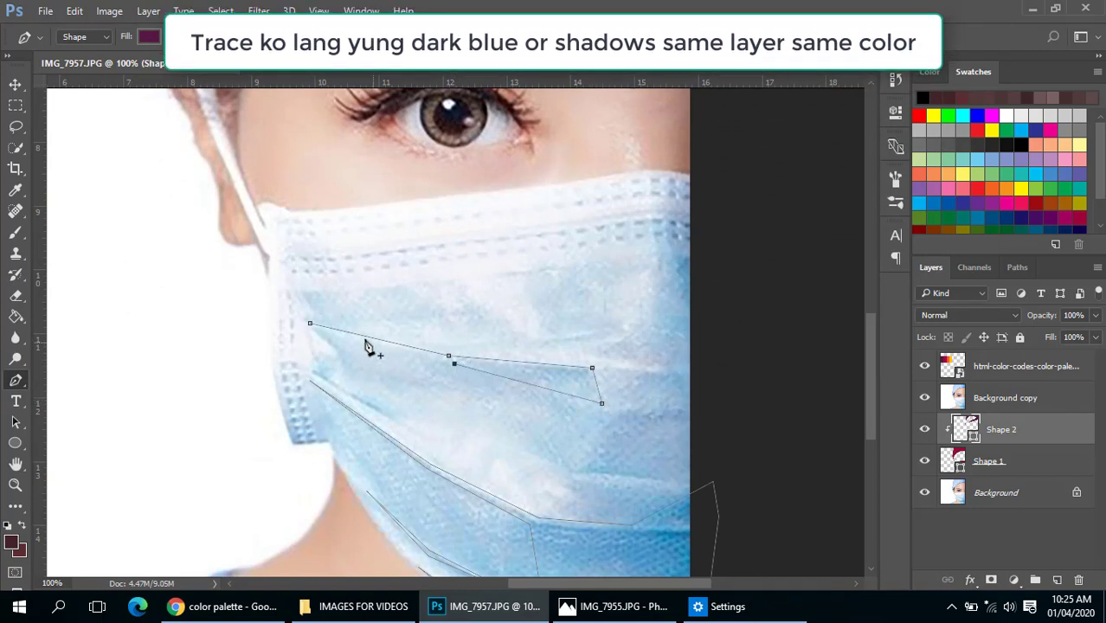
click(310, 323)
- Add a small narrow closed shadow in Shape 2 at the side seam, just above the lower fold outline
click(313, 372)
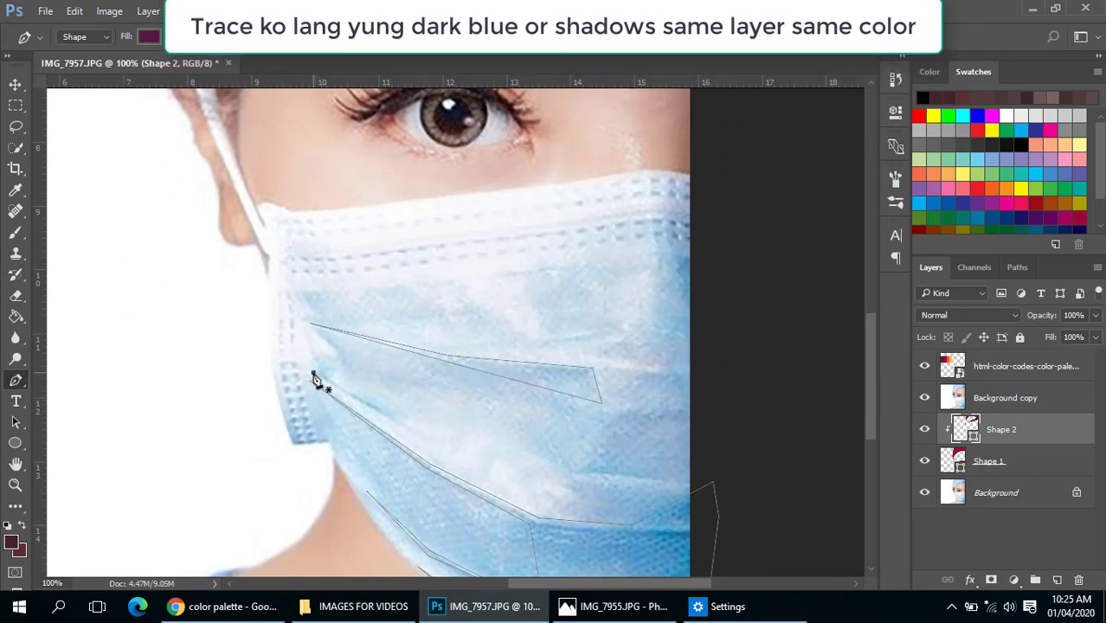
click(383, 414)
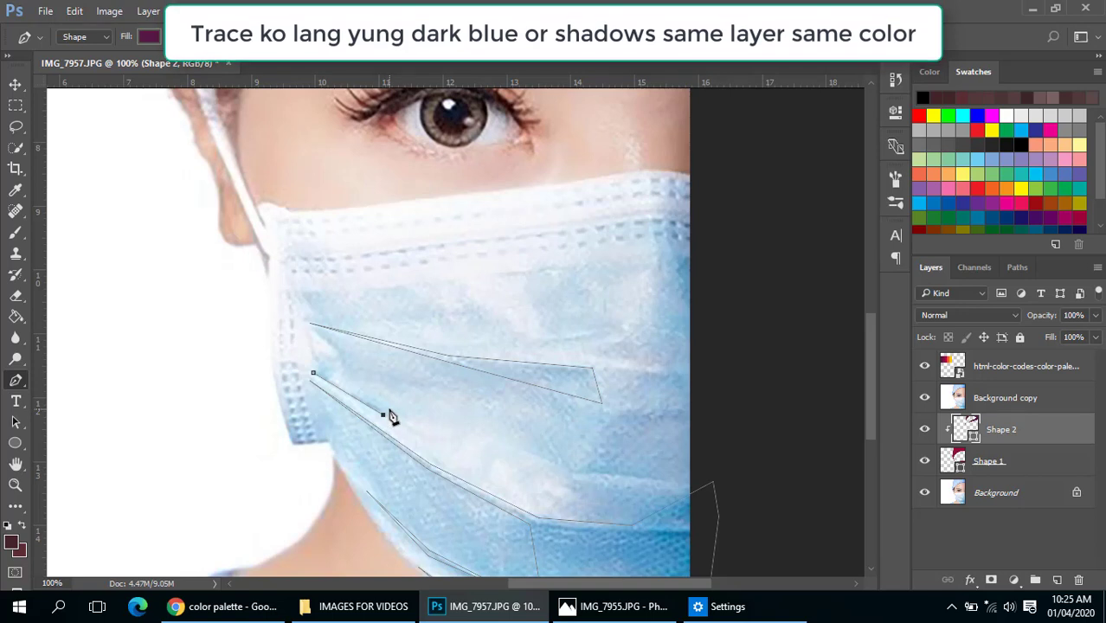
click(314, 373)
- Trace the jagged shadow between the middle pleat and lower fold as a closed six-point outline extending past the canvas's side edge
scroll(420, 408, right, 3)
click(506, 389)
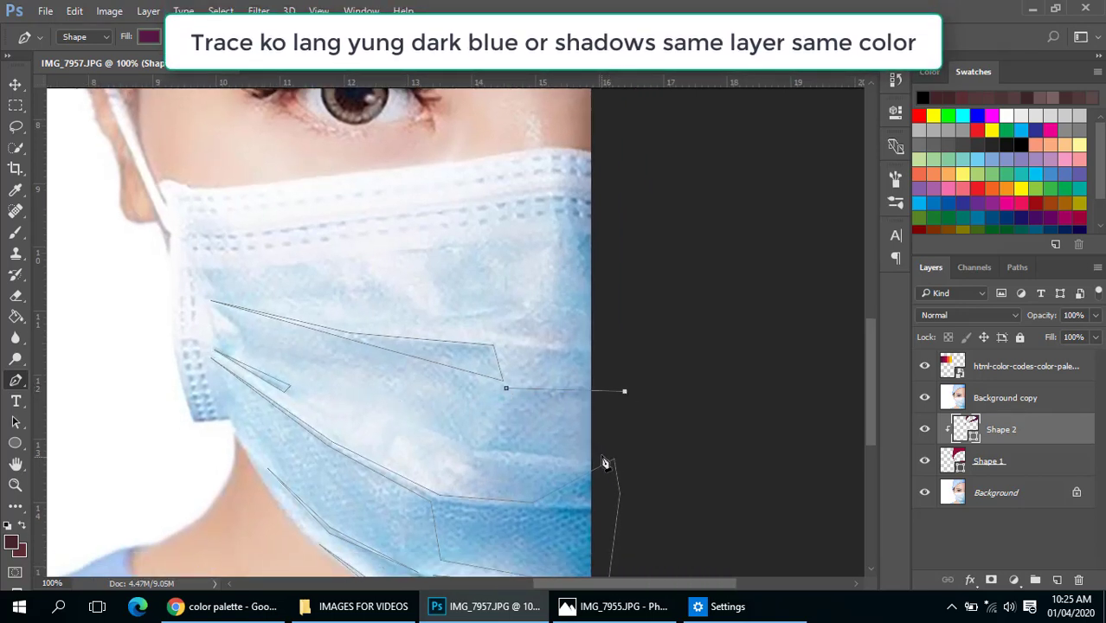
click(537, 405)
click(473, 445)
- Trace the shadow along the mask's upper stitching as a closed six-point outline extending past the canvas's side edge
drag(545, 371, 547, 434)
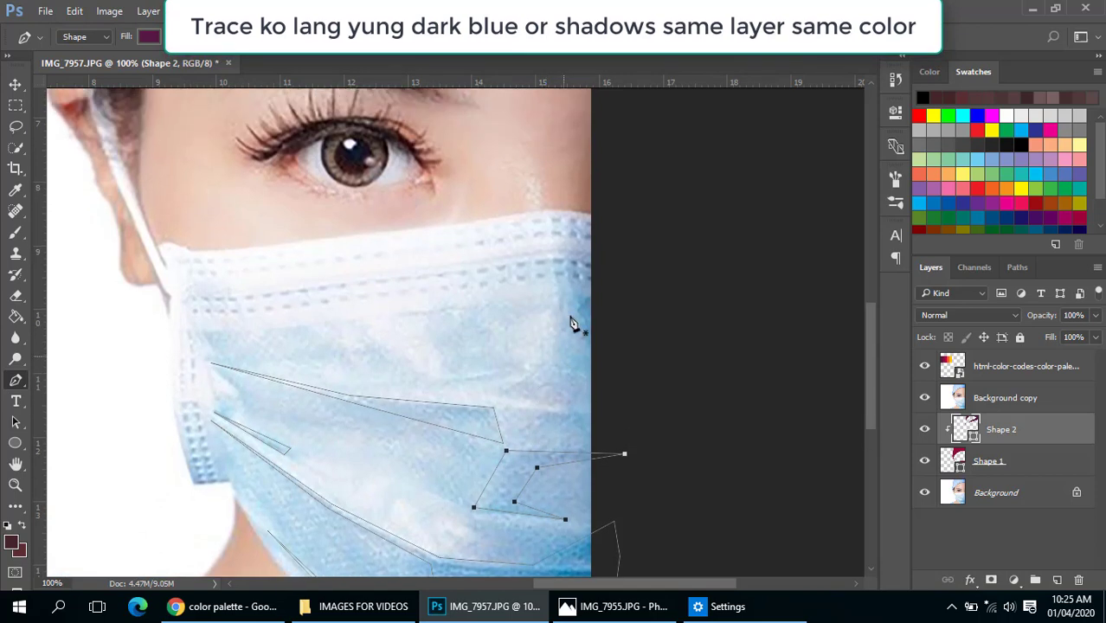
click(461, 270)
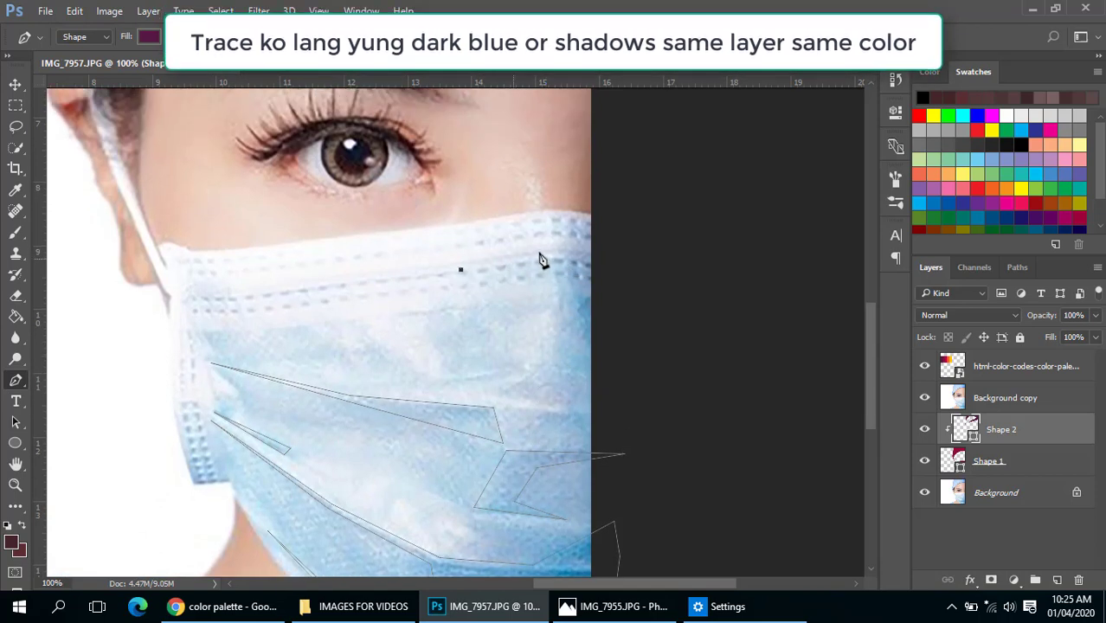
click(620, 387)
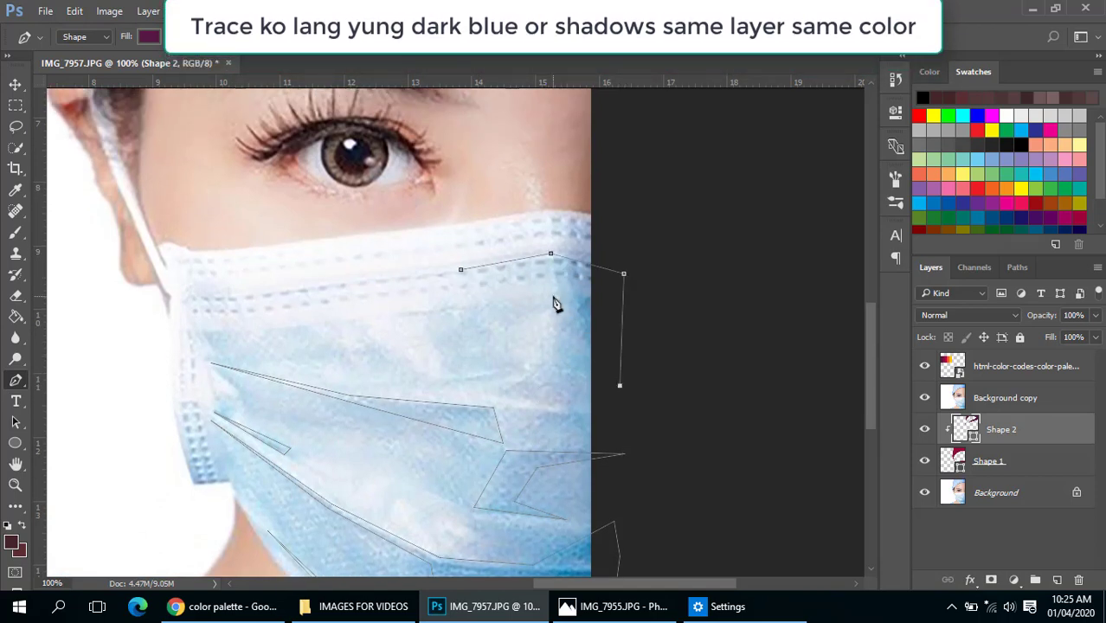
click(547, 281)
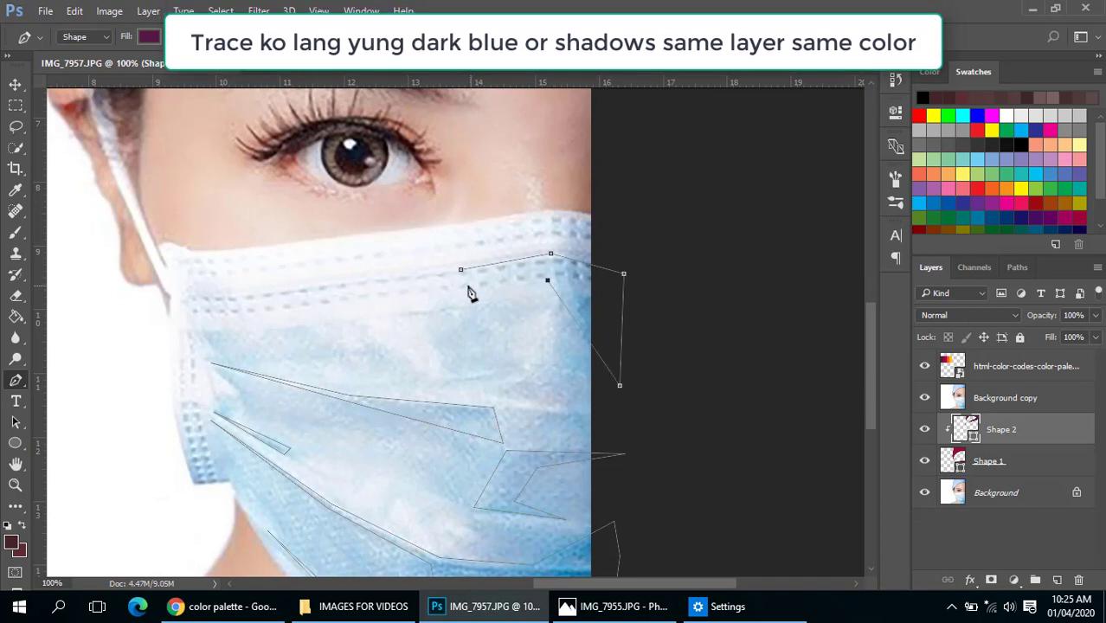
click(457, 286)
click(461, 271)
drag(402, 293, 516, 314)
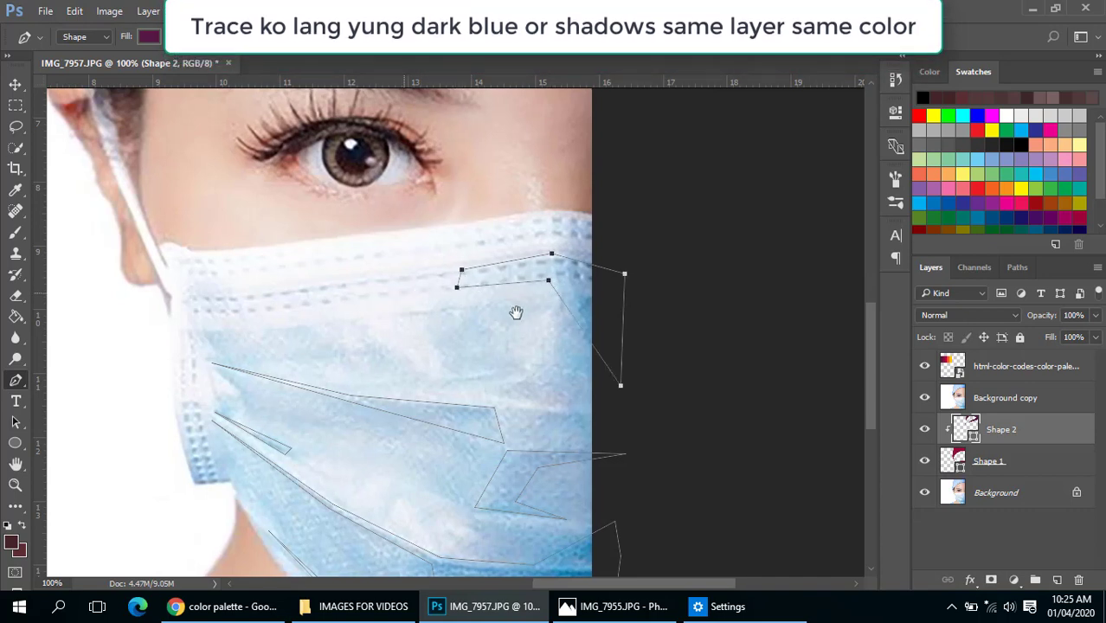
- Trace the shadow at the lower end of the mask's side seam as a closed five-point outline in Shape 2
drag(342, 362, 347, 313)
scroll(347, 313, down, 1)
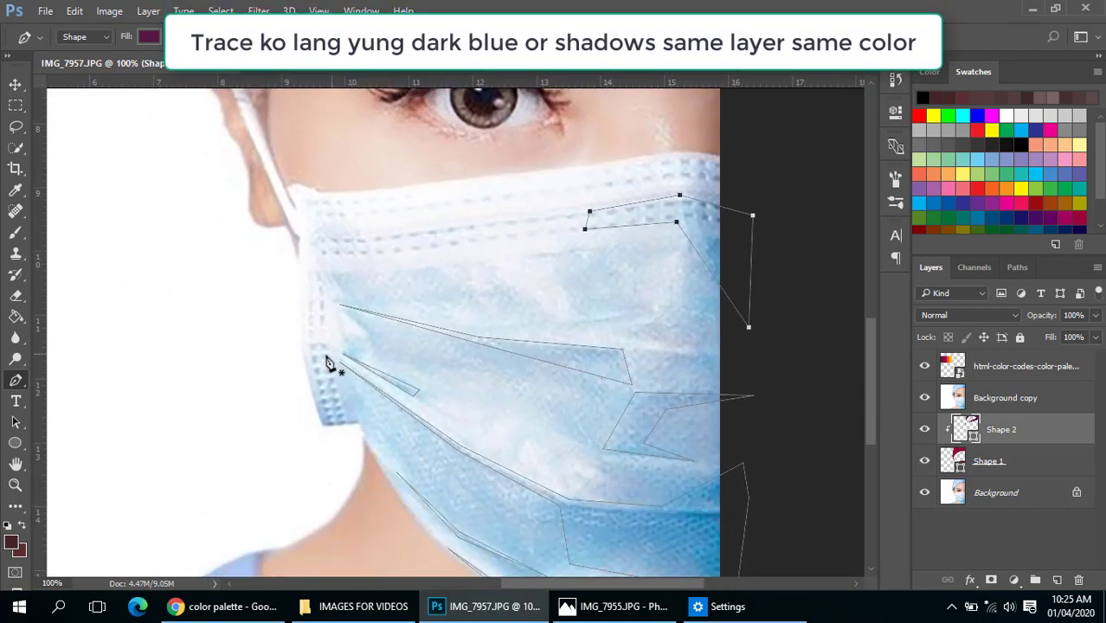
click(310, 346)
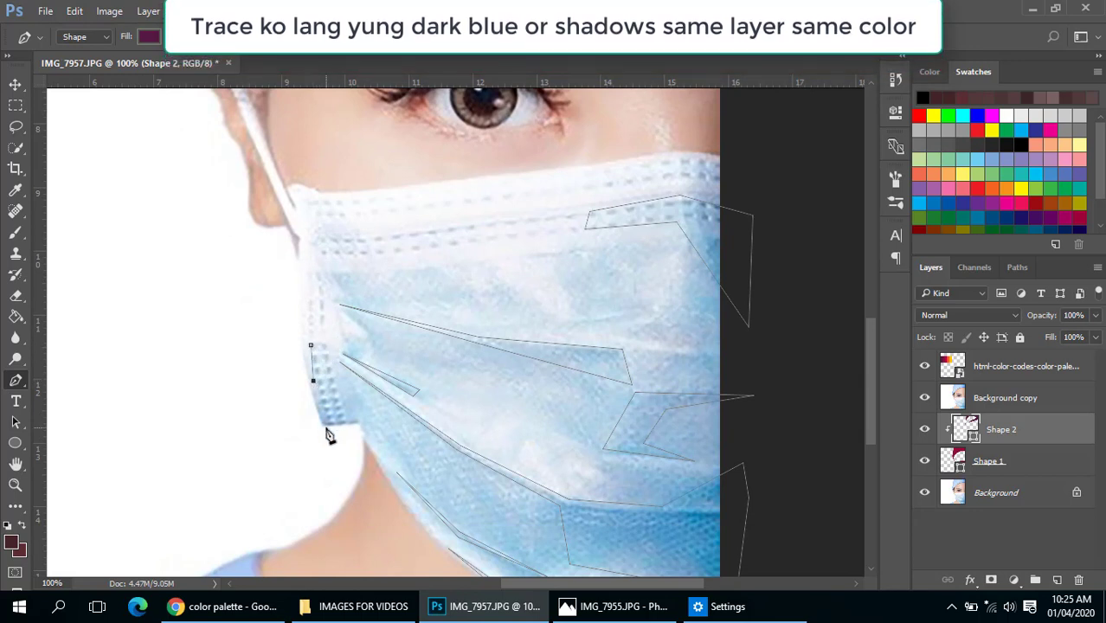
click(319, 428)
drag(344, 343, 346, 382)
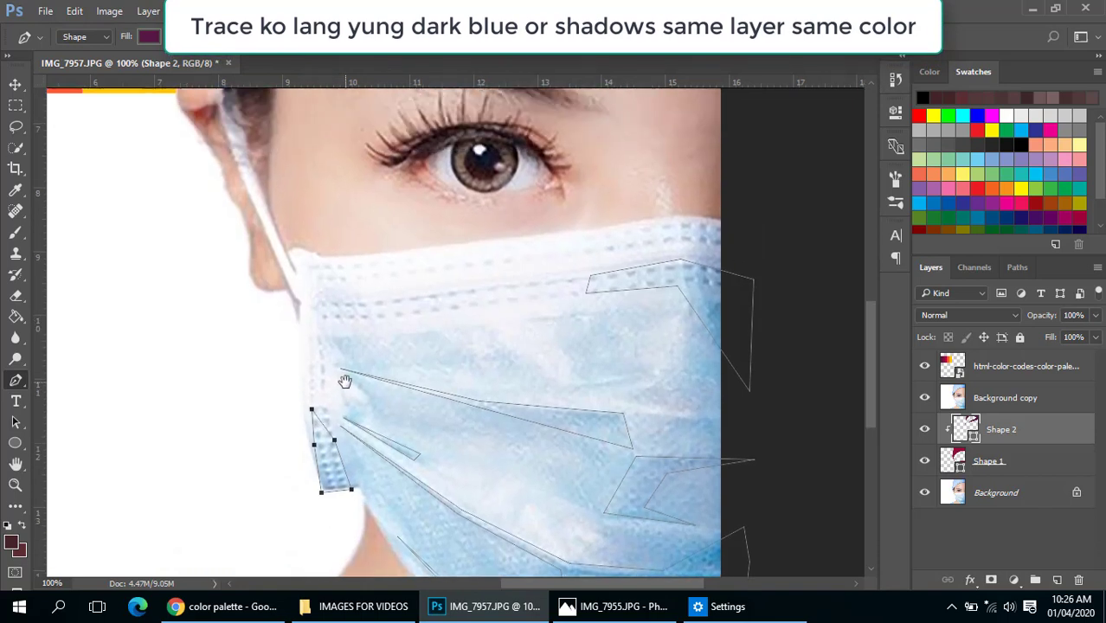
- Hide the Background copy layer to review the traced shadows on the whole image, and show it again
click(925, 399)
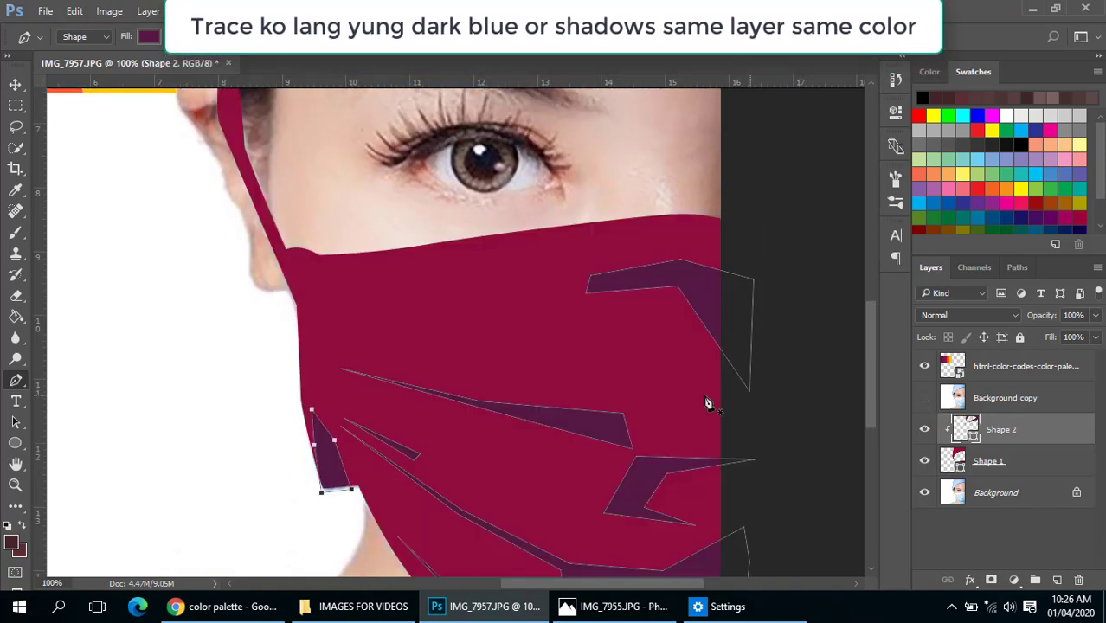
key(Return)
alt+click(578, 367)
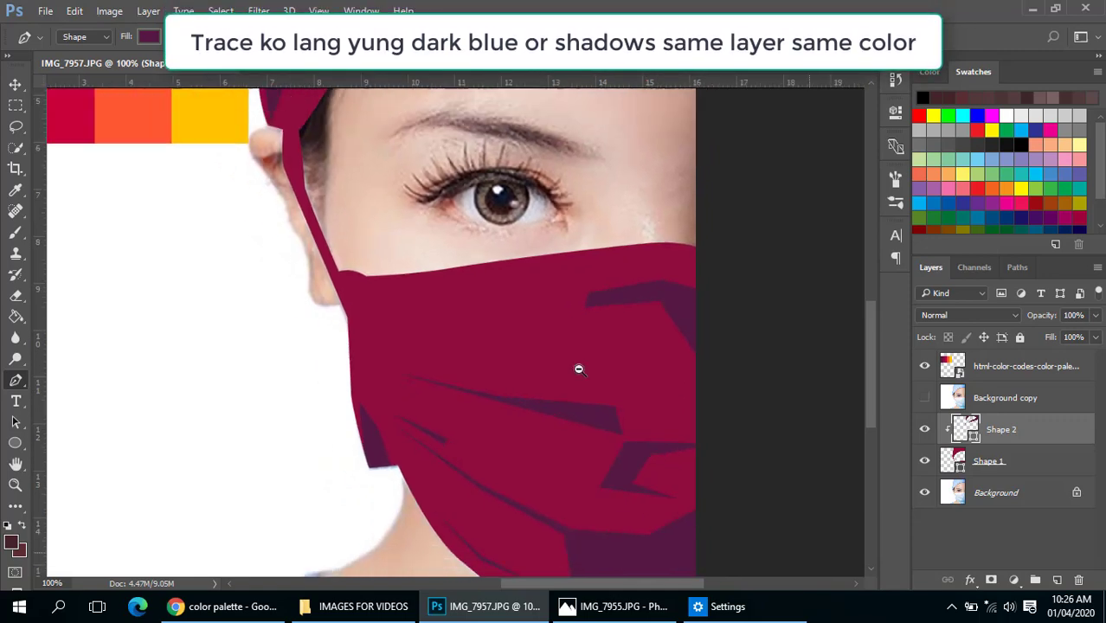
alt+click(579, 370)
alt+click(482, 367)
ctrl+click(562, 375)
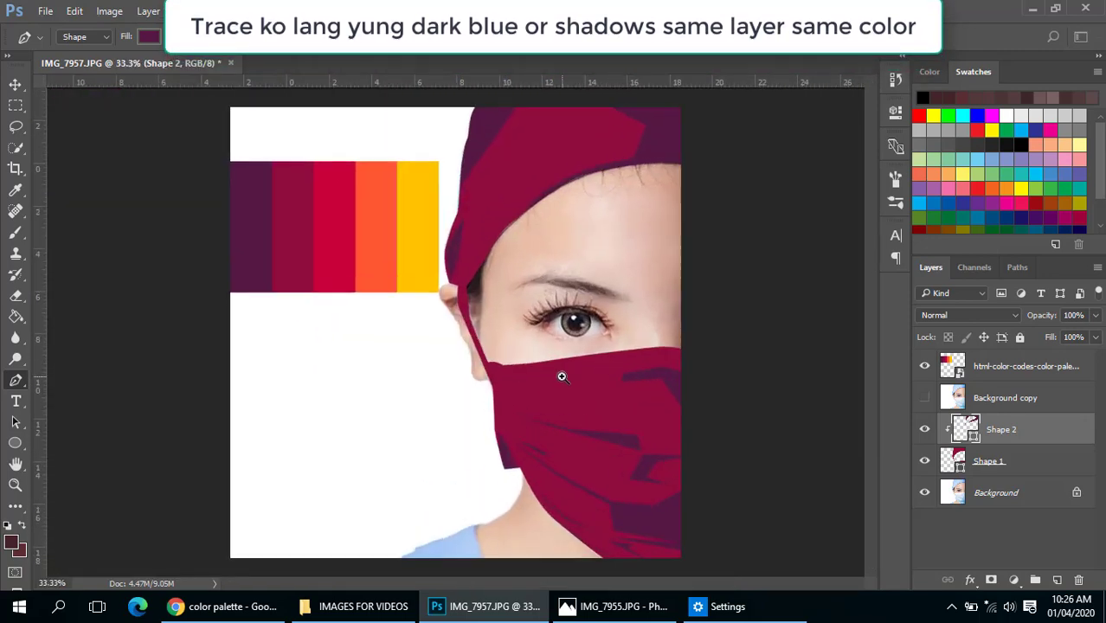
drag(545, 427, 570, 368)
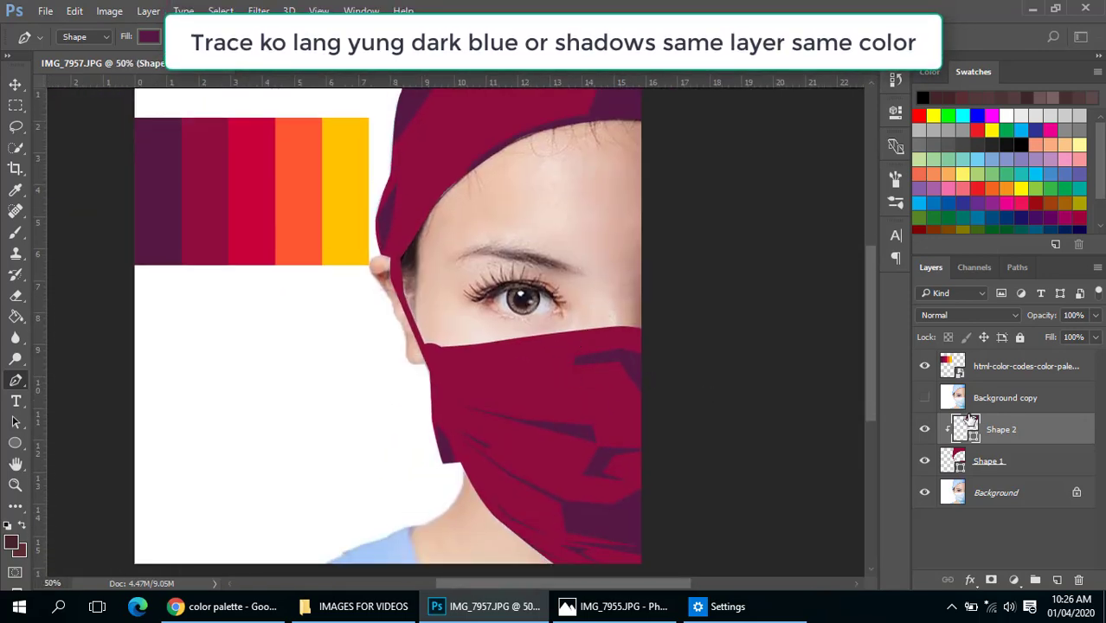
click(926, 397)
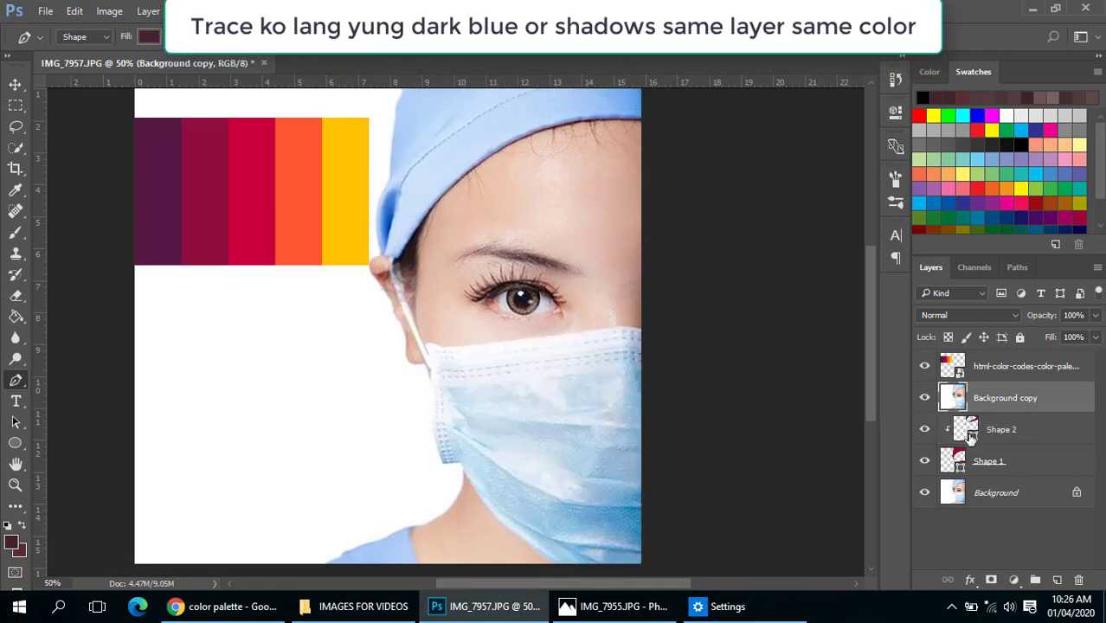
- Trace the shadow on the upper end of the ear loop, just below the cap, as a closed five-point outline in Shape 2
ctrl+click(437, 293)
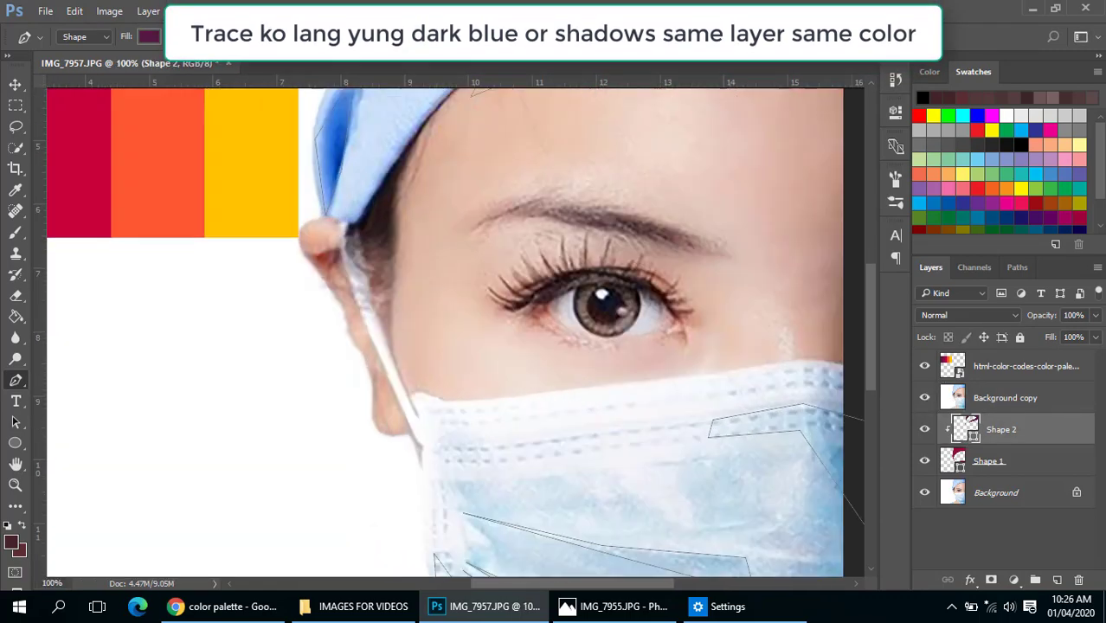
ctrl+click(350, 256)
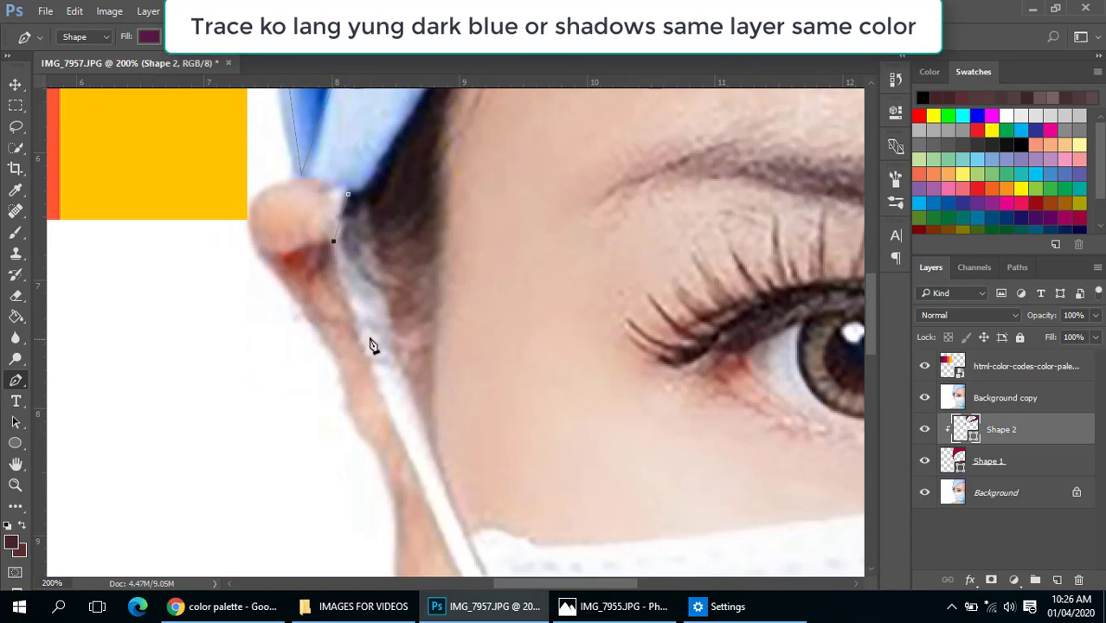
click(397, 370)
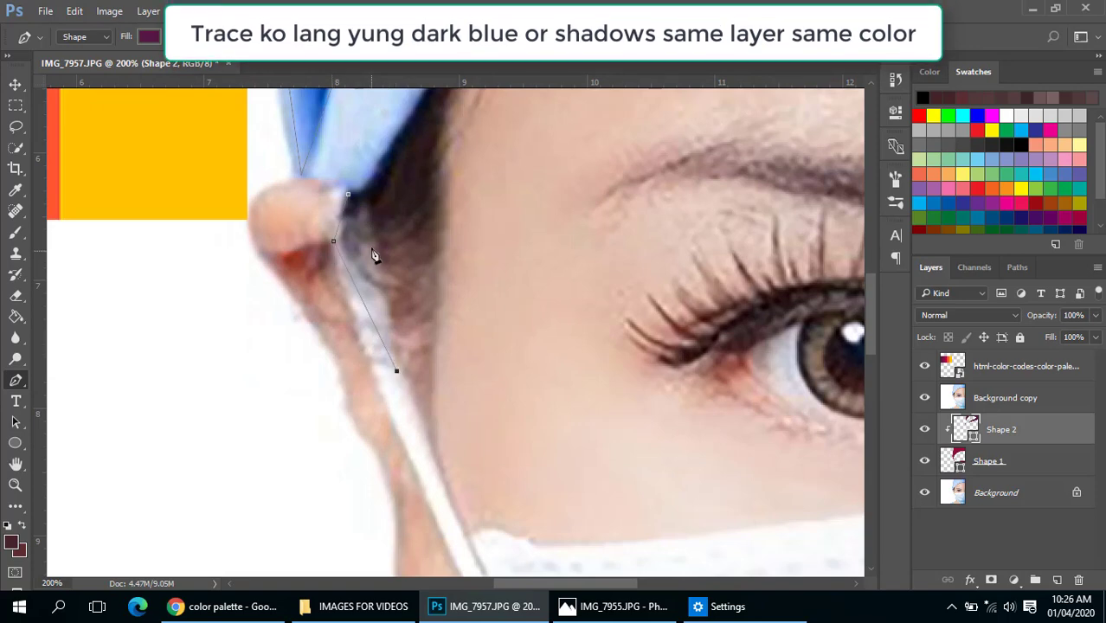
click(348, 198)
- Trace the dark edge of the cap's brim, from the ear up along the hairline, as a narrow closed outline
scroll(350, 200, up, 5)
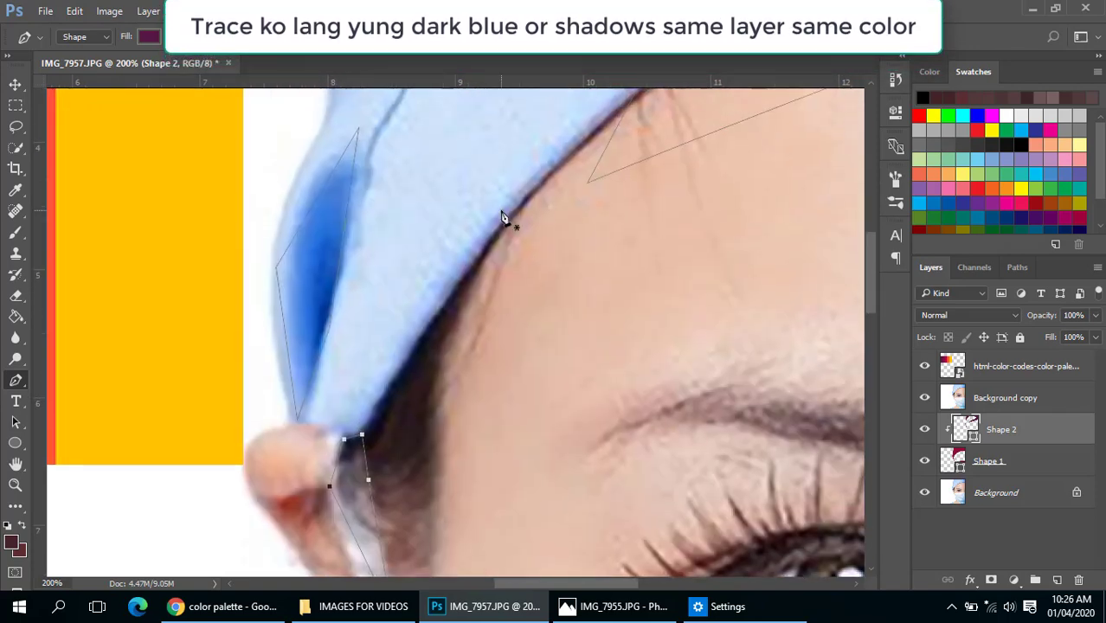
click(501, 210)
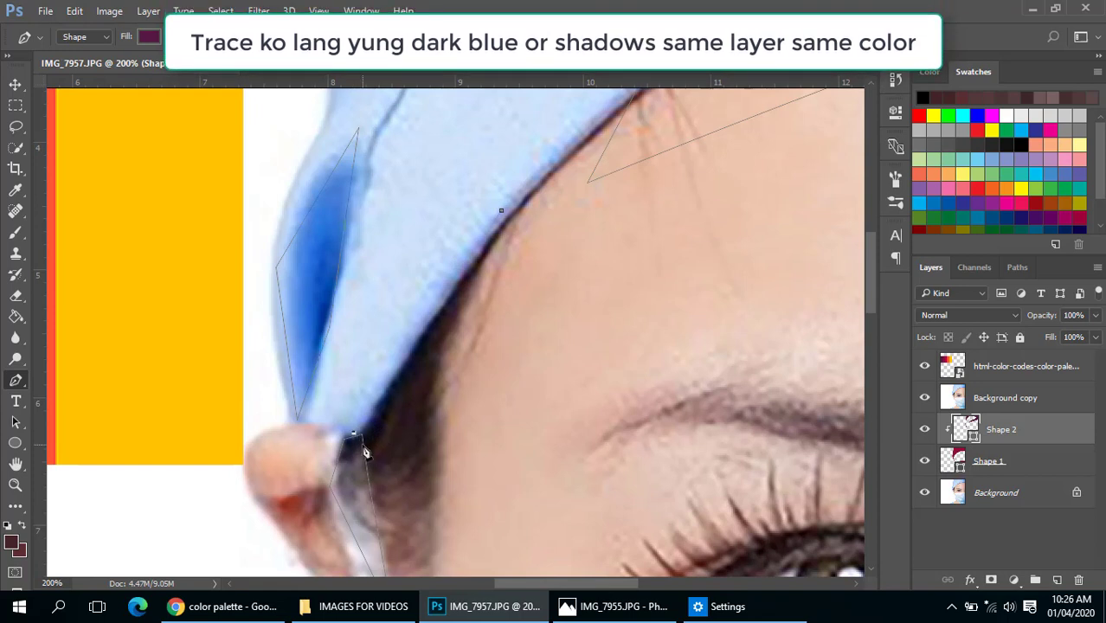
click(451, 299)
click(503, 211)
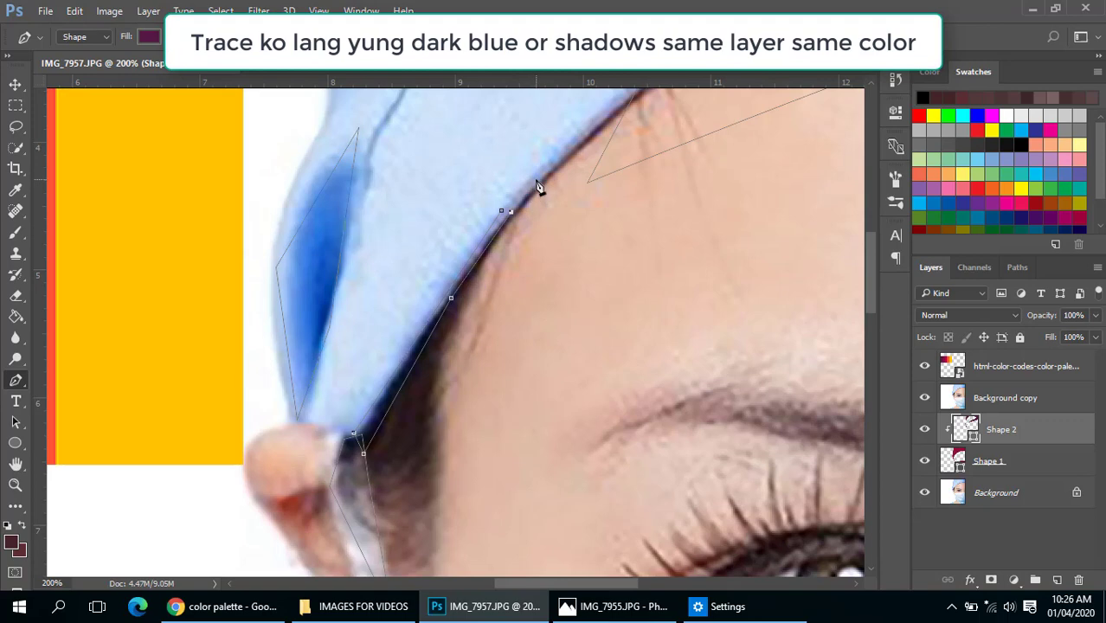
- Trace the cap's stitching line as a thin closed six-point outline from the dark side fold up towards the forehead
alt+click(538, 249)
alt+click(538, 249)
drag(489, 243, 457, 301)
ctrl+click(459, 277)
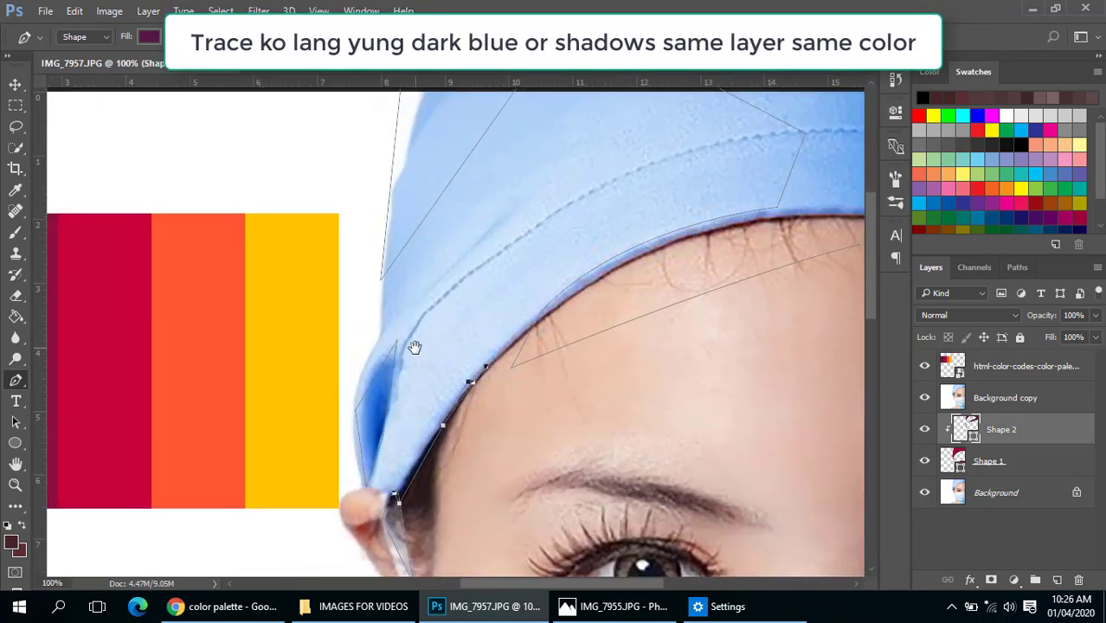
ctrl+click(408, 351)
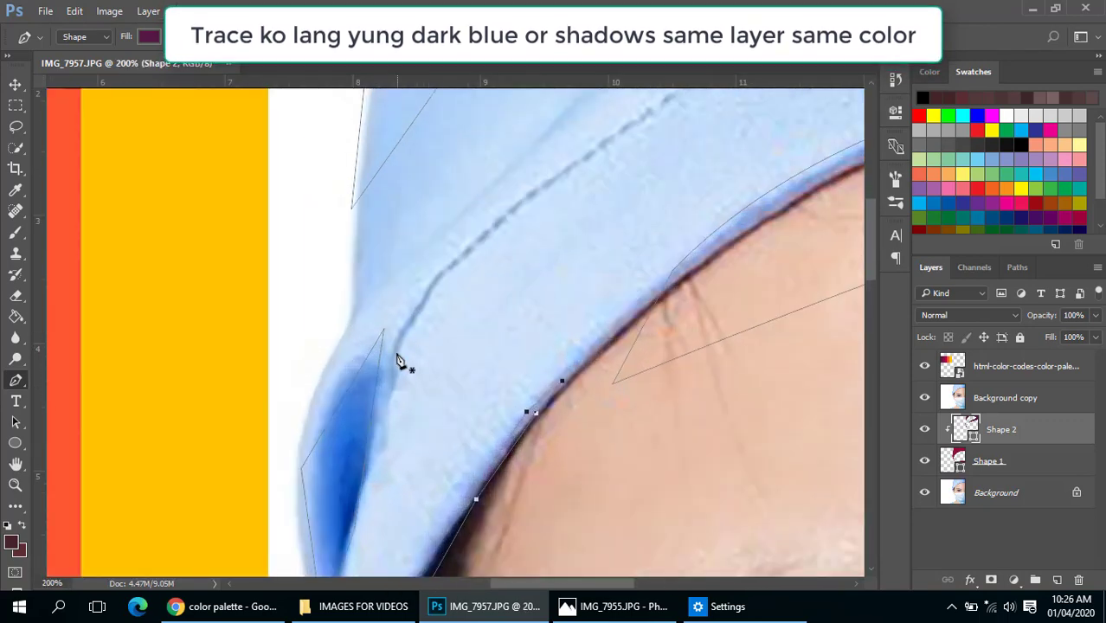
click(444, 277)
key(ctrl+minus)
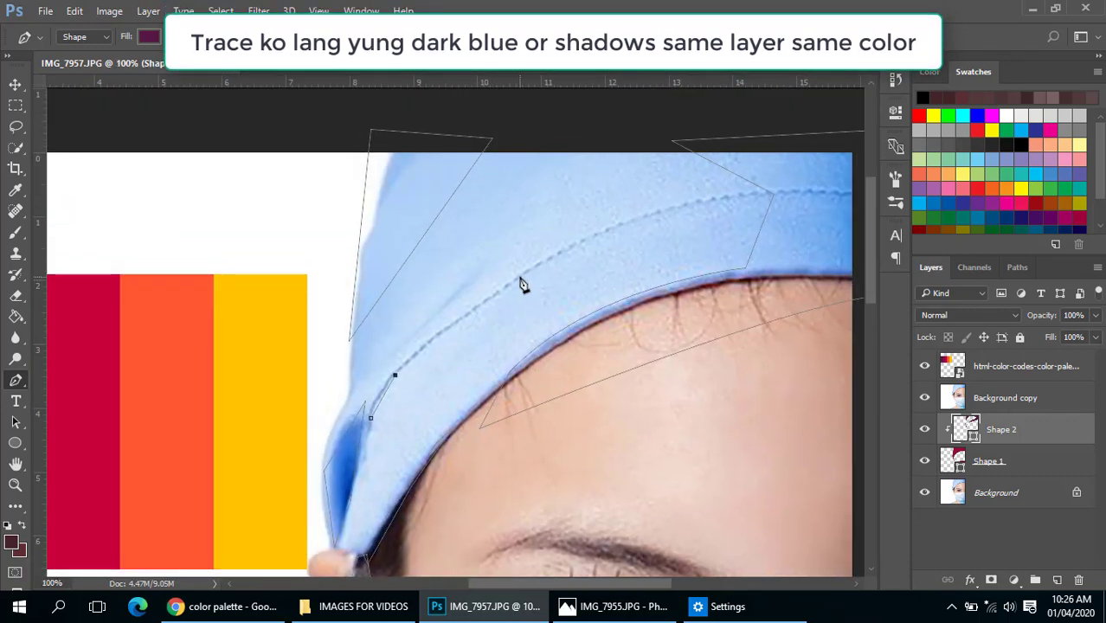
click(524, 279)
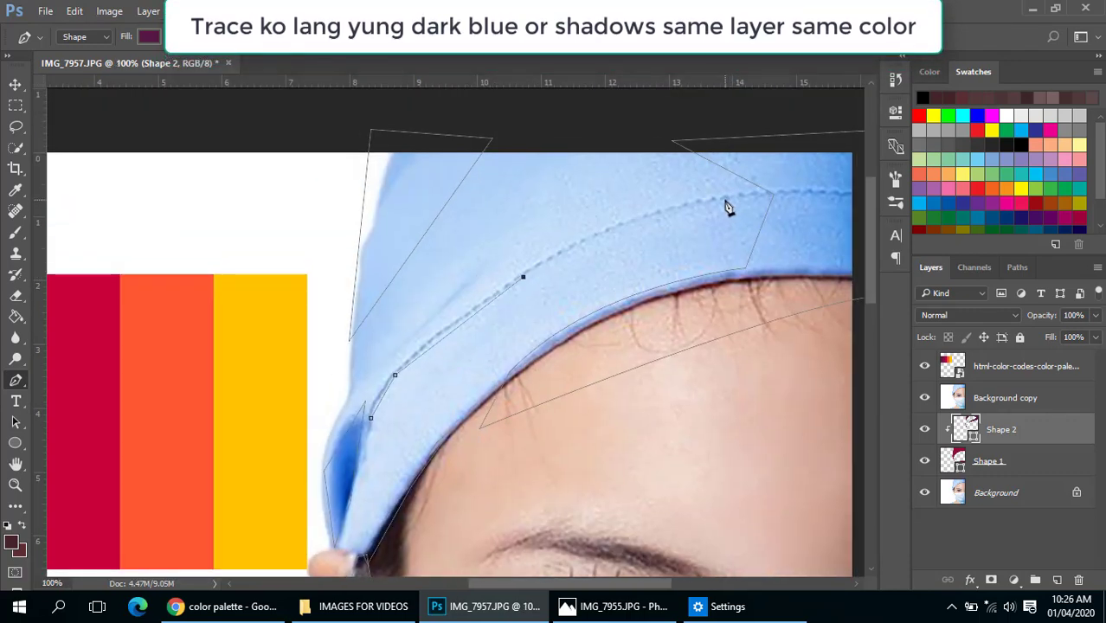
drag(725, 200, 756, 202)
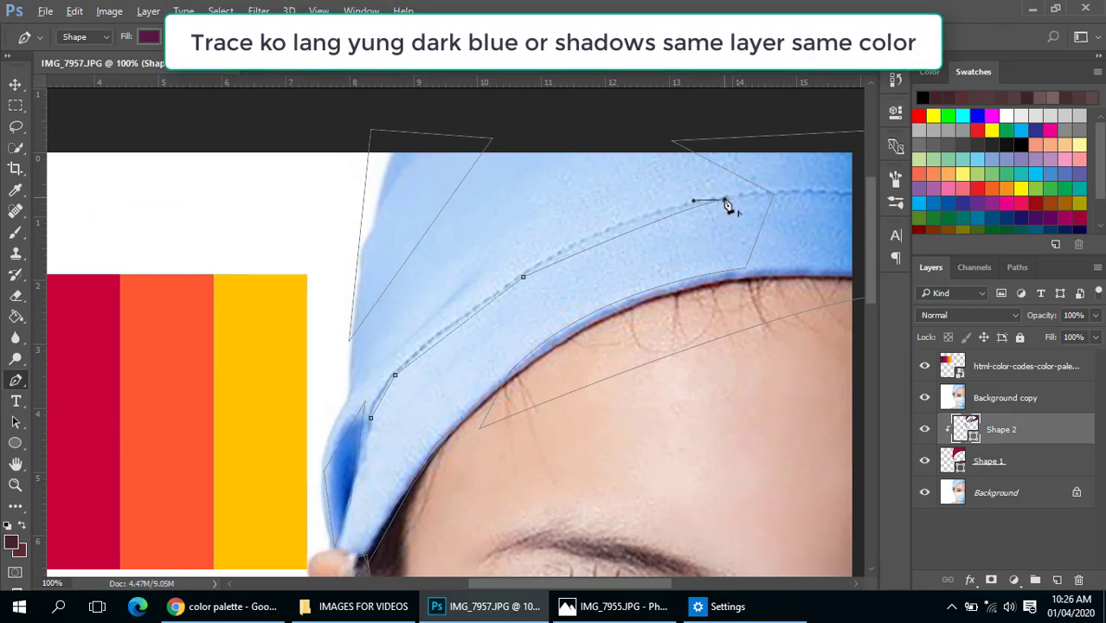
click(528, 270)
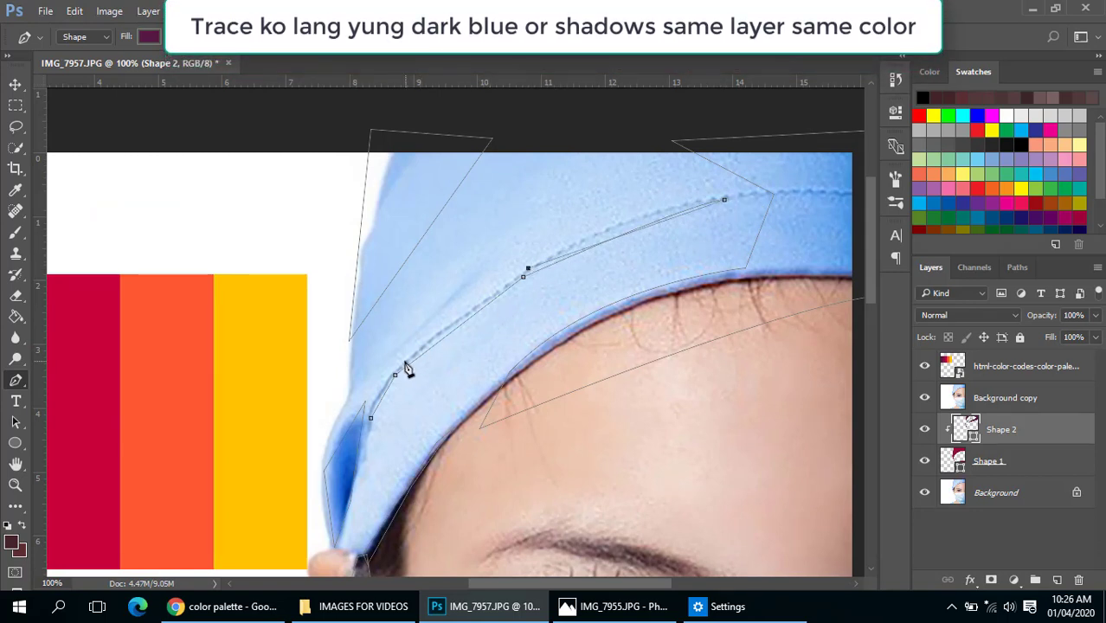
click(393, 369)
click(370, 418)
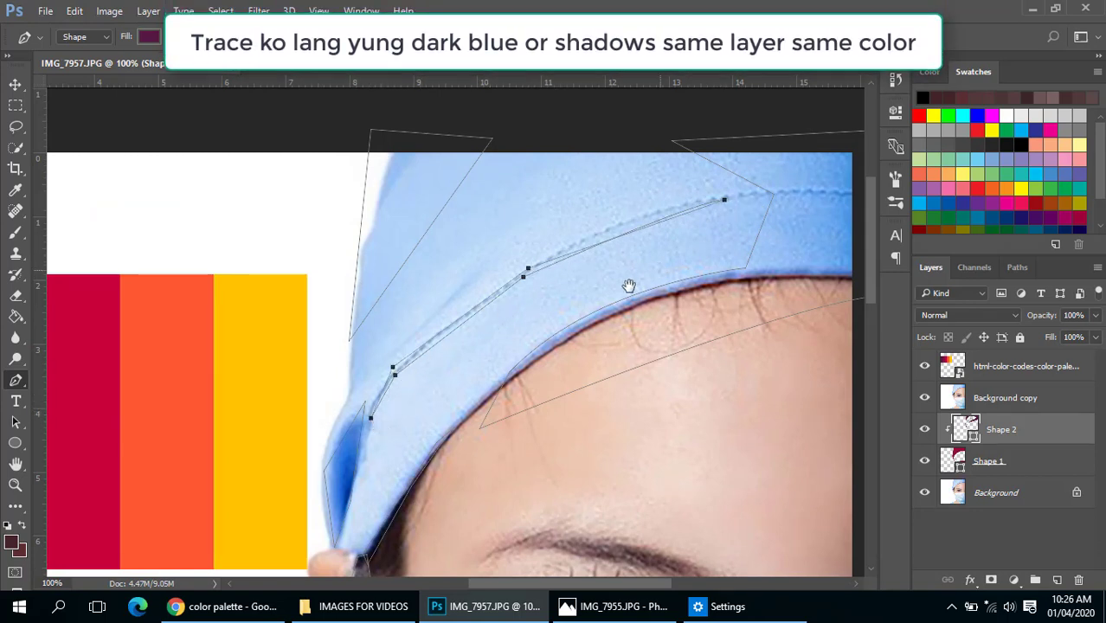
- Hide the Background copy layer to examine the cap and mask shadows on the whole image
drag(629, 287, 461, 341)
click(925, 398)
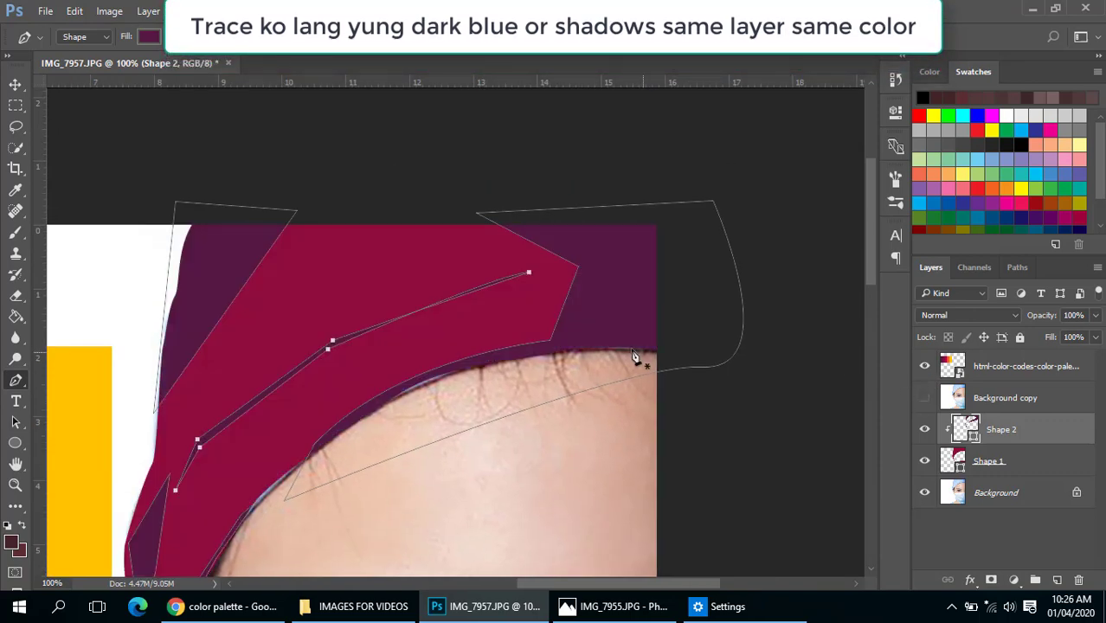
key(Return)
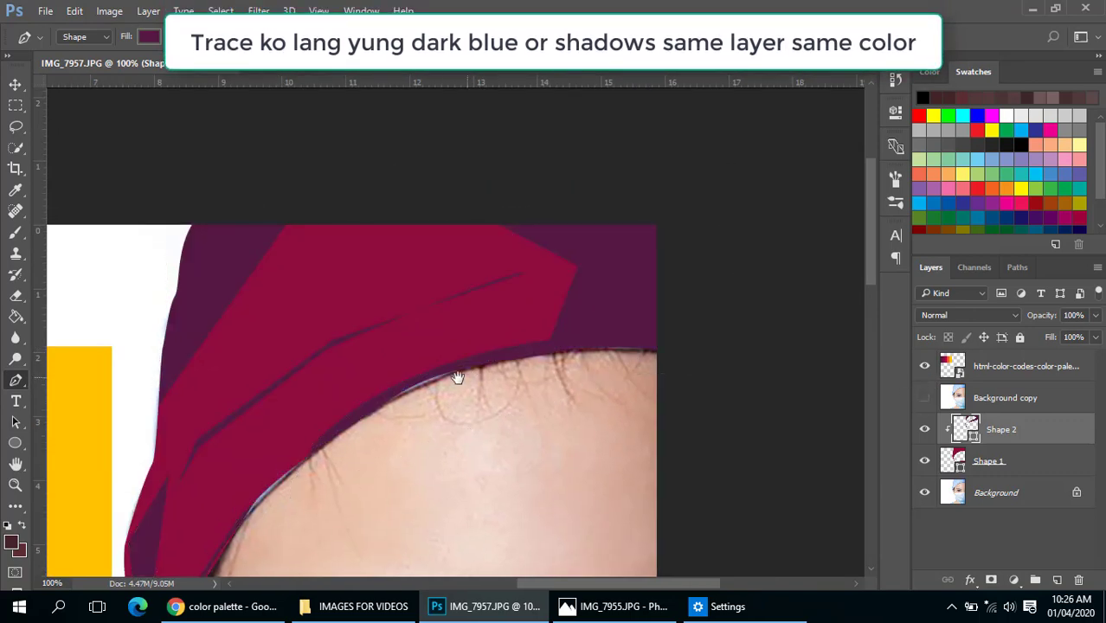
alt+click(445, 380)
alt+click(441, 383)
alt+click(440, 386)
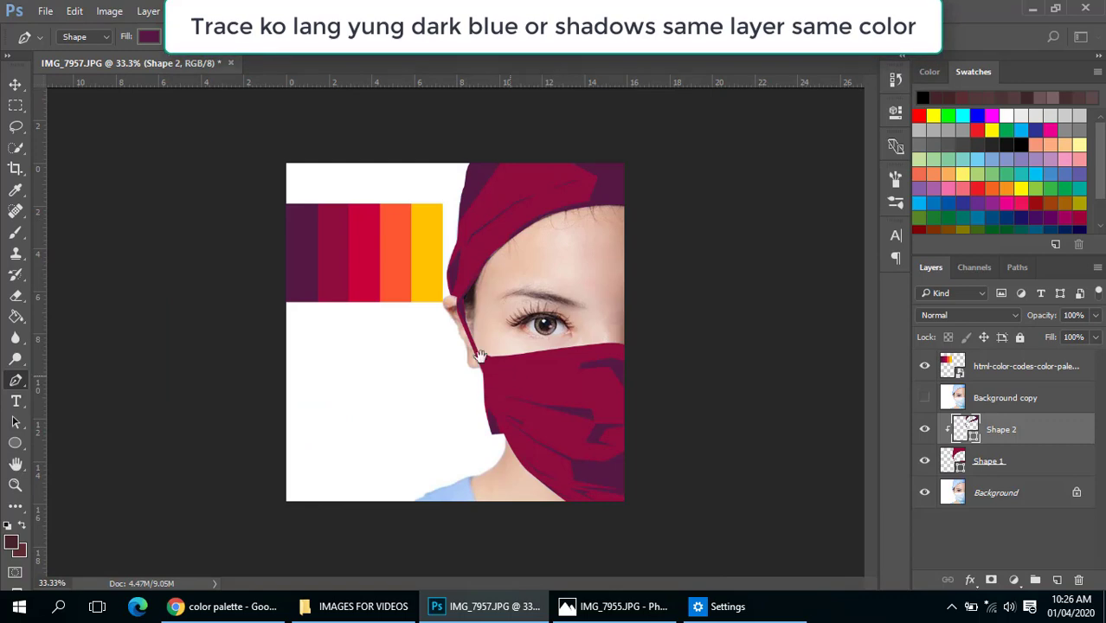
ctrl+click(537, 369)
drag(563, 379, 632, 375)
- Show the Background copy layer again and set the path operation for Shape 2 to Combine Shapes
click(964, 461)
click(966, 431)
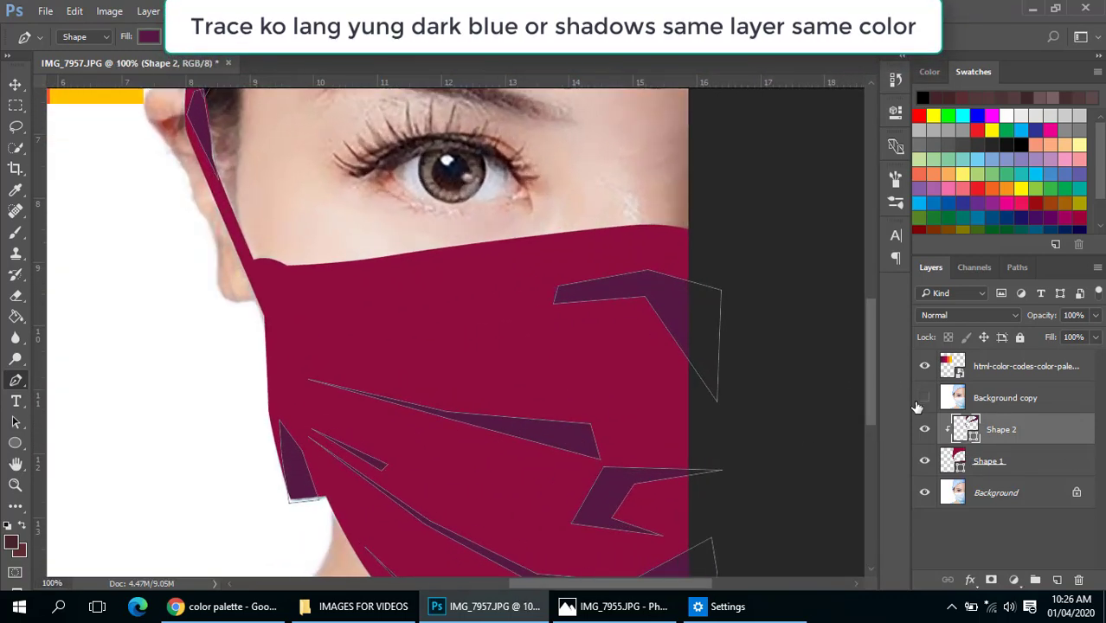
click(924, 398)
drag(472, 362, 582, 343)
click(478, 36)
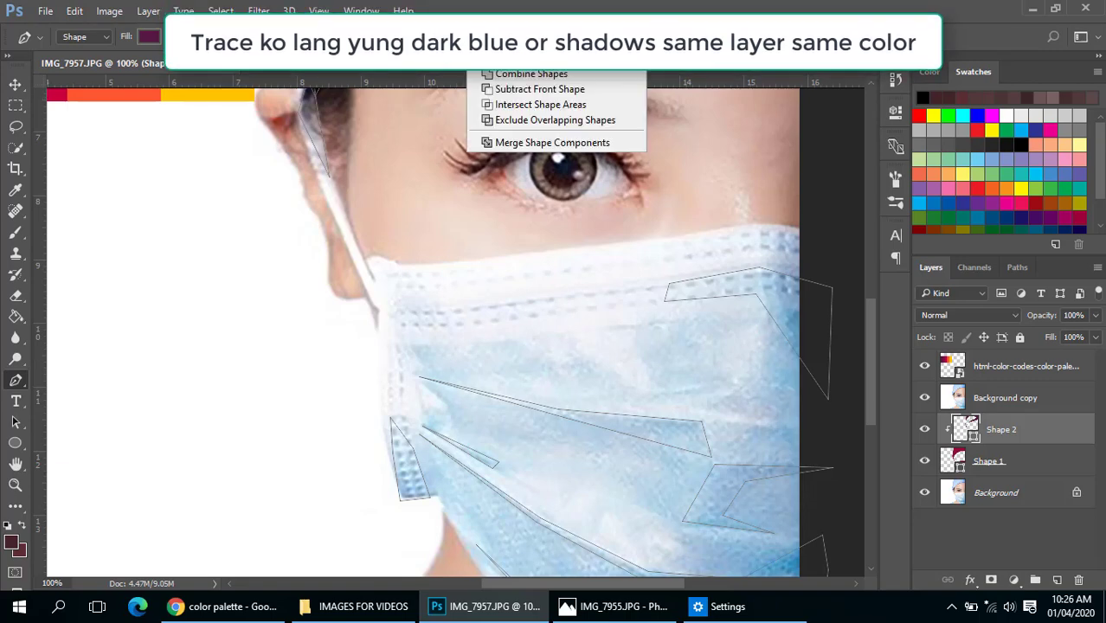
click(502, 76)
- Trace the first two stitches of the mask's lower upper-edge stitching, beside the side seam, as small closed triangles
ctrl+click(544, 281)
drag(490, 338, 580, 329)
alt+click(581, 330)
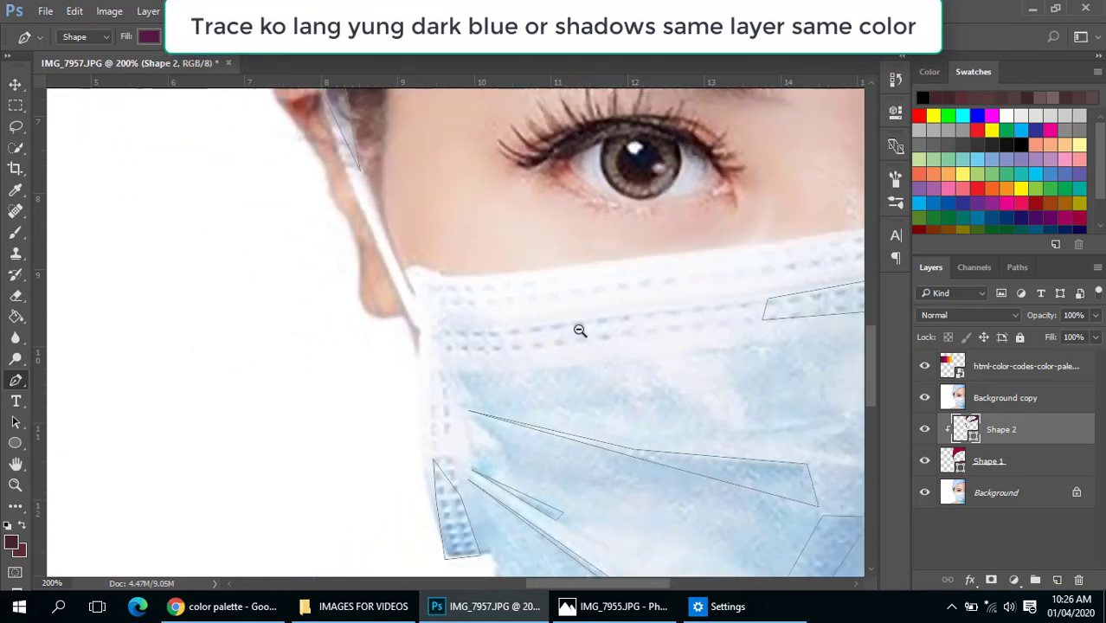
scroll(529, 341, up, 1)
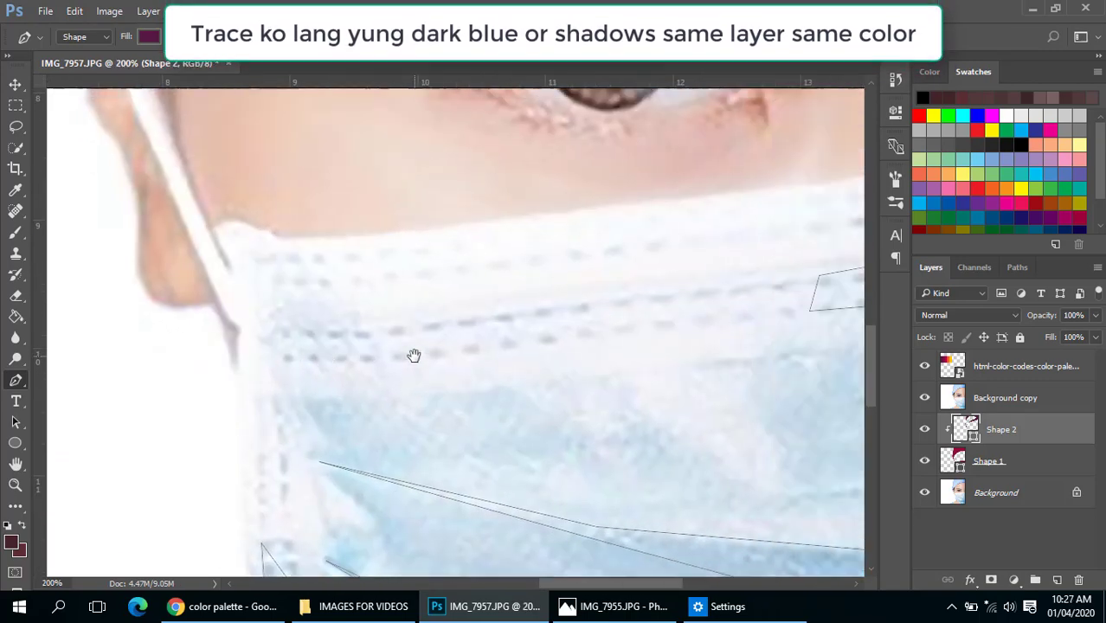
click(300, 331)
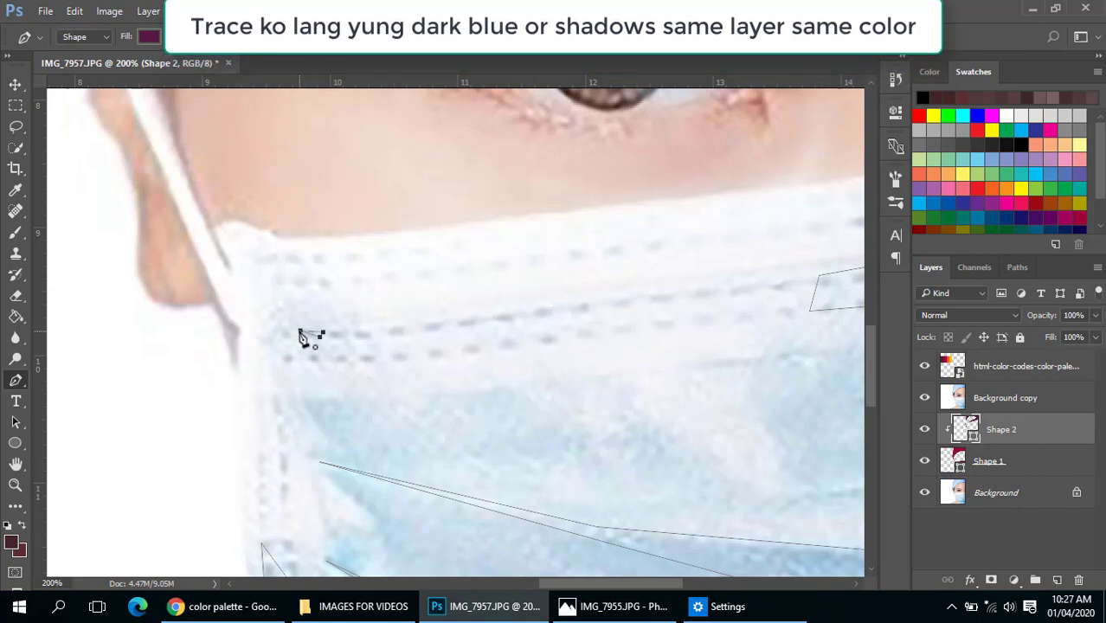
click(355, 330)
click(383, 330)
click(373, 335)
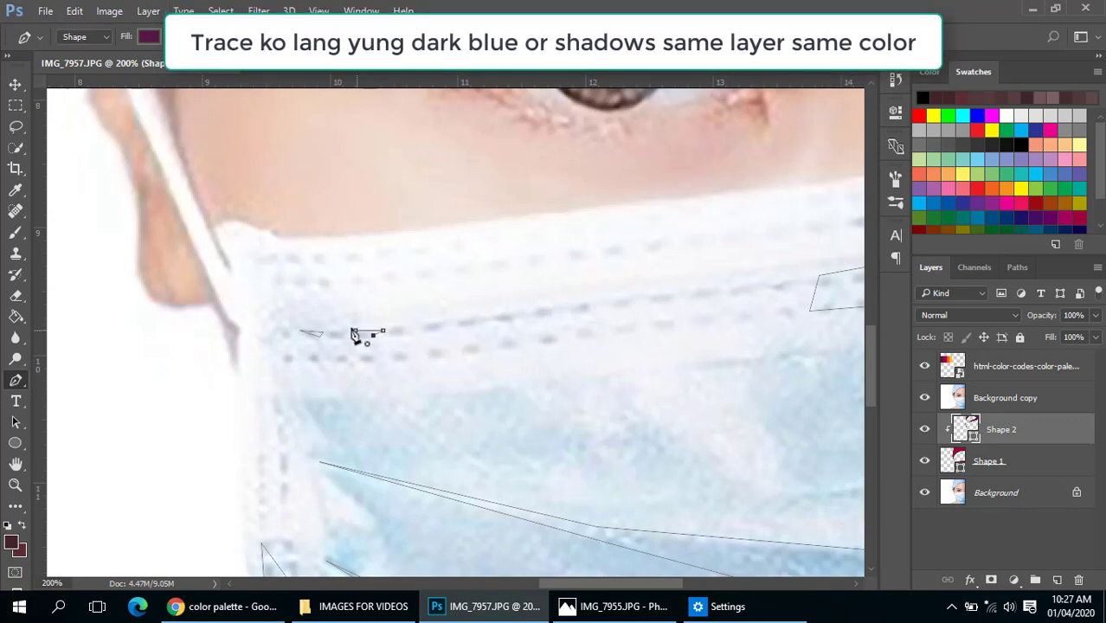
click(355, 331)
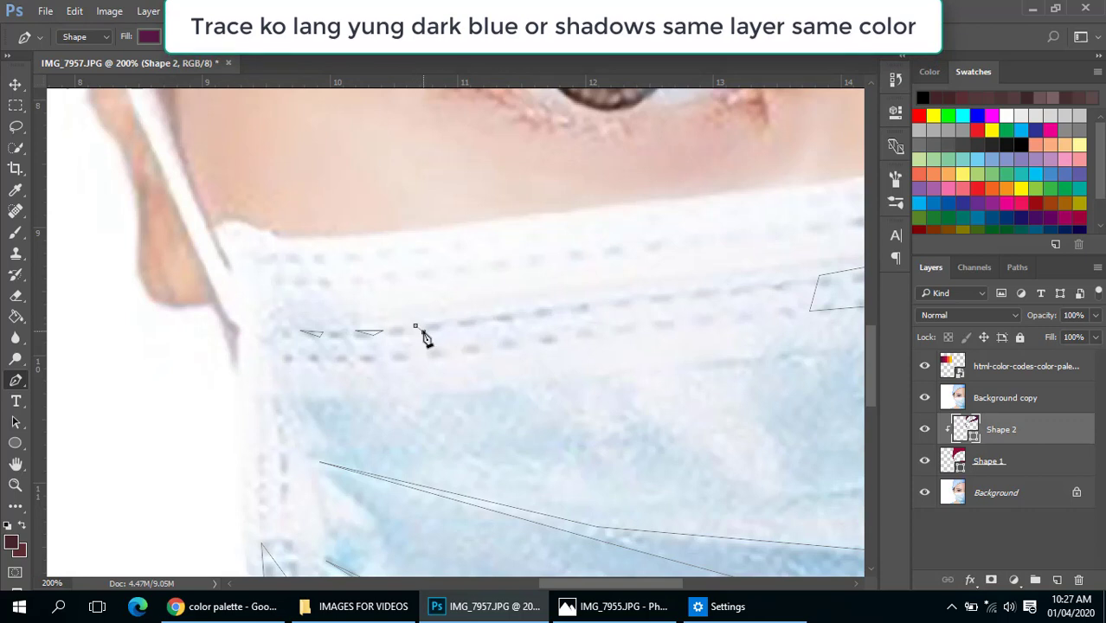
- Add small closed triangles over the third and fourth stitches of the same row on the mask
click(452, 324)
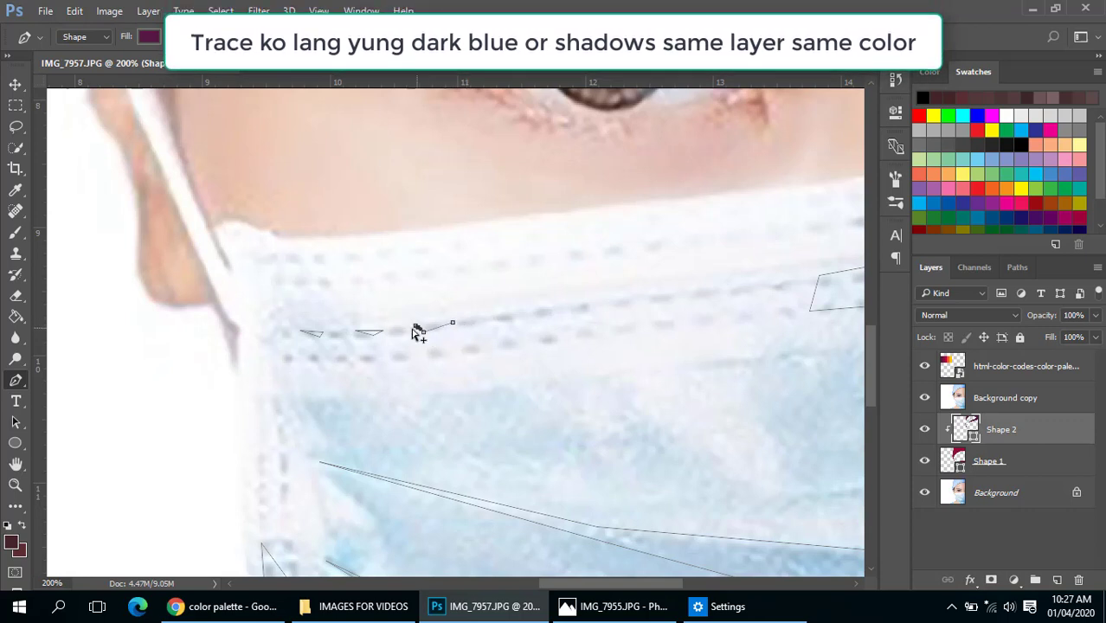
click(417, 328)
click(488, 318)
click(516, 312)
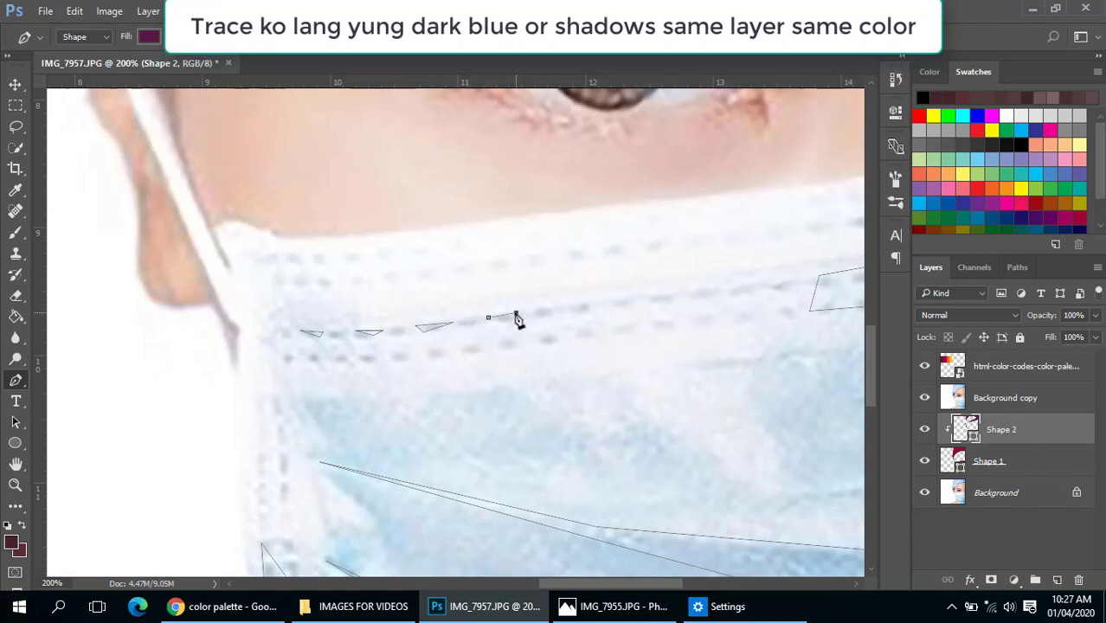
click(490, 319)
- Trace the fifth stitch of the mask's stitching row as a small closed triangle in Shape 2
drag(612, 335, 527, 372)
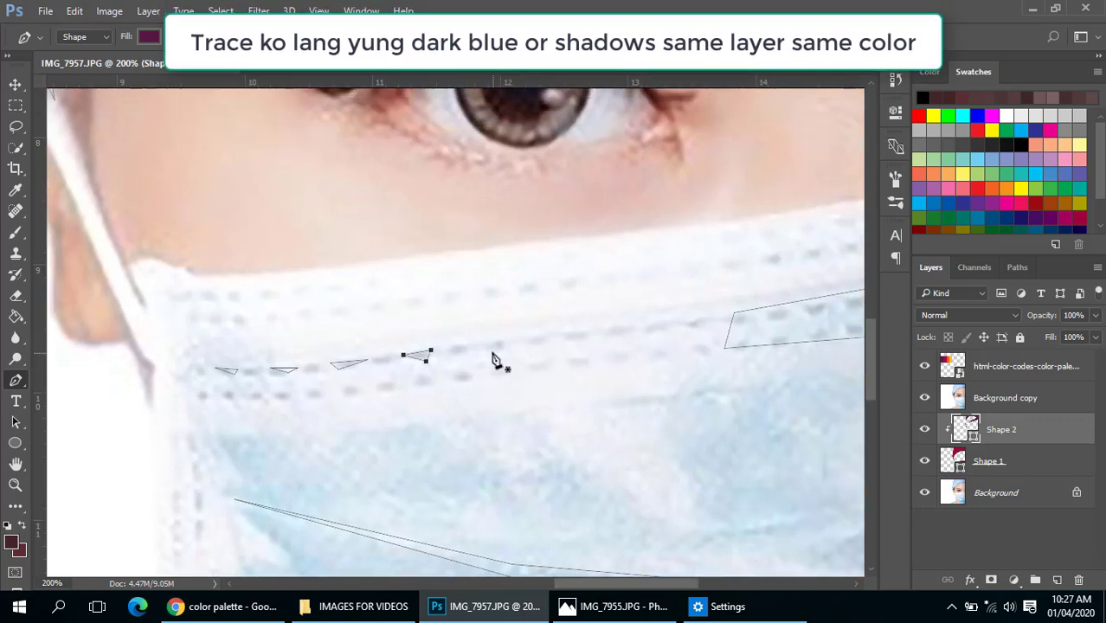
click(491, 344)
click(514, 343)
click(503, 347)
click(491, 344)
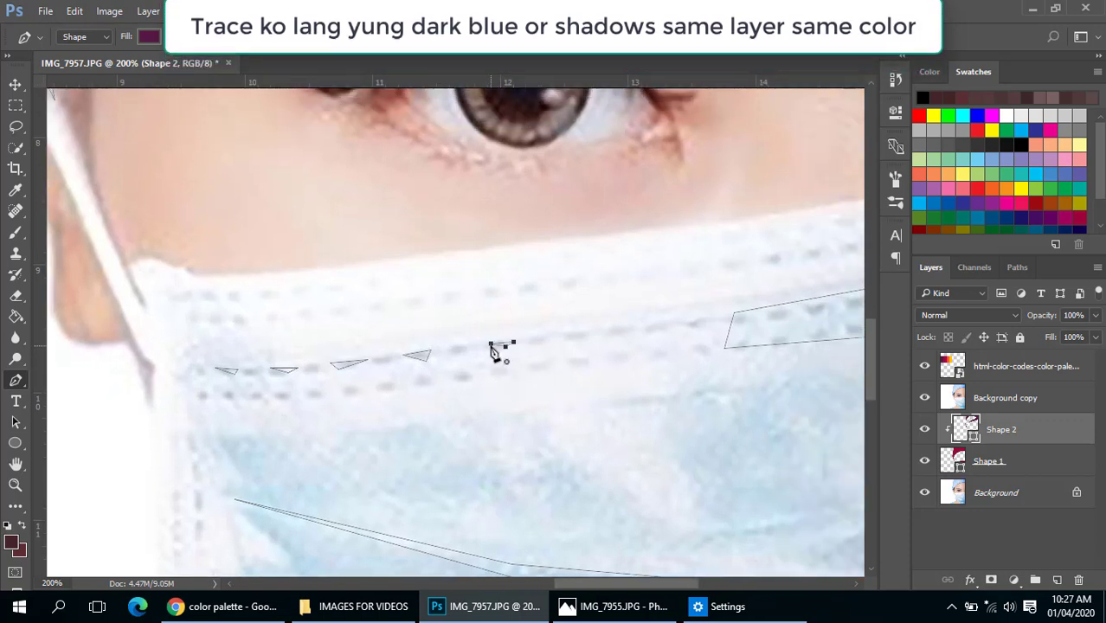
- Trace the next three stitches of the mask's lower upper-edge stitching row as small closed triangles in Shape 2
click(559, 330)
click(568, 340)
click(581, 330)
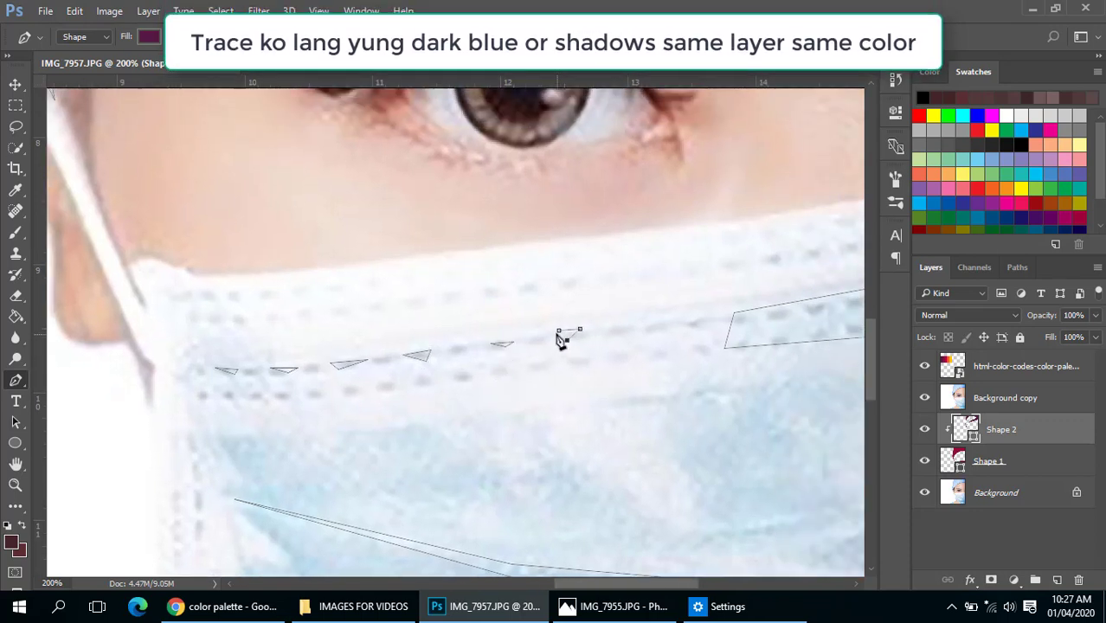
click(559, 331)
click(610, 336)
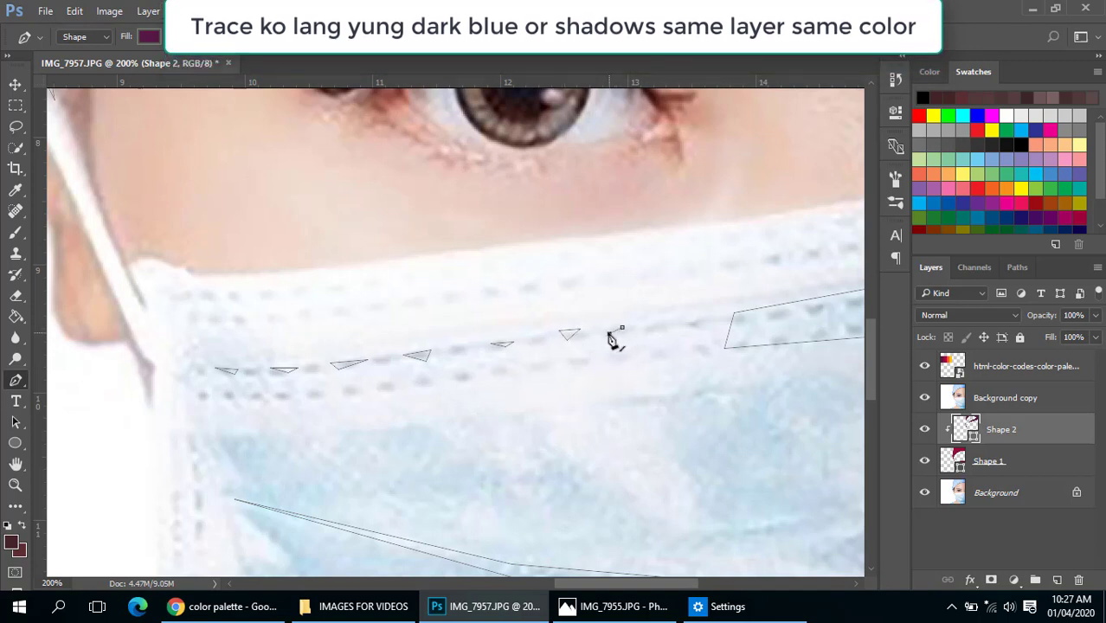
click(623, 327)
click(673, 323)
click(654, 327)
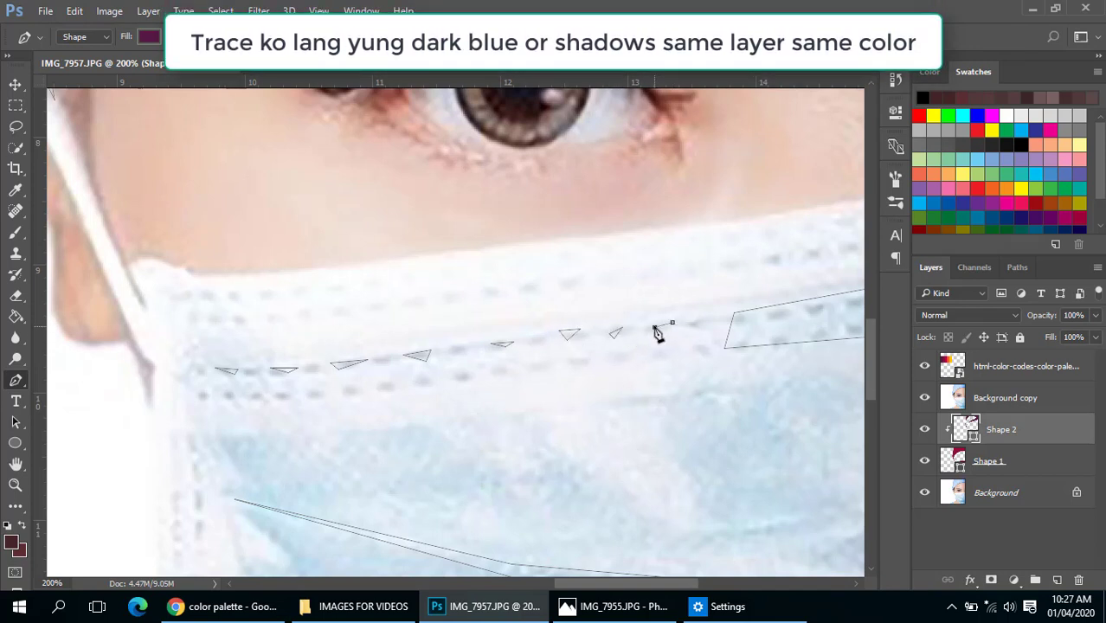
click(662, 331)
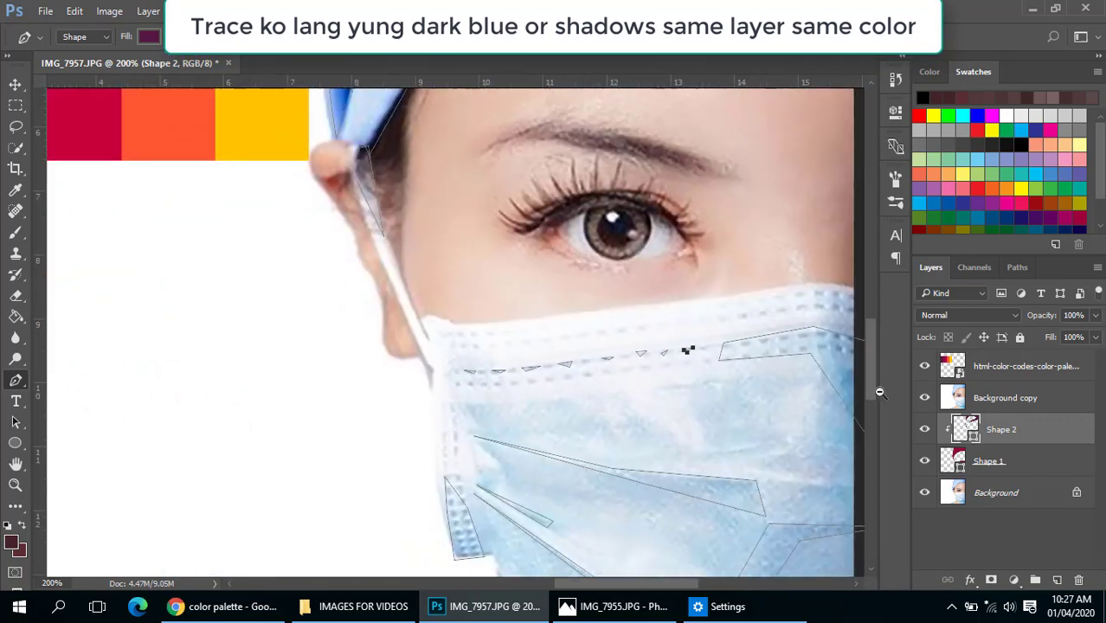
- Hide the Background copy layer and examine the traced stitches and shadows on the coloured mask
scroll(712, 371, down, 1)
click(925, 398)
drag(690, 403, 586, 404)
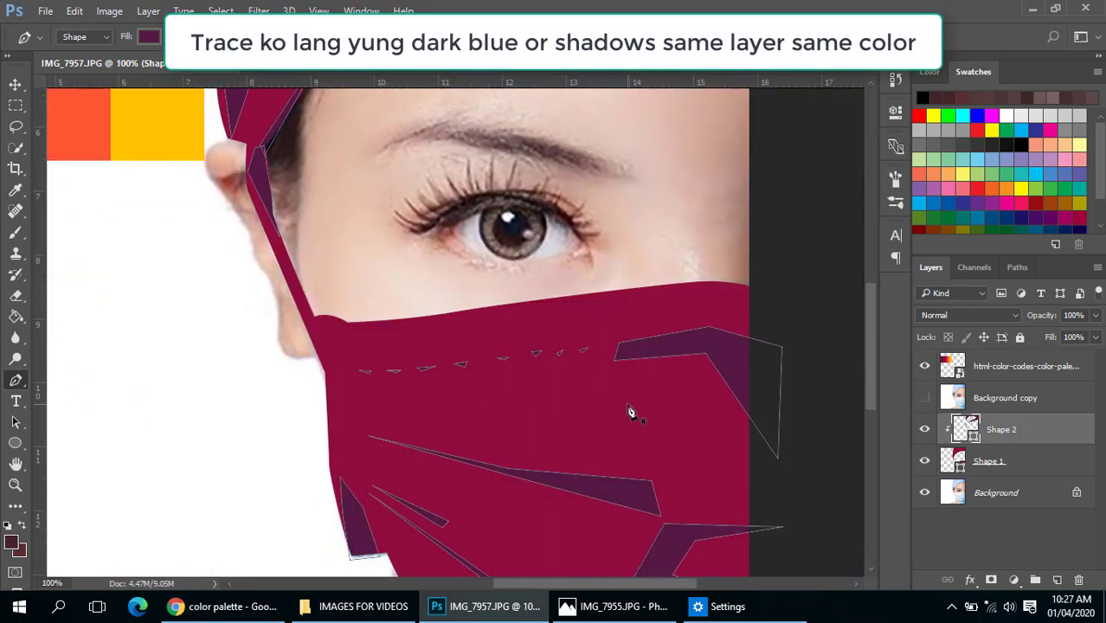
scroll(623, 410, down, 2)
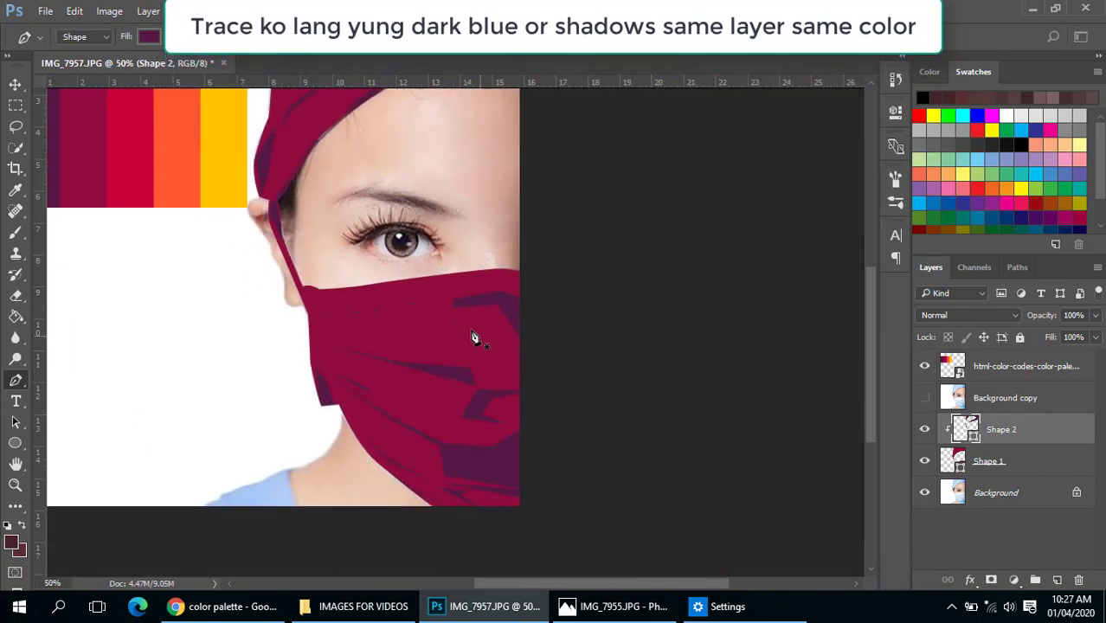
scroll(466, 331, up, 1)
- Reselect Shape 2, show the Background copy layer again, and set the path operation to Combine Shapes
click(954, 462)
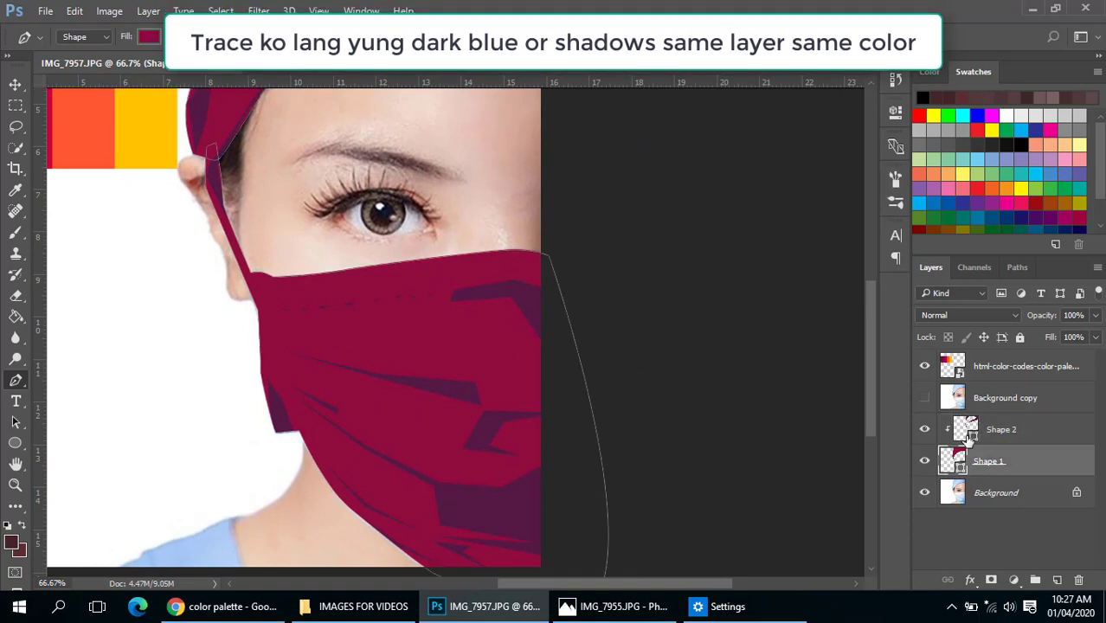
click(968, 438)
click(924, 398)
scroll(378, 333, up, 1)
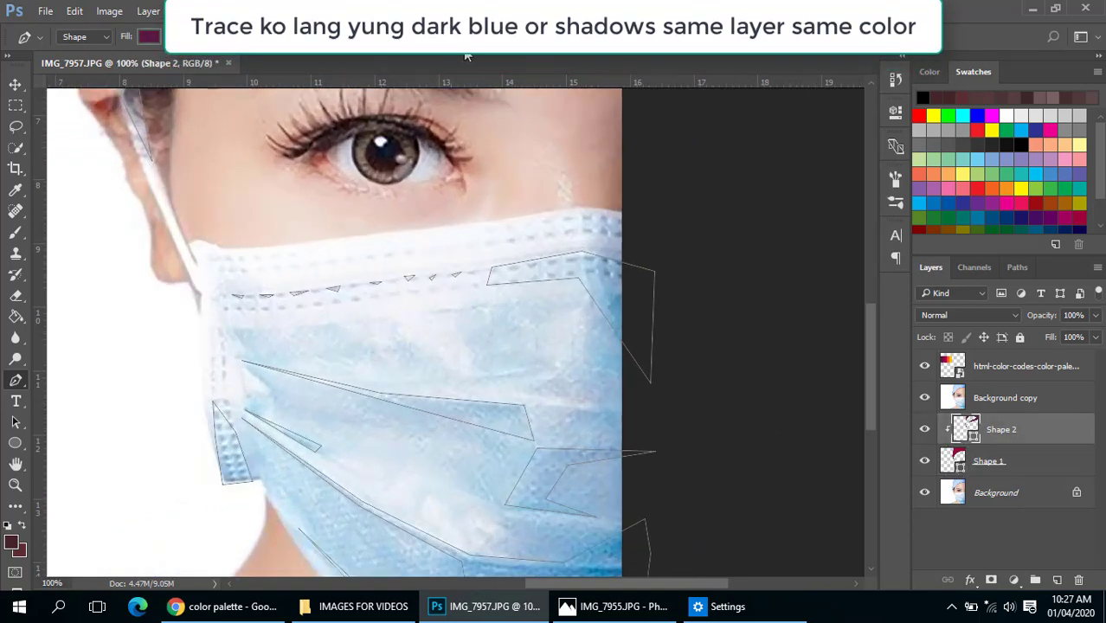
click(478, 37)
click(490, 75)
- Trace the stitching above the large shadow near the mask's nose end as a narrow closed strip bending past the photo's edge
scroll(418, 299, up, 1)
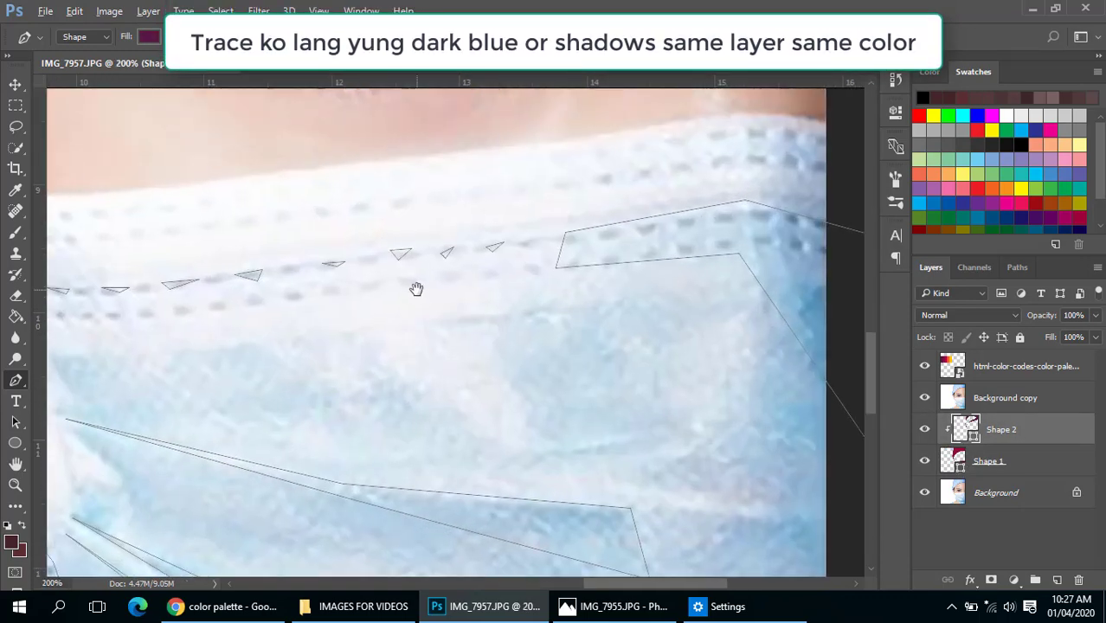
scroll(414, 289, down, 1)
drag(516, 284, 587, 304)
scroll(588, 304, up, 1)
drag(704, 263, 407, 346)
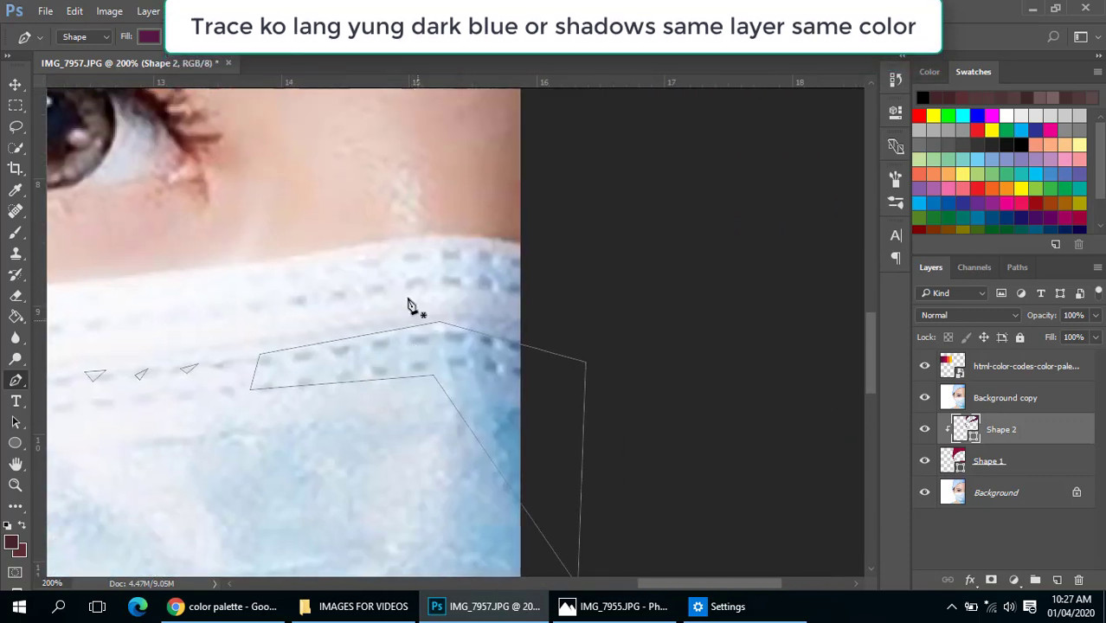
click(441, 281)
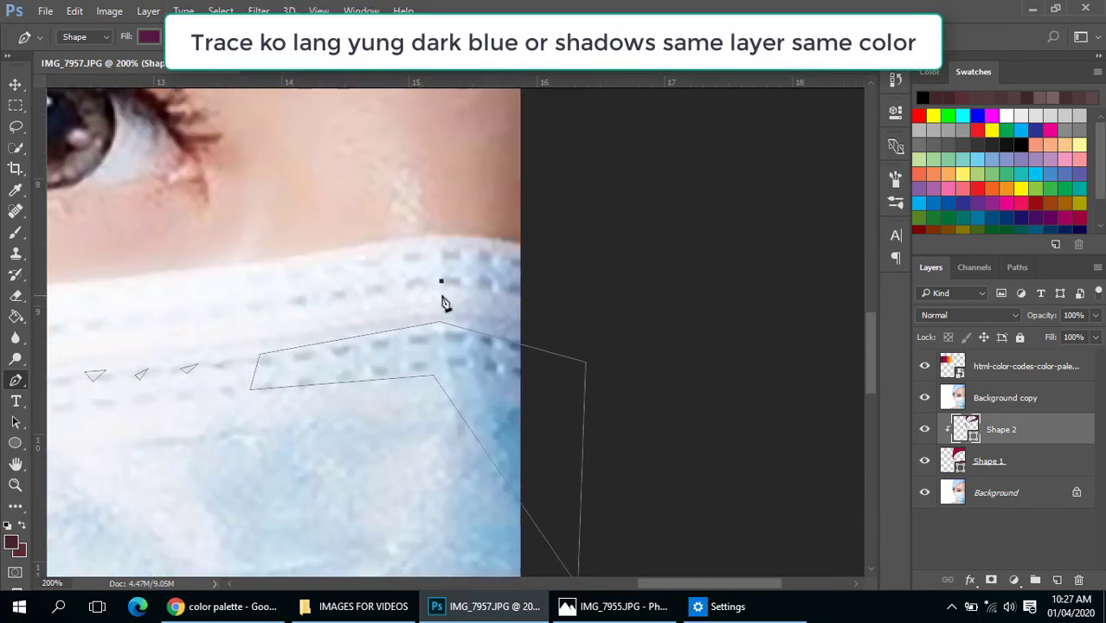
click(298, 300)
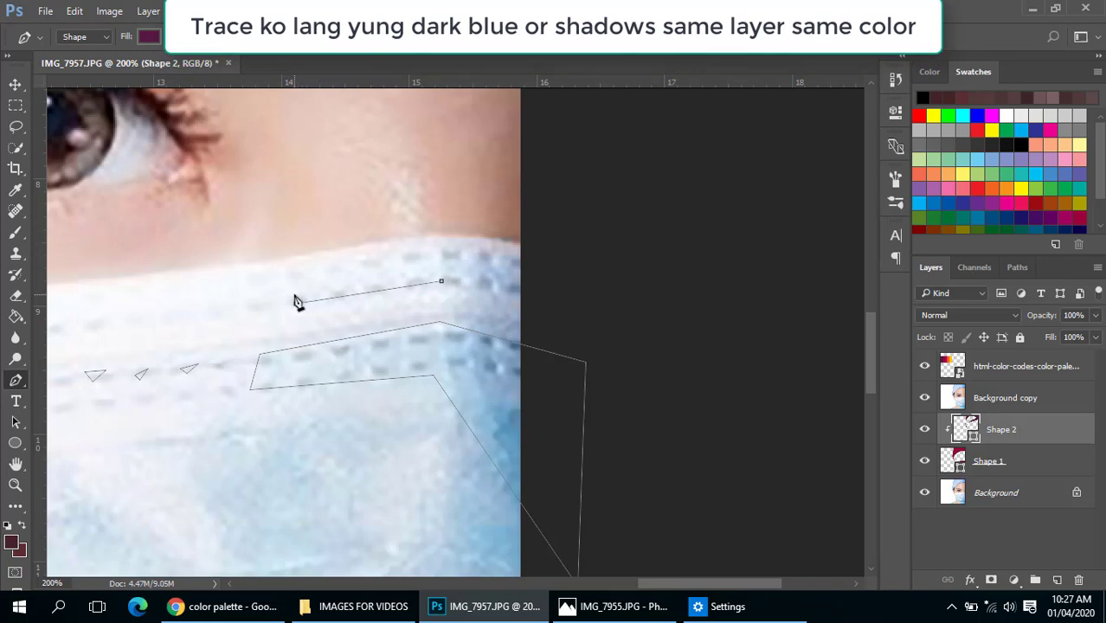
click(439, 275)
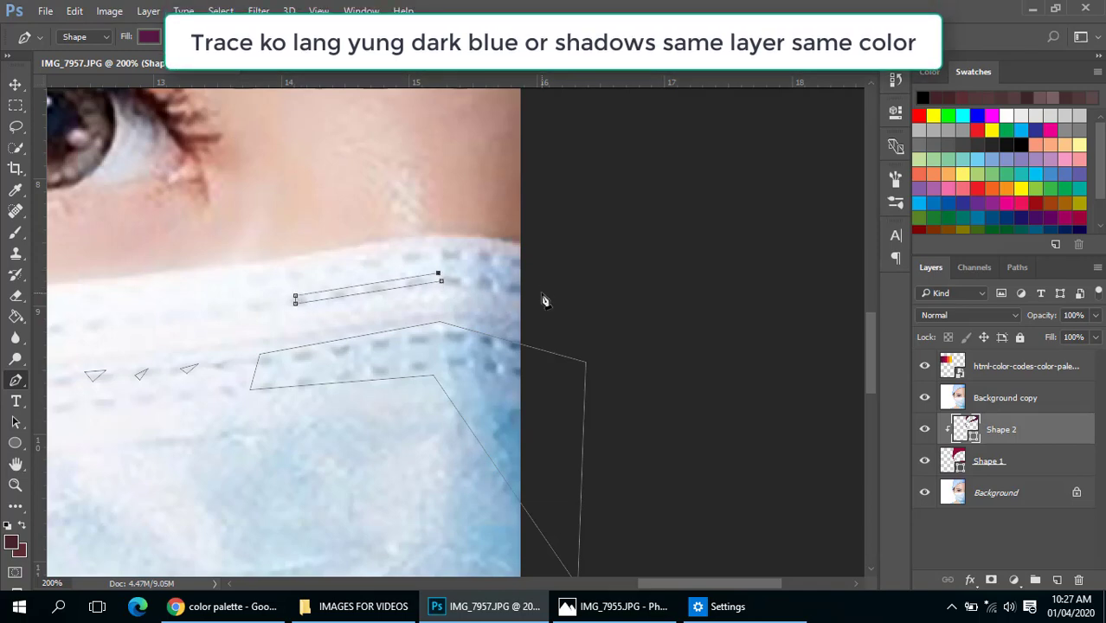
click(542, 295)
drag(425, 313, 628, 333)
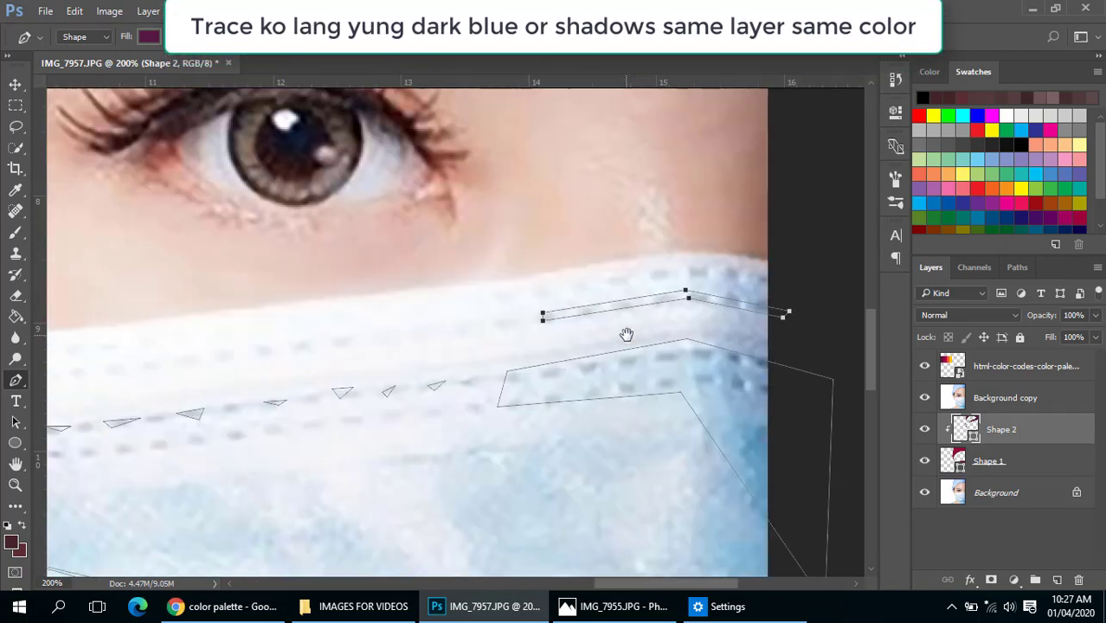
- Add a small closed triangular shadow to Shape 2 just below the stitching, beside the mask's side seam
drag(556, 366, 577, 367)
alt+click(301, 375)
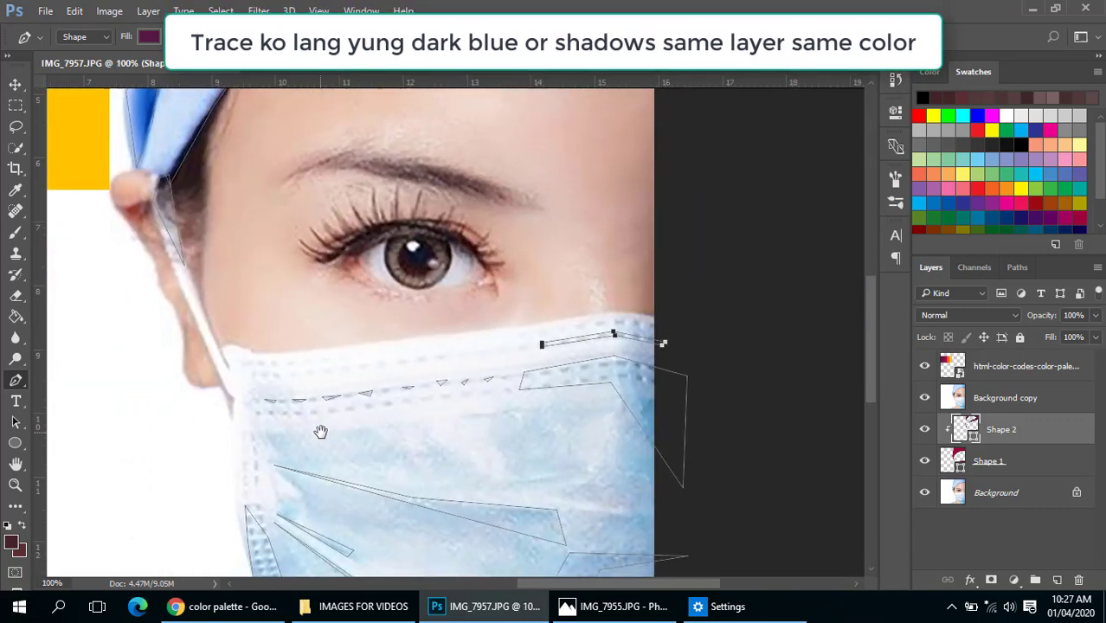
ctrl+click(290, 444)
drag(305, 433, 405, 371)
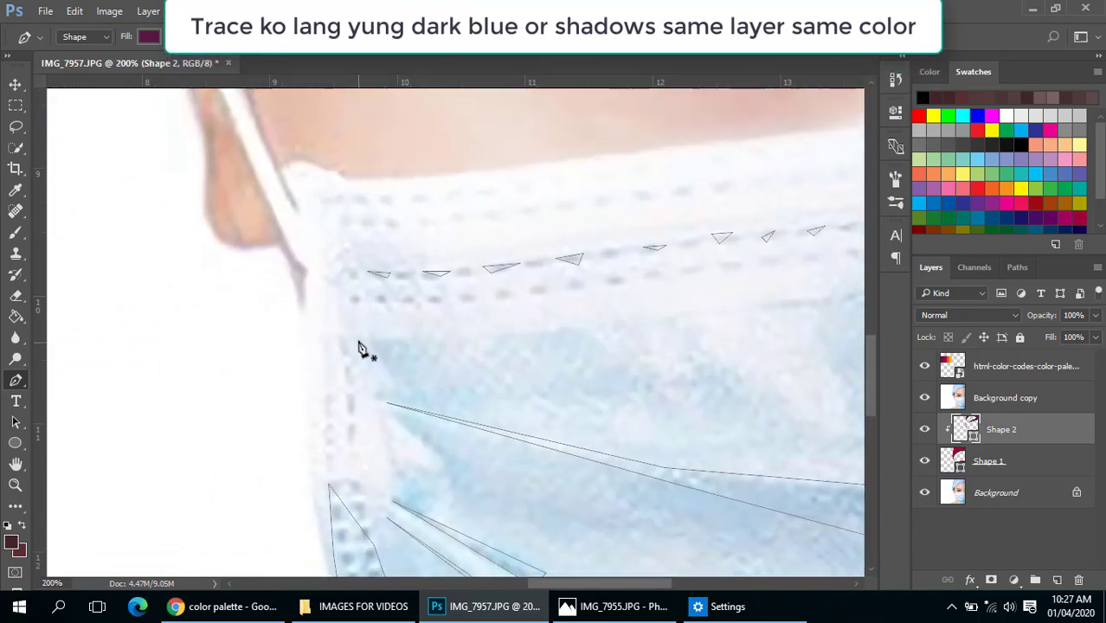
click(364, 338)
click(407, 385)
click(410, 341)
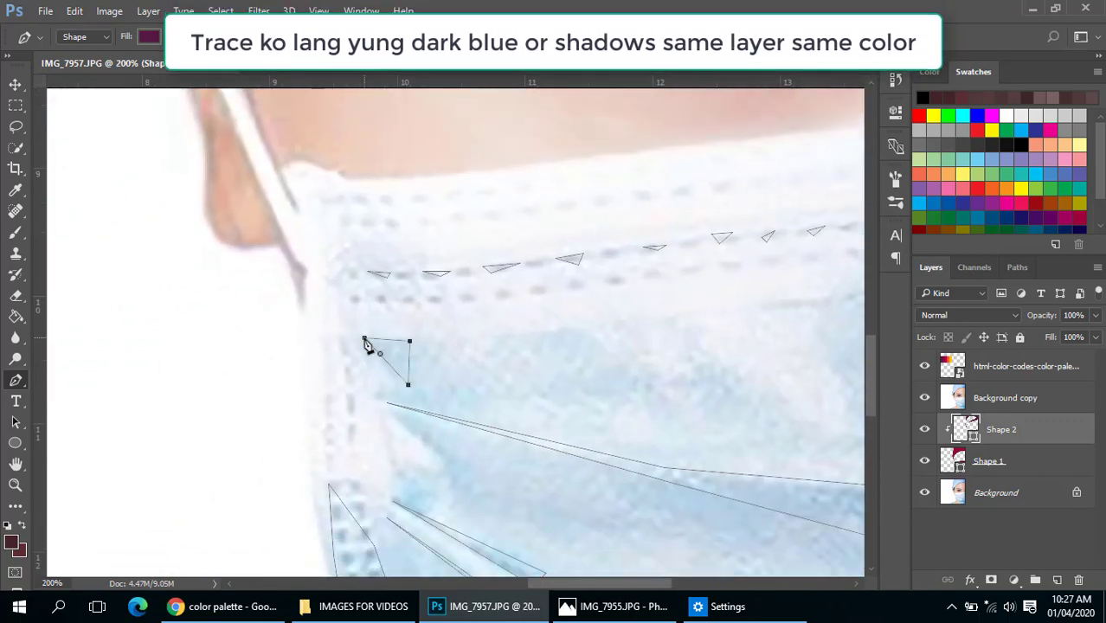
click(364, 338)
- Trace the second stitching row below the stitch triangles as one long, thin closed sliver along the mask
drag(347, 355, 360, 354)
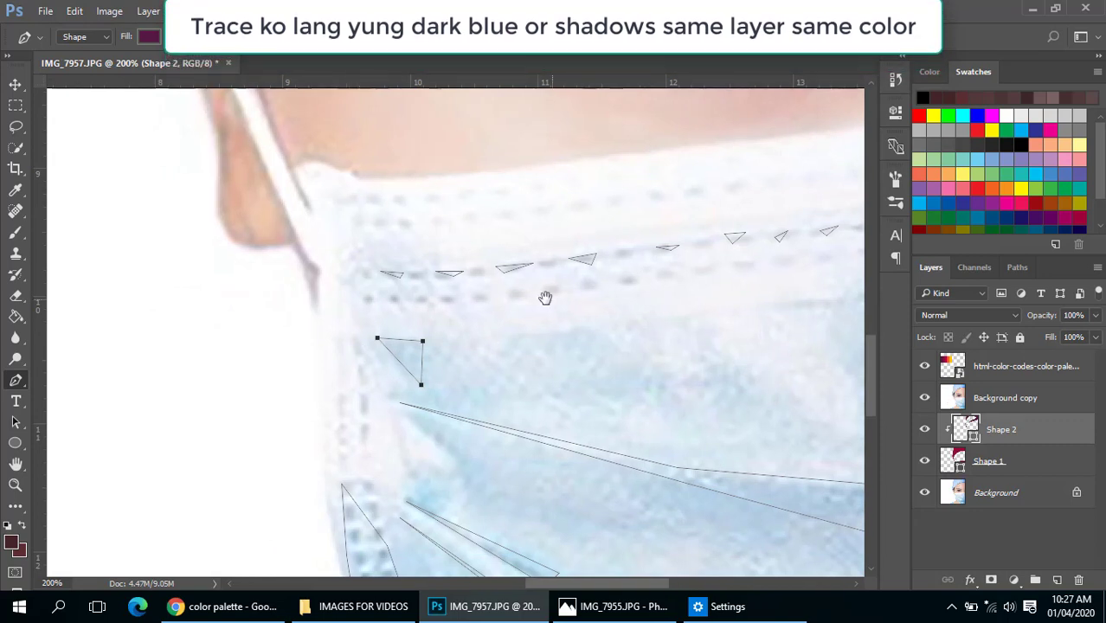
drag(545, 298, 321, 405)
click(198, 404)
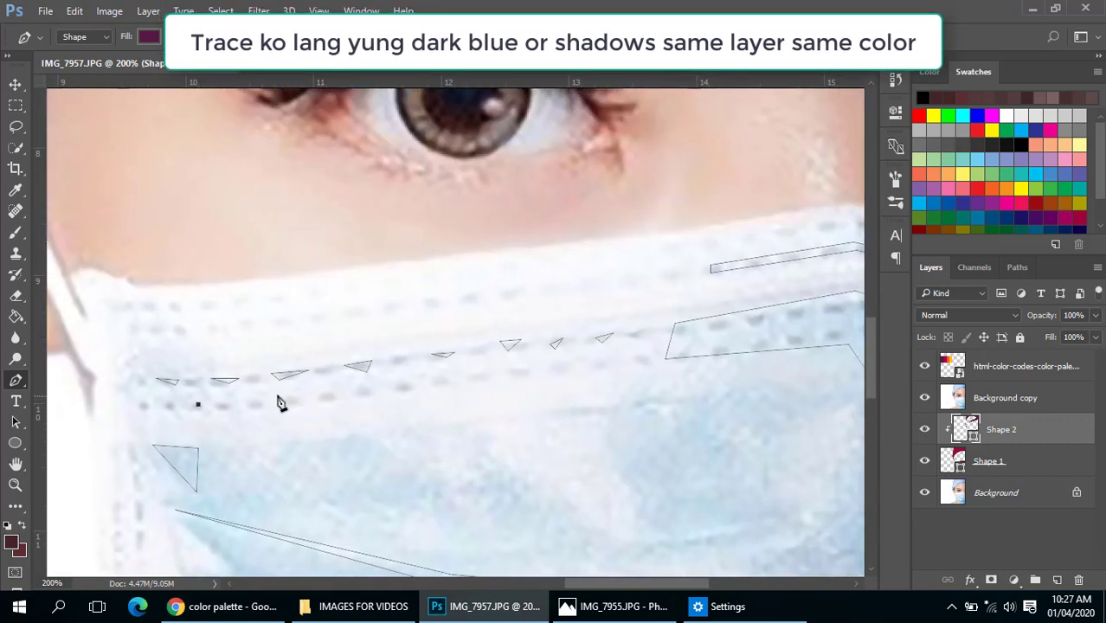
click(409, 382)
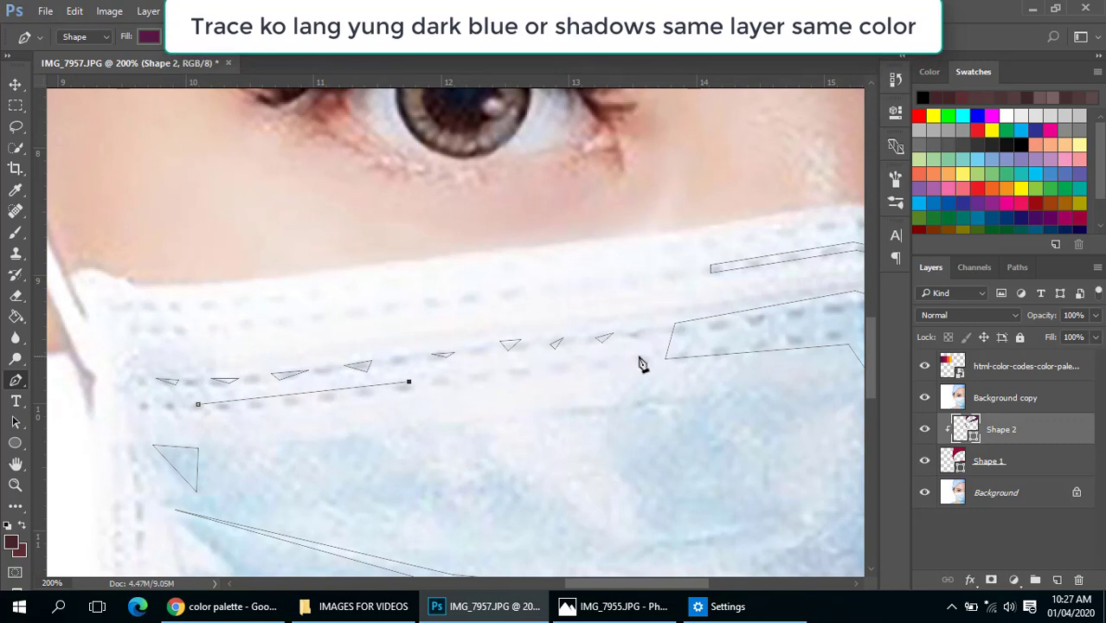
click(639, 357)
click(412, 388)
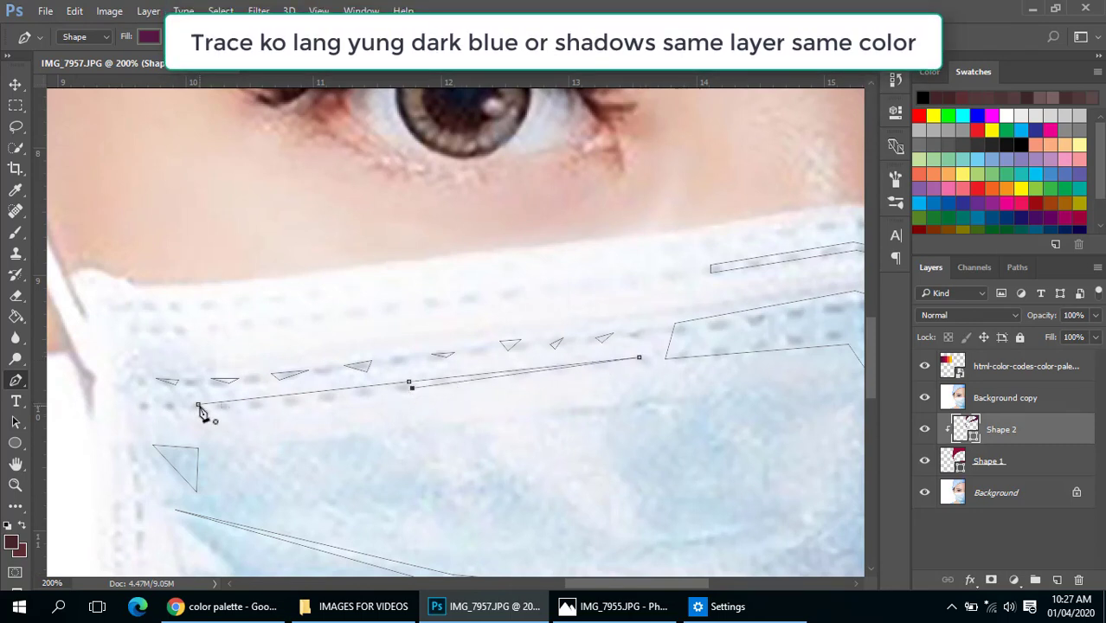
click(198, 404)
- Hide the Background copy layer, deselect the path, and examine the cap and mask artwork at several zoom levels
click(925, 397)
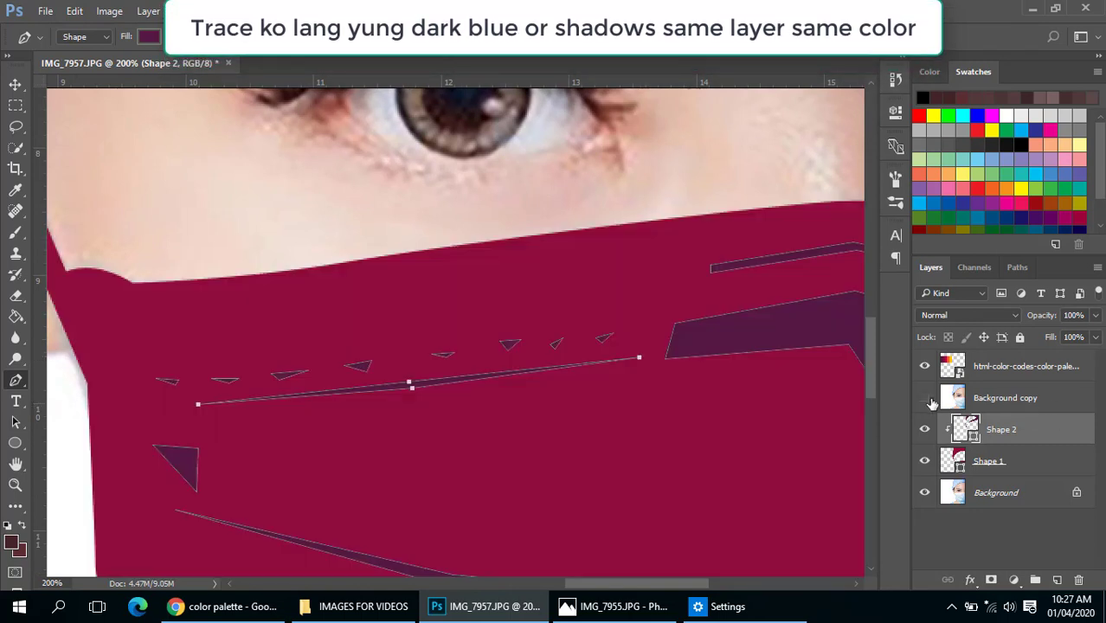
key(Return)
ctrl+alt+click(518, 387)
ctrl+alt+click(518, 387)
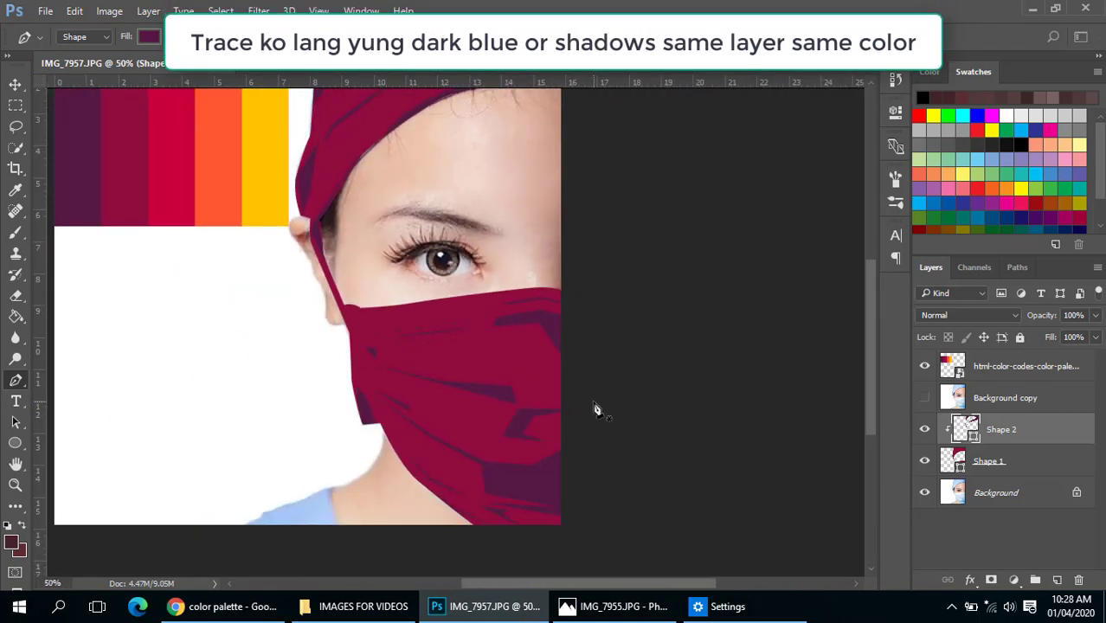
ctrl+alt+click(515, 359)
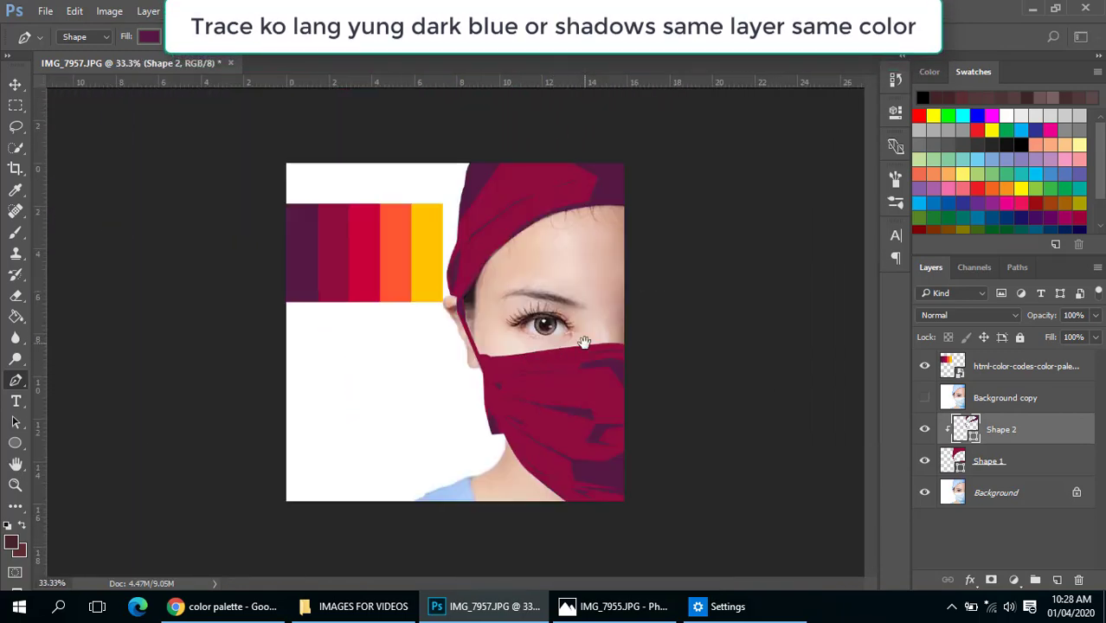
ctrl+click(584, 342)
ctrl+click(582, 342)
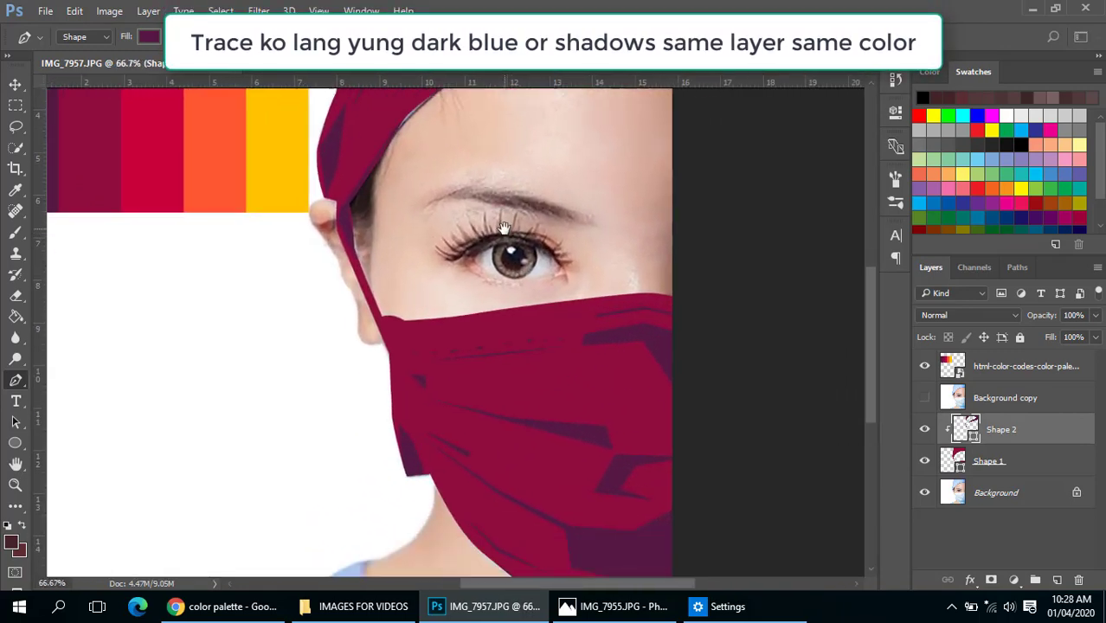
ctrl+alt+click(505, 230)
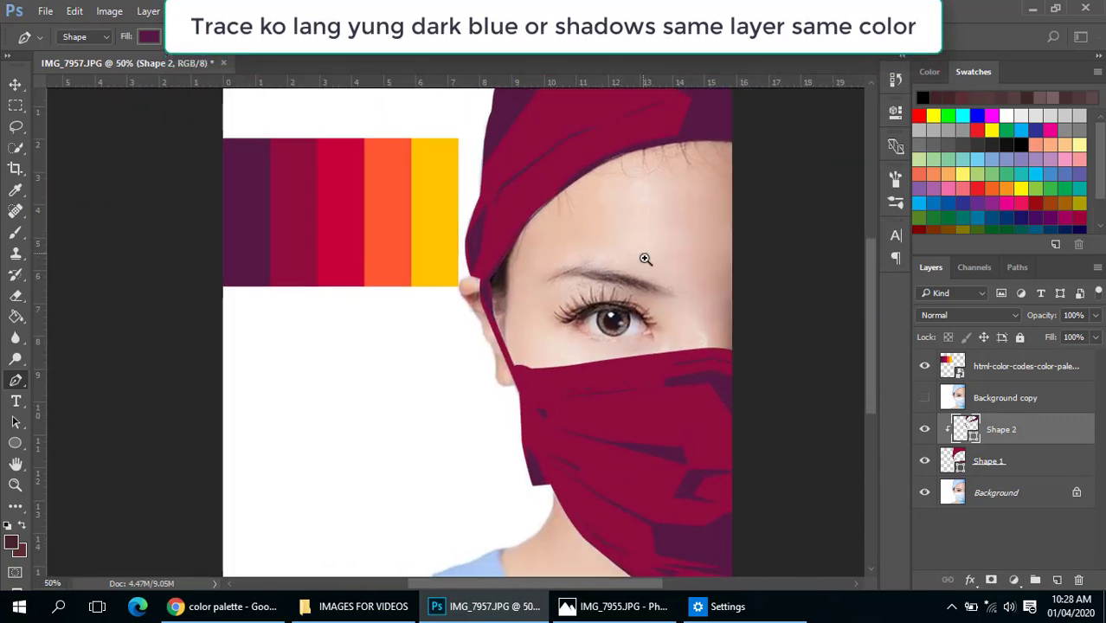
ctrl+click(645, 260)
ctrl+click(645, 259)
- Show the Background copy layer again and trace the eyebrow's upper edge as a new shape, starting at its inner end
click(926, 398)
click(966, 436)
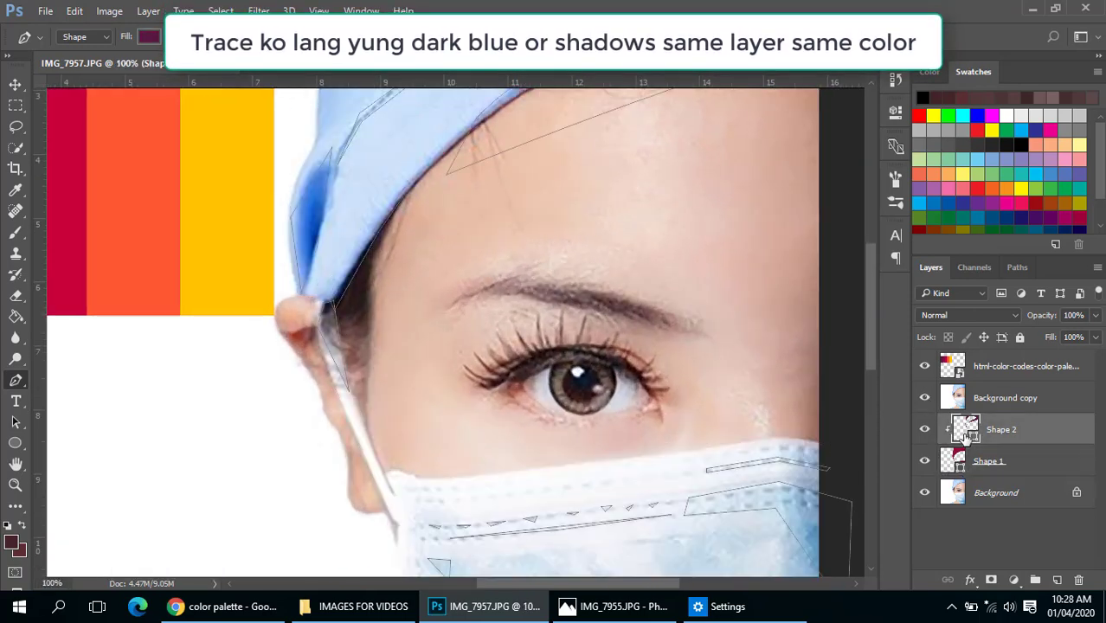
ctrl+click(626, 340)
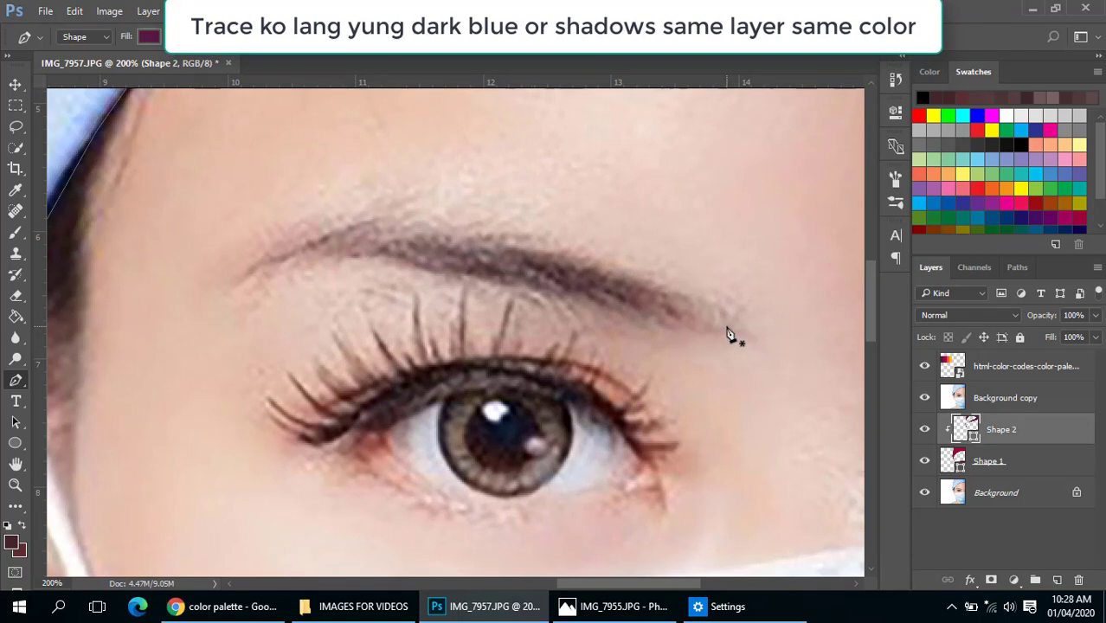
click(728, 327)
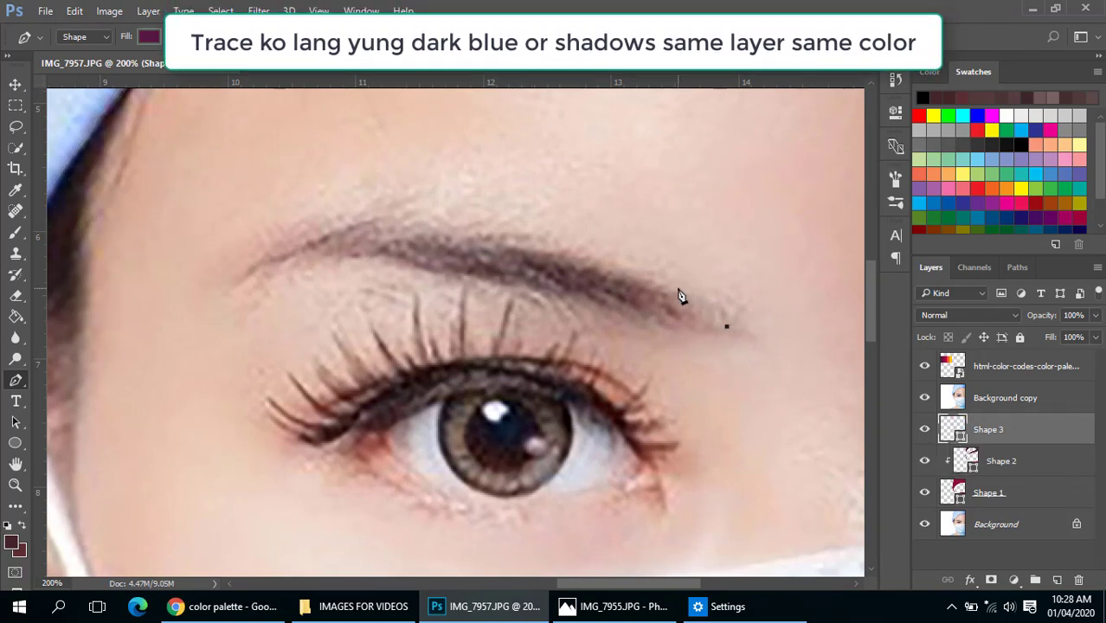
drag(679, 289, 684, 289)
alt+click(683, 289)
drag(528, 250, 558, 240)
key(ctrl+z)
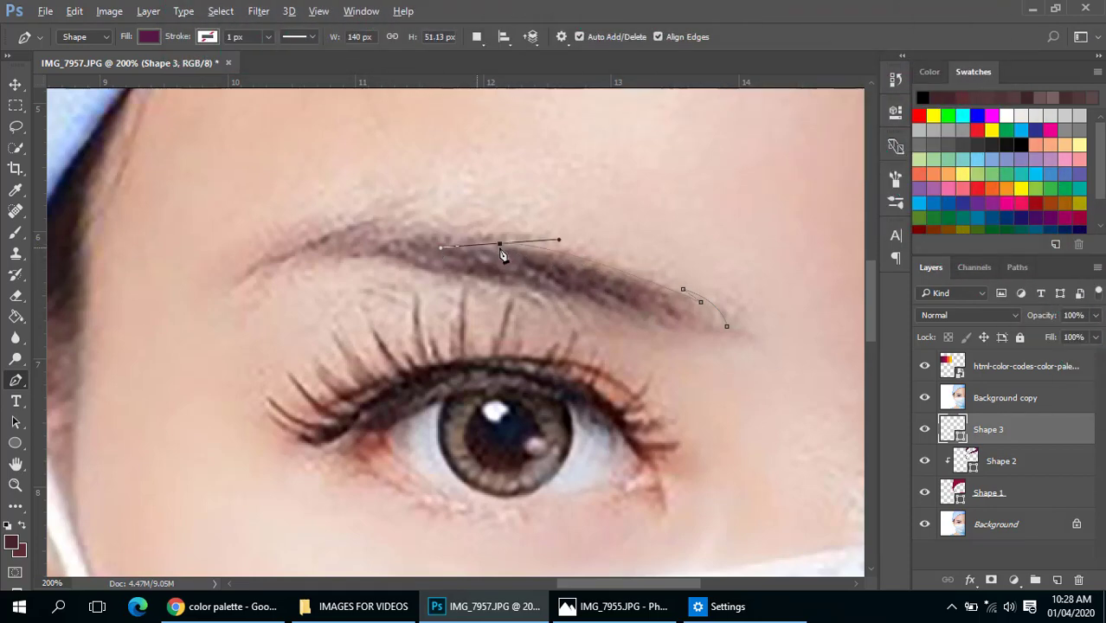
alt+click(499, 245)
click(553, 235)
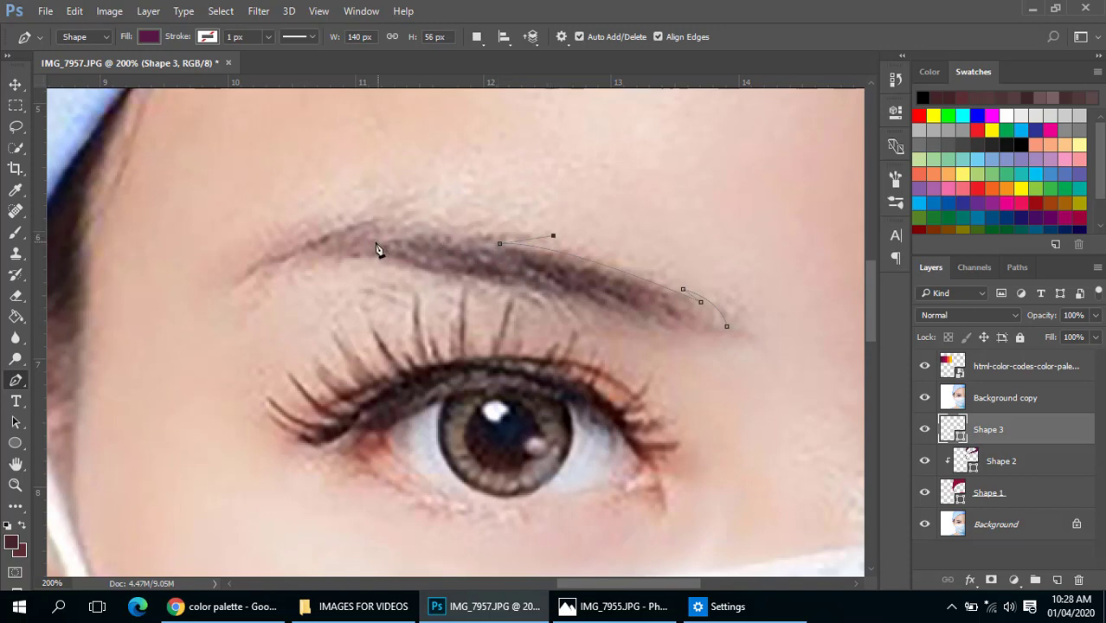
- Continue the eyebrow outline to its outer part and back along the lower edge, closing it at the inner end
scroll(355, 251, down, 1)
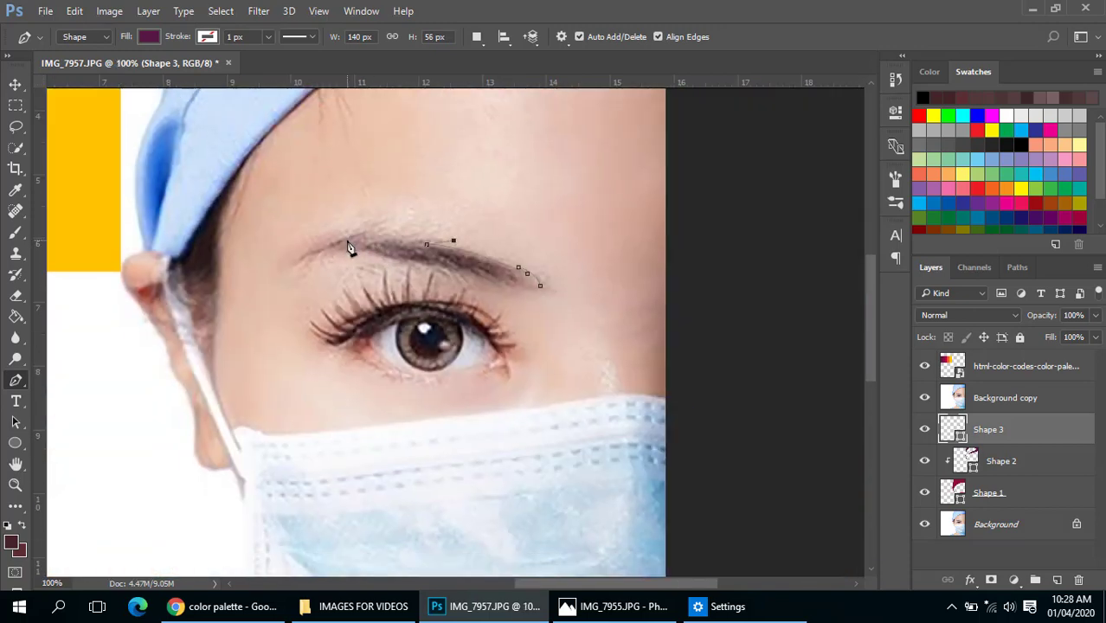
drag(344, 243, 321, 250)
alt+click(345, 244)
scroll(440, 265, up, 1)
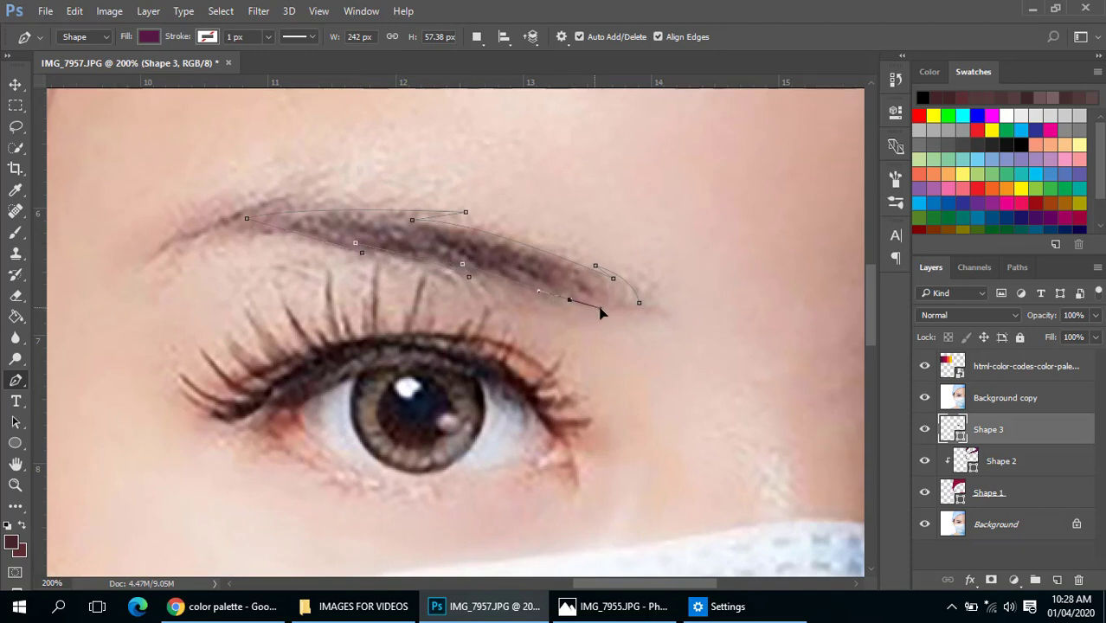
click(568, 299)
drag(608, 307, 621, 312)
- Set new paths to Combine Shapes with Shape 3 and trace the eyebrow's thin temple-side tail as a closed sliver
scroll(492, 279, down, 1)
drag(521, 291, 623, 333)
scroll(500, 279, up, 1)
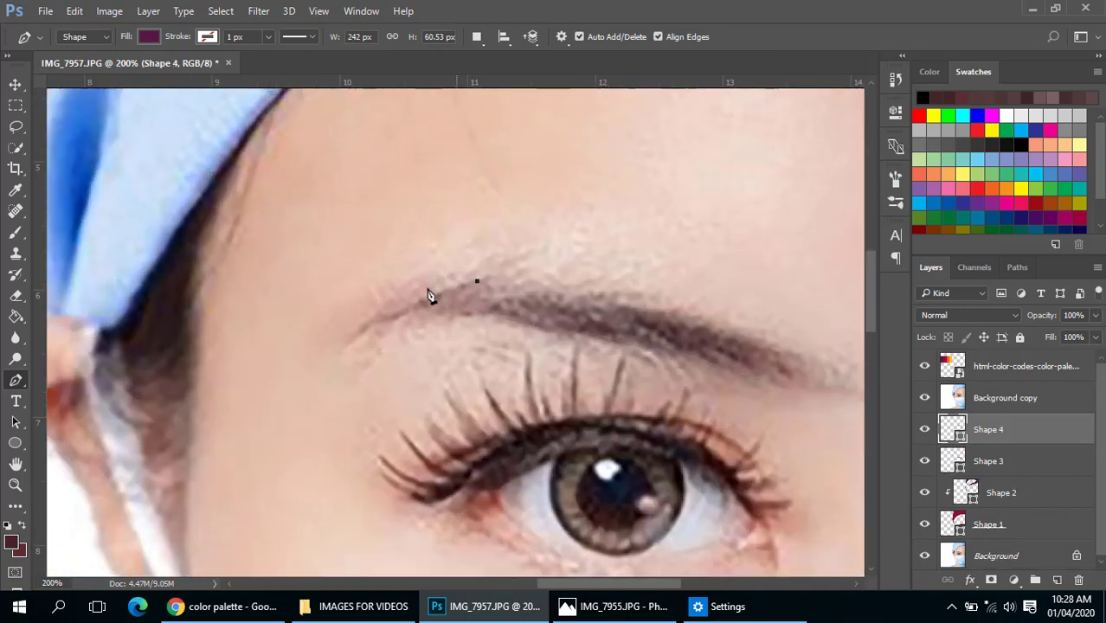
click(475, 36)
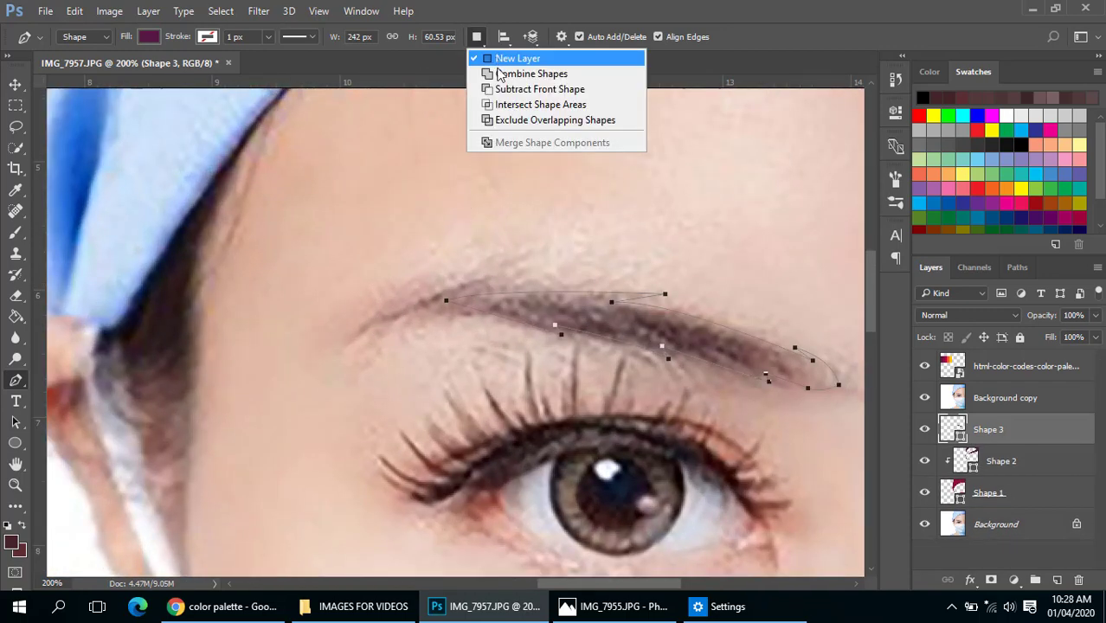
click(510, 73)
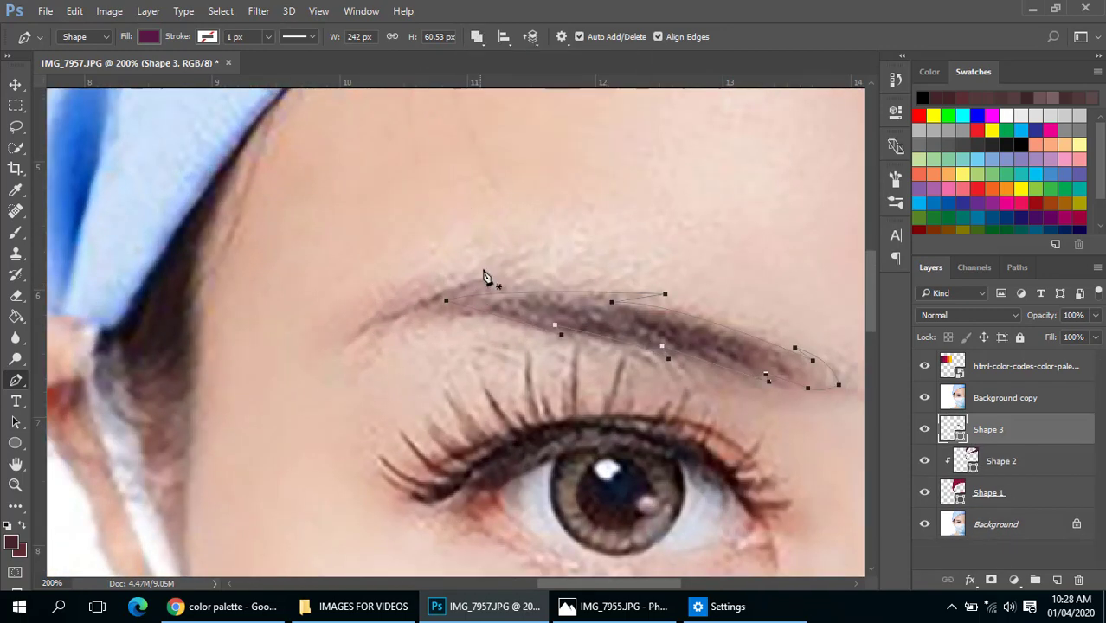
click(373, 317)
click(350, 338)
click(383, 321)
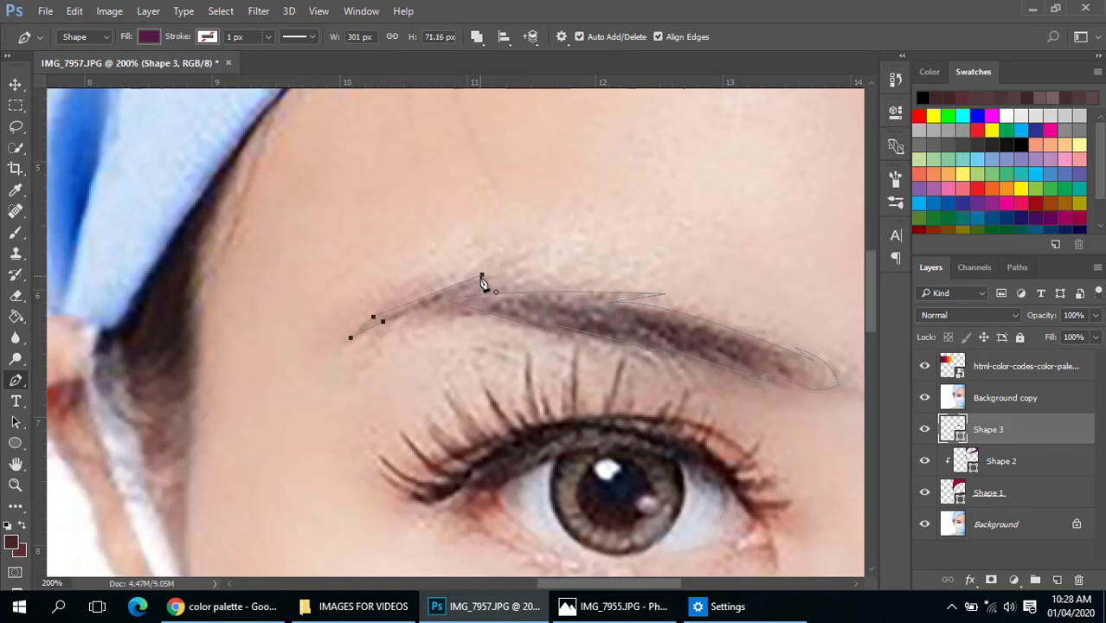
- Hide the Background copy layer and examine the filled eyebrow against the face at several zoom levels
alt+click(490, 309)
mouse_move(587, 374)
mouse_down()
mouse_move(517, 375)
mouse_move(577, 375)
mouse_up()
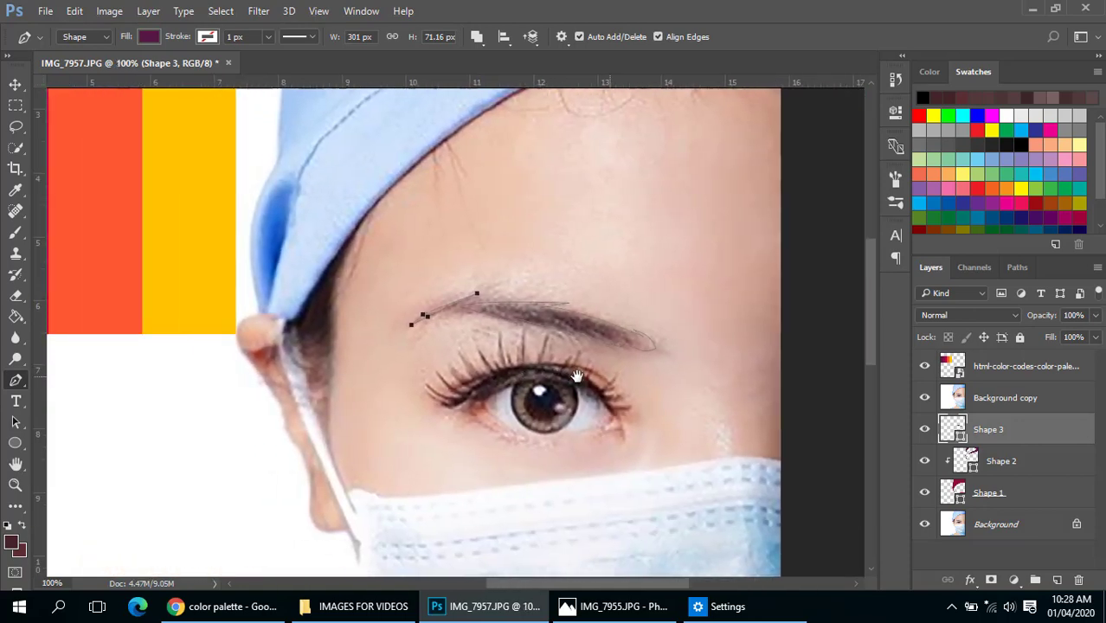
ctrl+click(364, 283)
drag(364, 282, 462, 297)
alt+click(464, 297)
alt+click(464, 298)
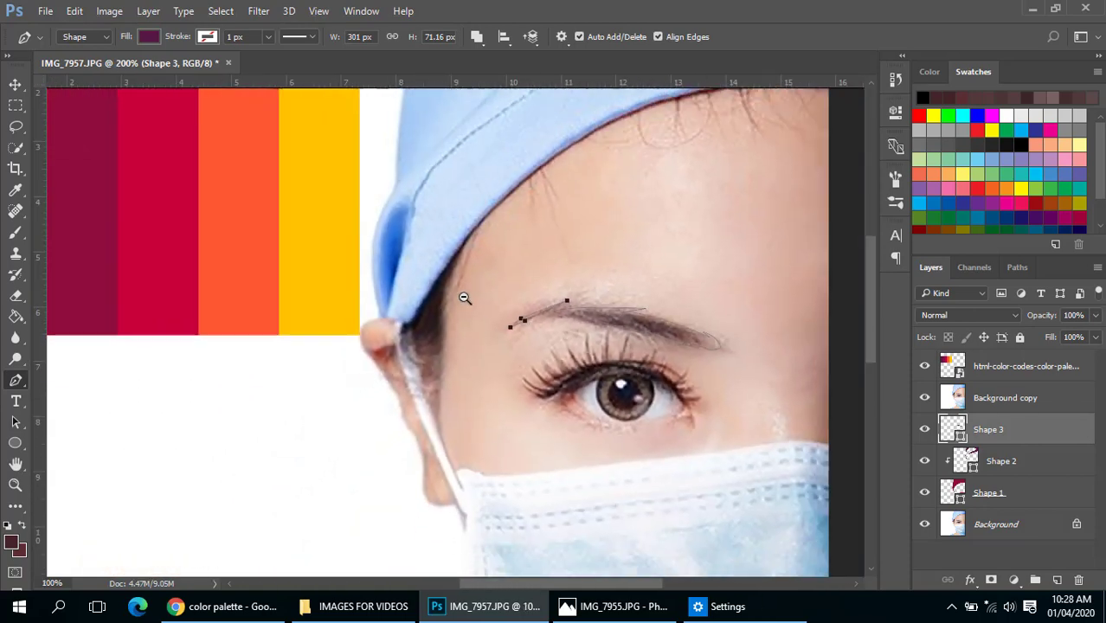
click(926, 400)
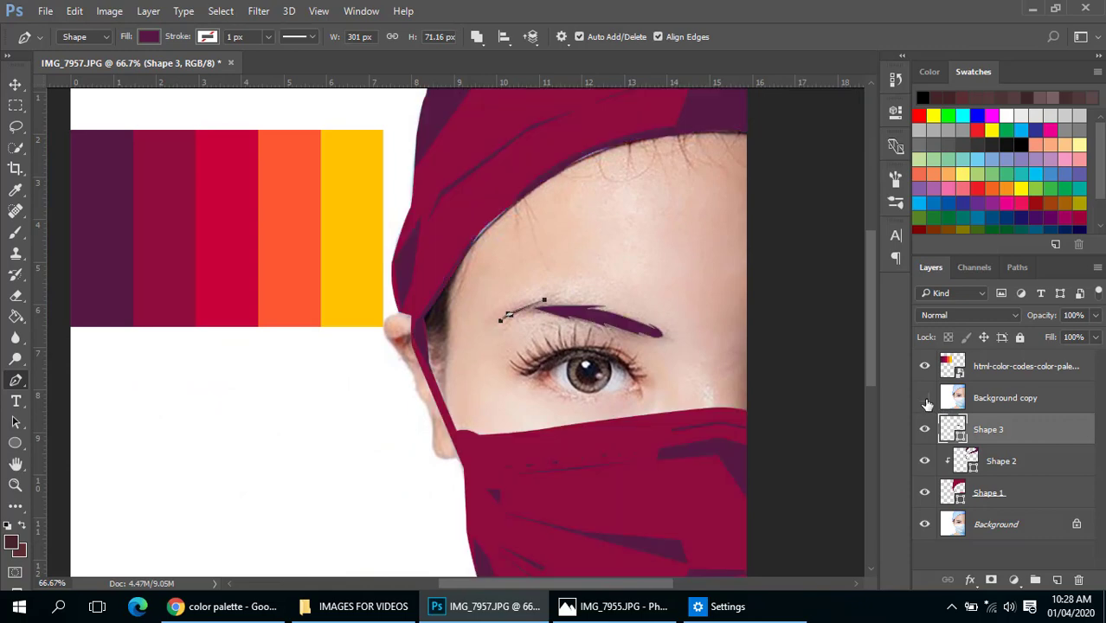
scroll(626, 365, down, 1)
scroll(411, 301, up, 1)
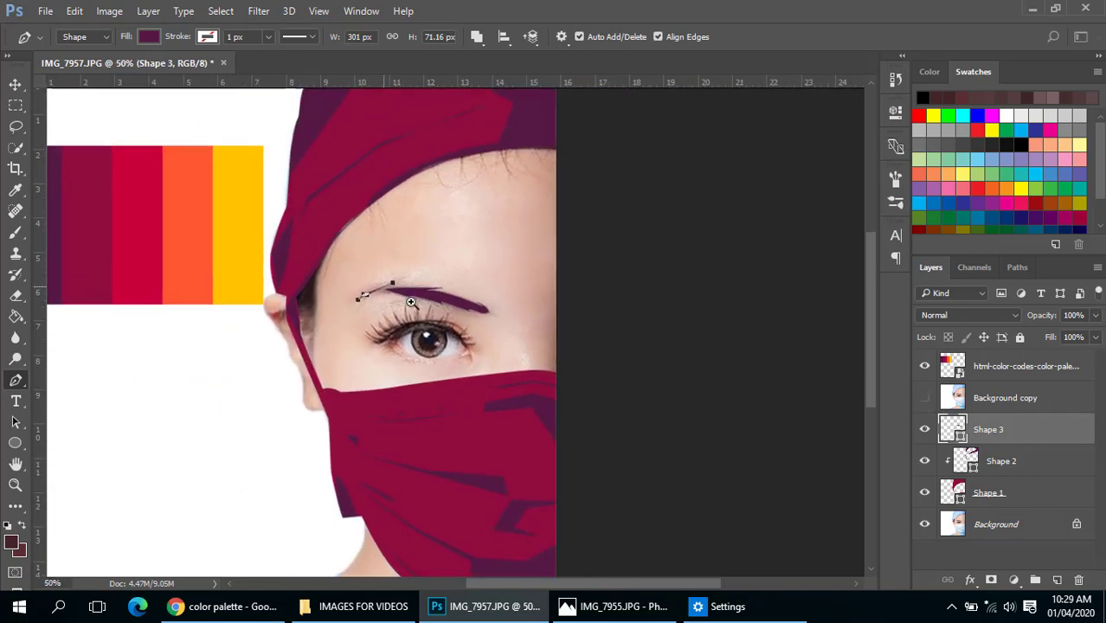
scroll(404, 218, up, 1)
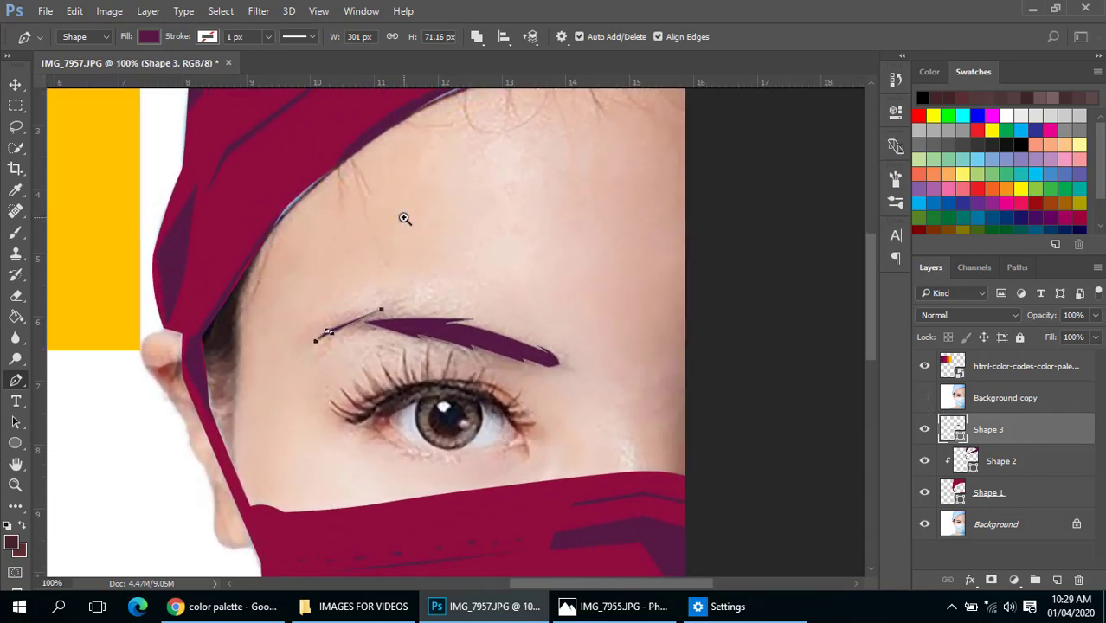
scroll(404, 218, down, 2)
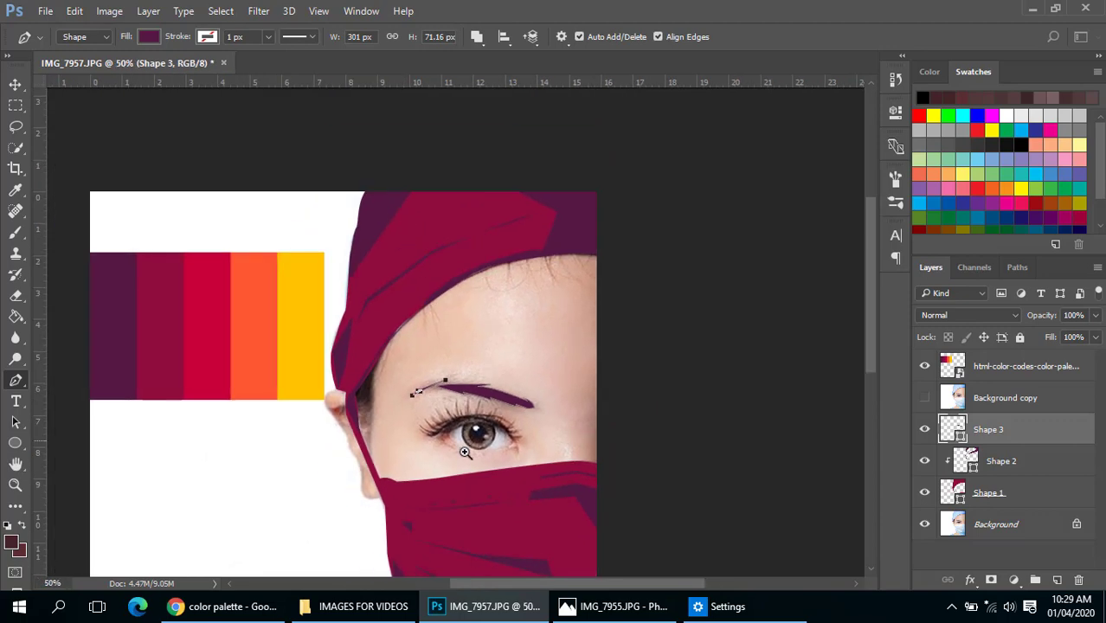
- Start tracing the dark hair beside the temple, from the cap's edge down its jagged face side, with the Background copy layer shown
scroll(394, 443, up, 5)
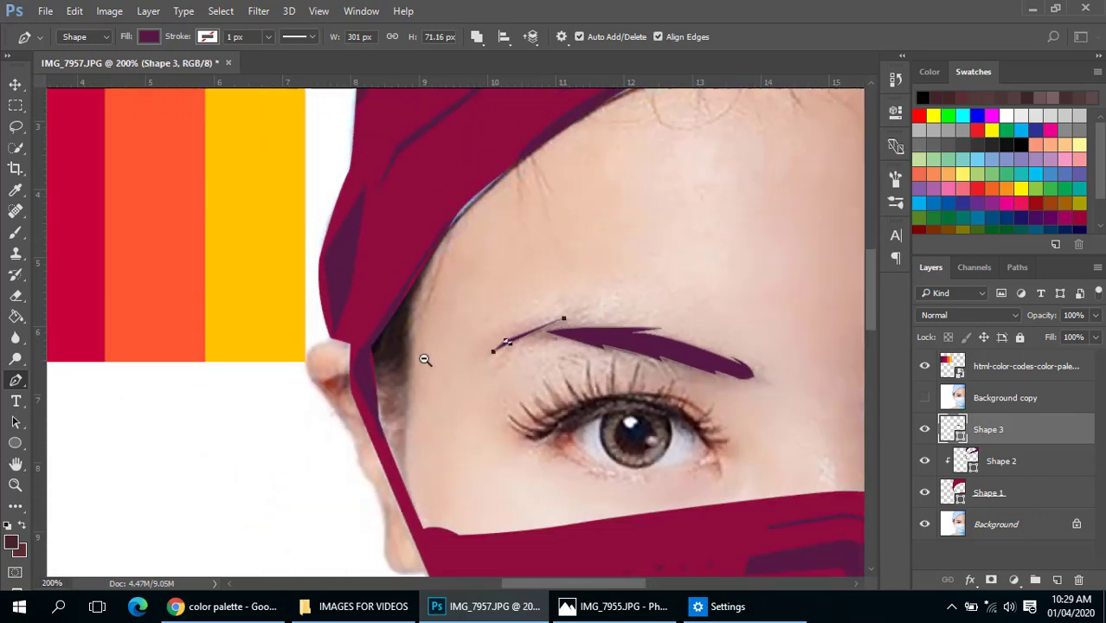
scroll(410, 316, down, 1)
scroll(509, 363, up, 3)
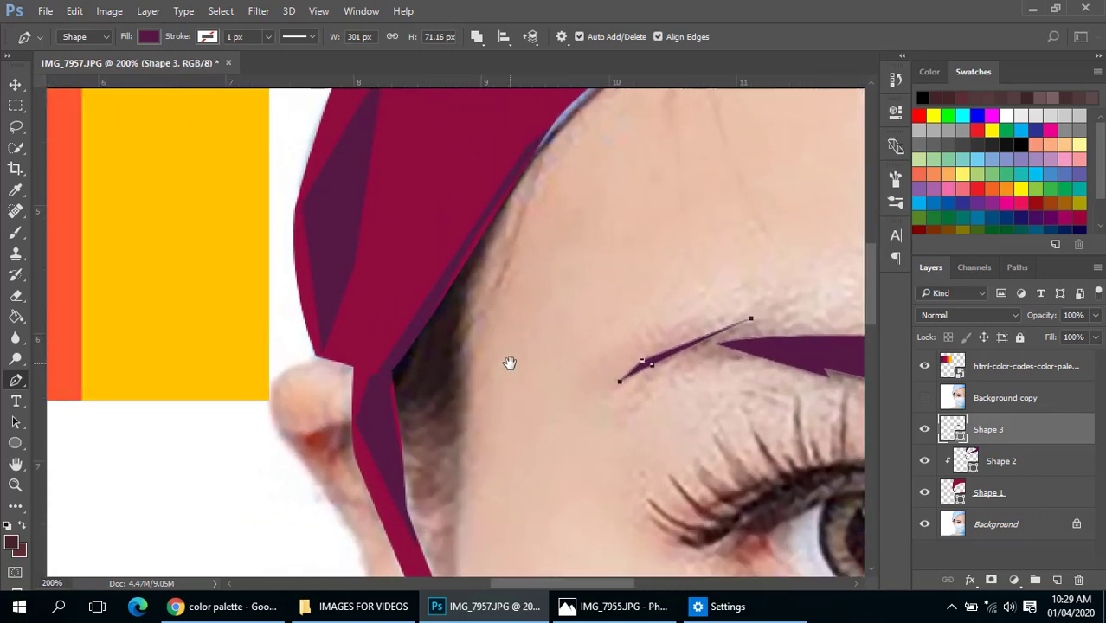
click(487, 229)
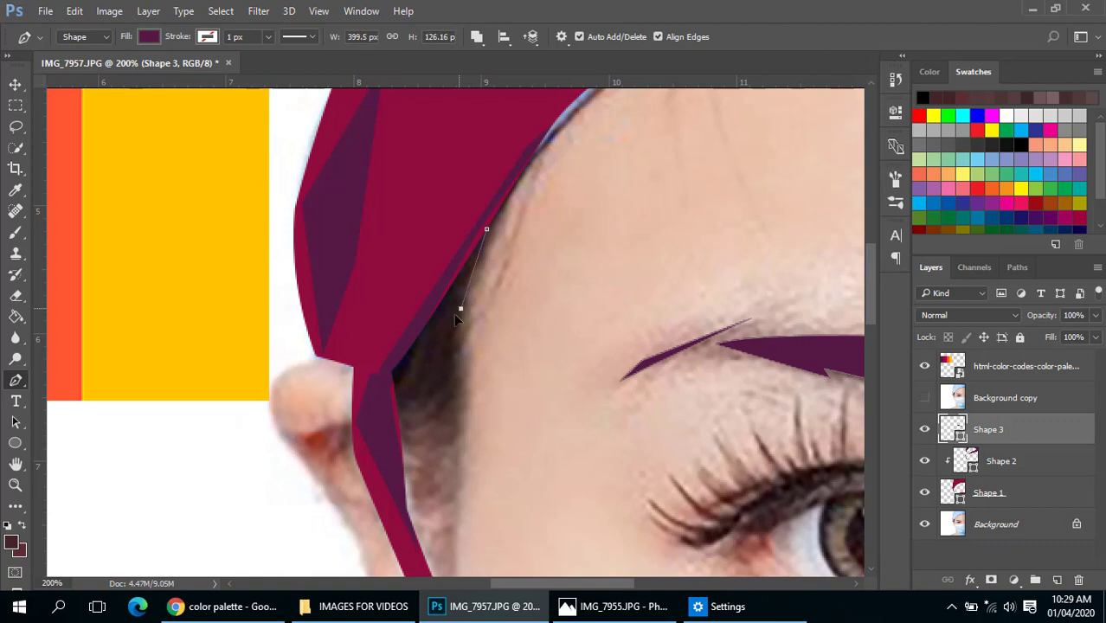
drag(460, 309, 471, 297)
drag(448, 372, 450, 381)
click(453, 375)
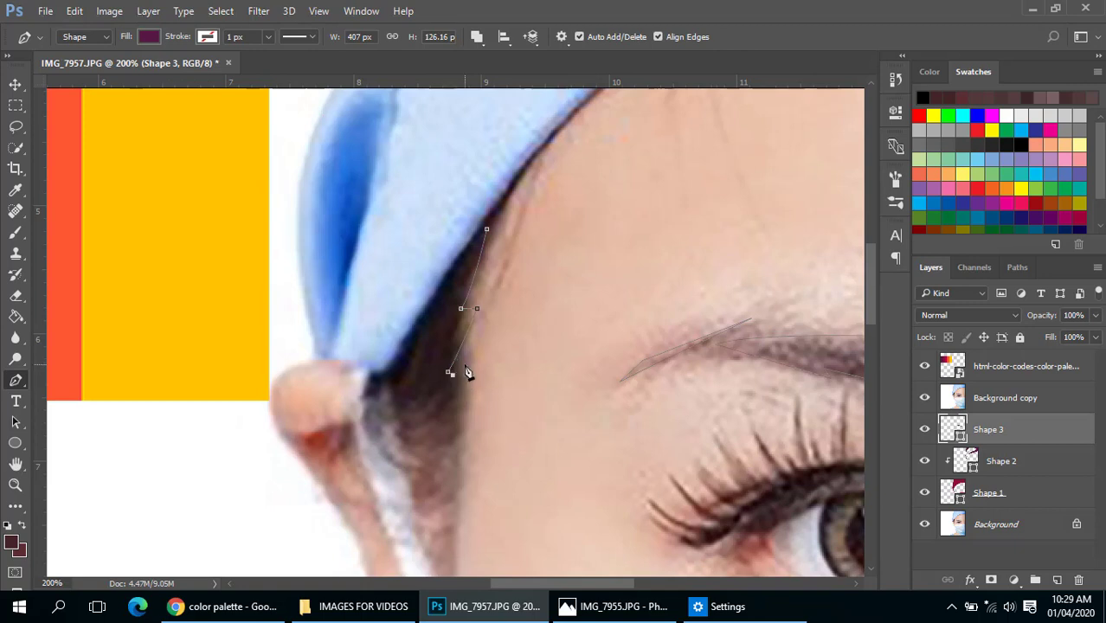
key(ctrl+z)
click(464, 364)
- Continue the hair outline around its lower end beside the ear and back up along the cap's edge
drag(360, 413, 367, 448)
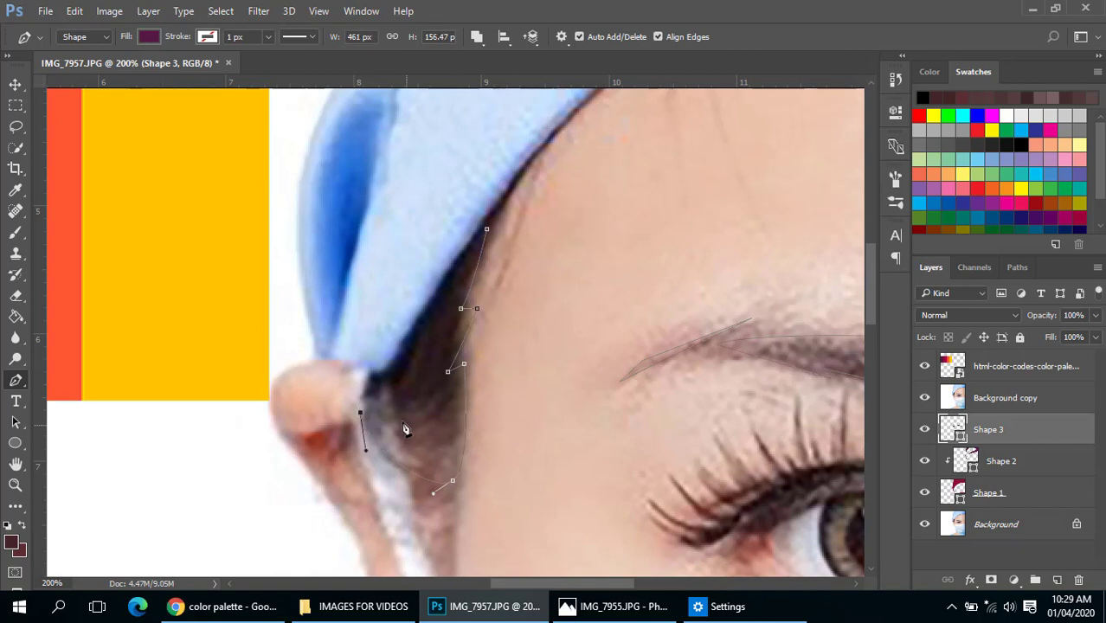
drag(396, 405, 408, 395)
click(367, 401)
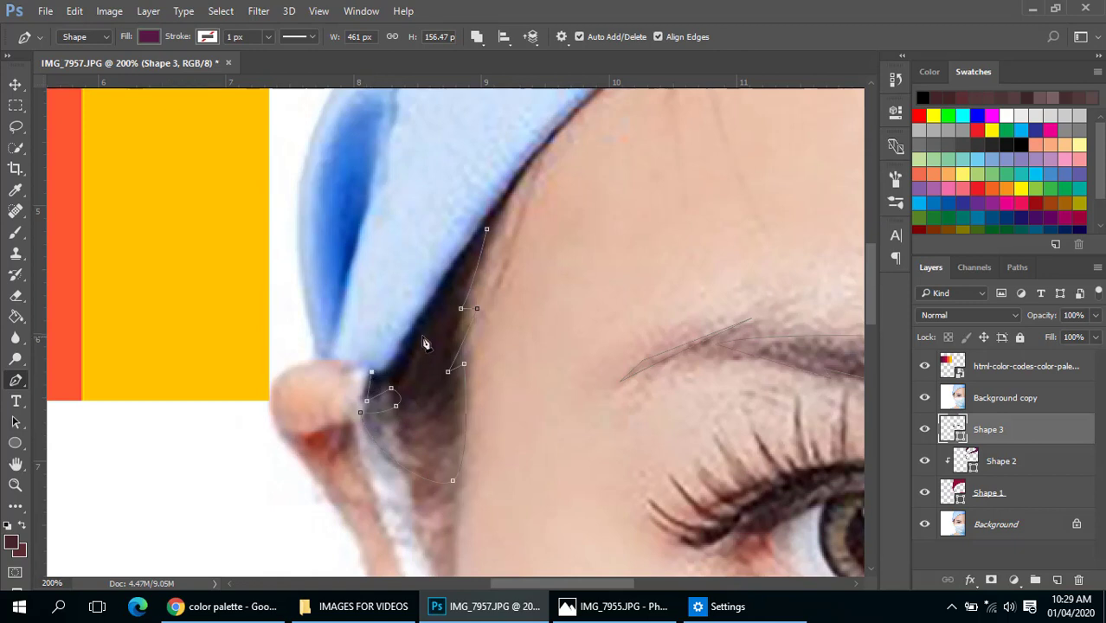
drag(435, 291, 443, 275)
- Hide the Background copy layer and examine the hair, eyebrow and mask artwork at several zoom levels
click(925, 397)
alt+click(584, 327)
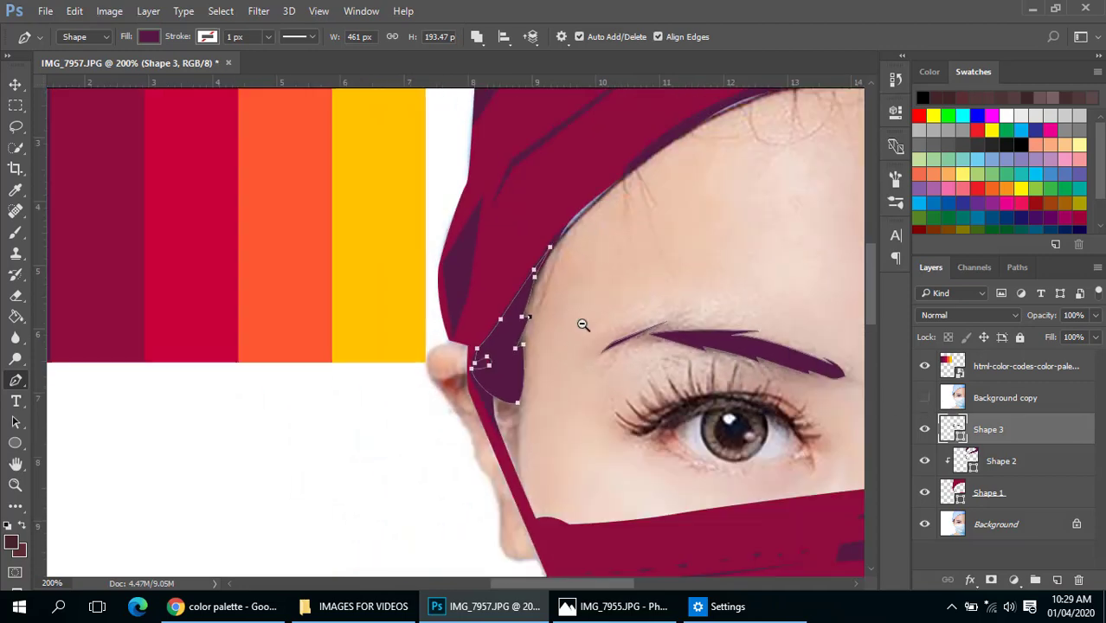
alt+click(584, 325)
alt+click(582, 325)
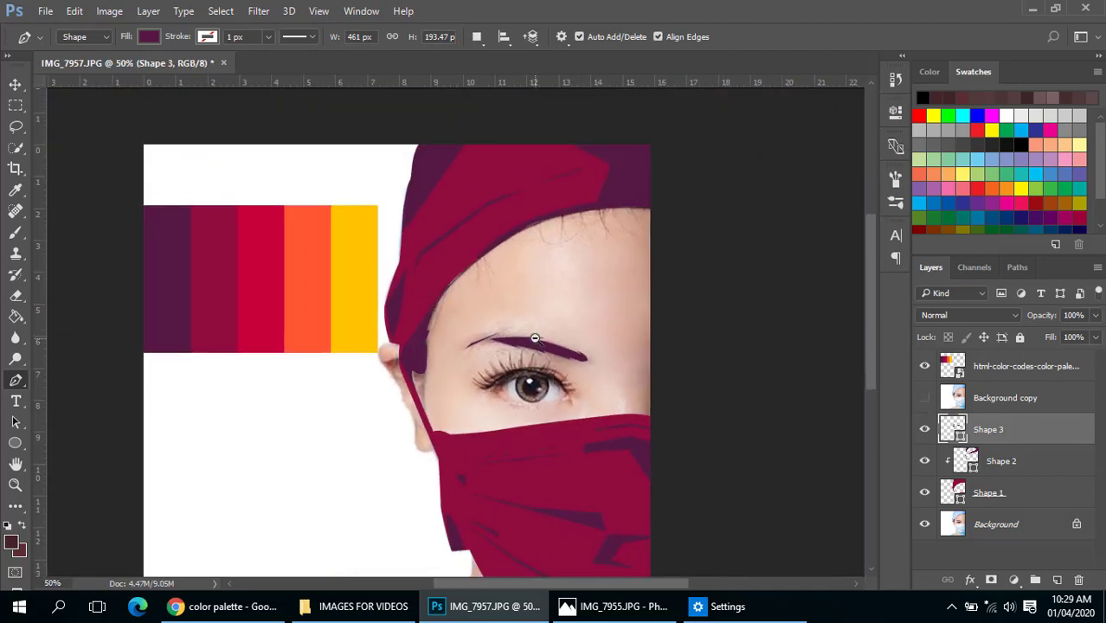
alt+click(535, 339)
ctrl+click(535, 338)
ctrl+click(533, 341)
ctrl+click(519, 347)
drag(520, 348, 603, 335)
alt+click(553, 195)
alt+click(603, 335)
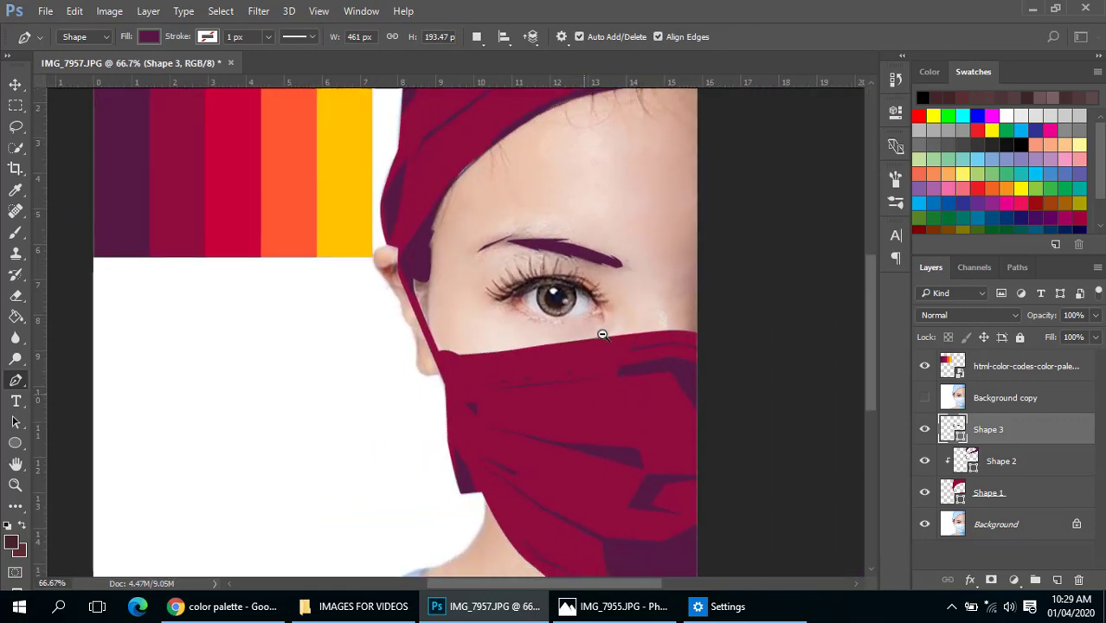
drag(467, 319, 567, 342)
ctrl+click(532, 325)
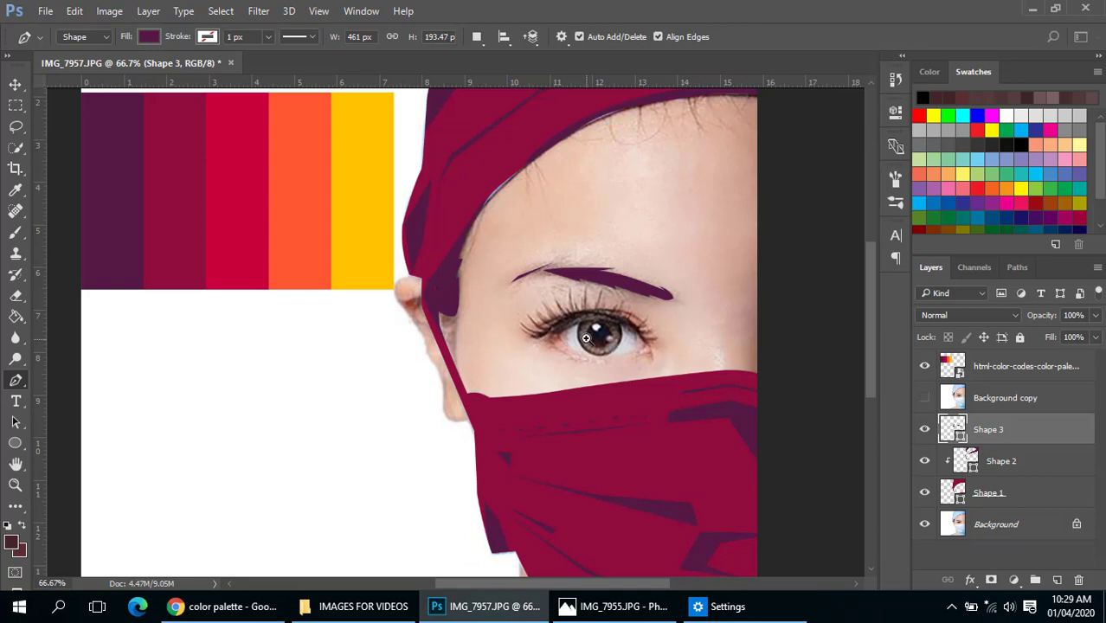
ctrl+click(586, 338)
ctrl+click(586, 338)
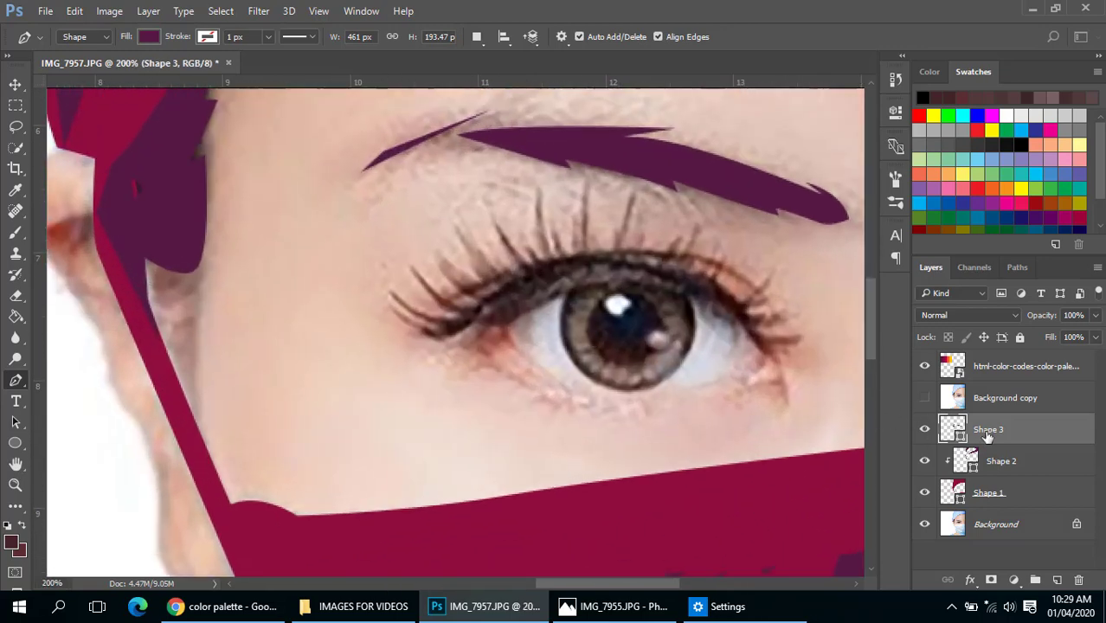
- Rename the Shape 3 layer EYEBROWS and try clipping it to the layer below, then release the clipping
double_click(987, 431)
text(EYEBROWS)
key(Return)
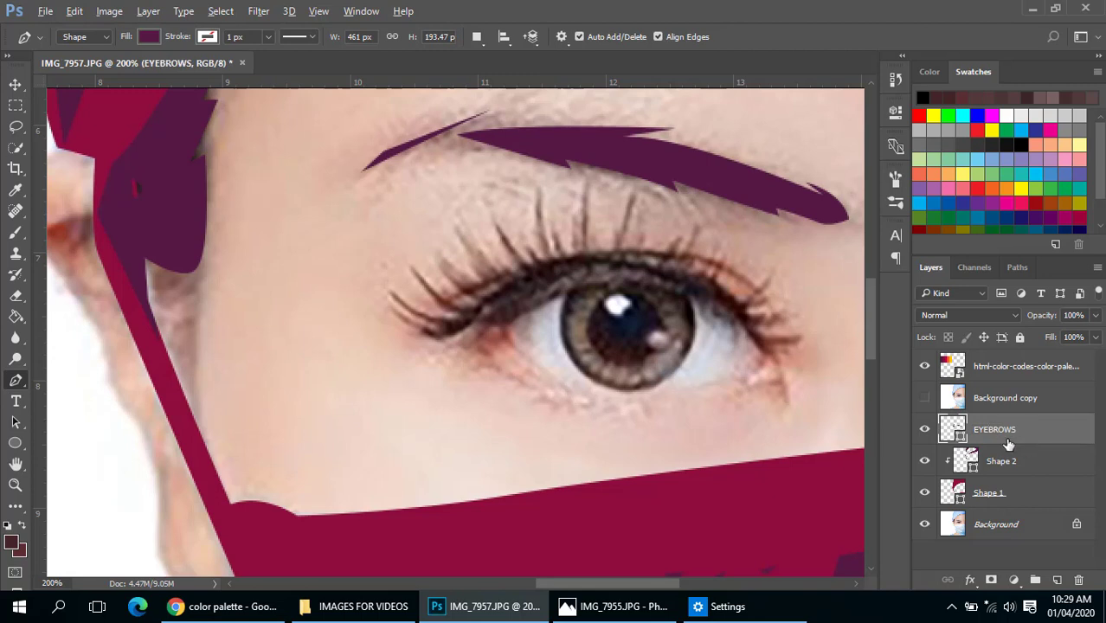
alt+click(1009, 444)
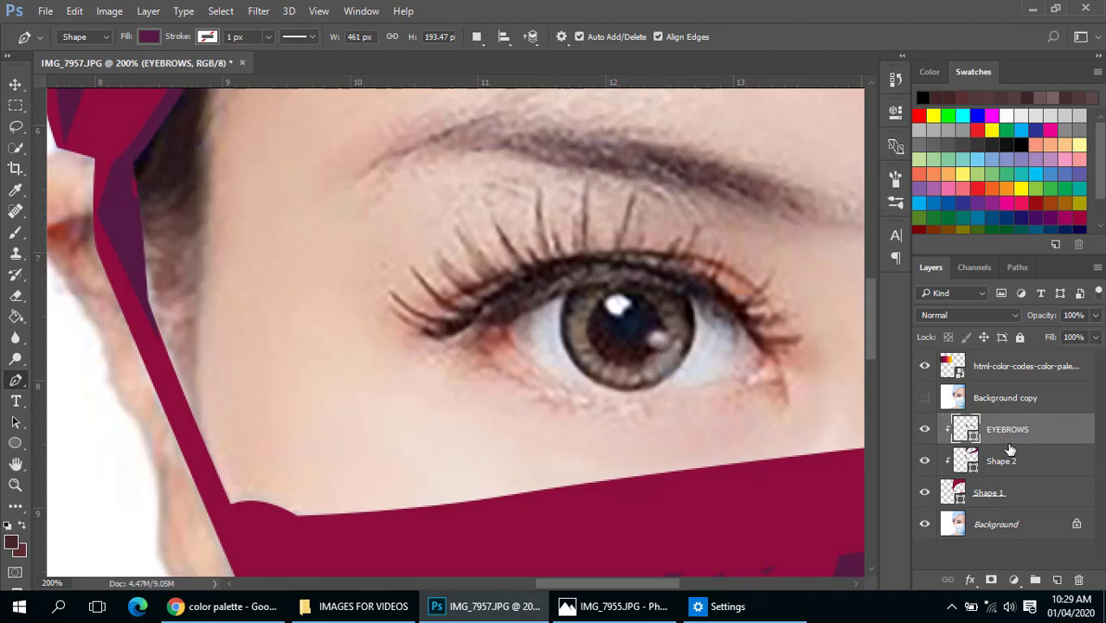
alt+click(1008, 444)
- Start a new shape layer for the lashes at the eye's inner corner and trace the upper lid's edge to the iris
drag(766, 418, 732, 458)
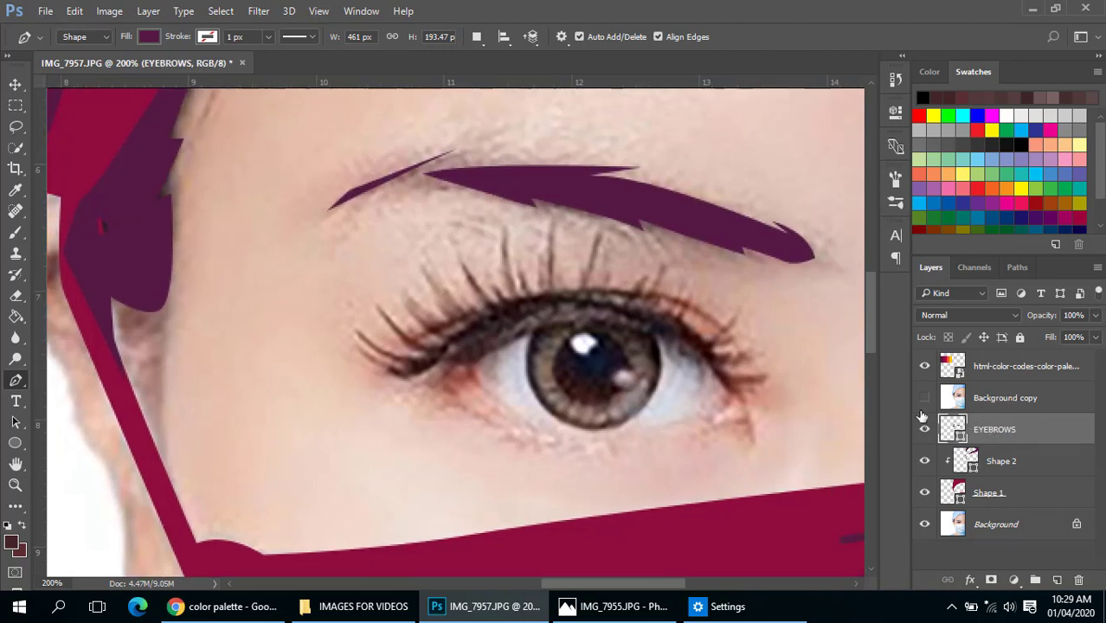
ctrl+click(724, 372)
alt+click(663, 372)
ctrl+click(514, 362)
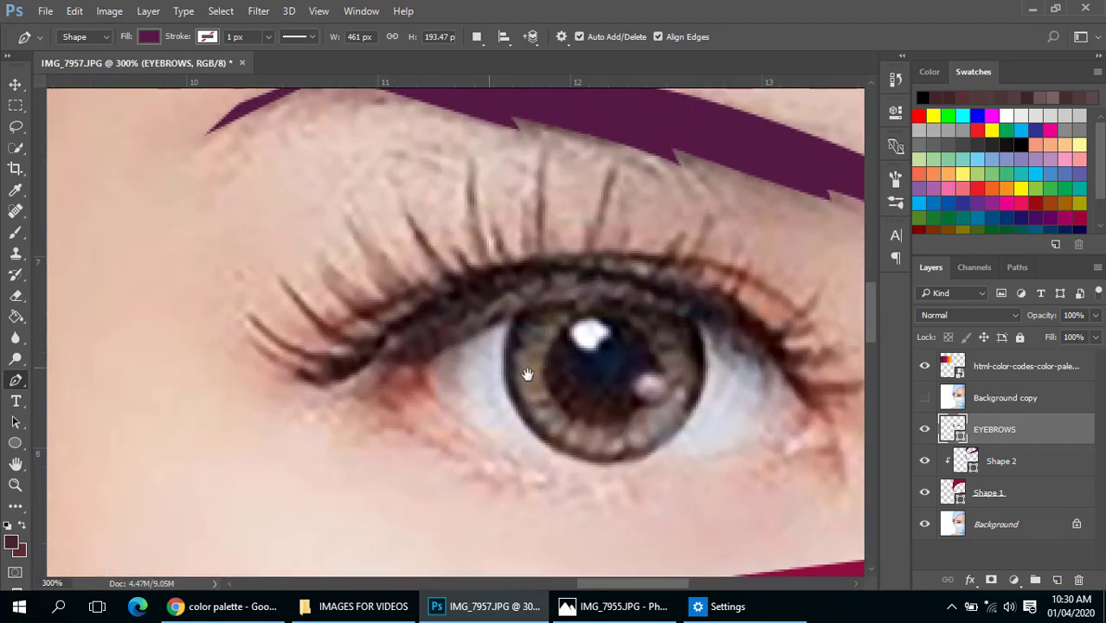
drag(527, 376, 556, 378)
scroll(556, 378, down, 1)
scroll(712, 388, up, 1)
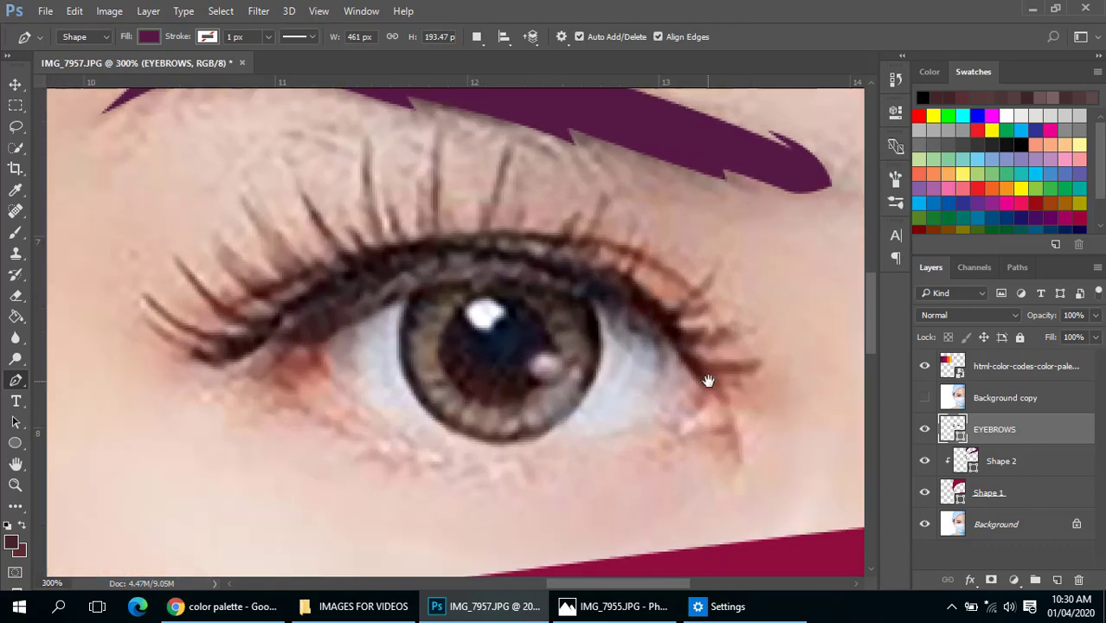
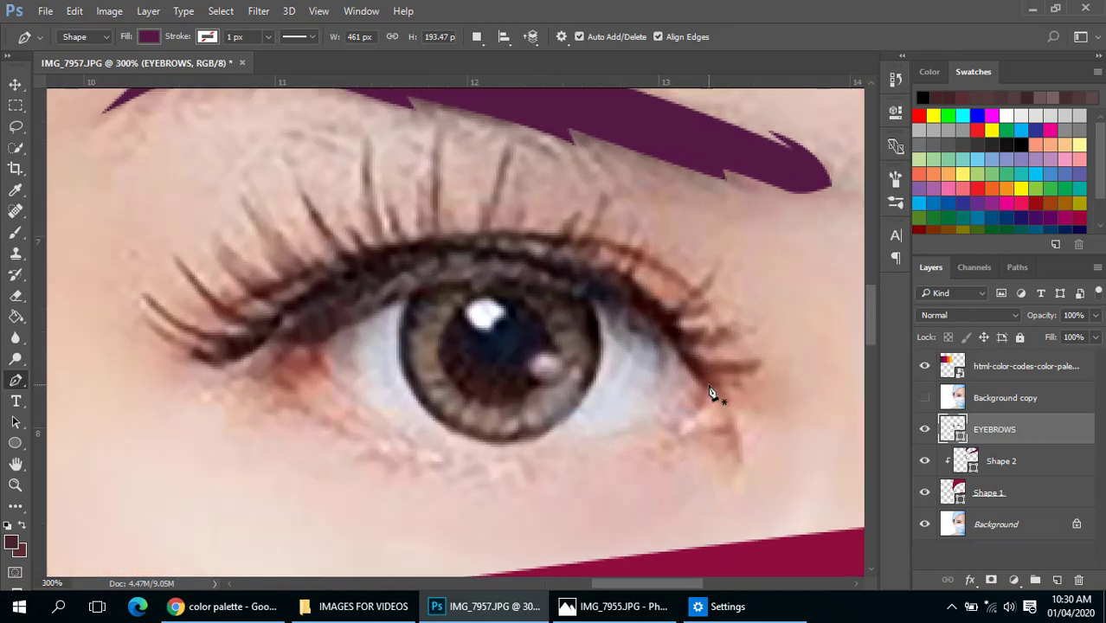
click(709, 390)
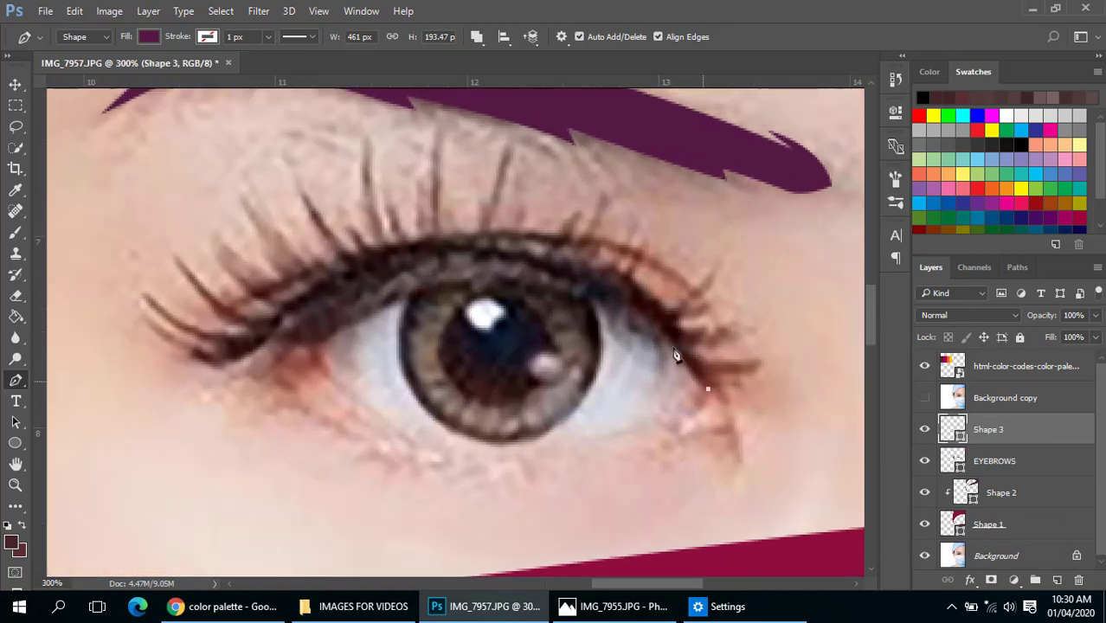
click(614, 299)
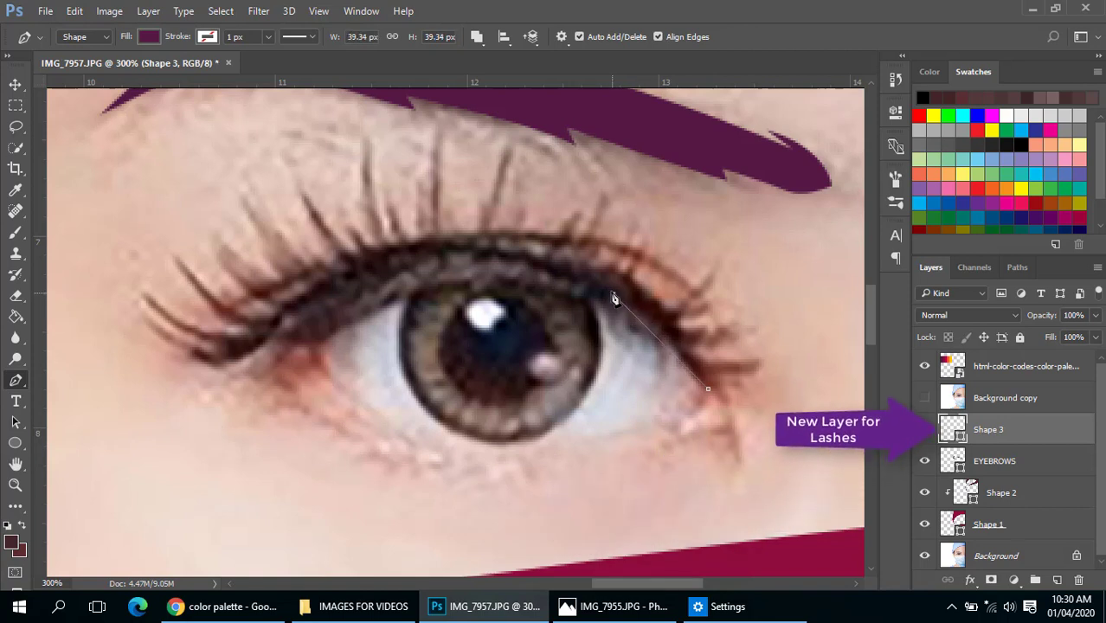
drag(613, 299, 642, 305)
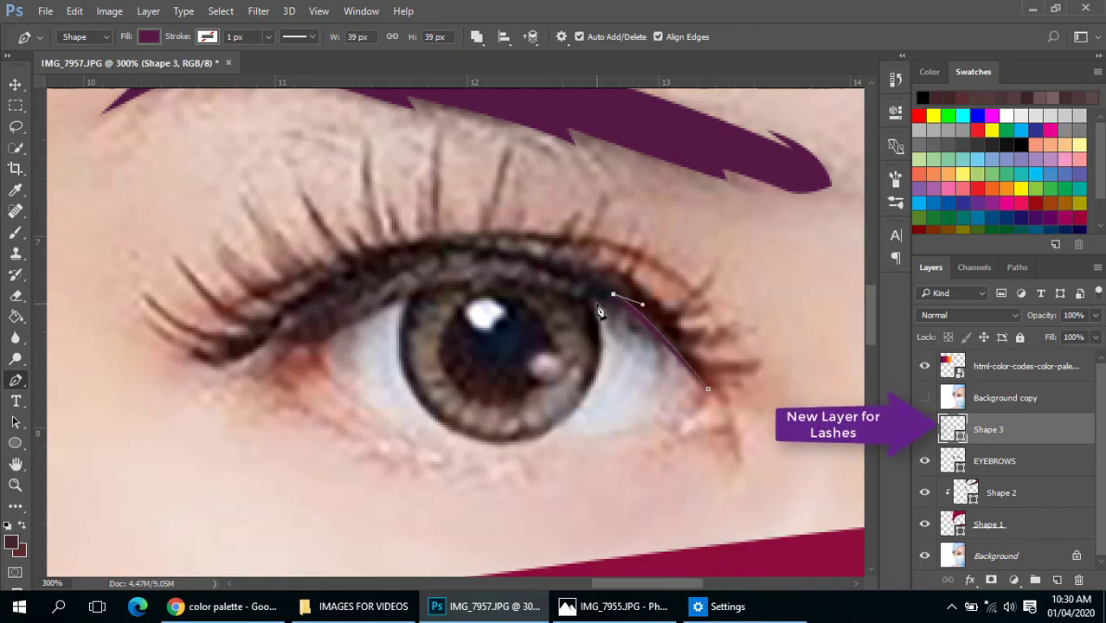
click(597, 304)
- Show the Background copy layer and continue the lash line's lower edge over the iris to the eye's outer corner
click(924, 397)
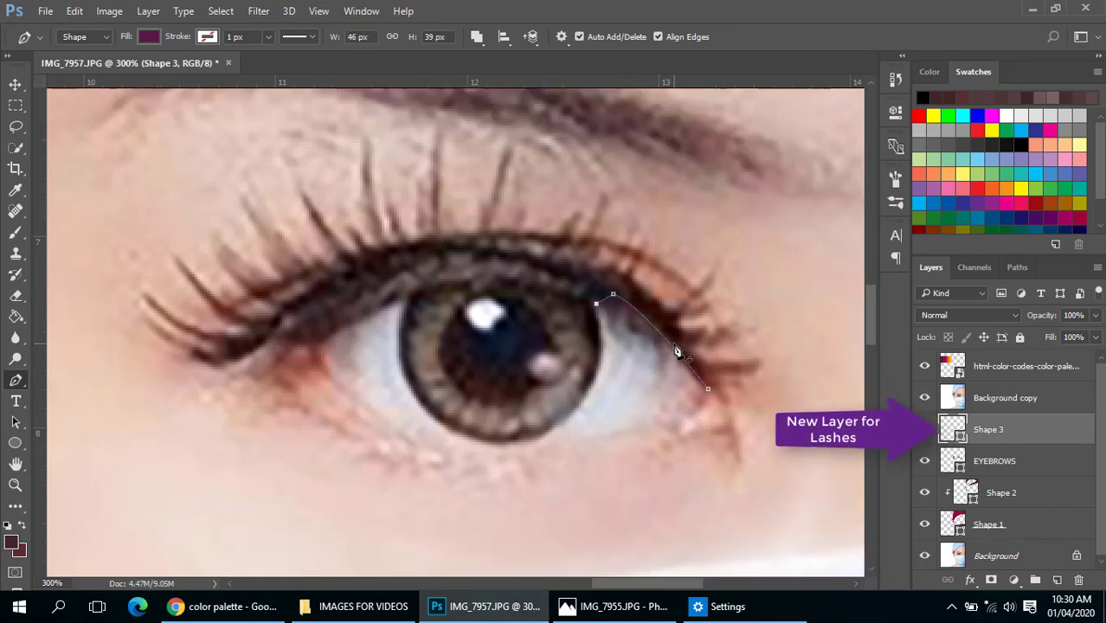
click(516, 280)
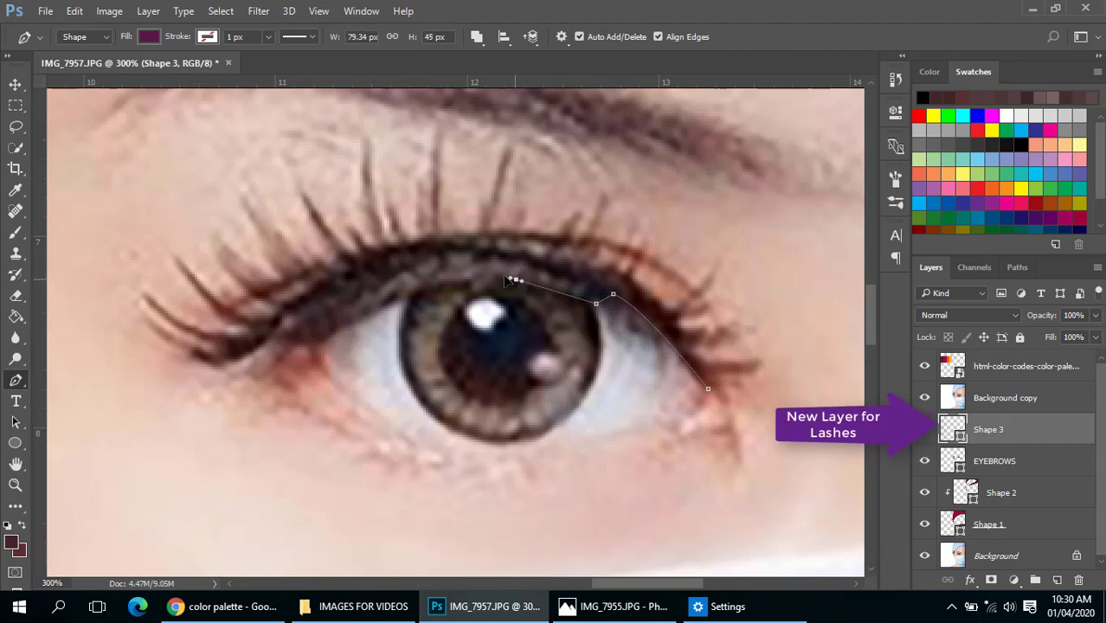
click(498, 276)
drag(413, 292, 380, 304)
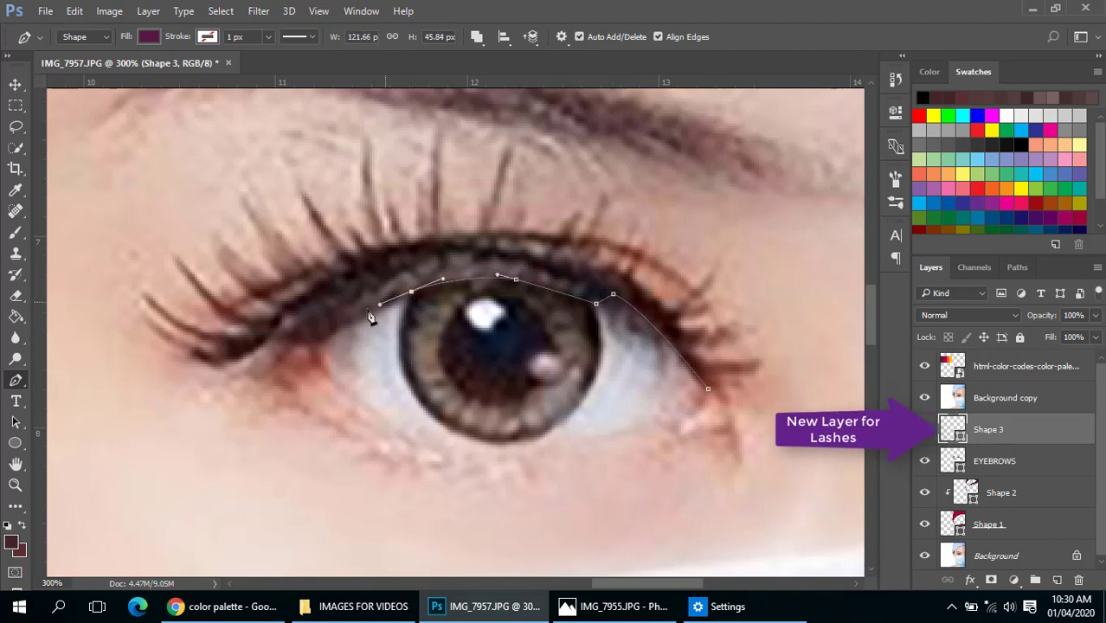
drag(309, 343, 215, 367)
- Trace the two outermost lashes as thin curved points, returning each to the lash line at the eye's outer corner
mouse_move(139, 308)
mouse_down()
mouse_move(108, 254)
mouse_move(143, 311)
mouse_up()
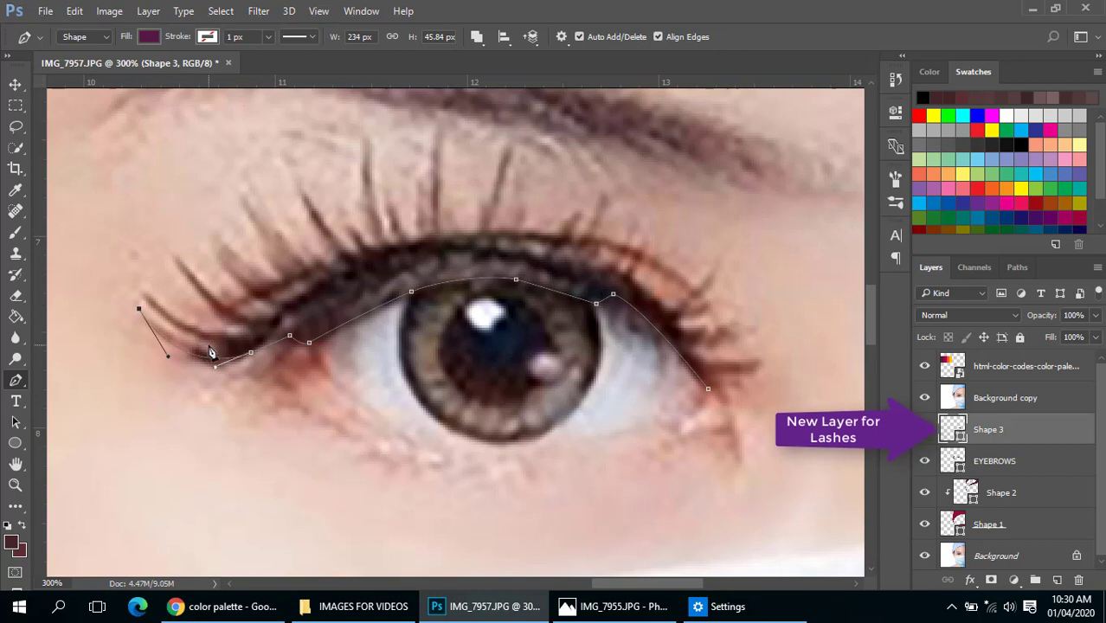
drag(210, 345, 227, 342)
alt+click(210, 346)
drag(198, 351, 181, 348)
mouse_move(139, 307)
mouse_down()
mouse_move(136, 279)
mouse_move(136, 289)
mouse_up()
drag(212, 343, 224, 321)
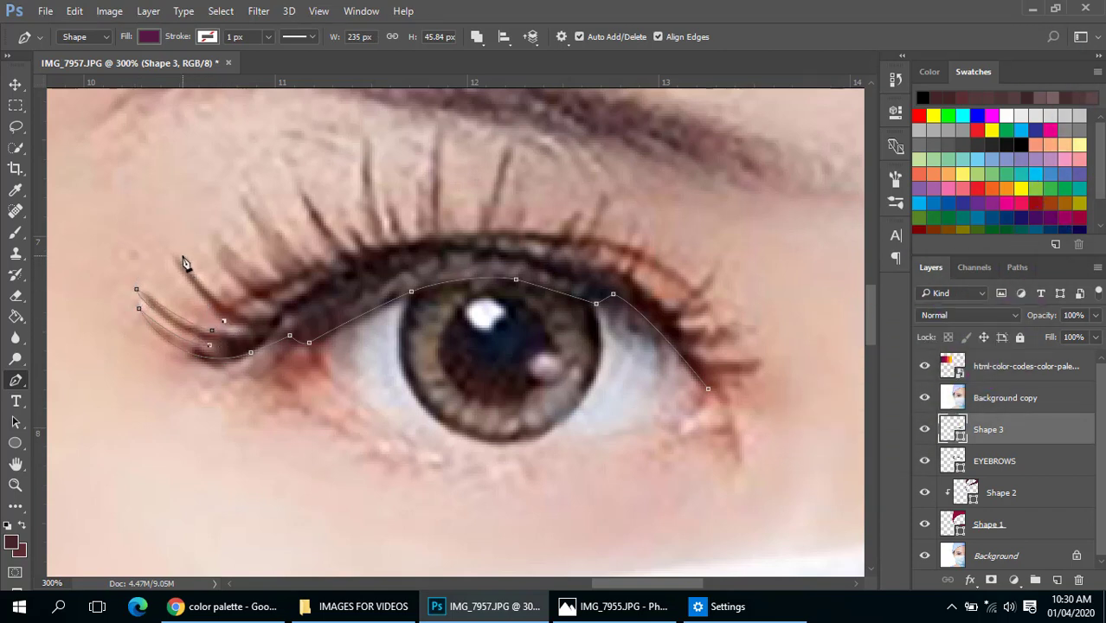
- Trace the next two lashes at the eye's outer corner as curved points, returning each to the lash line
drag(169, 253, 165, 230)
alt+click(170, 252)
drag(222, 310, 246, 294)
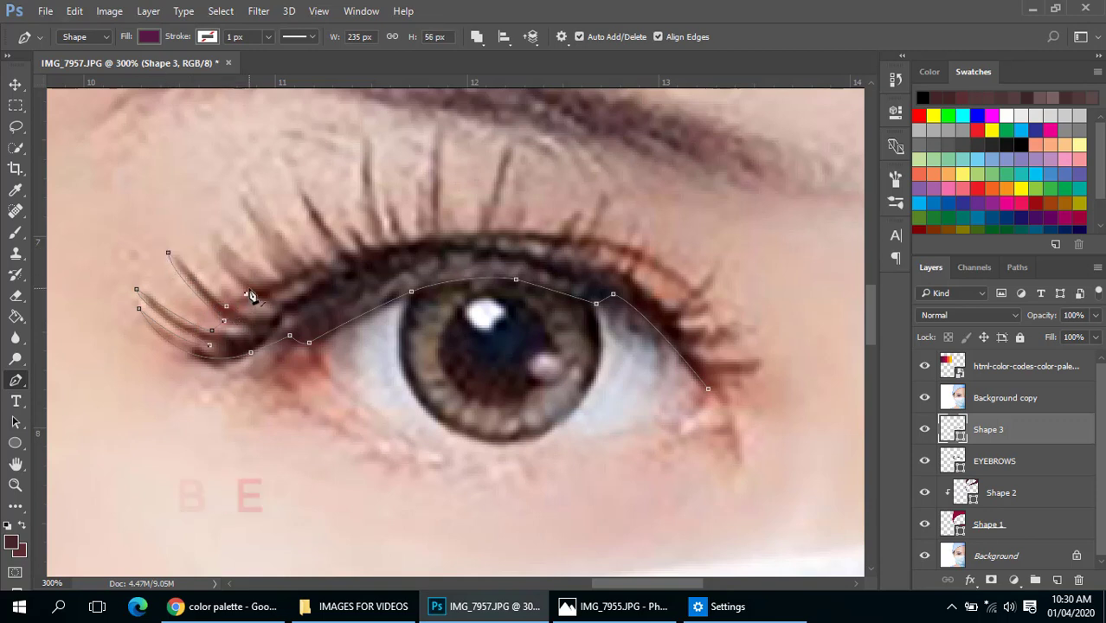
drag(209, 243, 212, 223)
alt+click(209, 243)
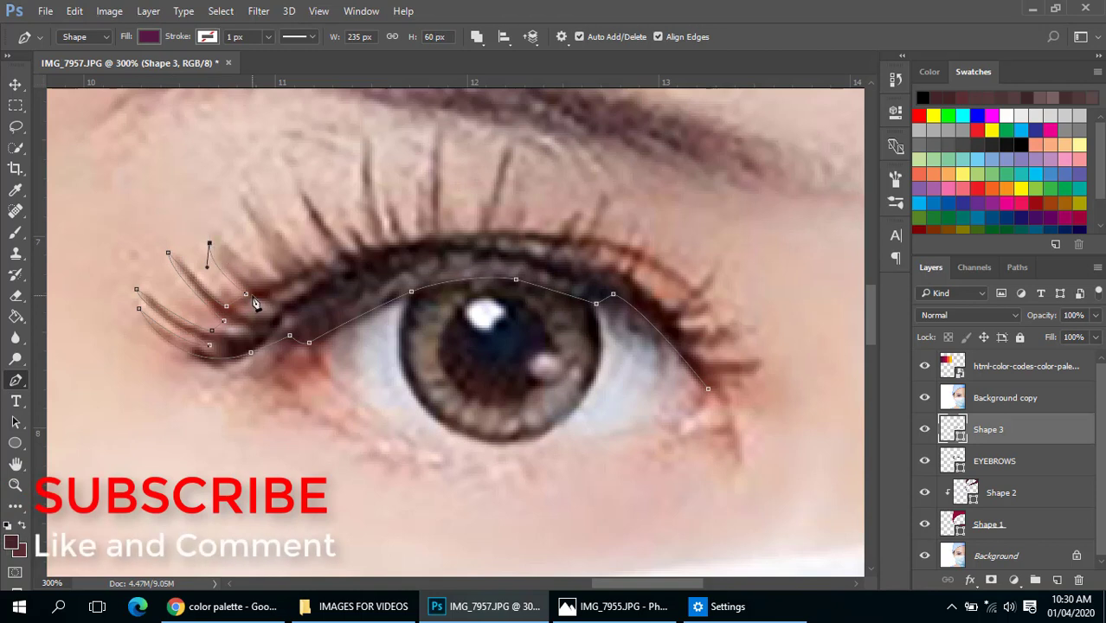
drag(258, 284, 296, 319)
alt+click(259, 285)
- Add a long and a short lash further along the upper lid, between the outer corner and the iris
click(279, 278)
drag(256, 266, 252, 288)
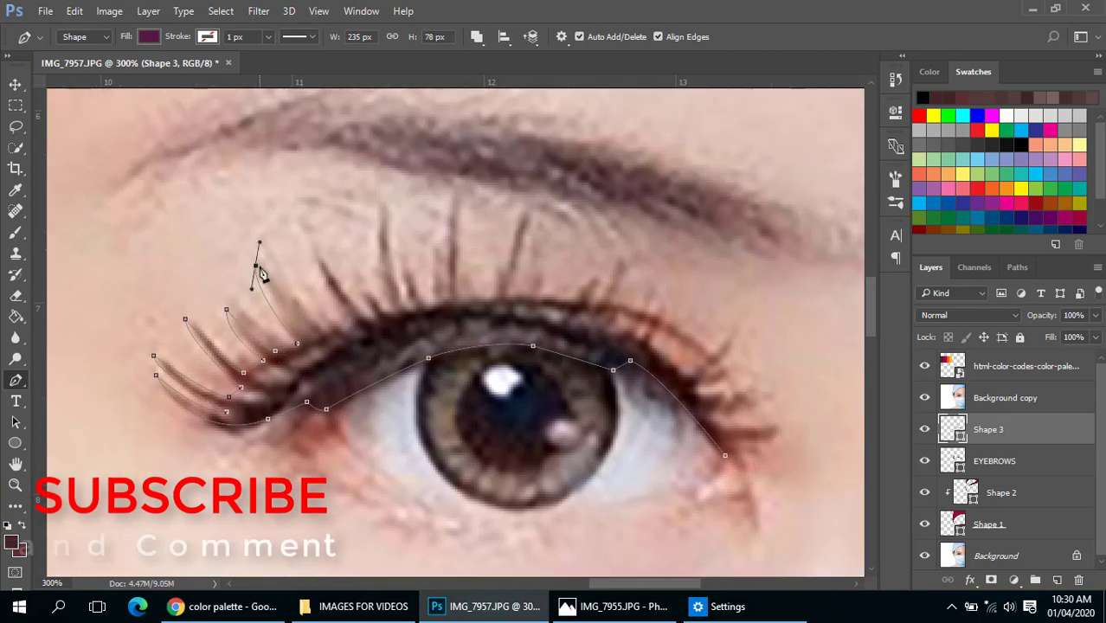
drag(304, 336, 318, 340)
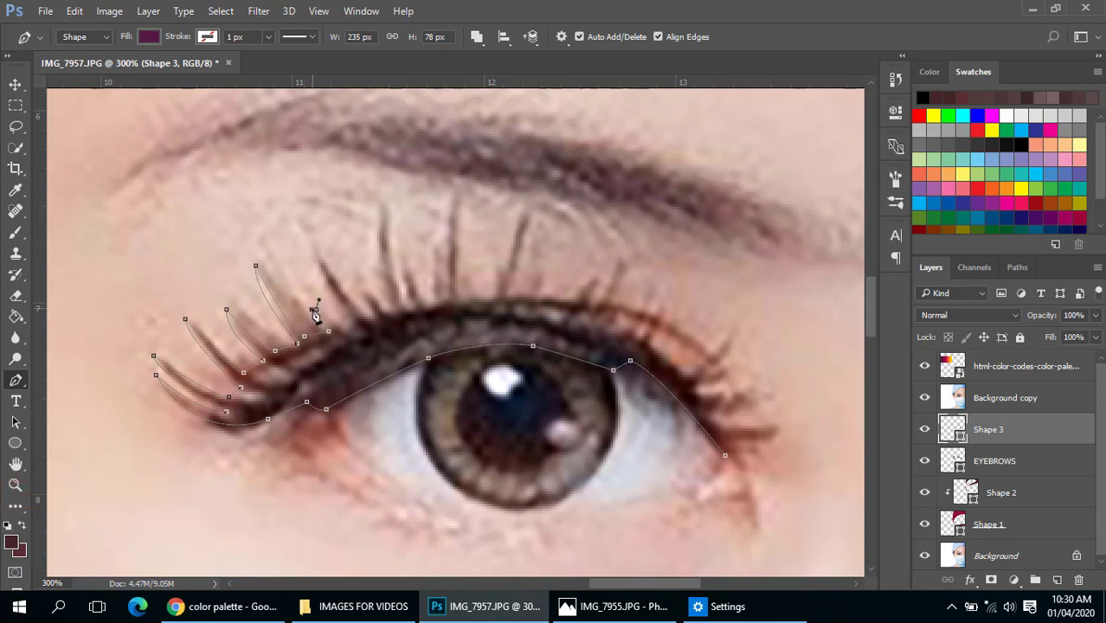
alt+click(317, 310)
drag(343, 329, 351, 330)
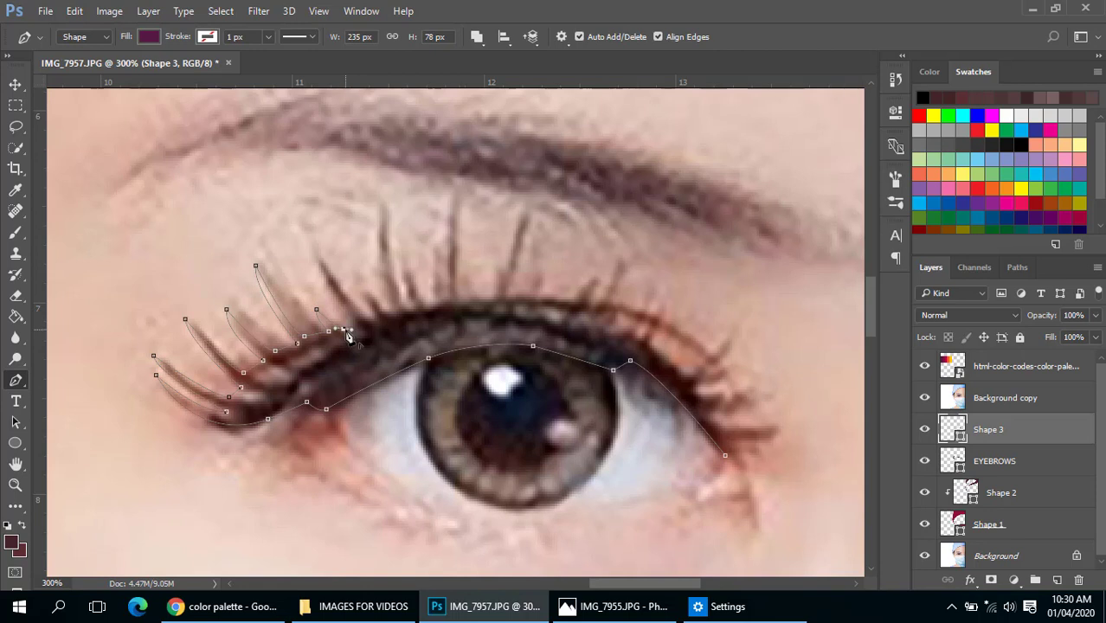
alt+click(343, 329)
click(360, 324)
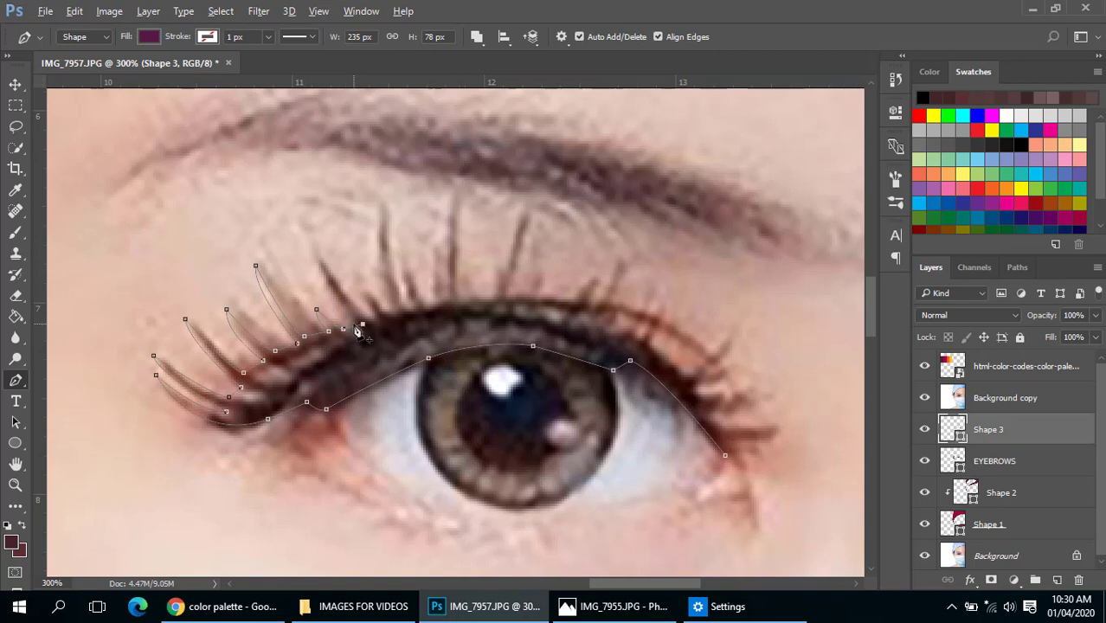
- Continue the lash outline with another long lash and a shorter one just before the outer edge of the iris
click(317, 244)
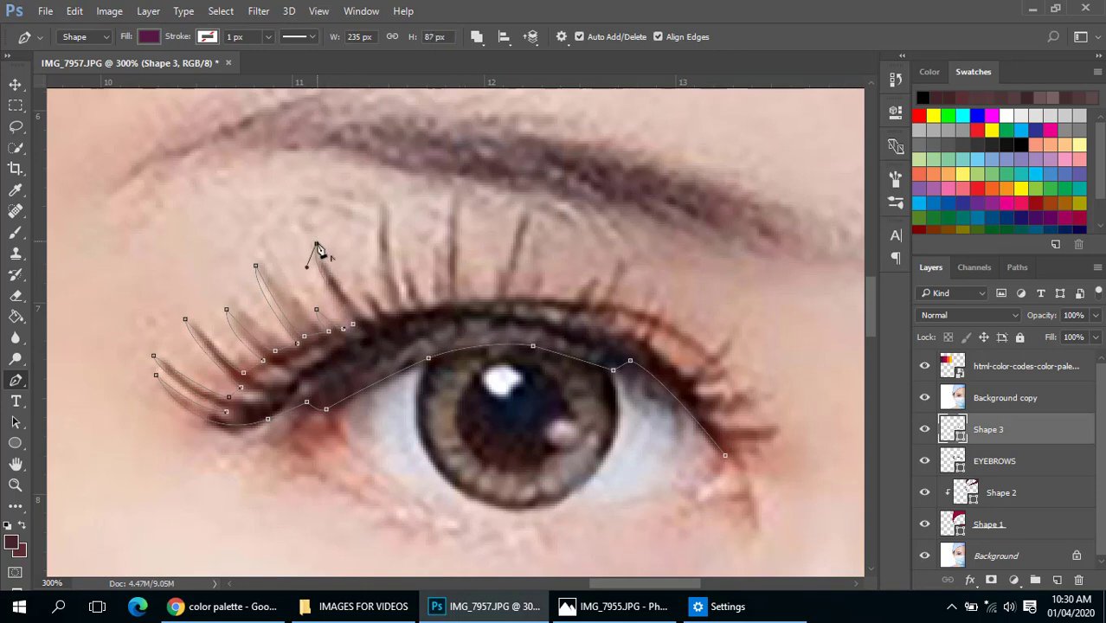
mouse_move(371, 314)
mouse_down()
mouse_move(392, 323)
mouse_move(372, 320)
mouse_up()
alt+click(371, 314)
click(377, 317)
drag(391, 312, 391, 312)
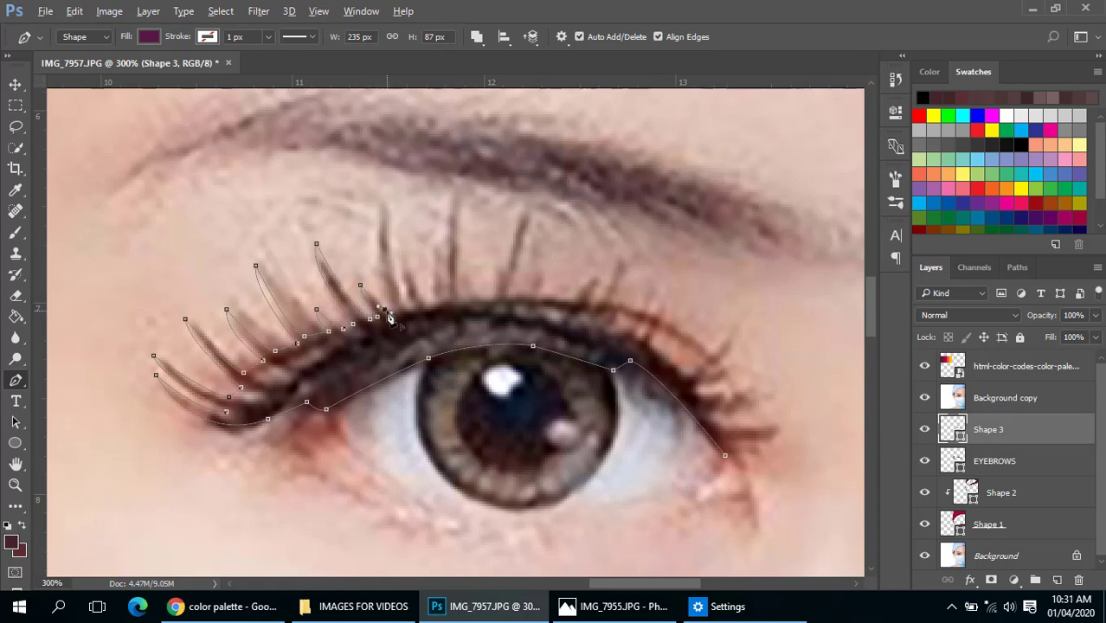
alt+click(386, 309)
- Trace the tall upright lash above the iris's outer edge and the short lash beside it
click(393, 308)
mouse_move(380, 203)
mouse_down()
mouse_move(410, 183)
mouse_move(399, 174)
mouse_move(386, 196)
mouse_up()
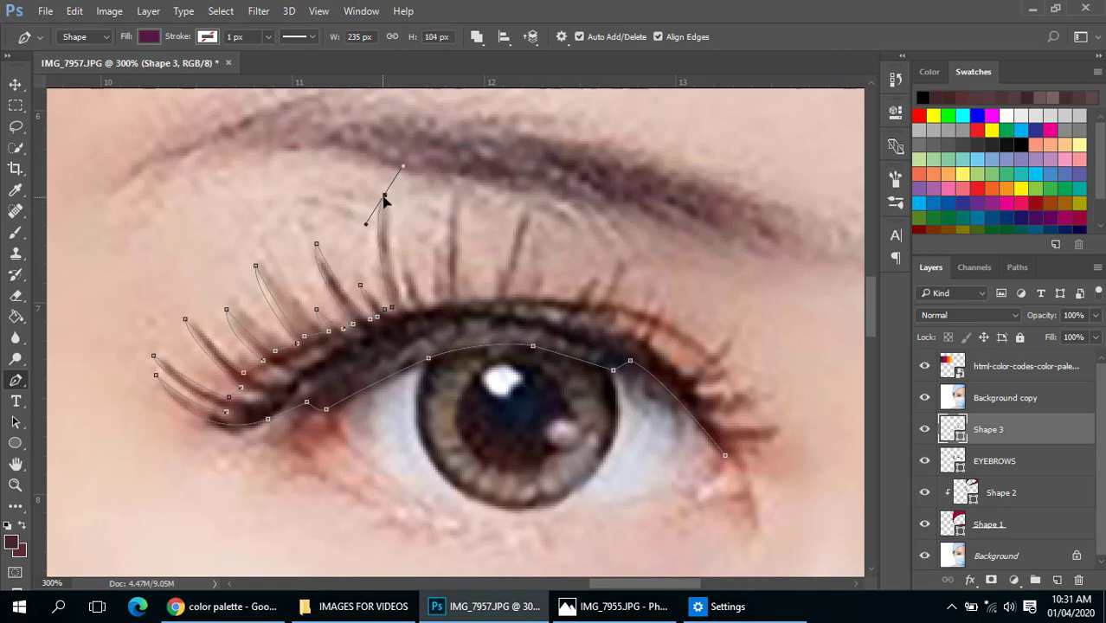
alt+click(385, 196)
drag(401, 303, 408, 314)
drag(401, 248, 400, 258)
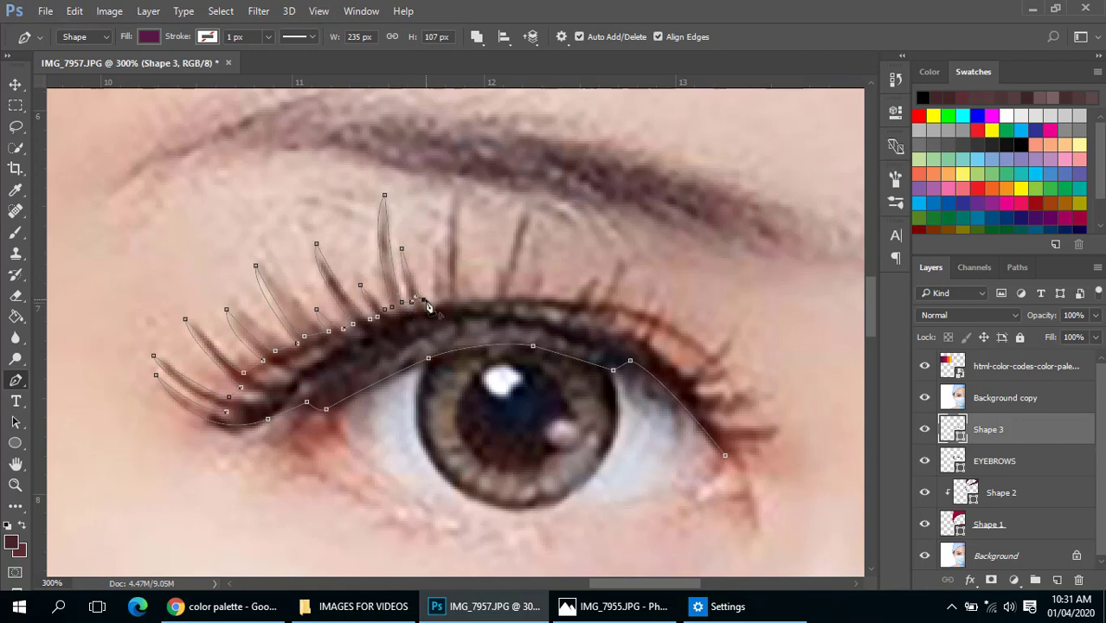
- Trace the two tall lashes above the middle of the iris, following the upper lid between their bases
mouse_move(455, 187)
mouse_down()
mouse_move(479, 178)
mouse_move(459, 198)
mouse_up()
drag(452, 297, 467, 313)
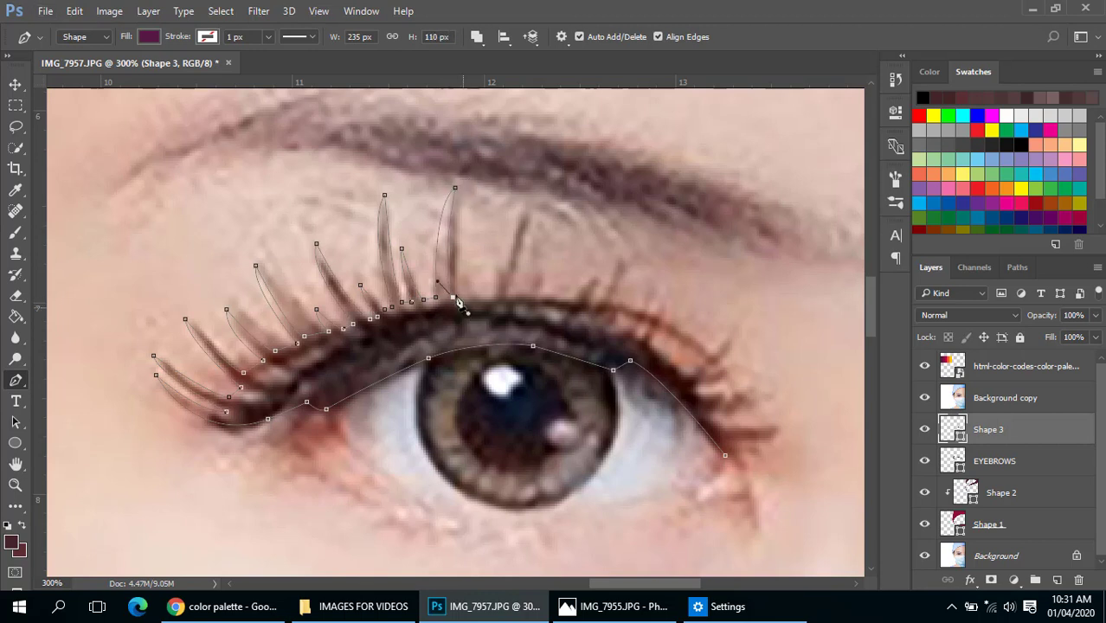
click(489, 295)
drag(528, 206, 546, 197)
drag(508, 297, 513, 319)
- Outline the three short lashes above the iris's inner half, bringing each back to the lid line
click(530, 293)
click(569, 300)
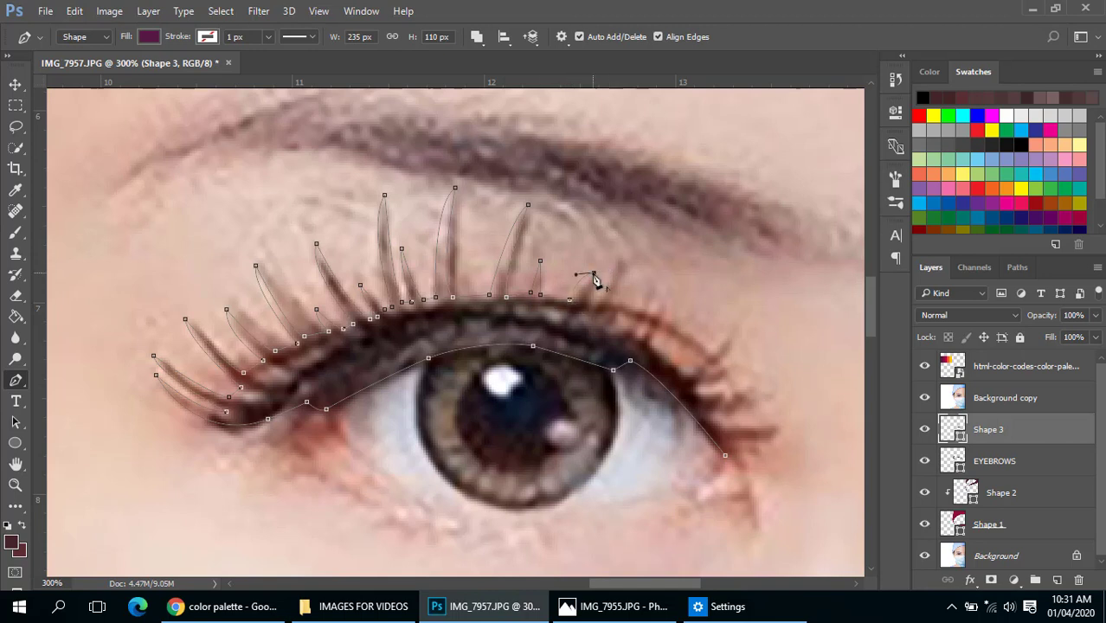
drag(579, 304, 586, 315)
click(596, 303)
drag(616, 250, 615, 228)
alt+click(616, 251)
drag(603, 305, 475, 326)
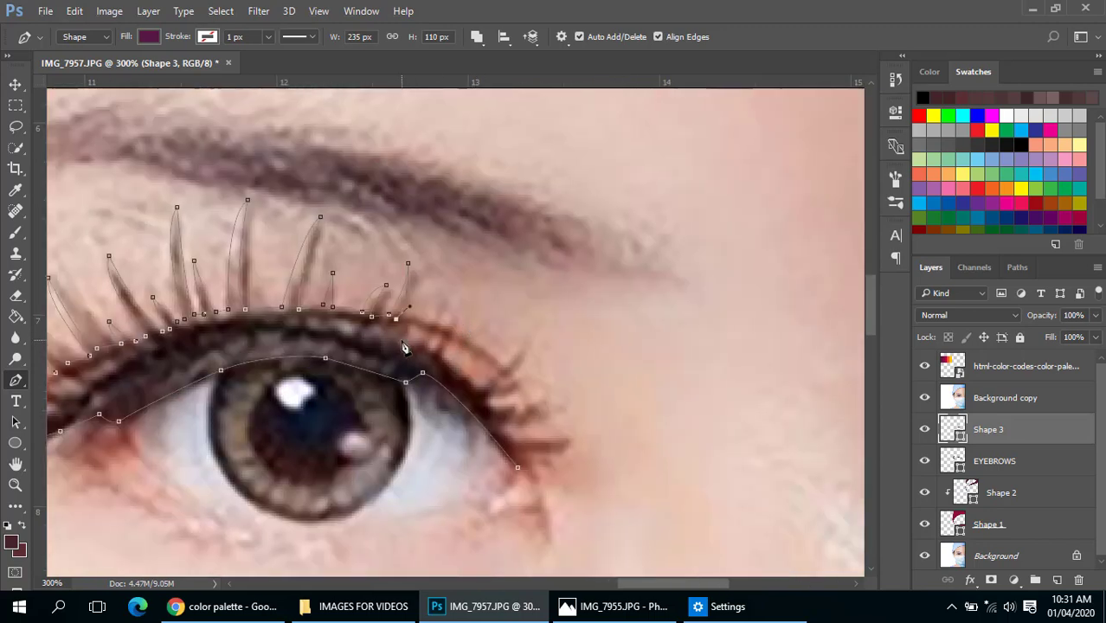
- Trace the pair of short lashes on the upper lid just past the iris toward the inner corner
click(419, 344)
drag(451, 284, 452, 299)
drag(428, 347, 422, 355)
drag(456, 317, 451, 330)
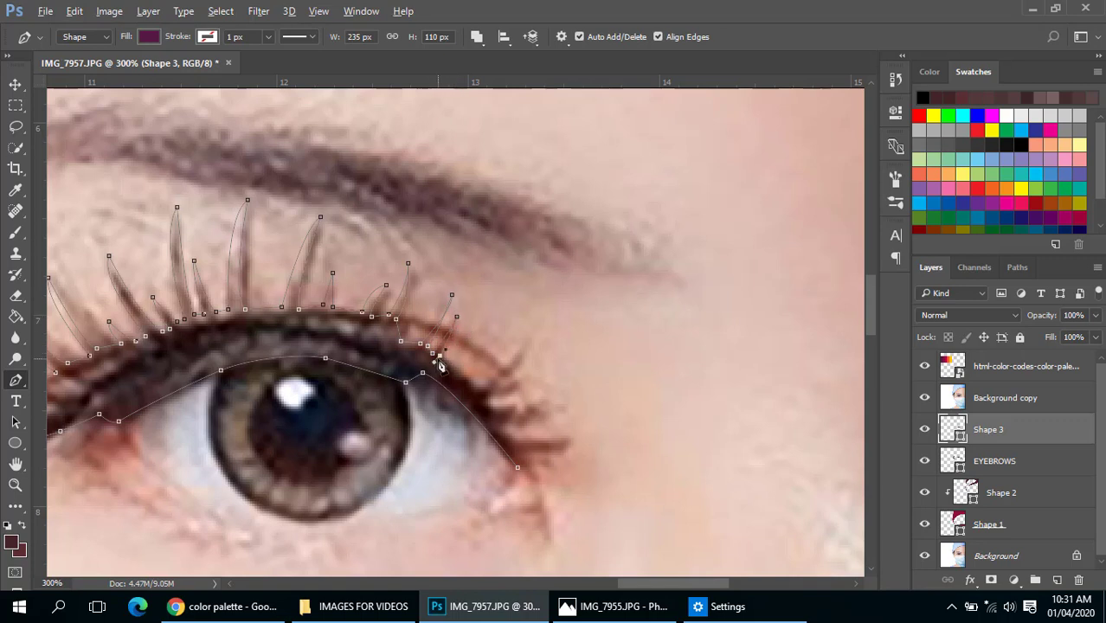
- Trace the remaining lashes at the eye's inner corner and close the lash path at the end of the lash line
drag(474, 375, 477, 382)
drag(534, 329, 546, 303)
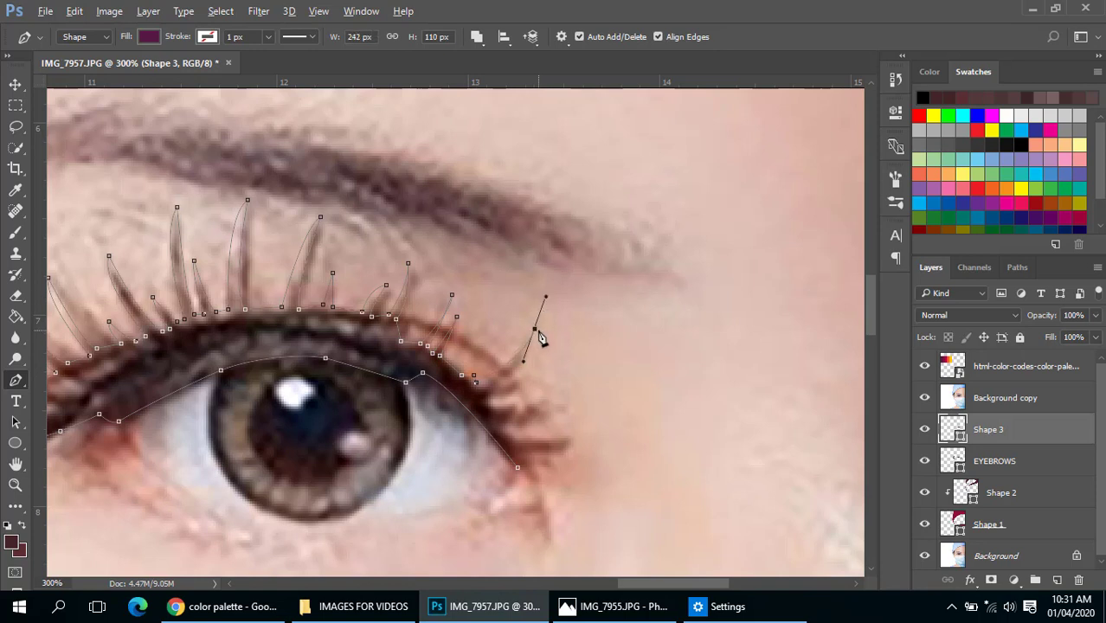
alt+click(534, 329)
drag(491, 392, 564, 384)
drag(533, 445, 576, 436)
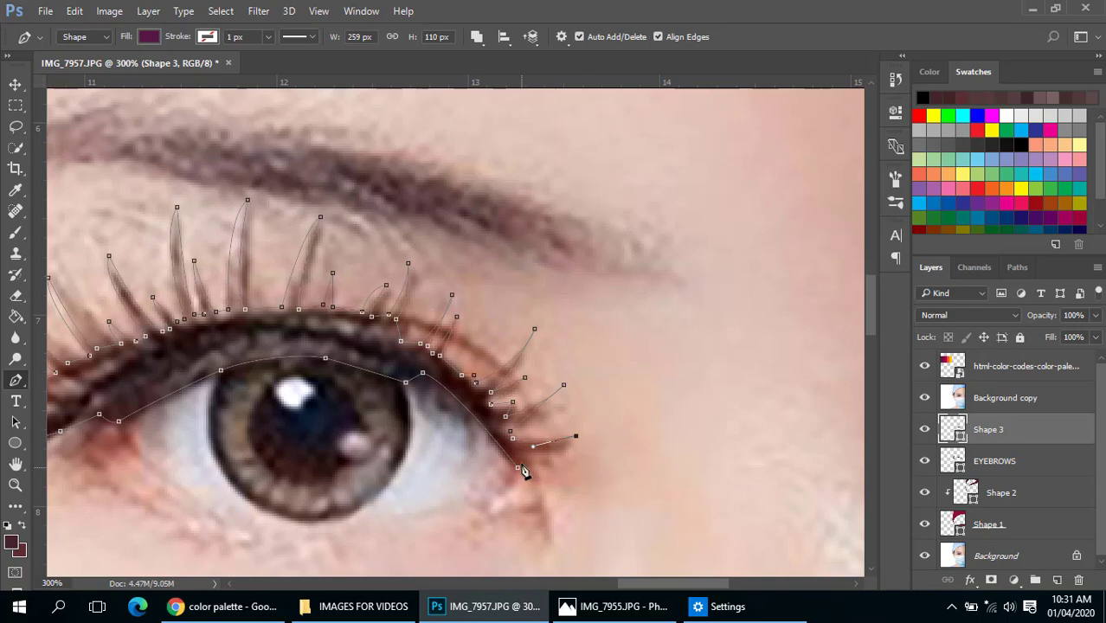
click(522, 456)
alt+click(507, 480)
ctrl+click(521, 434)
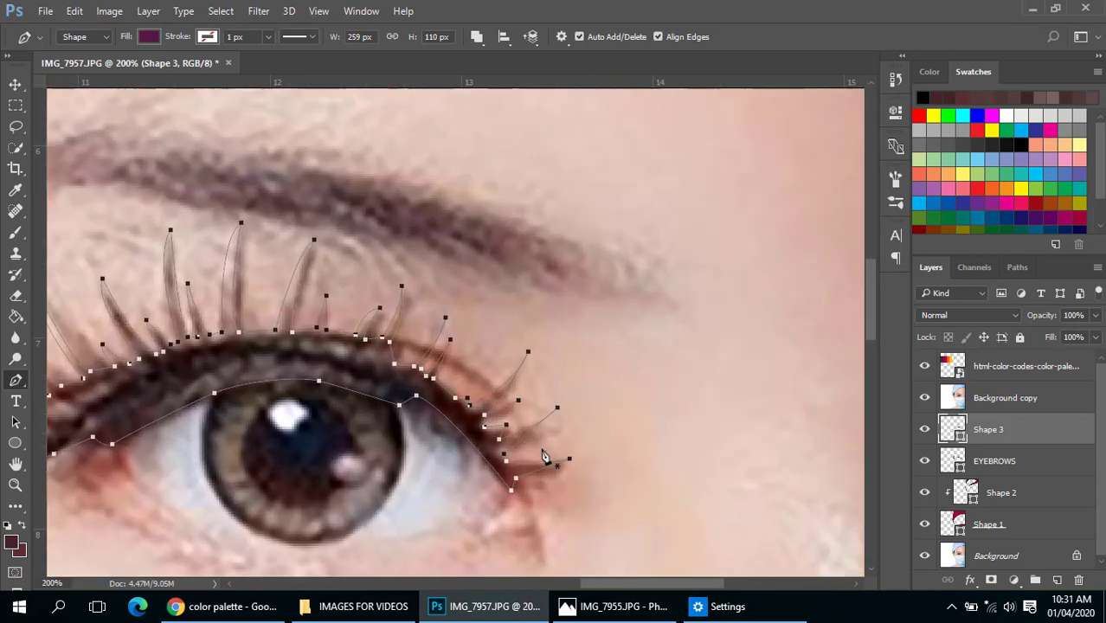
key(Escape)
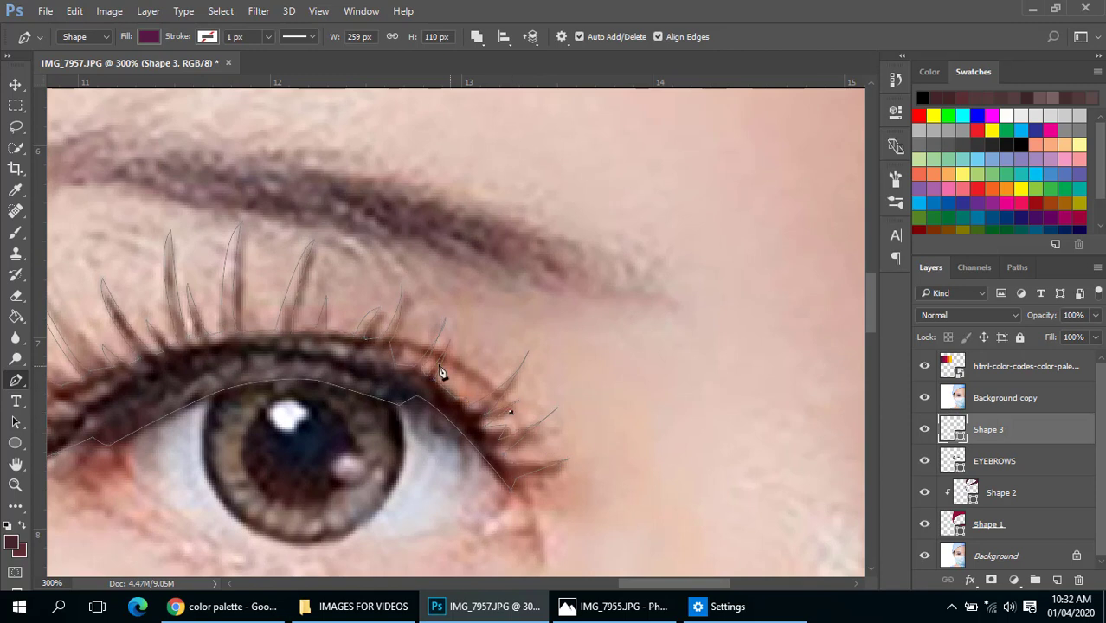
- Draw a thin closed curve along the upper lid's crease toward the inner corner within the lash shape
drag(353, 344, 282, 348)
alt+click(352, 345)
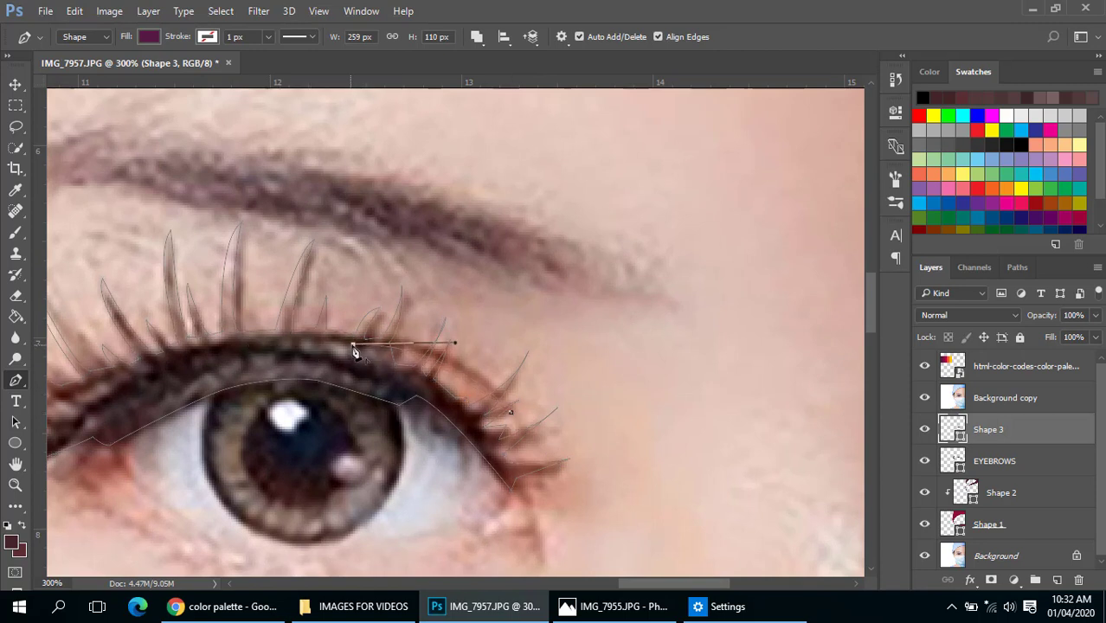
click(512, 411)
drag(532, 459, 582, 517)
drag(268, 377, 570, 342)
- Hide the Background copy layer and examine the filled lashes together with the eyebrow, cap and mask shapes
scroll(532, 348, down, 3)
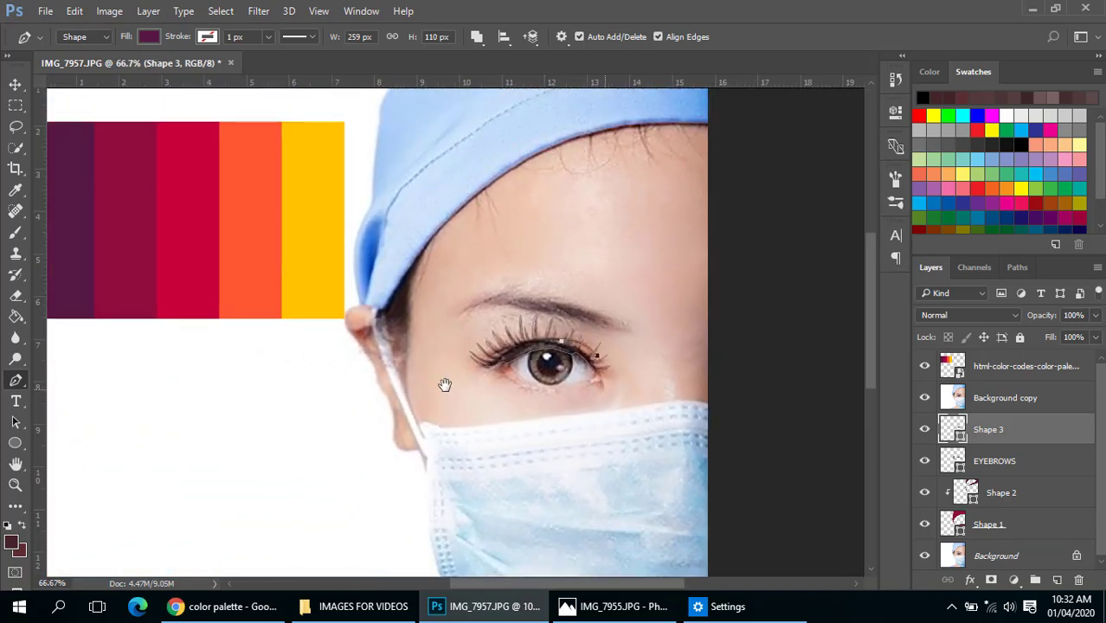
drag(445, 385, 275, 382)
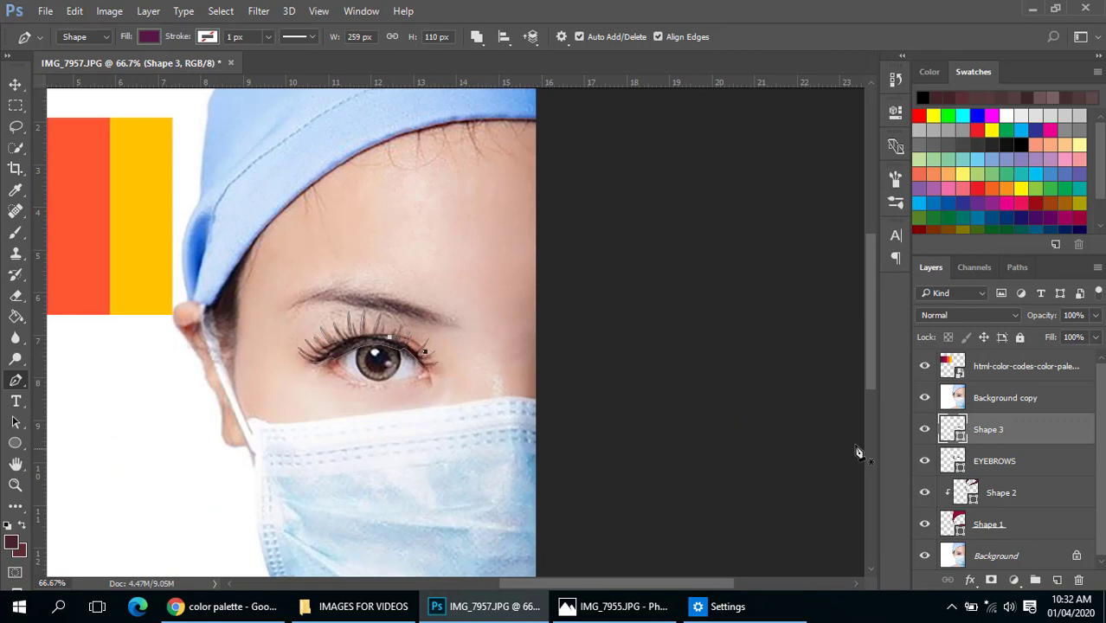
click(924, 399)
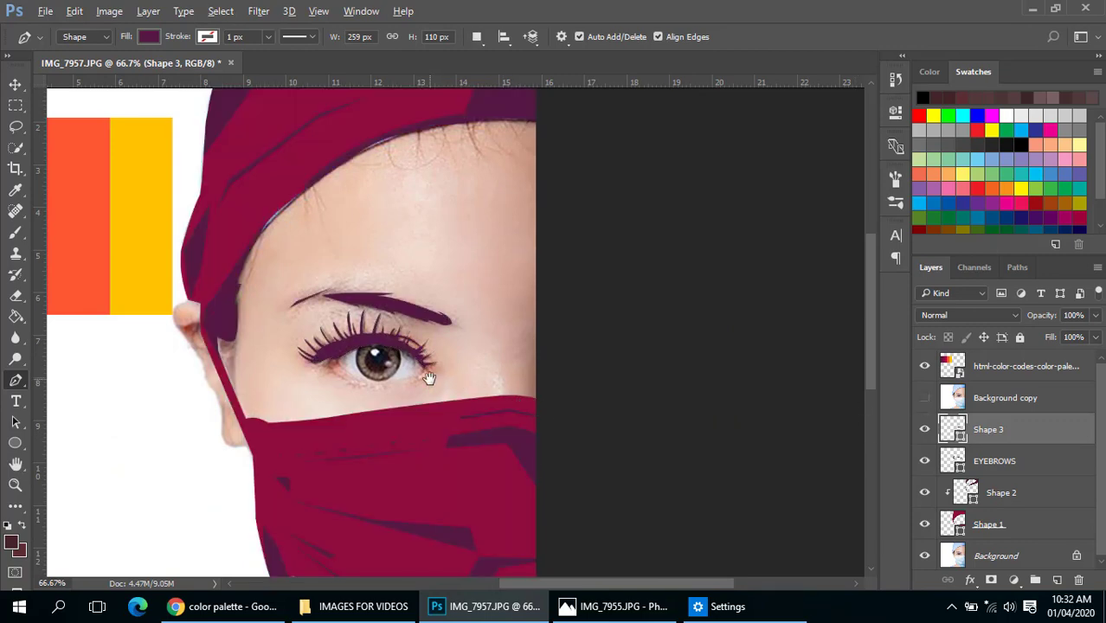
scroll(441, 368, down, 1)
ctrl+click(465, 346)
drag(393, 349, 420, 325)
alt+click(372, 316)
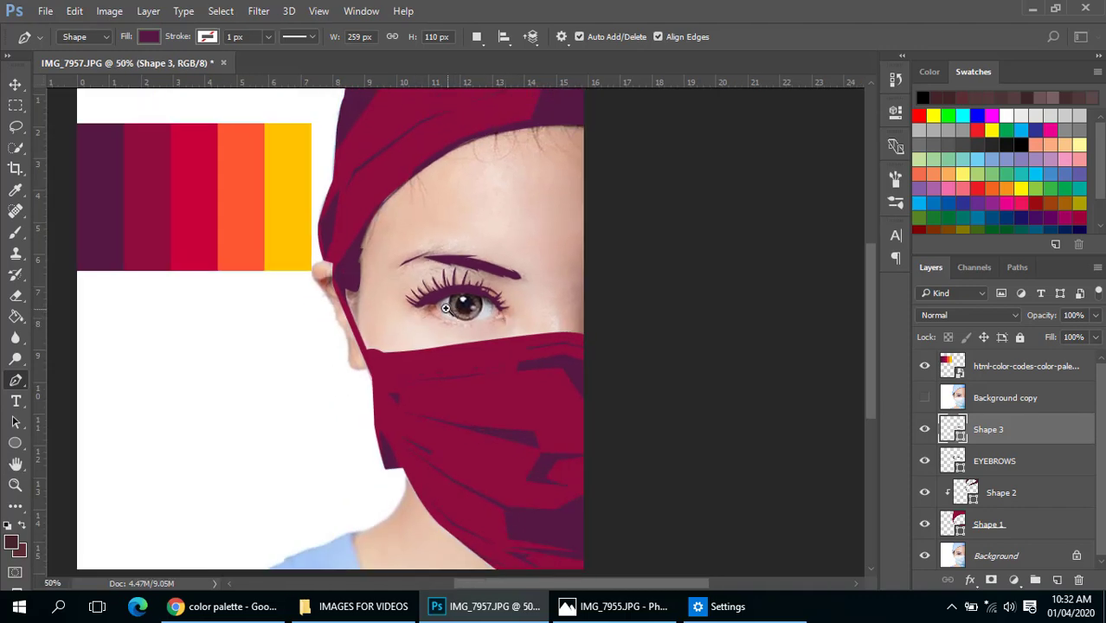
scroll(446, 308, up, 2)
scroll(459, 317, down, 2)
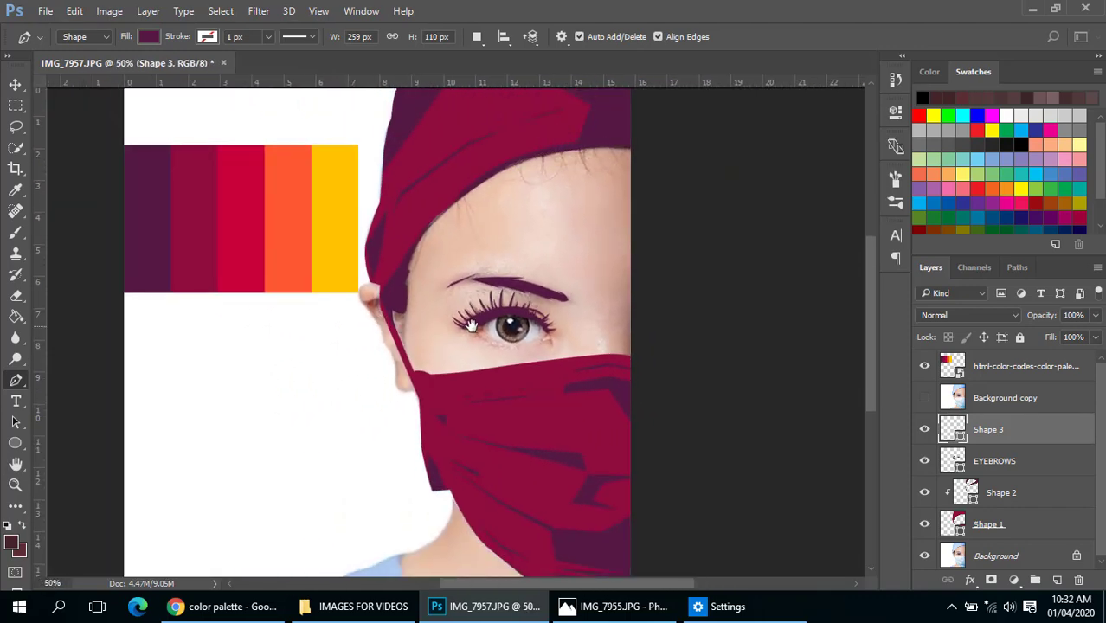
scroll(420, 309, up, 1)
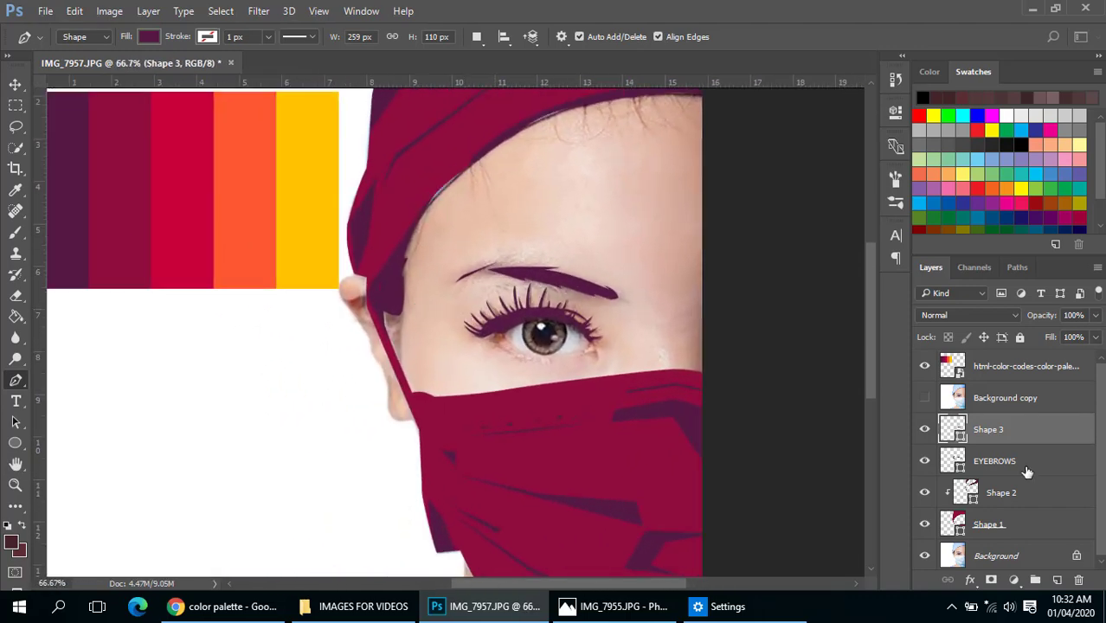
- Rename the Shape 3 layer LASHES
double_click(995, 434)
click(842, 148)
double_click(990, 430)
text(LASHES)
key(Return)
scroll(345, 274, up, 1)
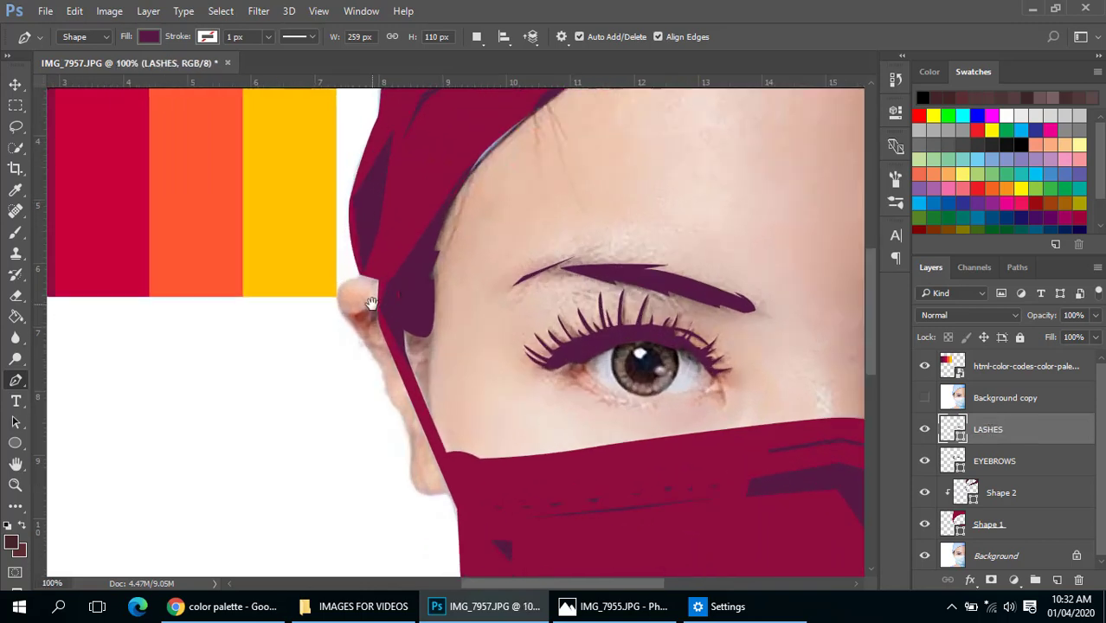
- Start a new shape directly above the Shape 1 layer where the ear meets the cap, and show the Background copy layer
scroll(372, 303, down, 1)
click(1008, 518)
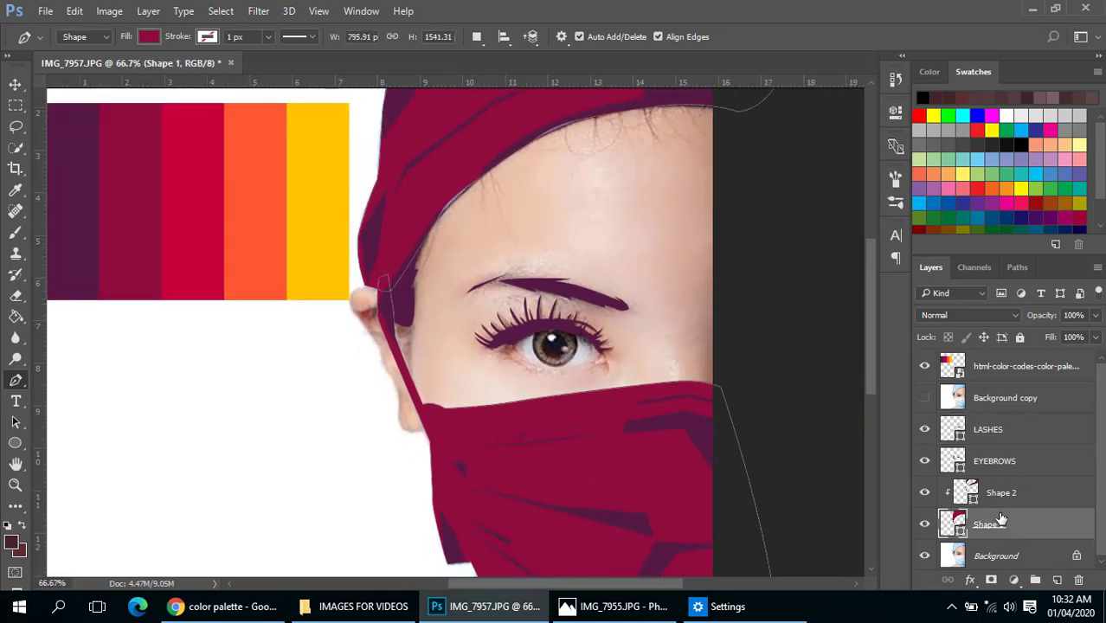
drag(590, 375, 626, 371)
drag(447, 273, 479, 288)
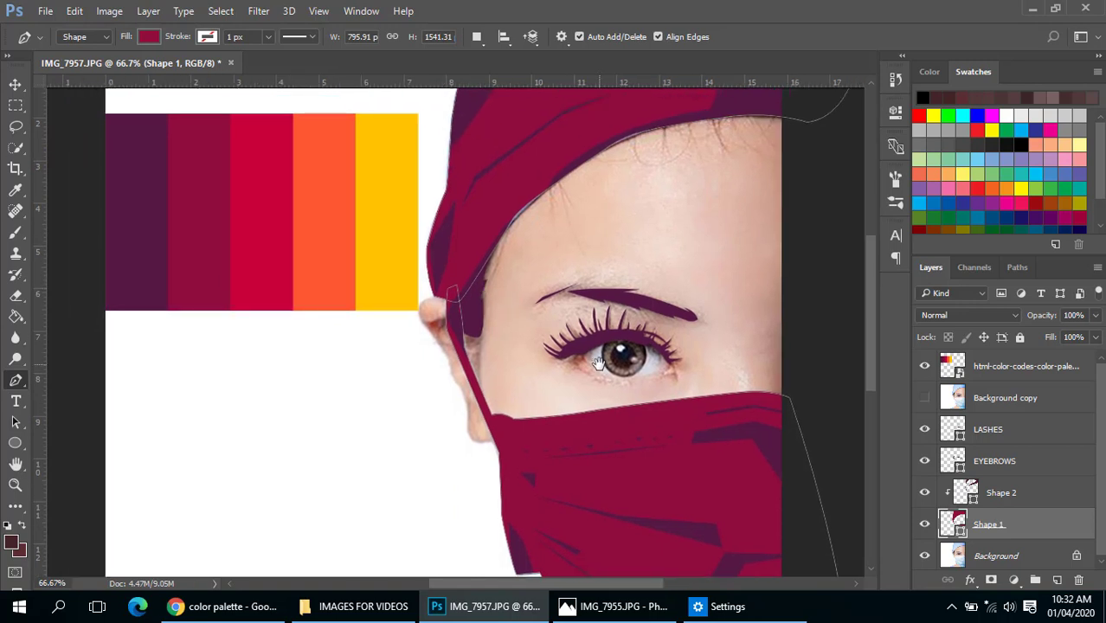
scroll(436, 310, up, 1)
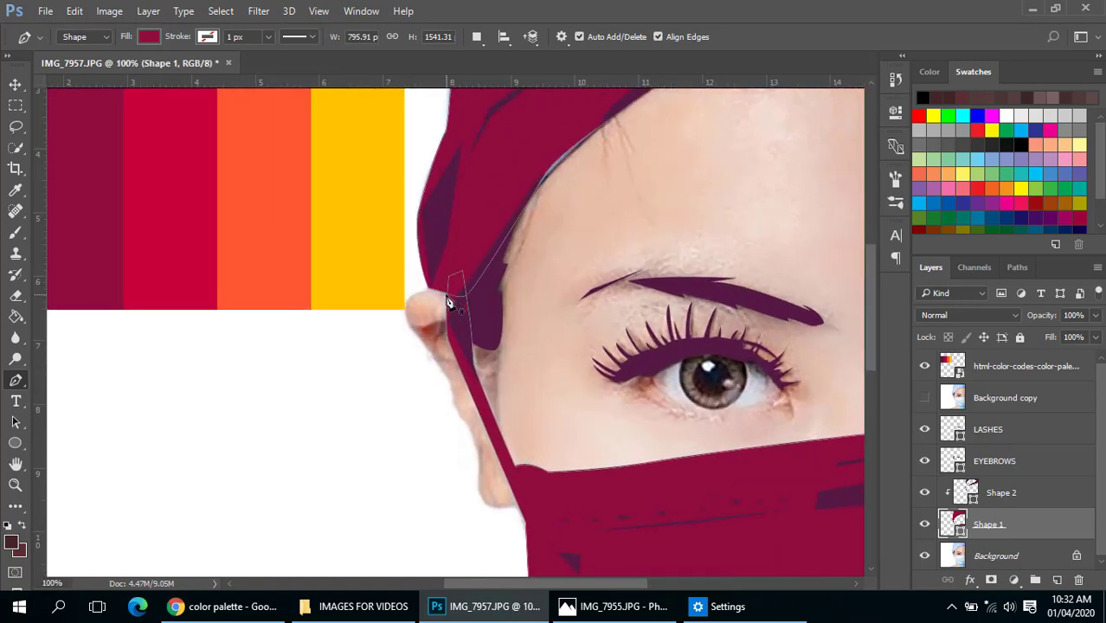
click(450, 296)
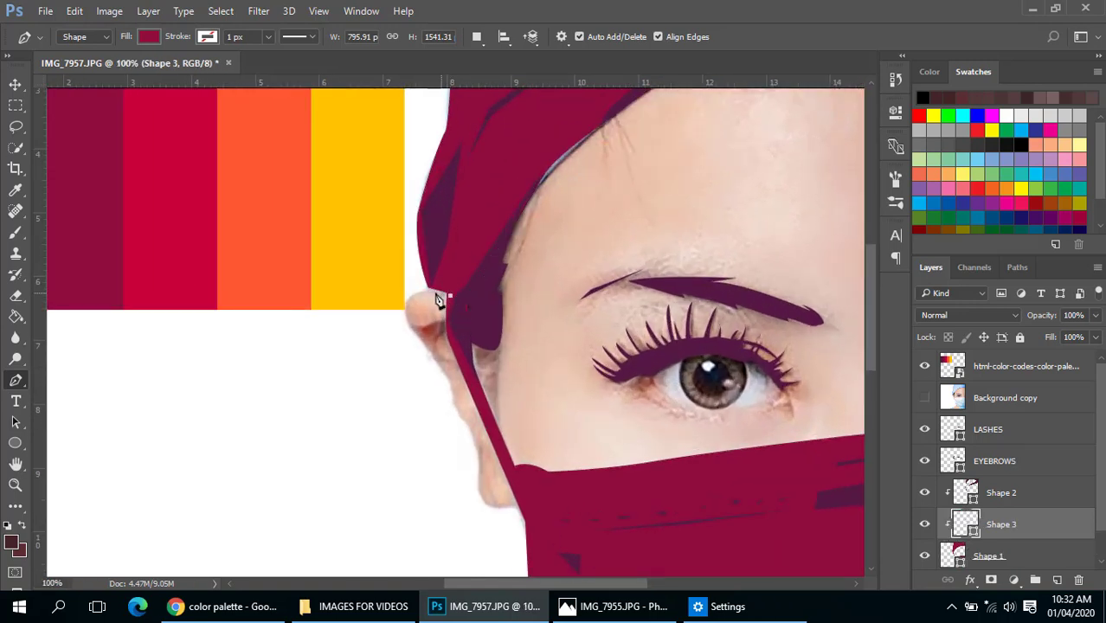
click(925, 399)
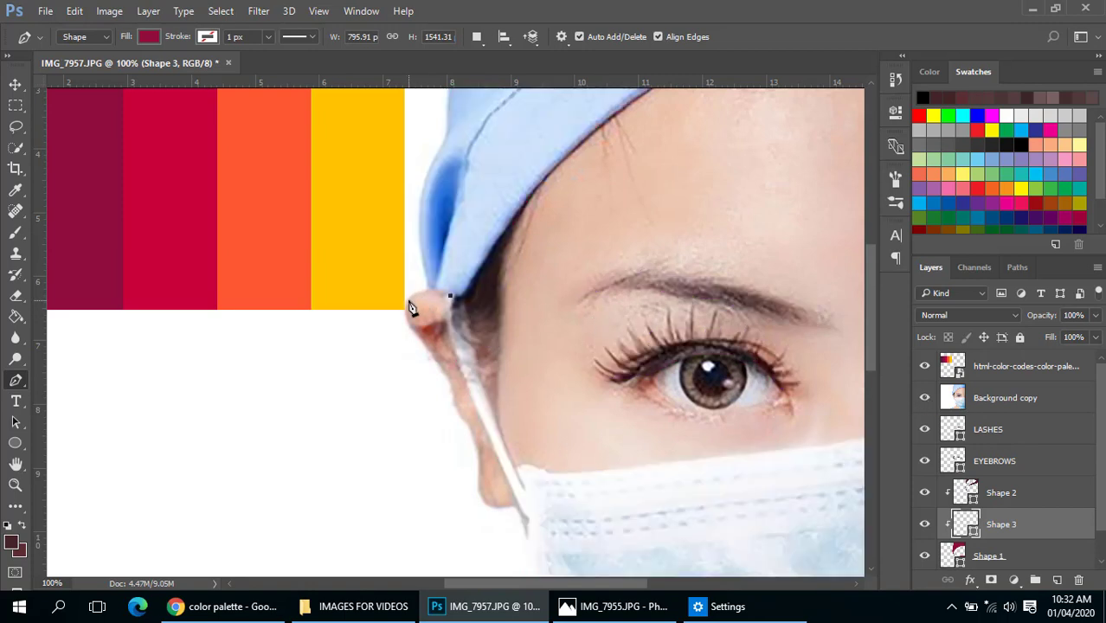
- Trace the ear's outer contour from the cap around the lobe and down to the mask's side edge
drag(409, 301, 426, 346)
drag(454, 397, 476, 446)
drag(482, 492, 535, 503)
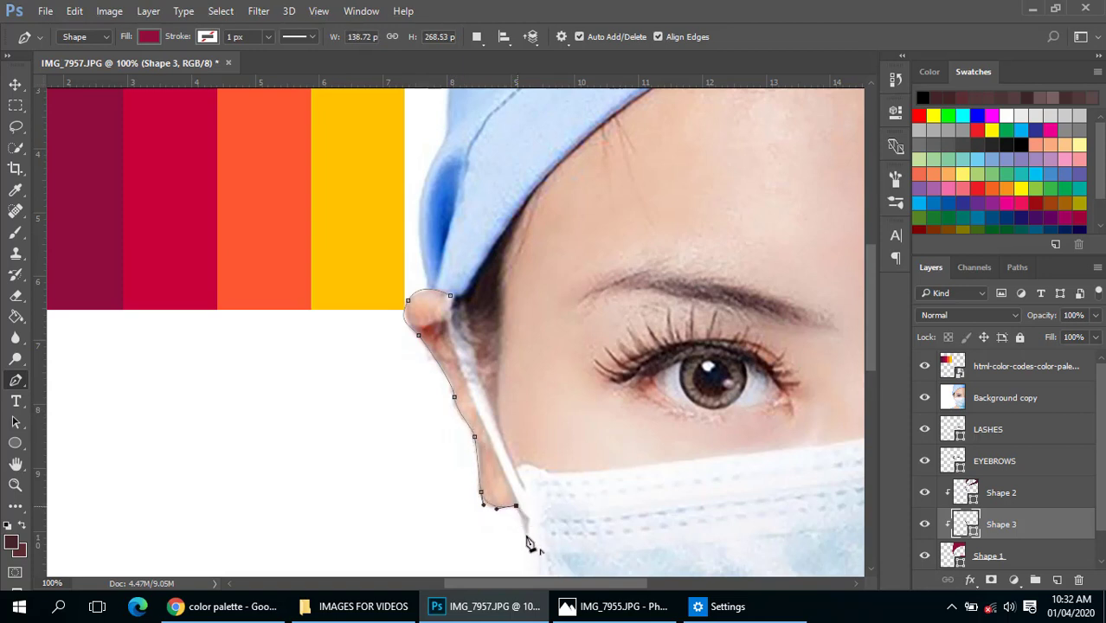
click(526, 540)
key(ctrl+minus)
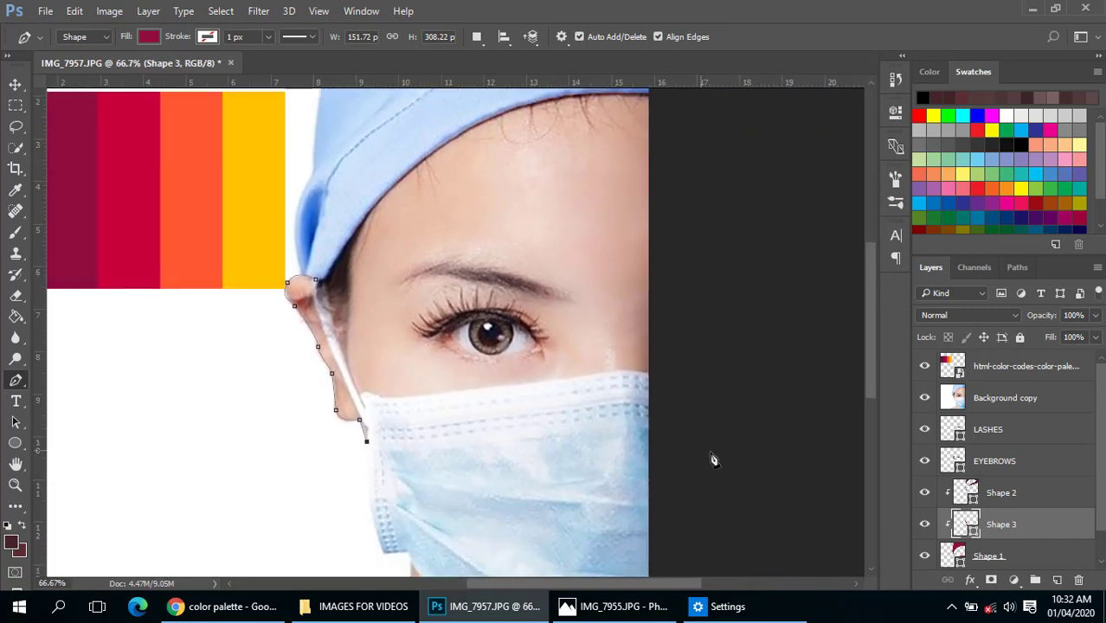
- Extend the face shape across the mask, beyond the canvas and back over the cap, closing it at the top of the ear
click(712, 453)
drag(758, 227, 763, 279)
click(762, 137)
click(550, 140)
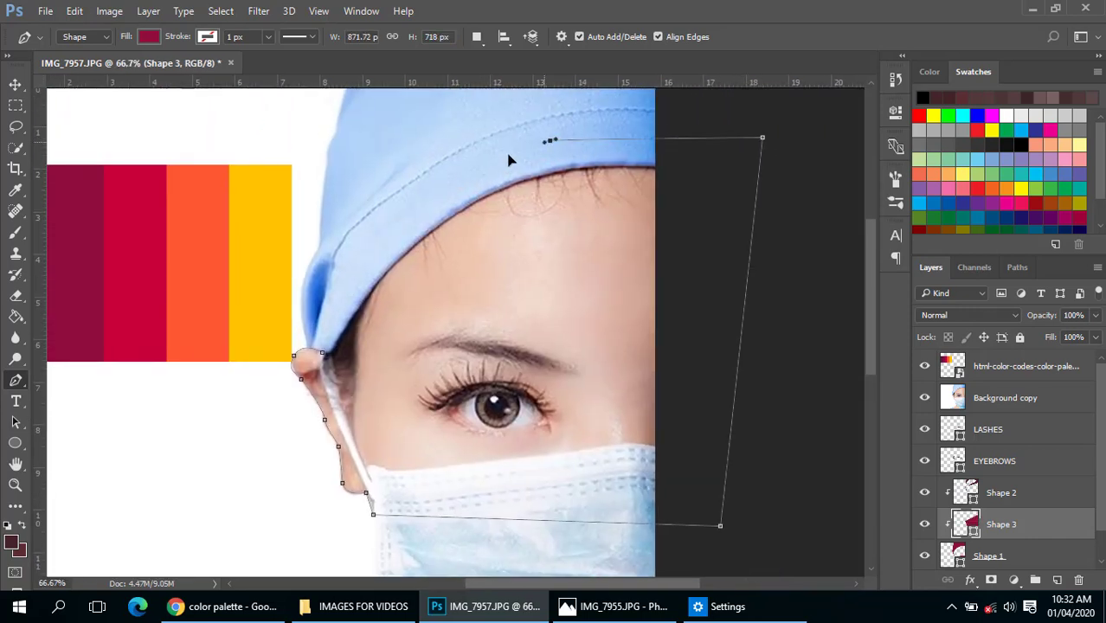
drag(509, 159, 460, 168)
drag(322, 353, 304, 426)
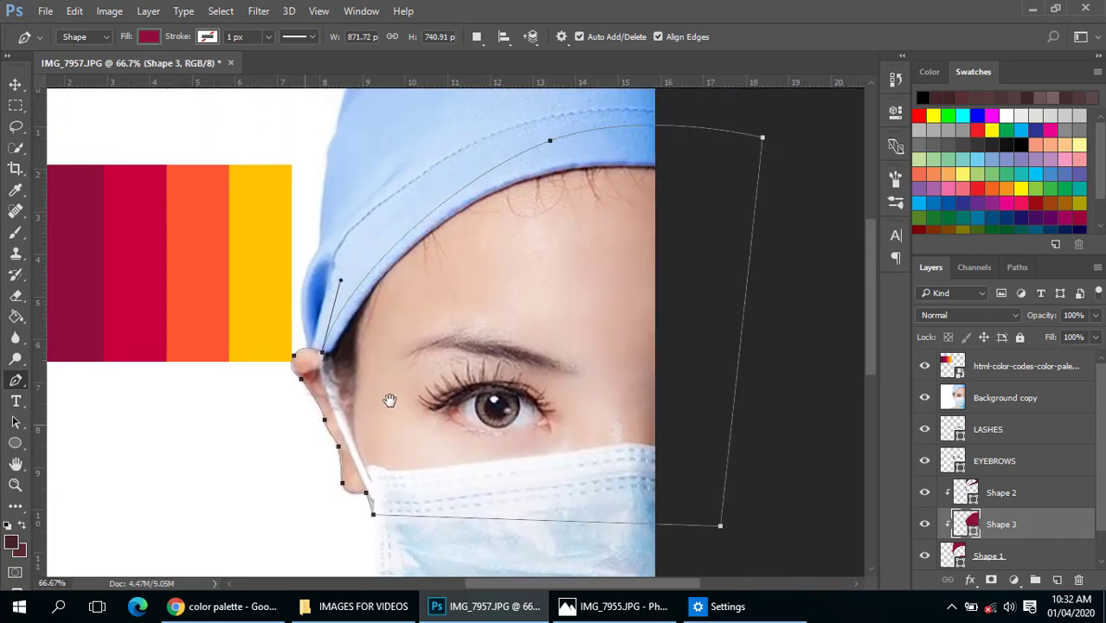
- Set Shape 3's path operation to Combine Shapes and start the neck outline where the neck meets the mask's lower edge
drag(389, 400, 541, 200)
drag(624, 463, 568, 254)
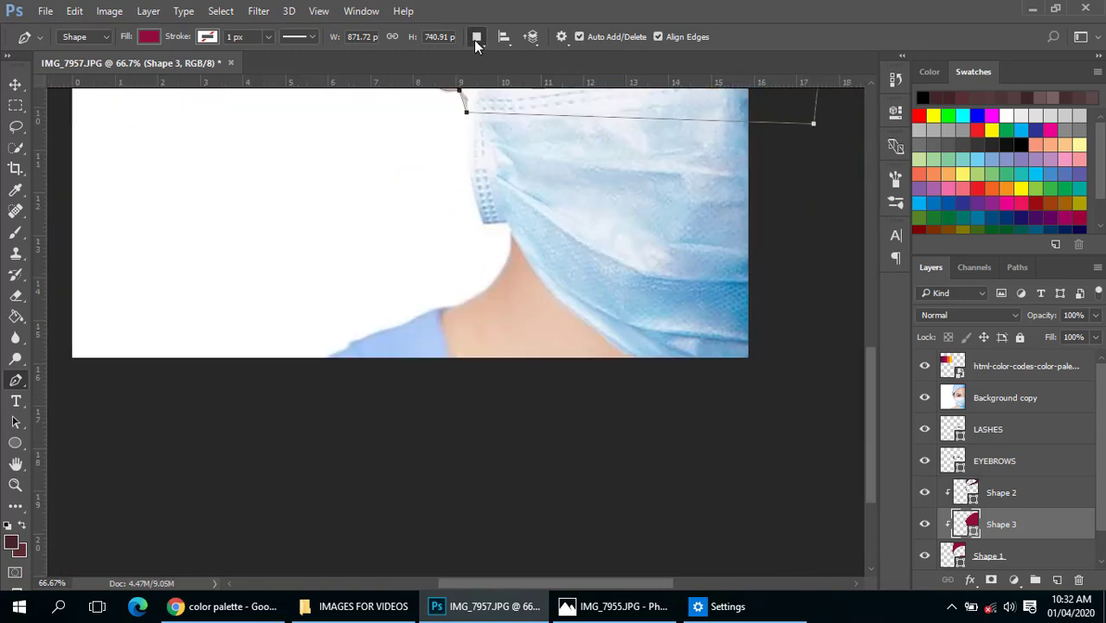
click(476, 36)
click(520, 88)
scroll(502, 281, up, 1)
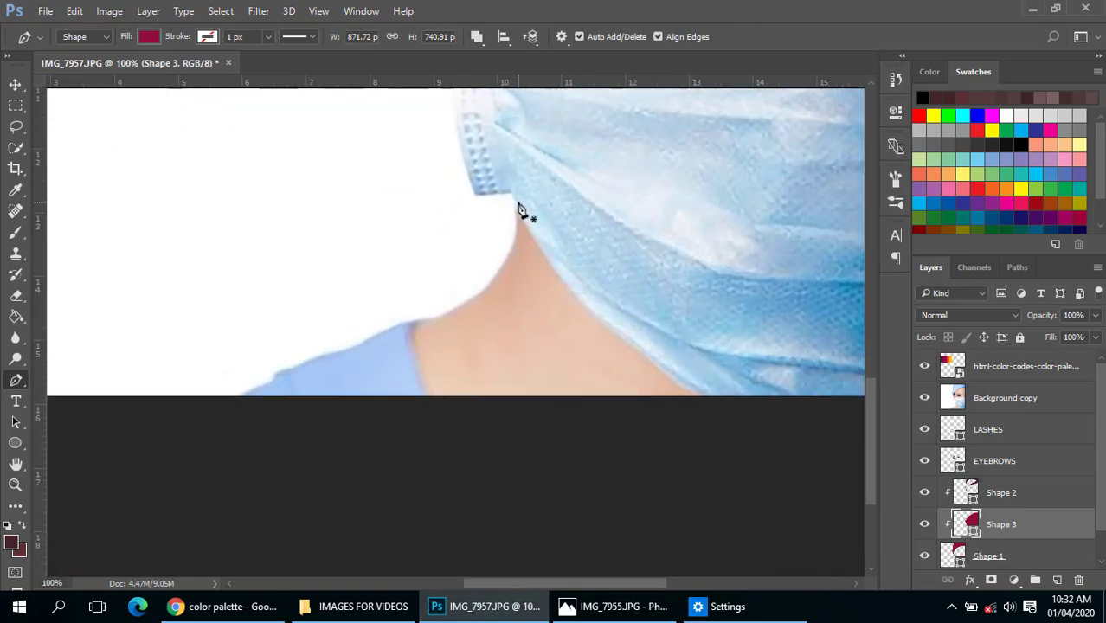
click(515, 198)
drag(461, 309, 409, 337)
click(418, 322)
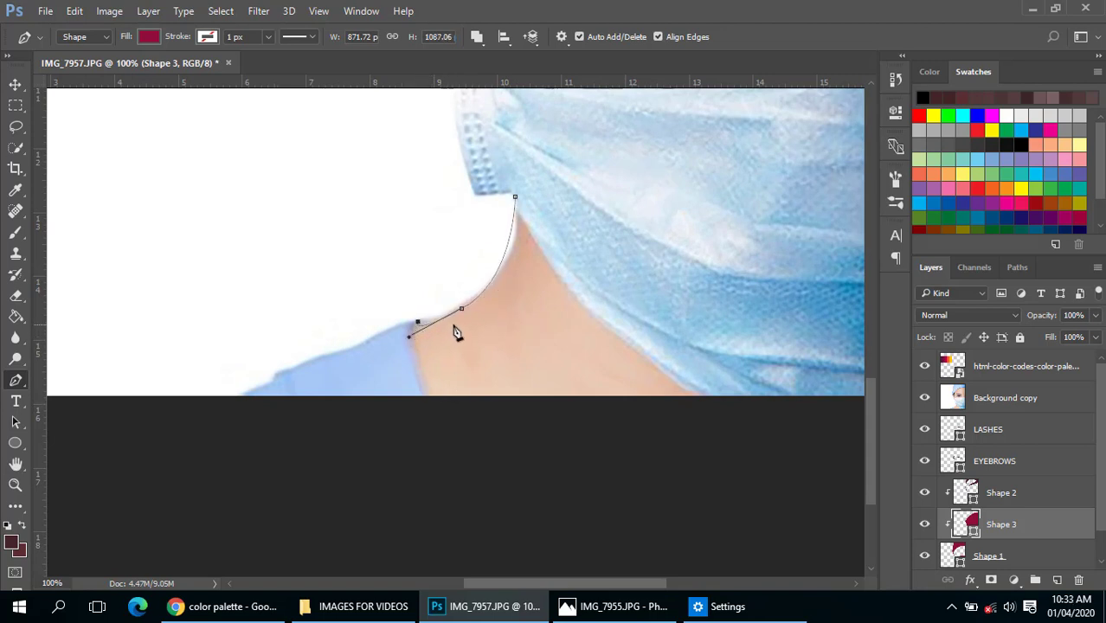
key(ctrl+z)
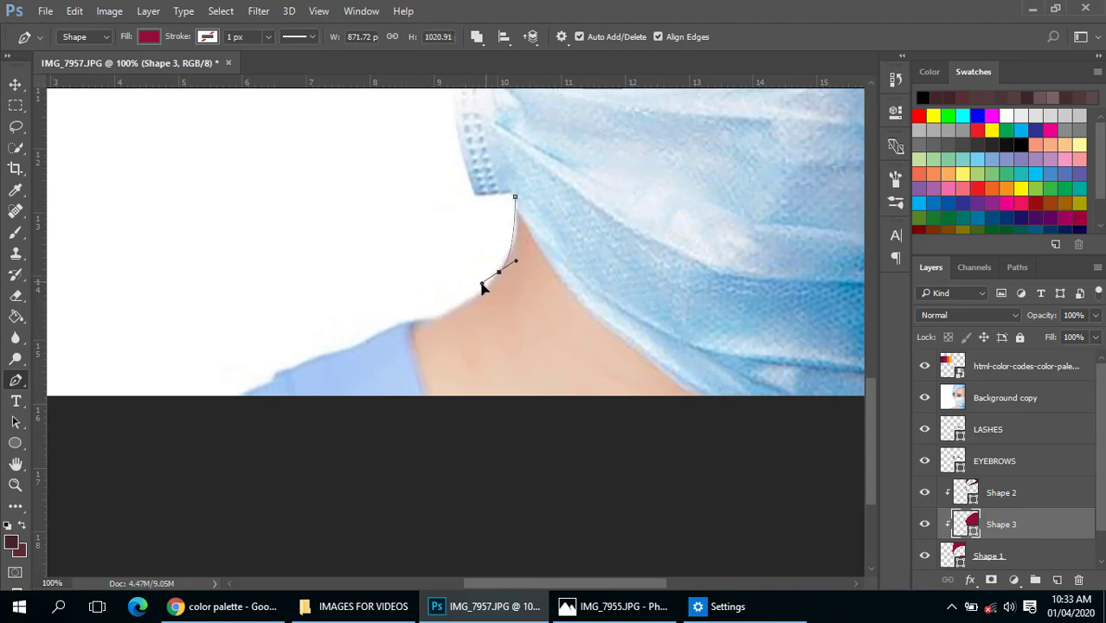
- Trace the neck down to the collar, below the canvas and back under the mask, and close the path
drag(482, 289, 483, 288)
click(443, 315)
drag(414, 322, 408, 330)
drag(447, 425, 472, 455)
drag(714, 433, 765, 442)
drag(743, 375, 729, 369)
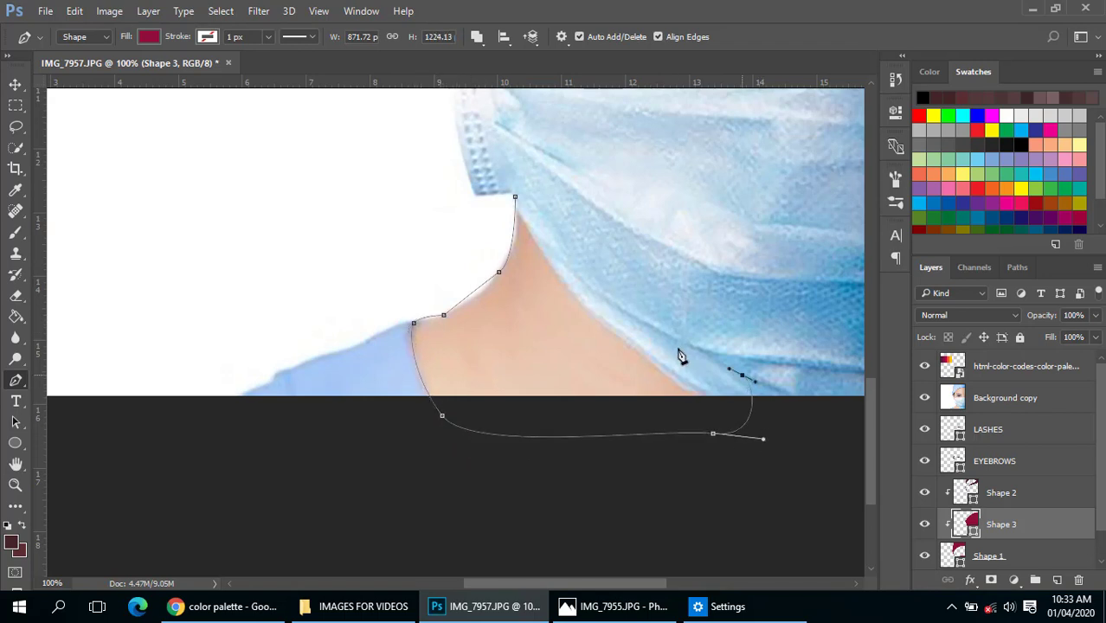
drag(604, 284, 585, 241)
click(516, 197)
- Hide the Background copy layer and move Shape 3 beneath Shape 1 in the layer stack
click(925, 399)
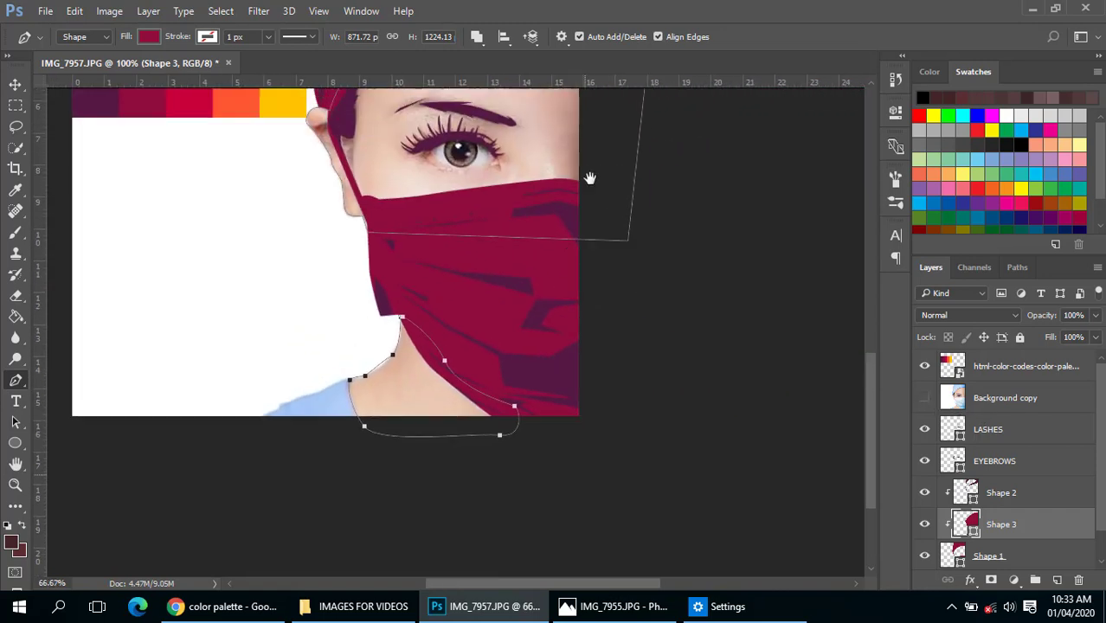
key(ctrl+minus)
key(ctrl+minus)
drag(488, 313, 585, 312)
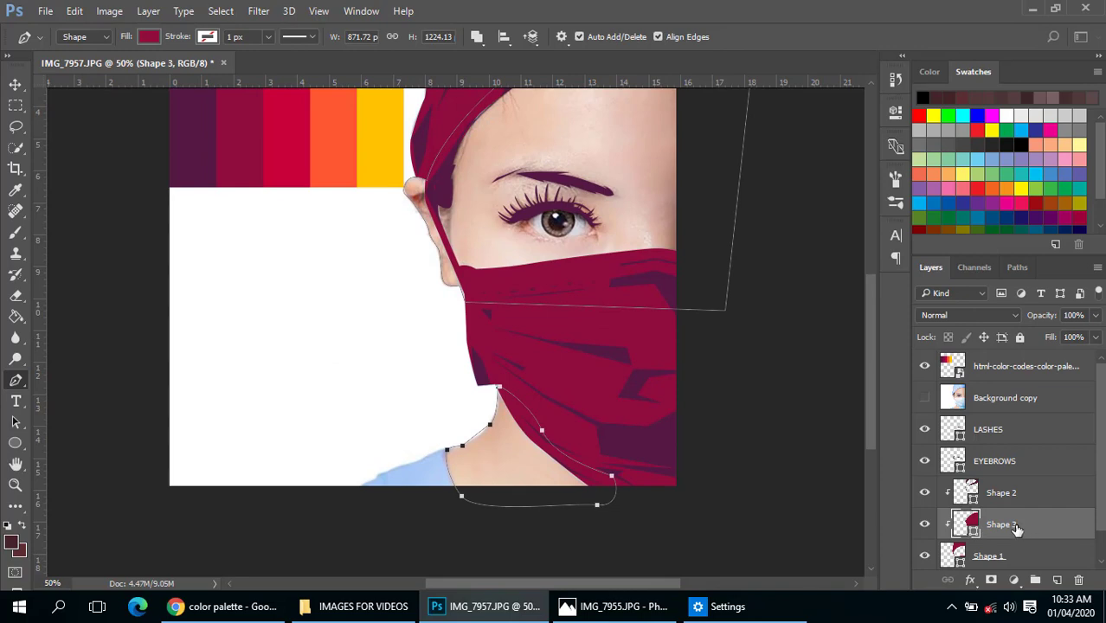
scroll(1017, 530, down, 1)
drag(995, 493, 989, 534)
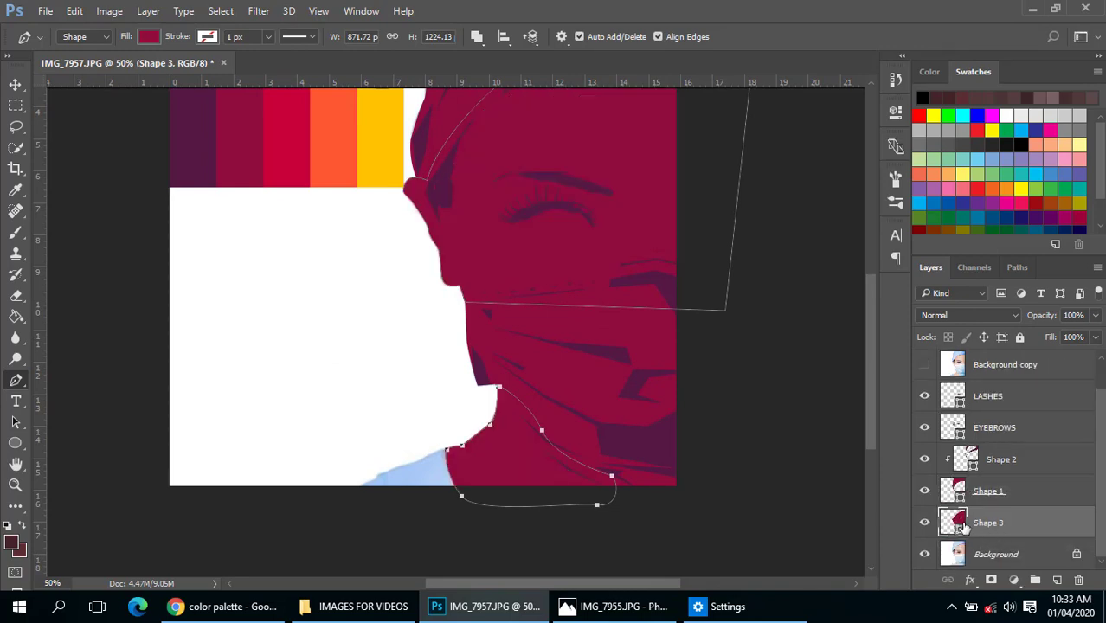
- Fill Shape 3 with the orange sampled from the colour palette image
double_click(956, 530)
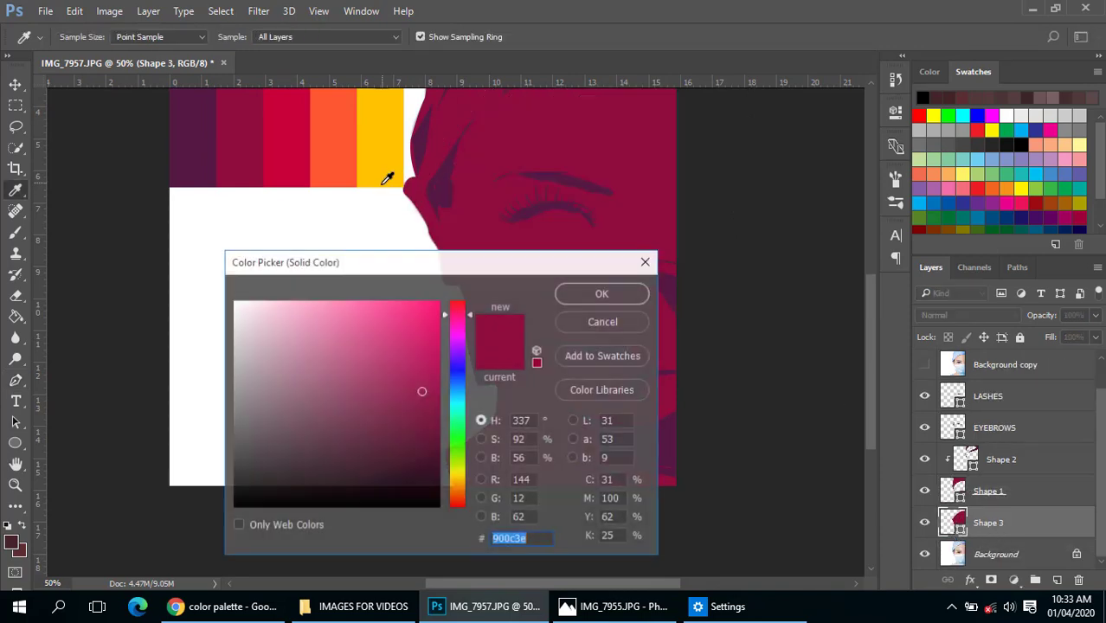
click(339, 156)
click(603, 292)
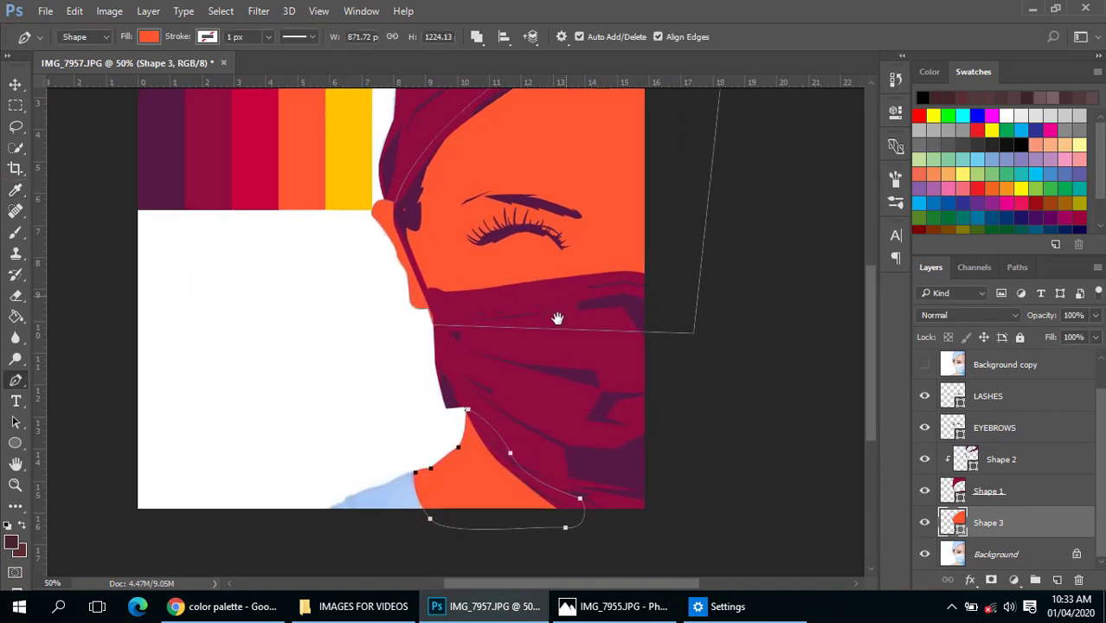
key(Return)
- Examine the recoloured face, from the cap and eye area down to the mask and neck
key(space)
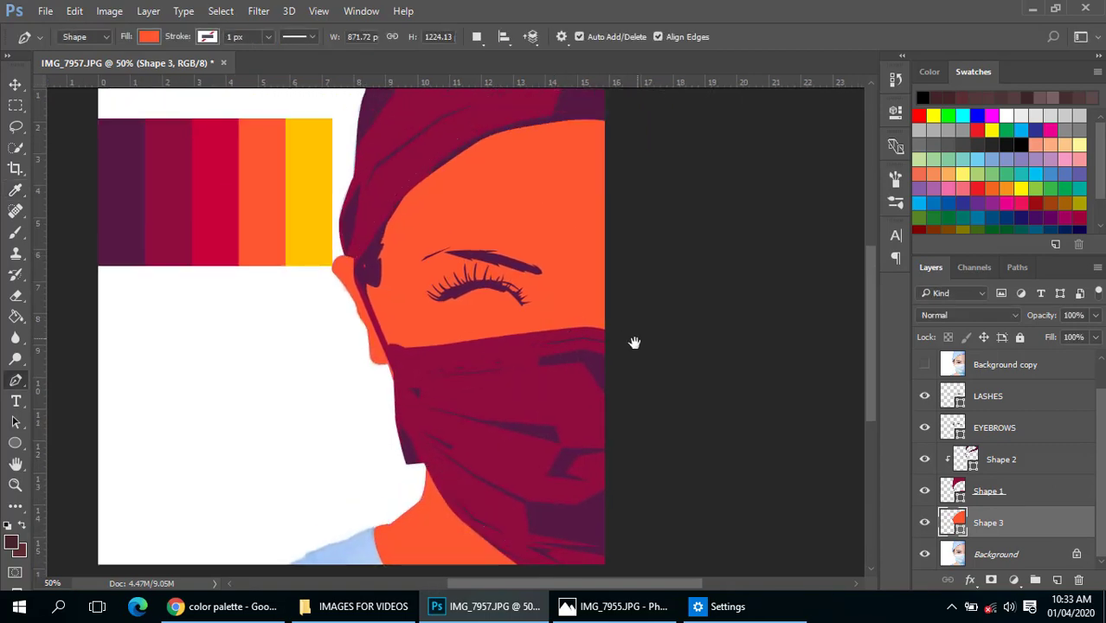
alt+click(585, 352)
ctrl+click(580, 351)
ctrl+click(578, 350)
ctrl+click(579, 351)
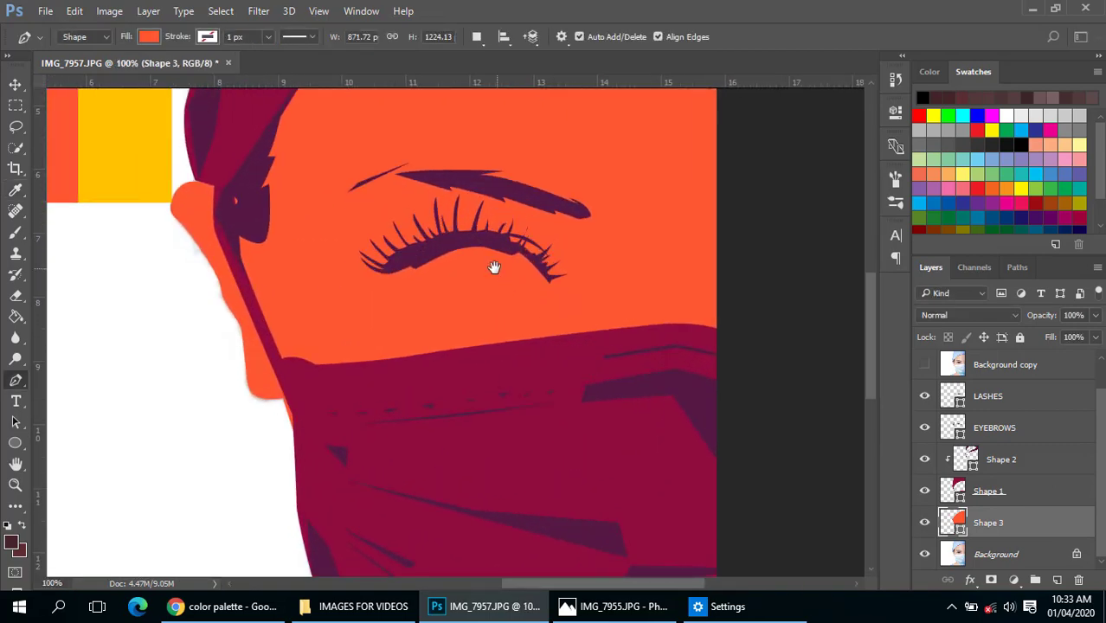
drag(494, 267, 586, 386)
alt+click(586, 386)
alt+click(586, 386)
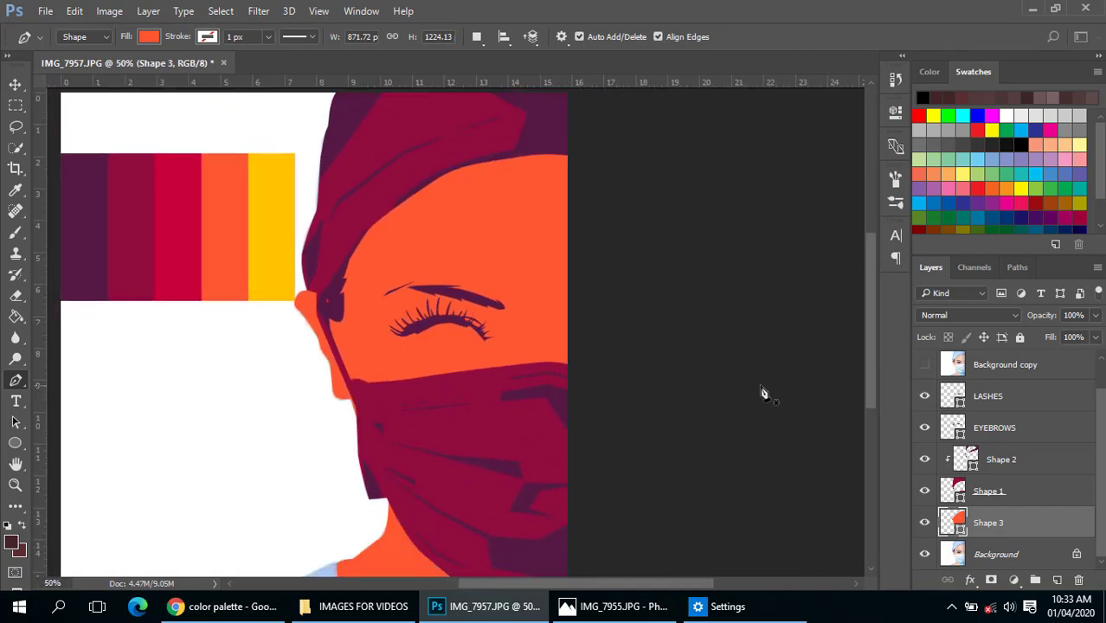
drag(414, 333, 457, 345)
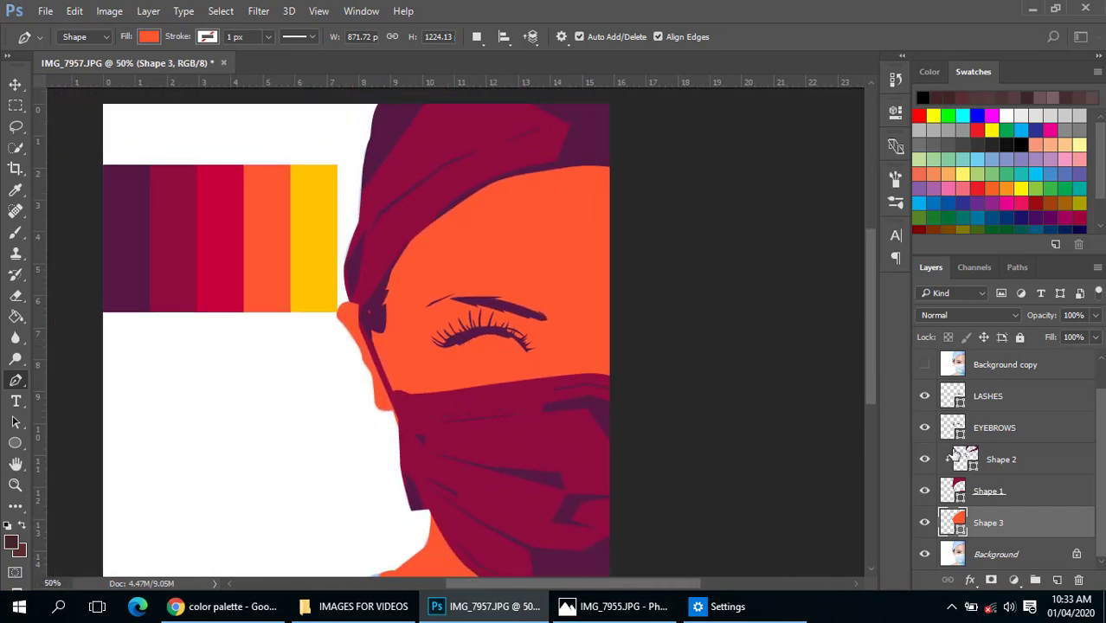
- Show the Background copy layer and select the EYEBROWS layer, with the eye in close view
click(960, 488)
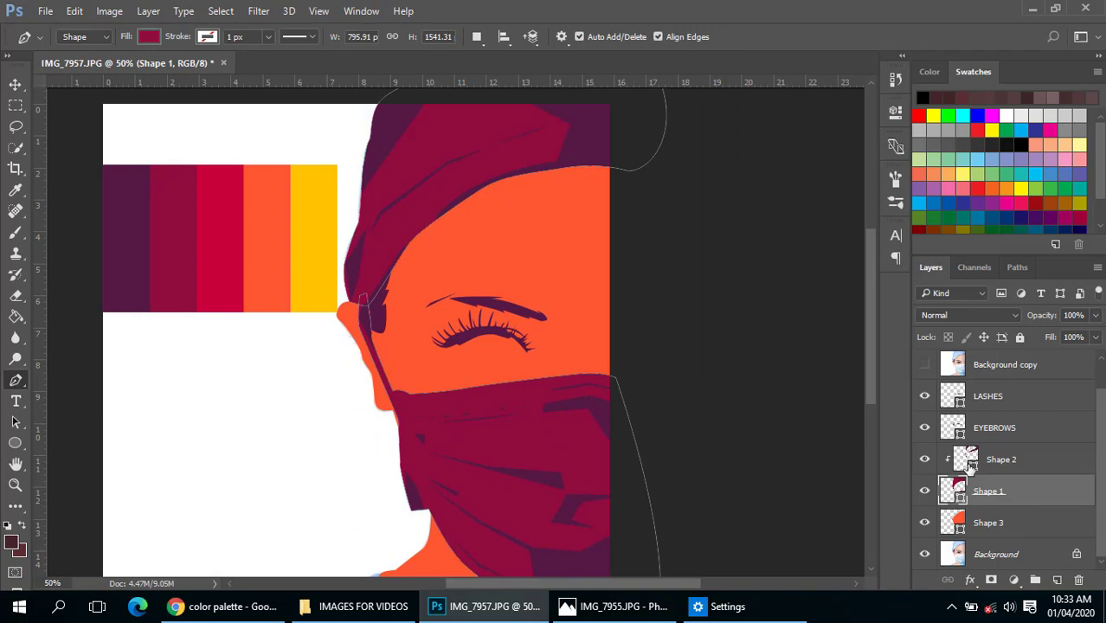
click(970, 460)
click(963, 428)
click(957, 398)
scroll(955, 411, up, 1)
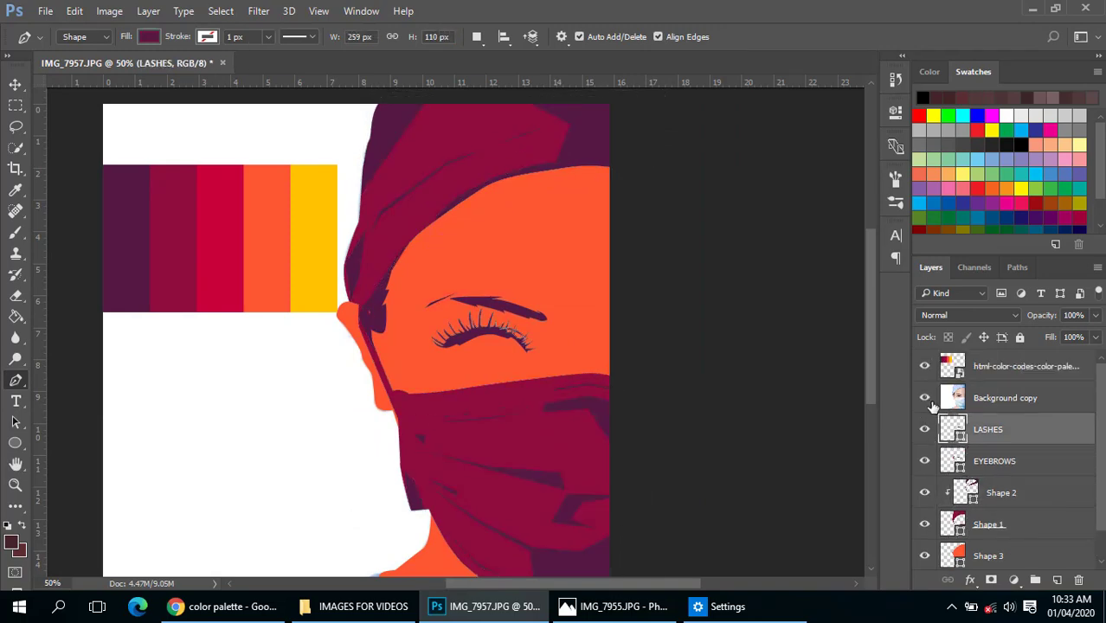
ctrl+click(490, 303)
click(996, 465)
ctrl+click(516, 393)
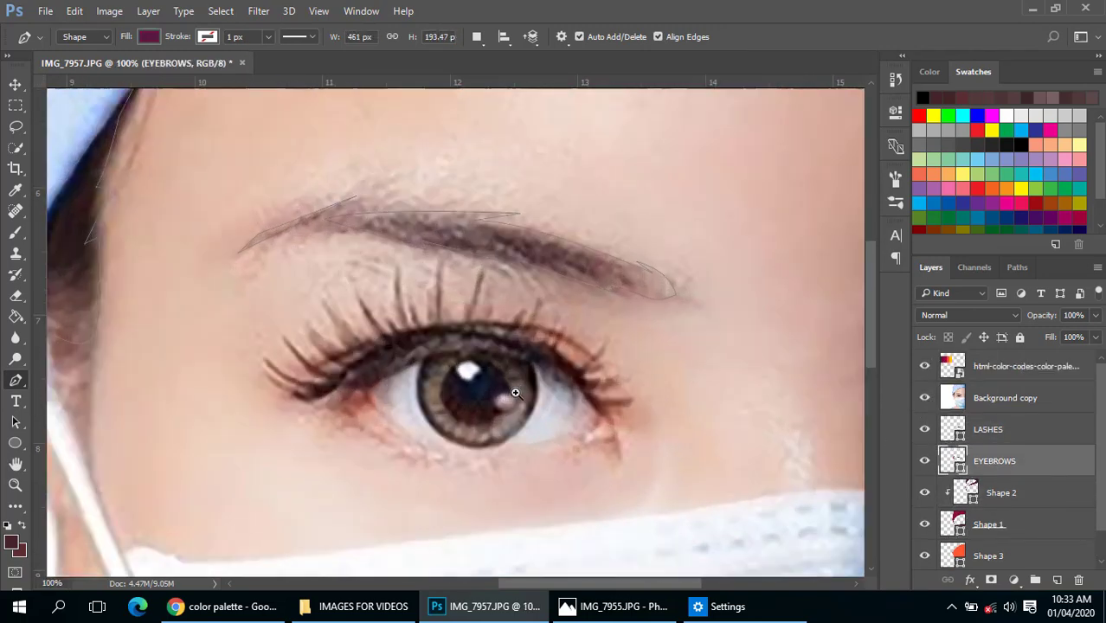
key(ctrl+plus)
- Add a new layer above EYEBROWS and name it EYES
click(1057, 580)
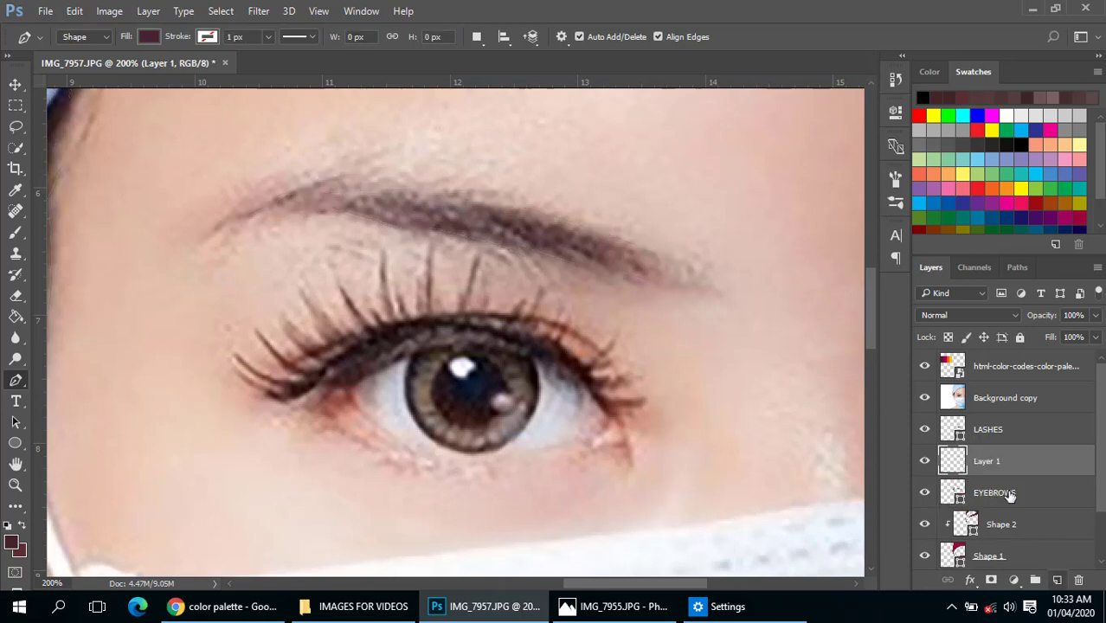
double_click(985, 461)
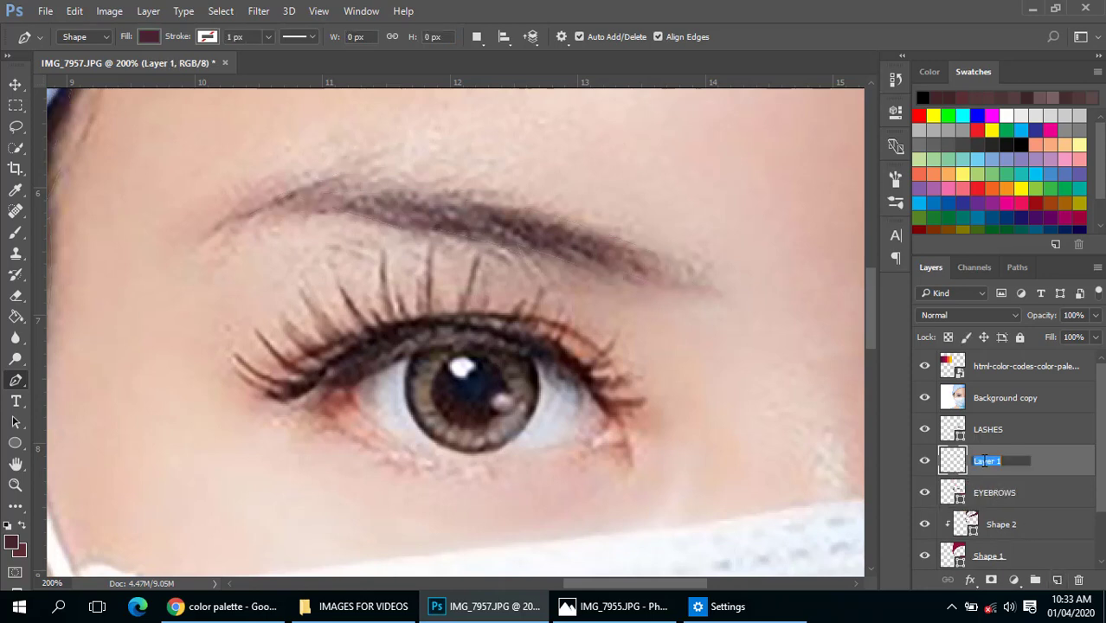
text(EYES)
key(Return)
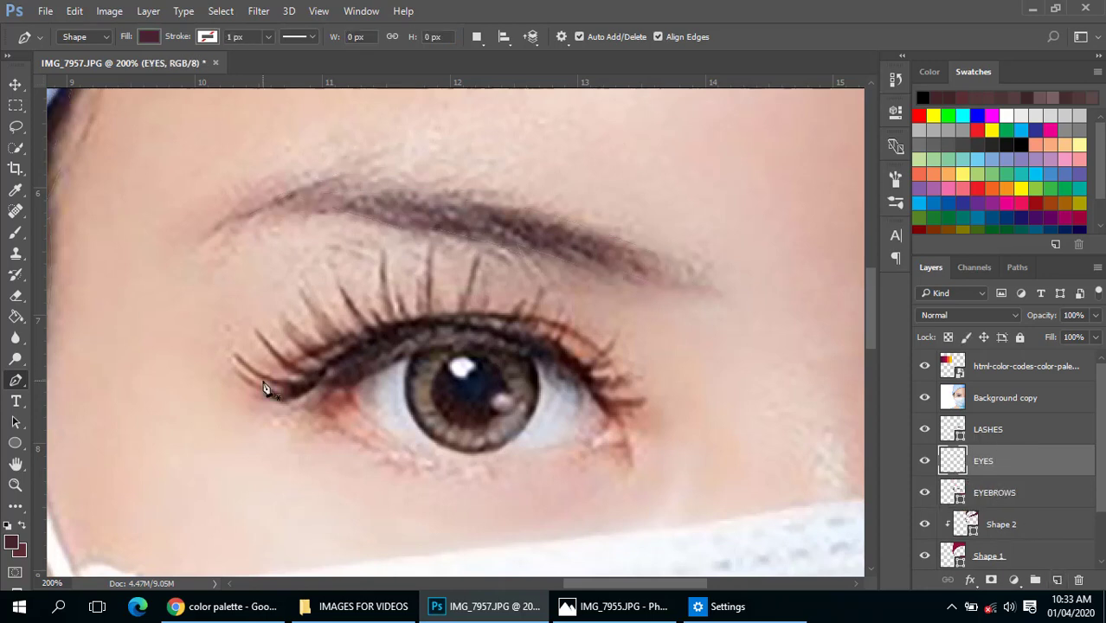
- Draw a circle about 85 px across around the iris's outer edge on the EYES layer
key(u)
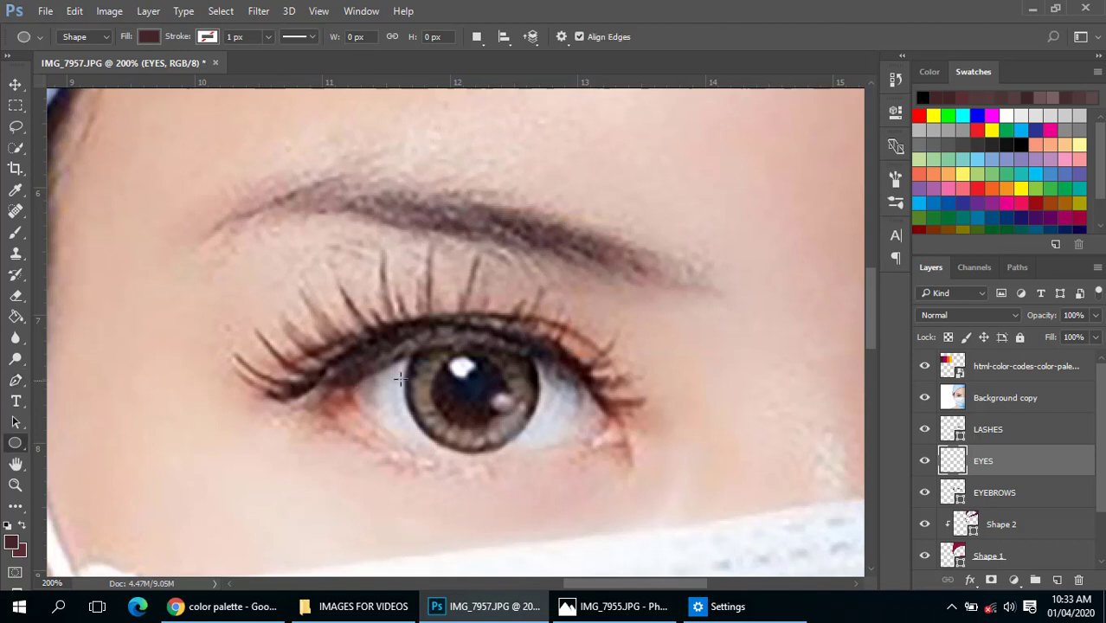
click(417, 332)
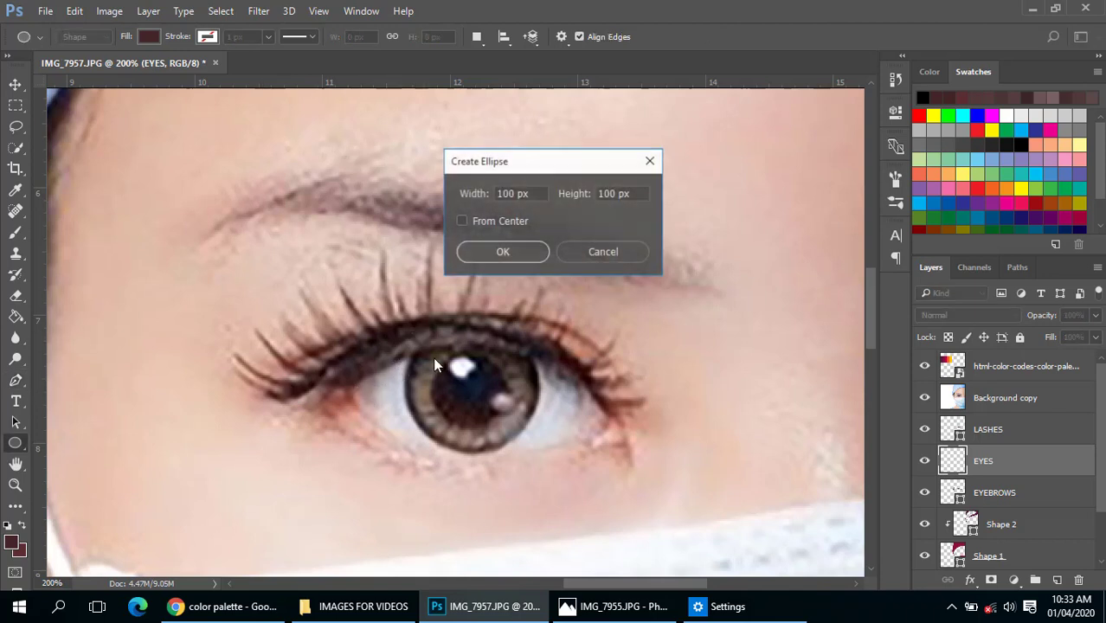
click(596, 253)
drag(417, 326, 526, 457)
drag(534, 469, 538, 470)
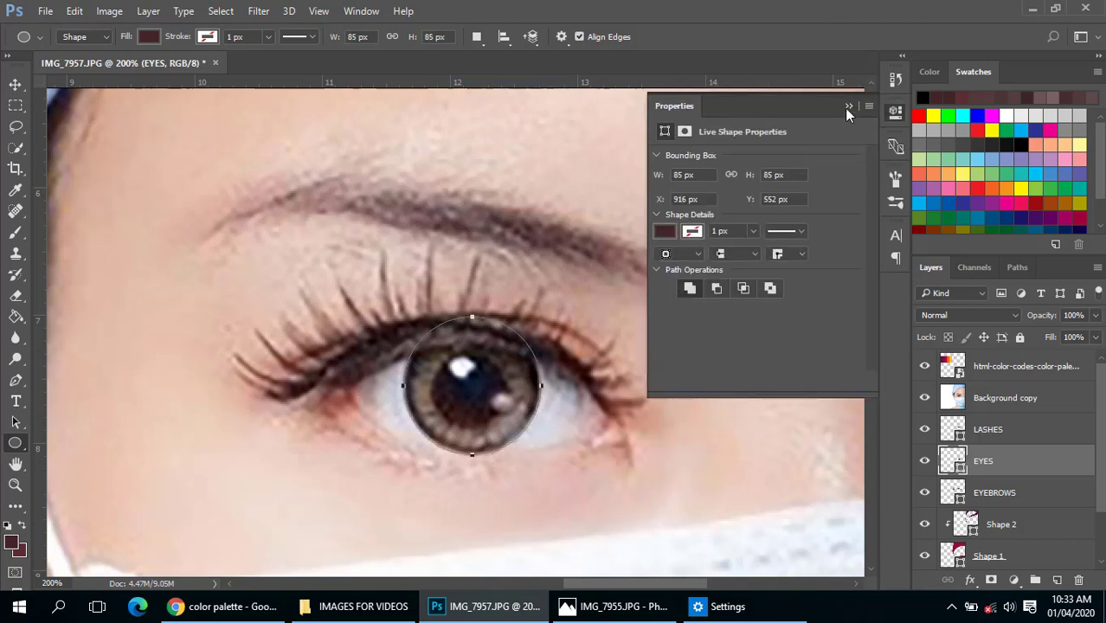
click(848, 107)
- Add a new layer above EYES and draw a circle about 74 px across just inside the iris's edge
click(1058, 580)
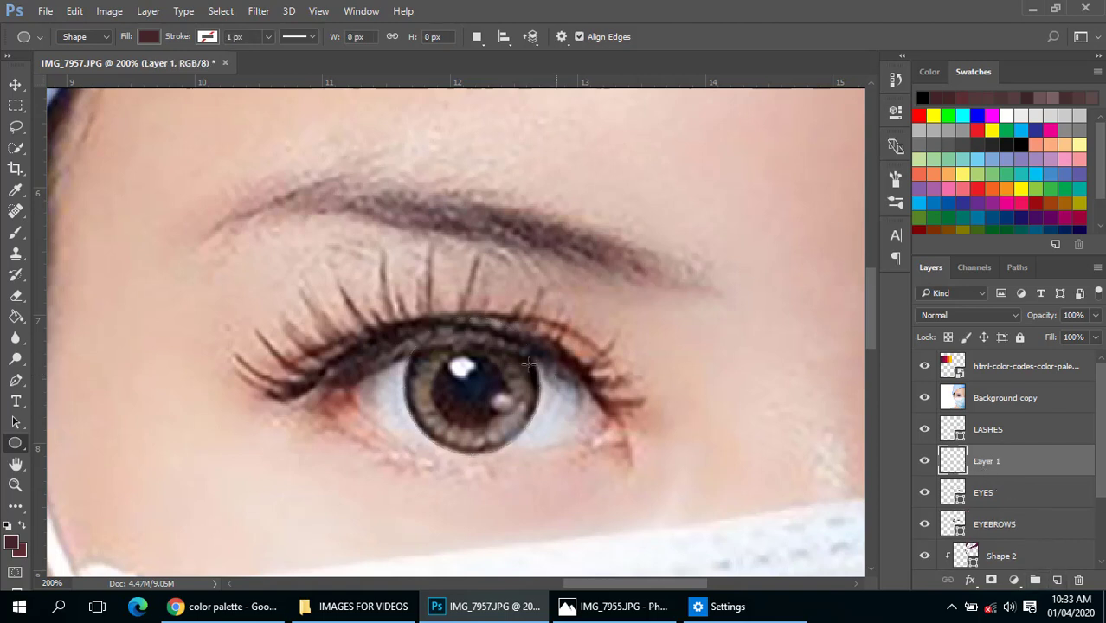
drag(417, 340, 530, 458)
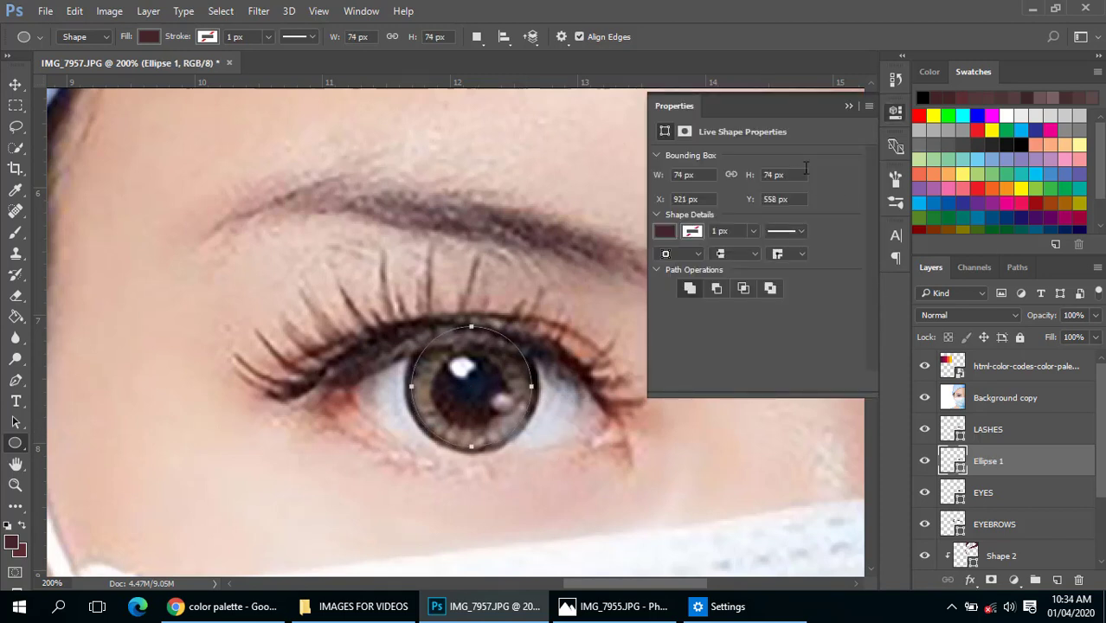
click(850, 107)
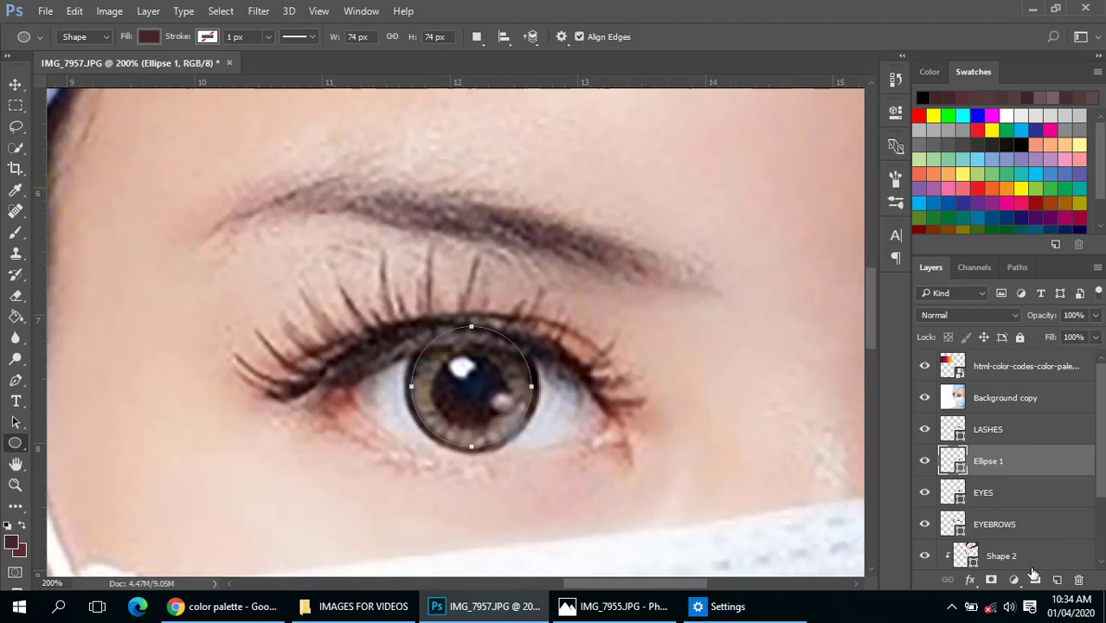
- Draw a circle about 49 px across over the pupil on another new layer, and hide the Background copy layer
click(1057, 580)
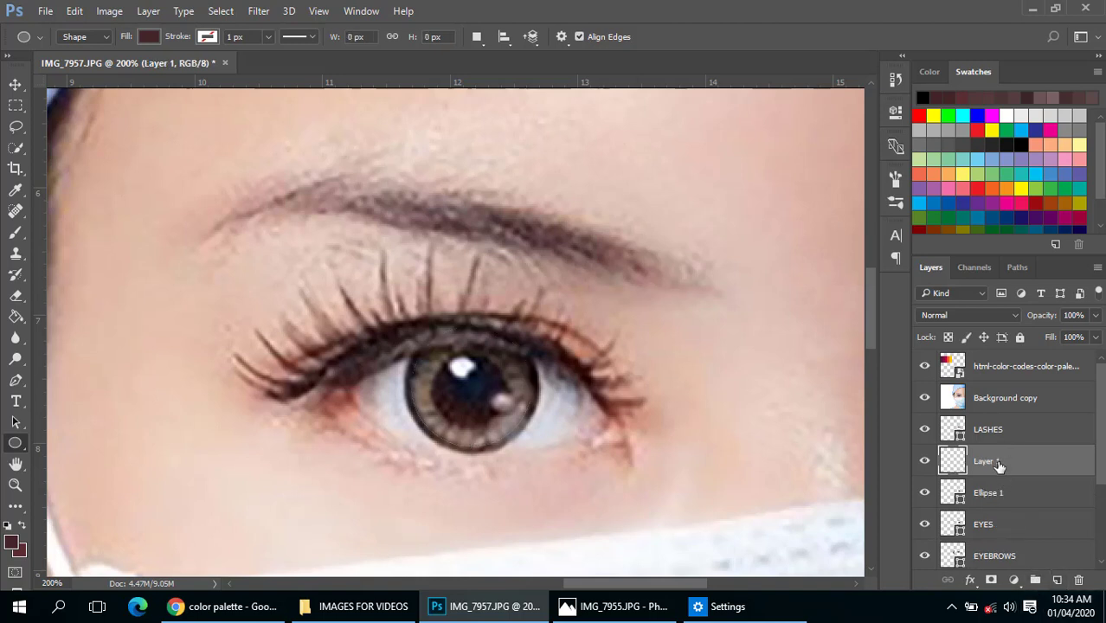
drag(438, 353, 508, 479)
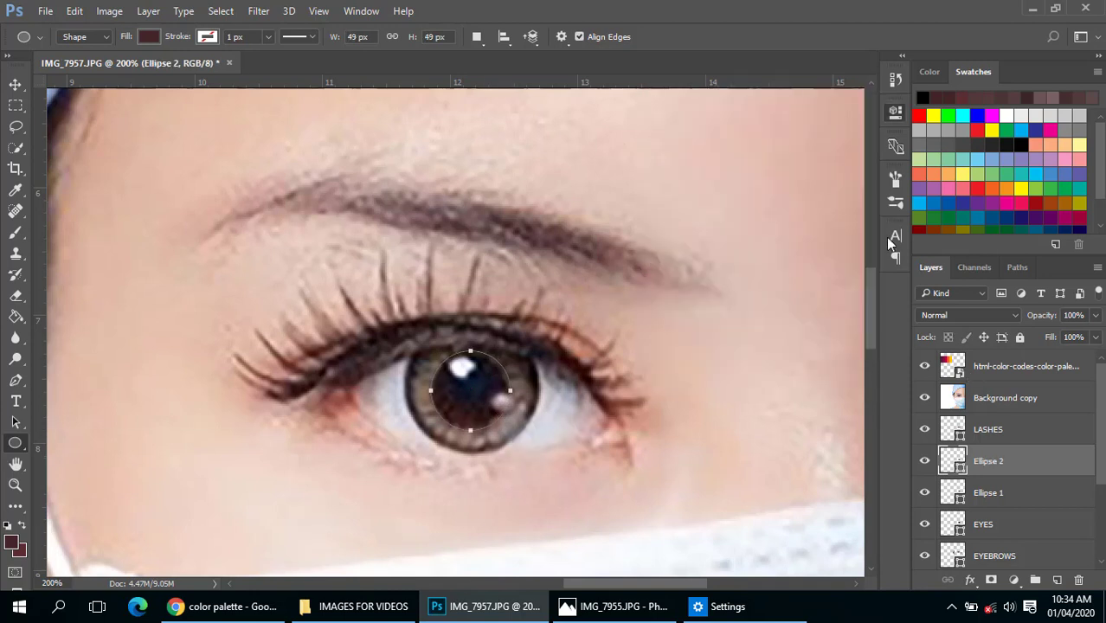
click(925, 397)
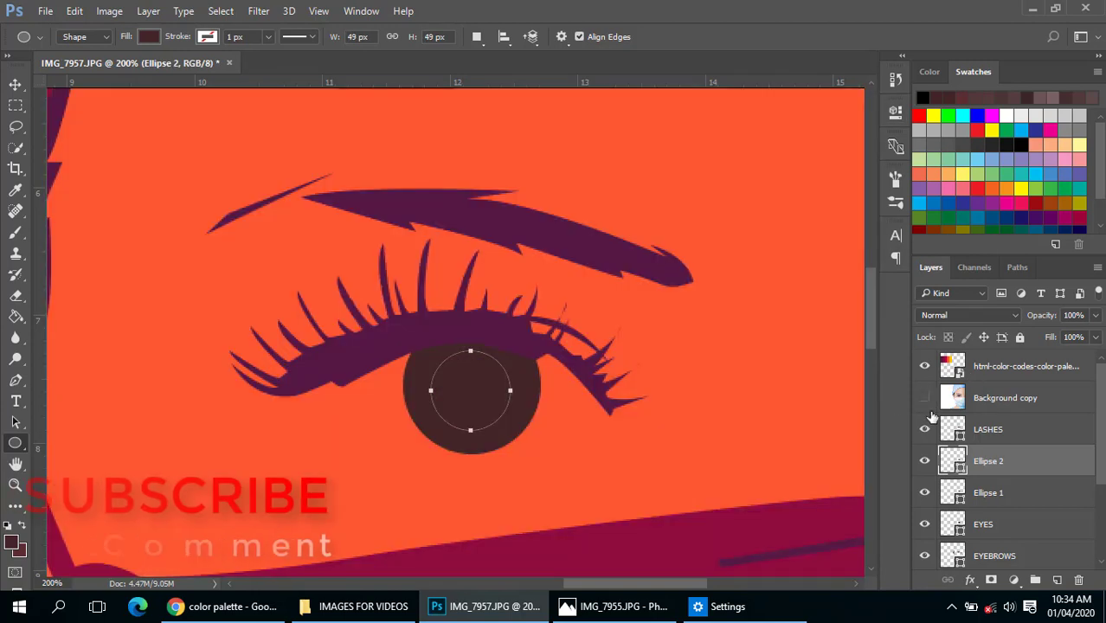
- Fill the EYES circle with the dark purple sampled from the eyelashes
click(959, 495)
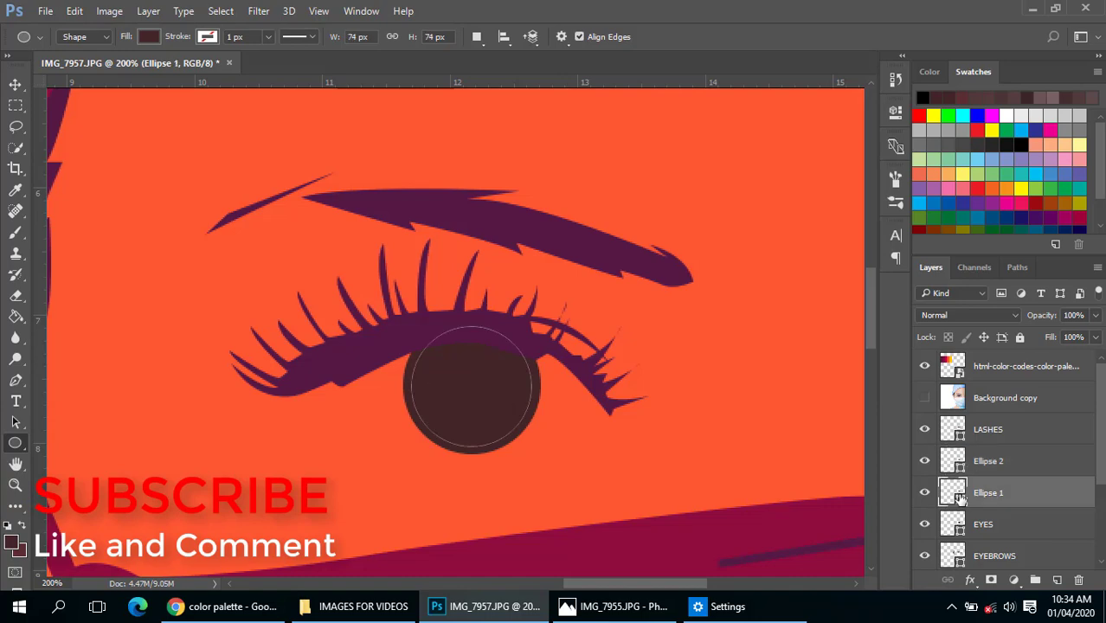
alt+click(542, 406)
drag(459, 402, 521, 389)
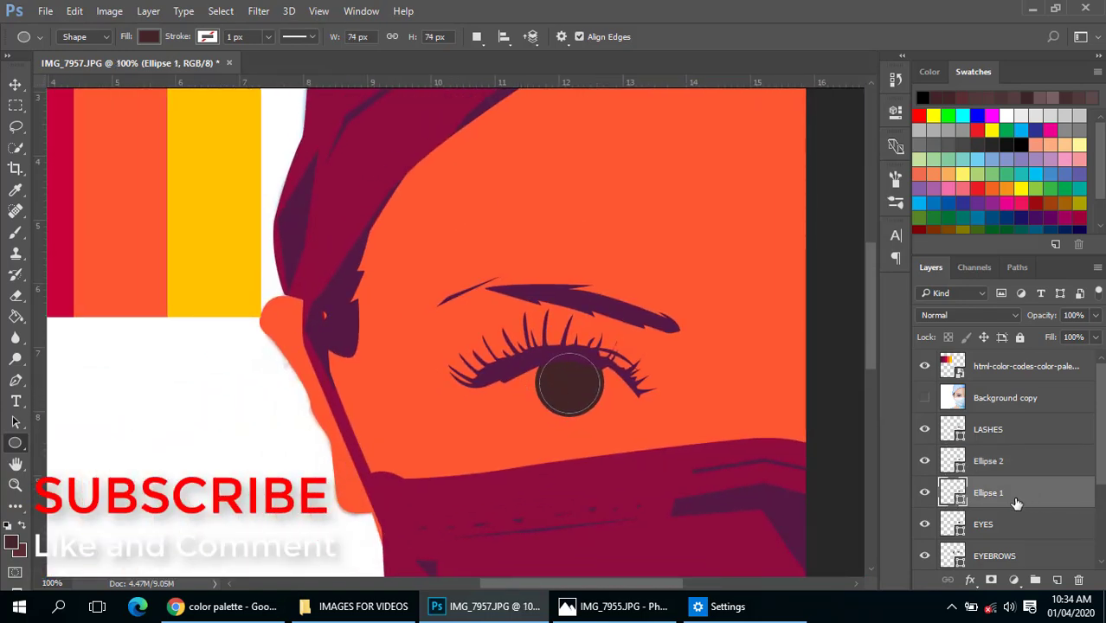
double_click(954, 524)
drag(532, 266, 251, 380)
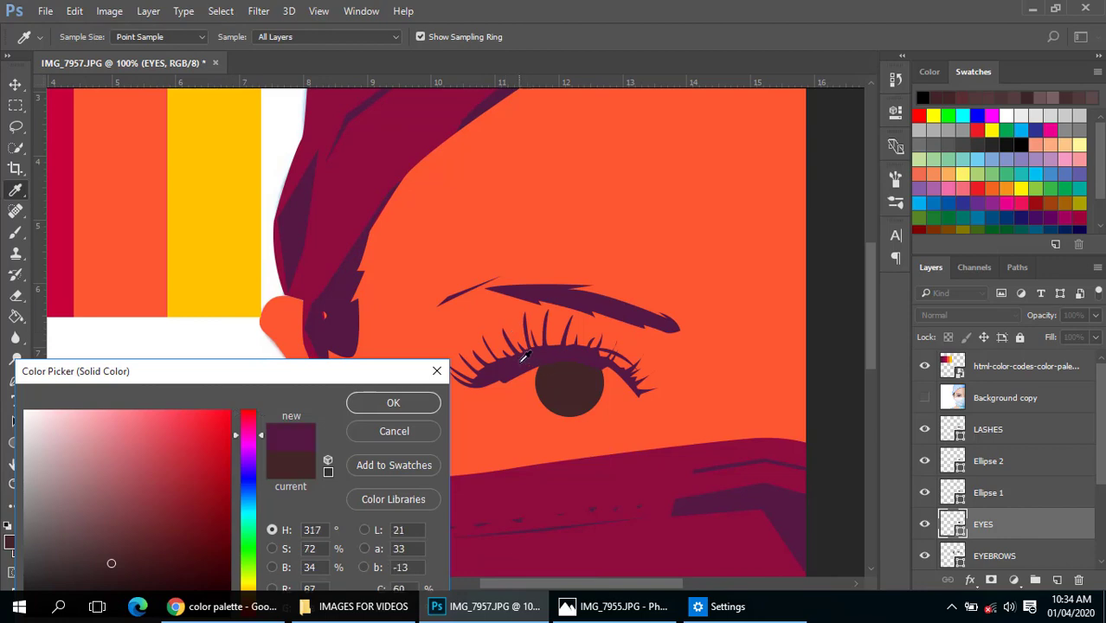
click(525, 355)
click(393, 403)
- Fill the Ellipse 2 pupil circle with the crimson 900c3e sampled from the mask
double_click(953, 460)
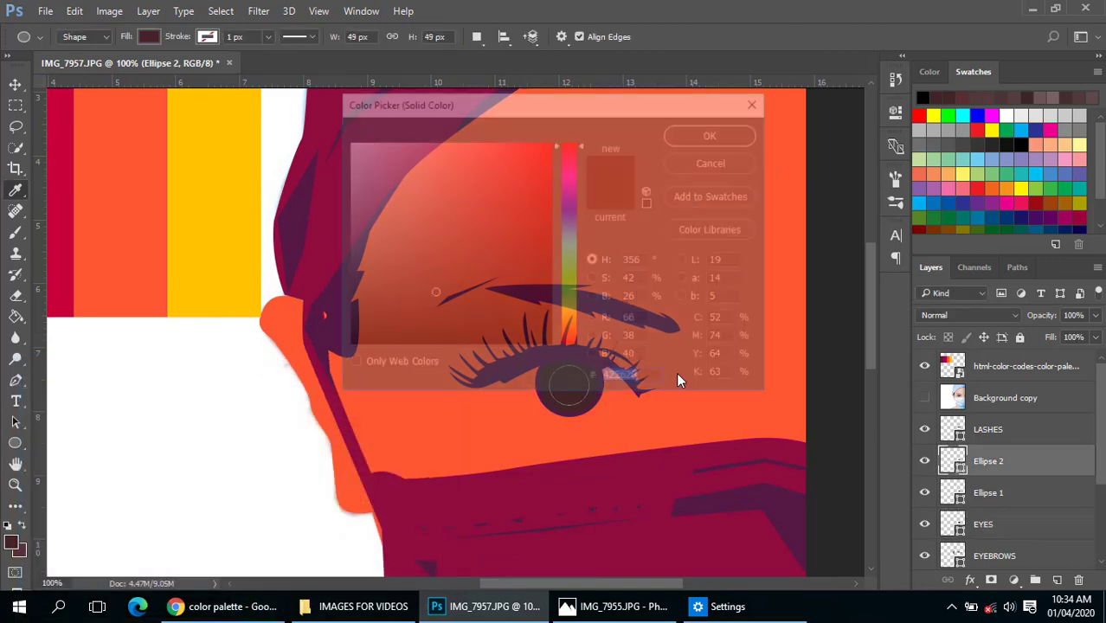
click(601, 469)
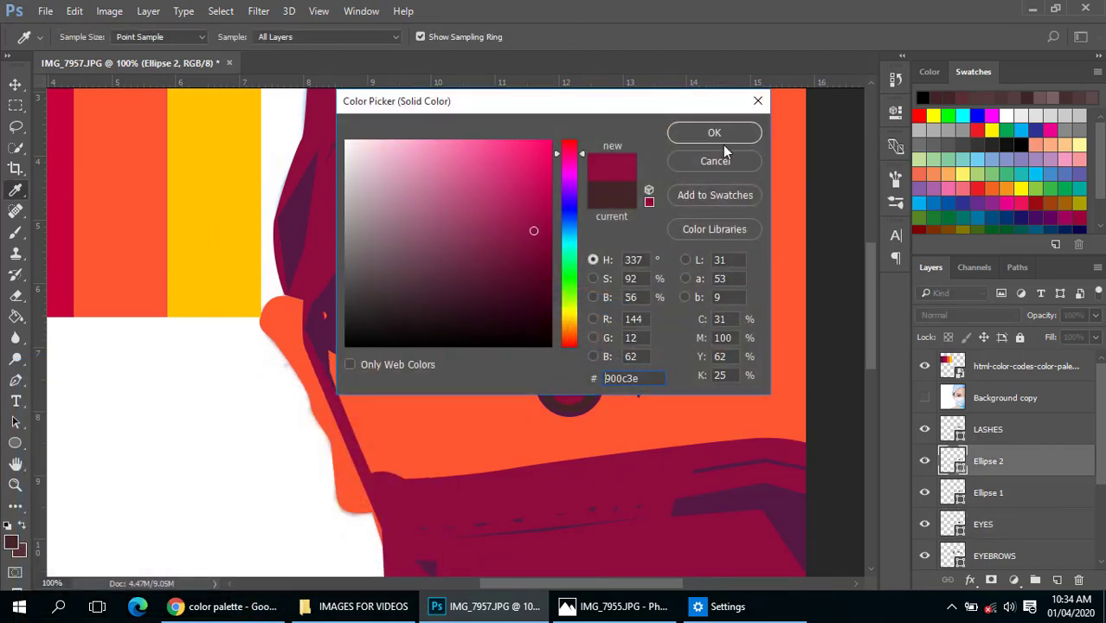
click(714, 132)
- Change the Ellipse 2 pupil fill to the dark purple 571845 sampled from the hair beside the ear
double_click(956, 463)
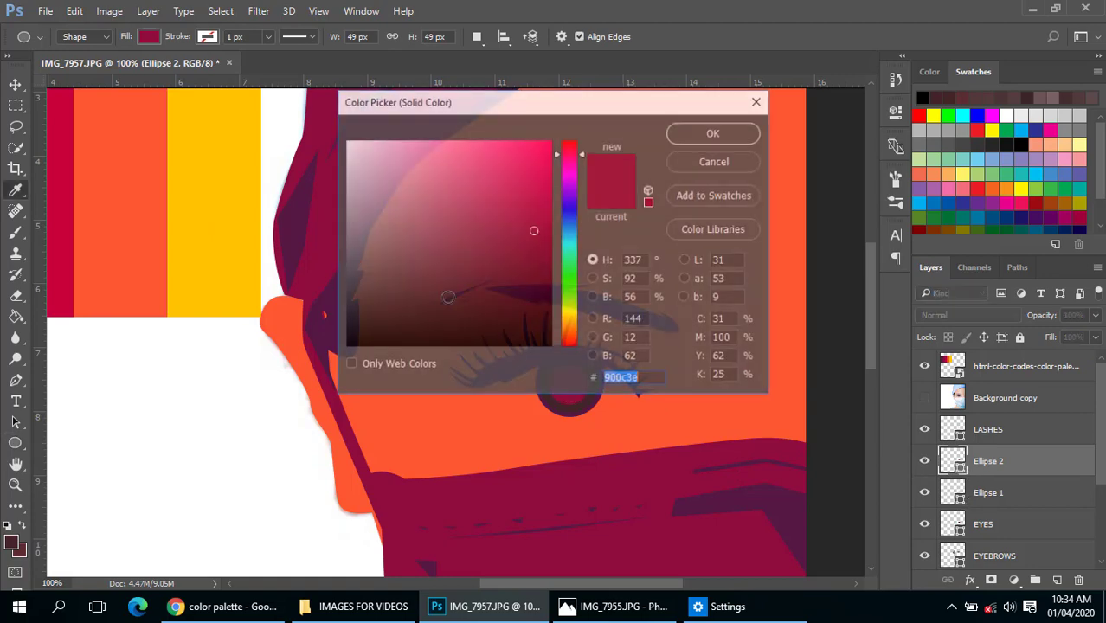
click(318, 321)
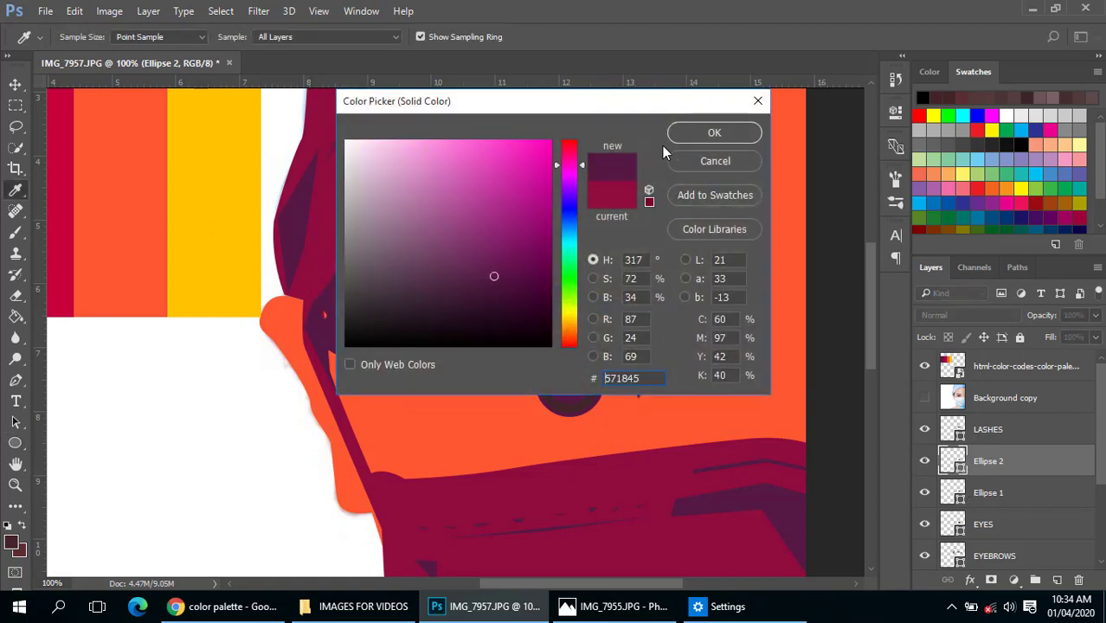
click(705, 132)
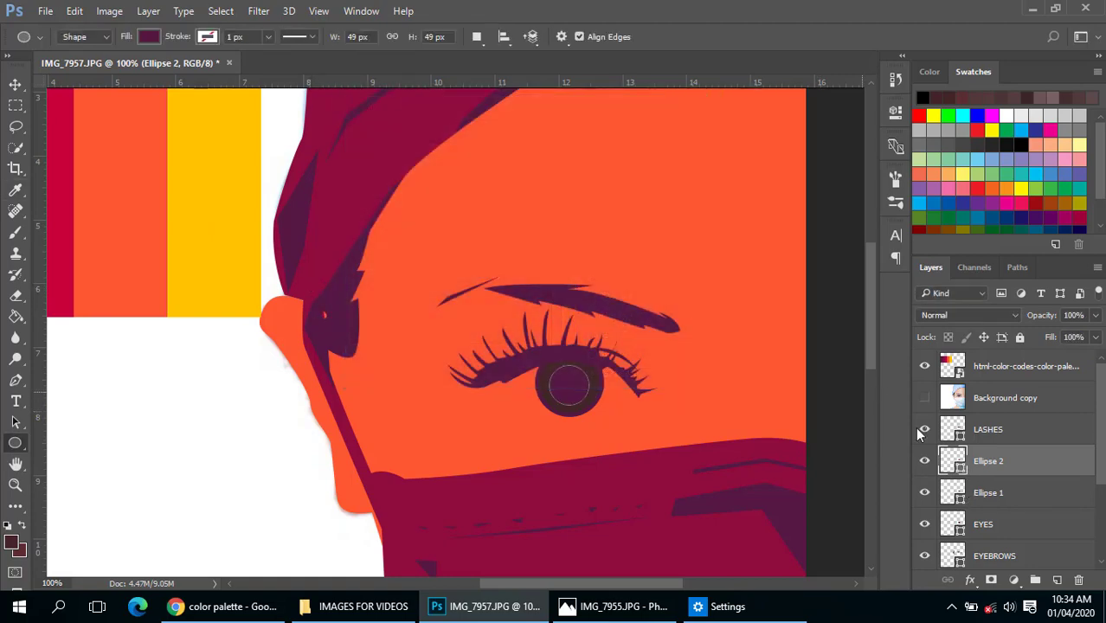
- Fill the Ellipse 1 iris circle with the crimson 900c3e sampled from the mask
double_click(958, 501)
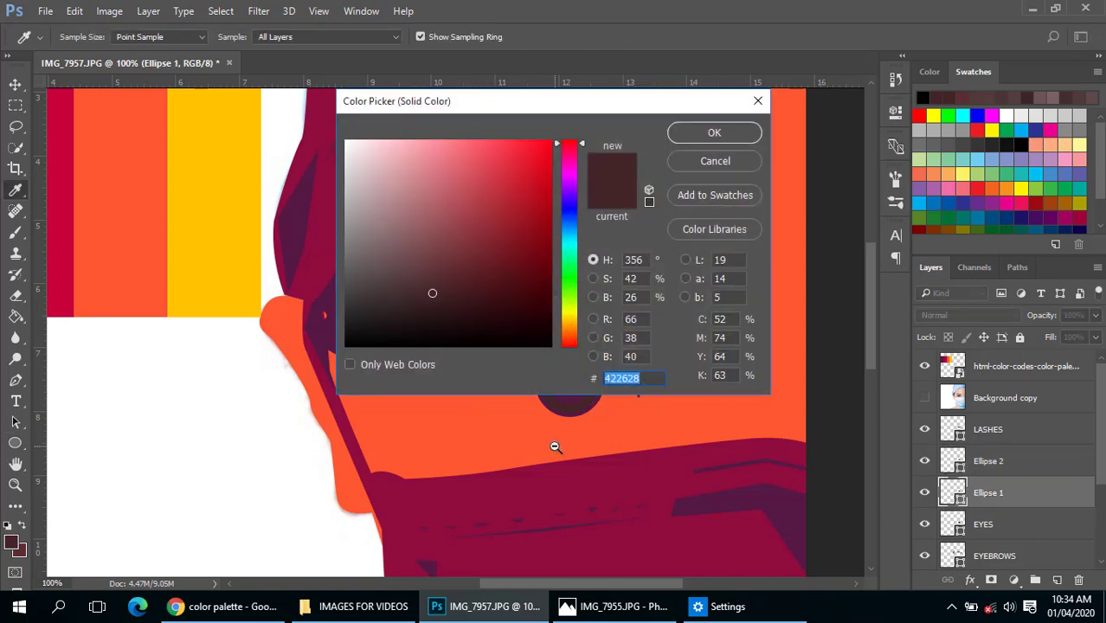
alt+click(555, 447)
drag(555, 446, 489, 467)
ctrl+click(490, 467)
click(548, 504)
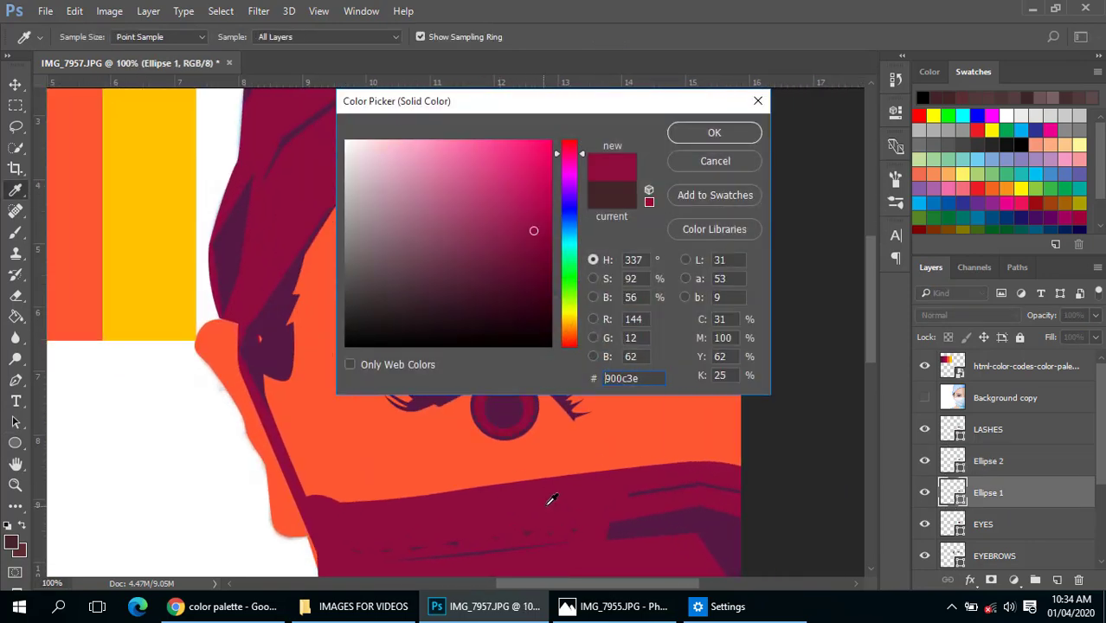
click(714, 133)
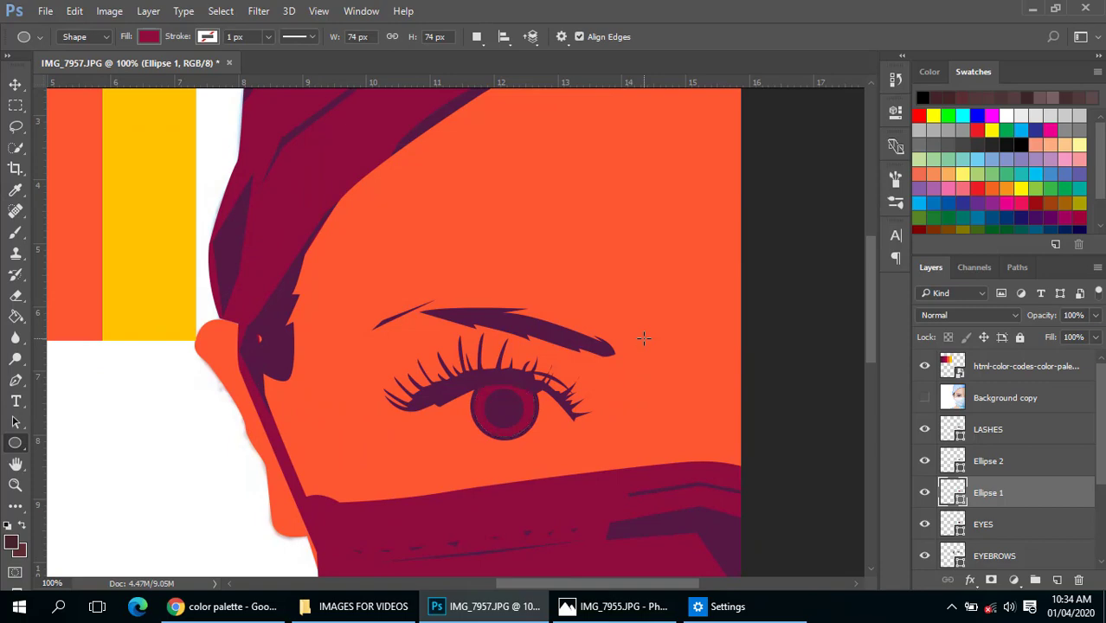
- Show the Background copy photo layer over the eye artwork as a tracing reference
alt+click(565, 348)
alt+click(561, 348)
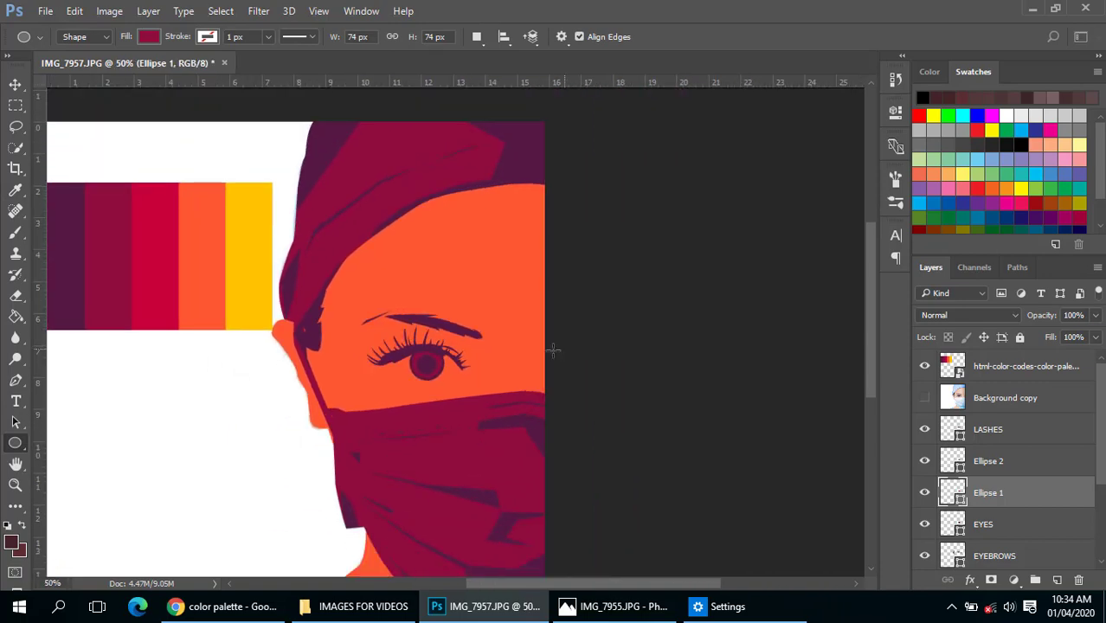
ctrl+click(428, 362)
ctrl+click(428, 363)
ctrl+click(428, 362)
ctrl+click(428, 362)
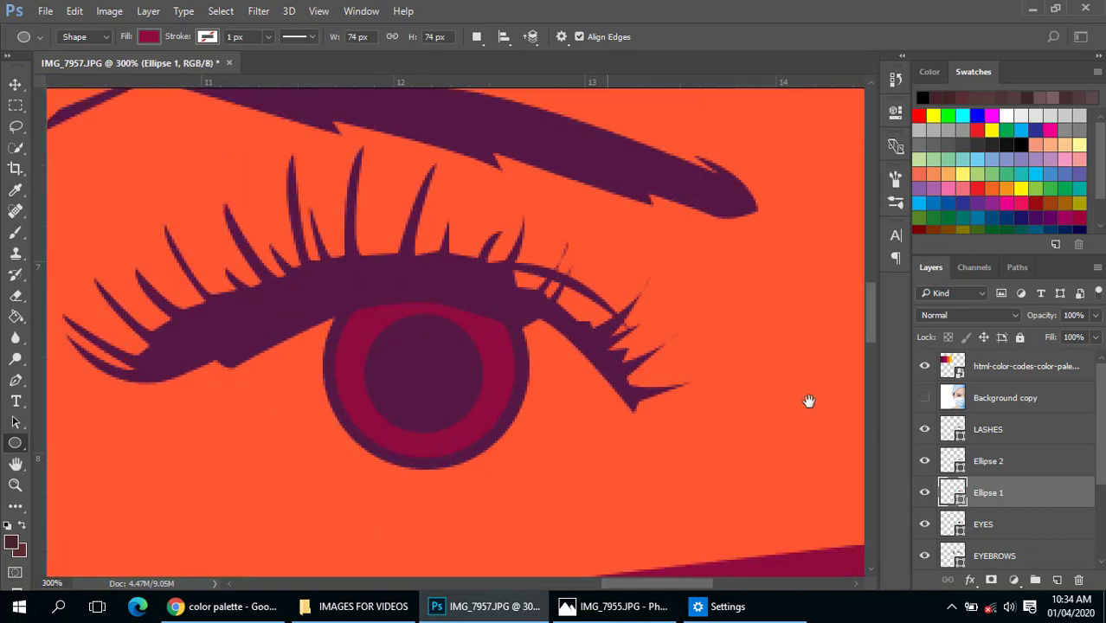
click(928, 399)
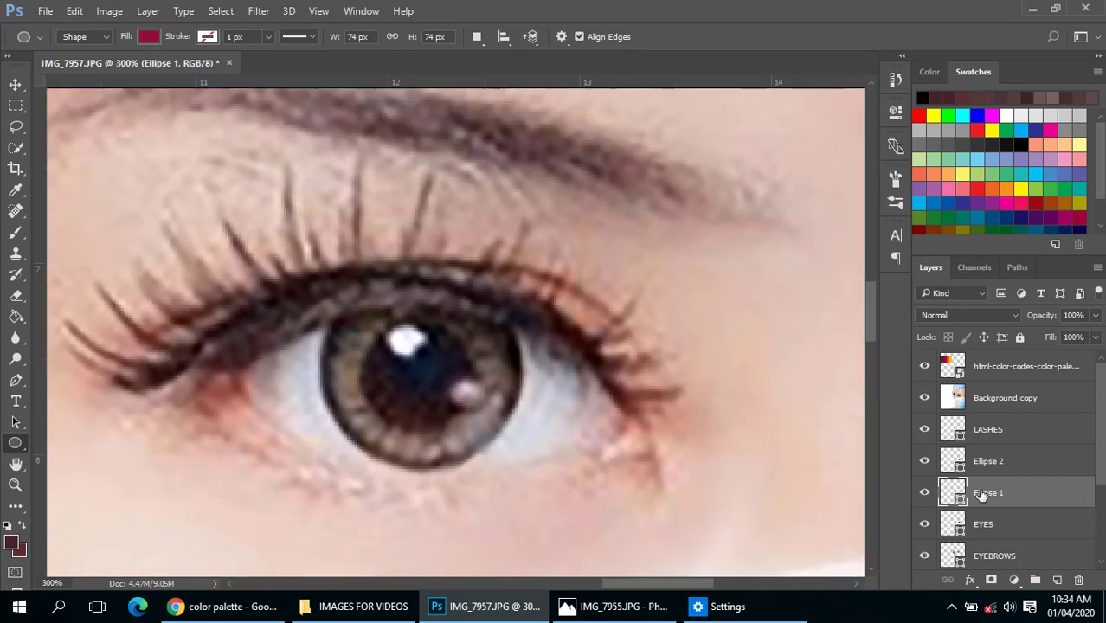
- Group the EYES, Ellipse 1 and Ellipse 2 layers and name the group EYES
scroll(993, 466, down, 2)
click(1003, 472)
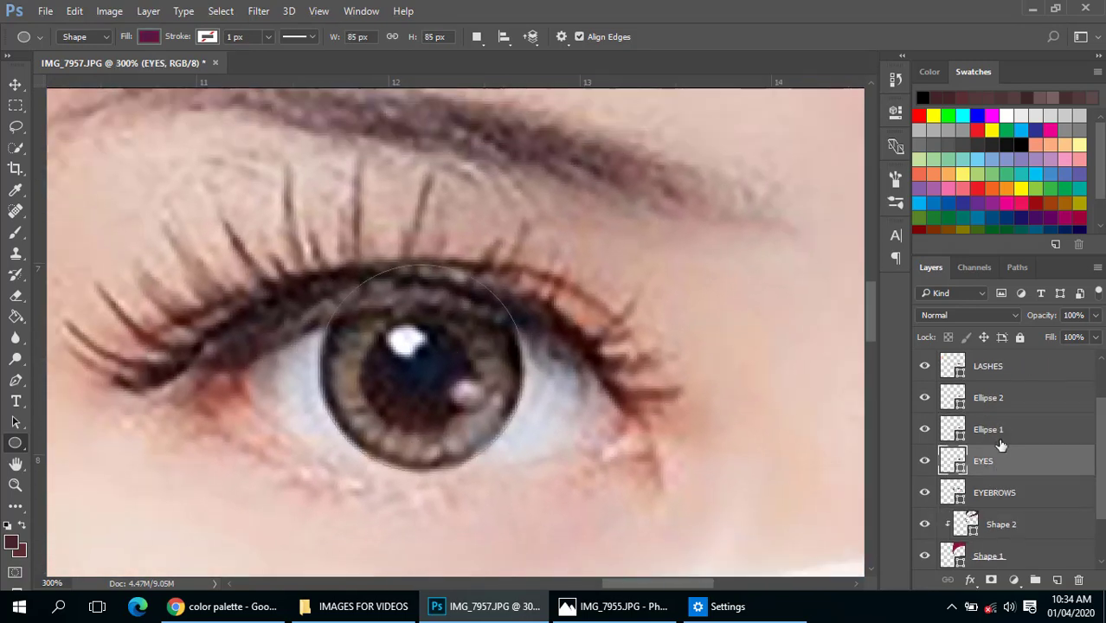
scroll(1003, 468, up, 2)
shift+click(1004, 461)
key(ctrl+g)
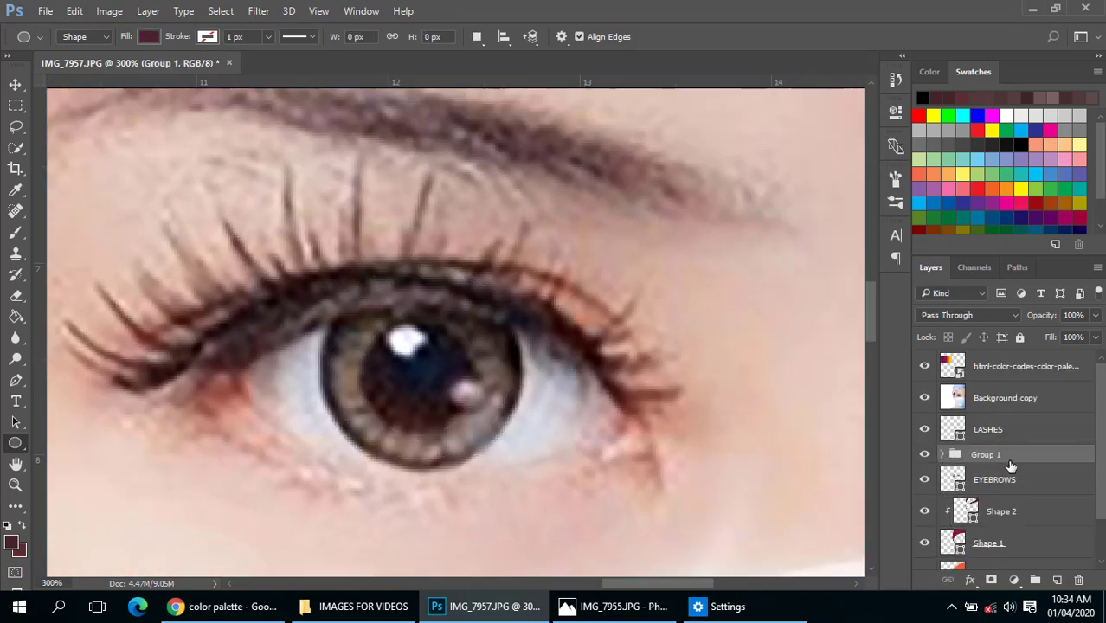
double_click(985, 454)
text(EYES)
key(Return)
- Add a layer above Ellipse 2 in the EYES group and draw a 17 px circle over the pupil's upper highlight
click(946, 455)
scroll(961, 433, down, 2)
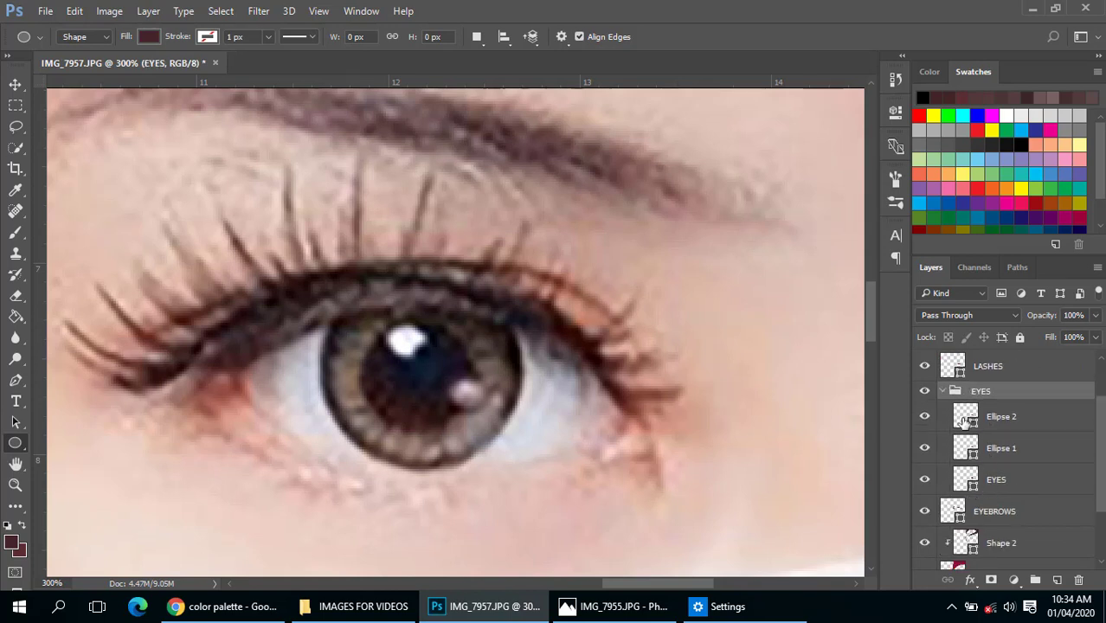
click(959, 420)
scroll(979, 424, up, 1)
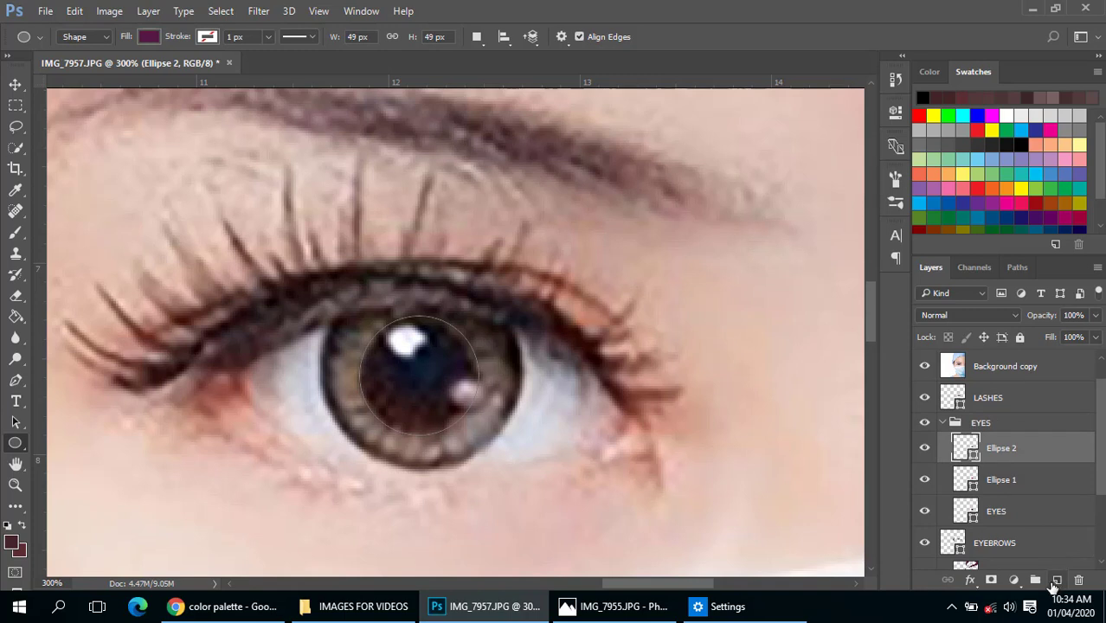
click(1057, 581)
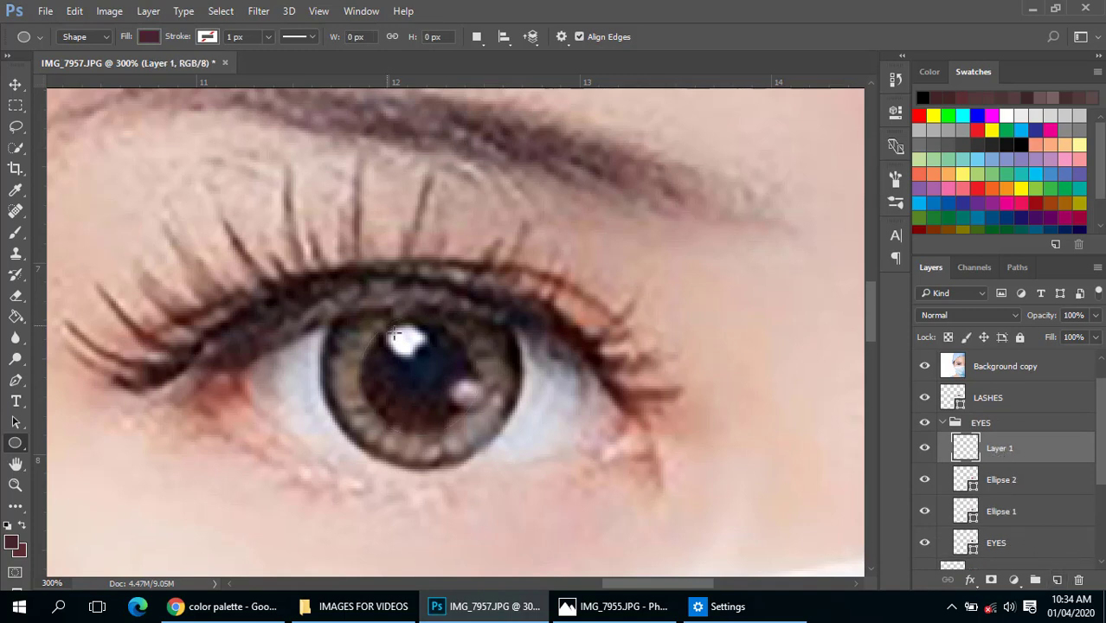
drag(394, 333, 429, 366)
click(850, 104)
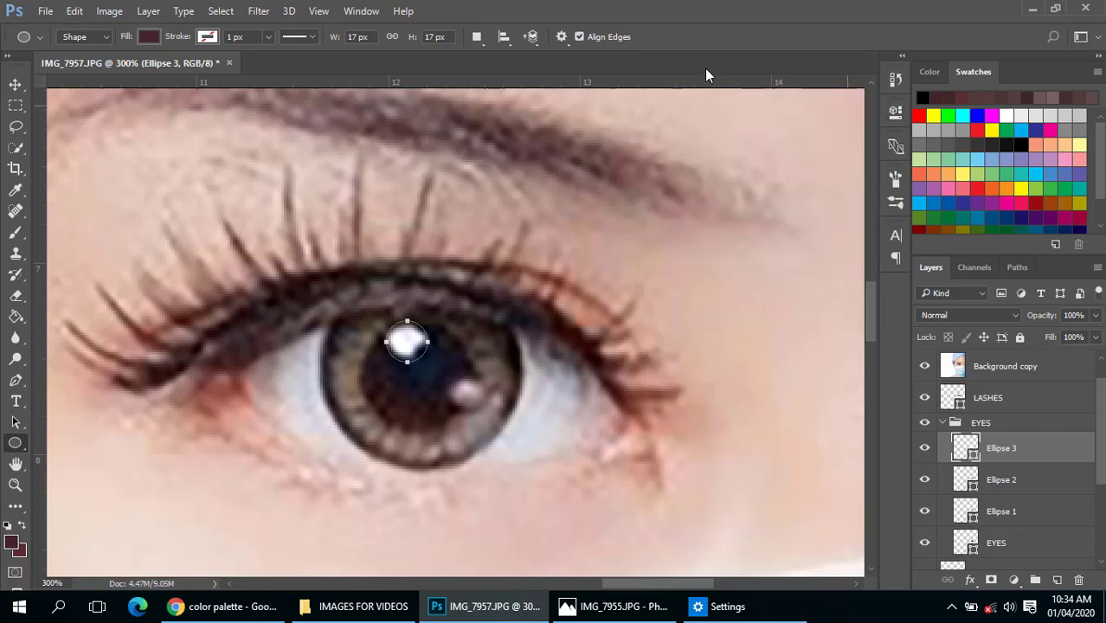
- Combine a second circle of about 16 px with the Ellipse 3 shape, placed over the lower eye highlight
click(477, 39)
click(525, 75)
drag(482, 415, 489, 413)
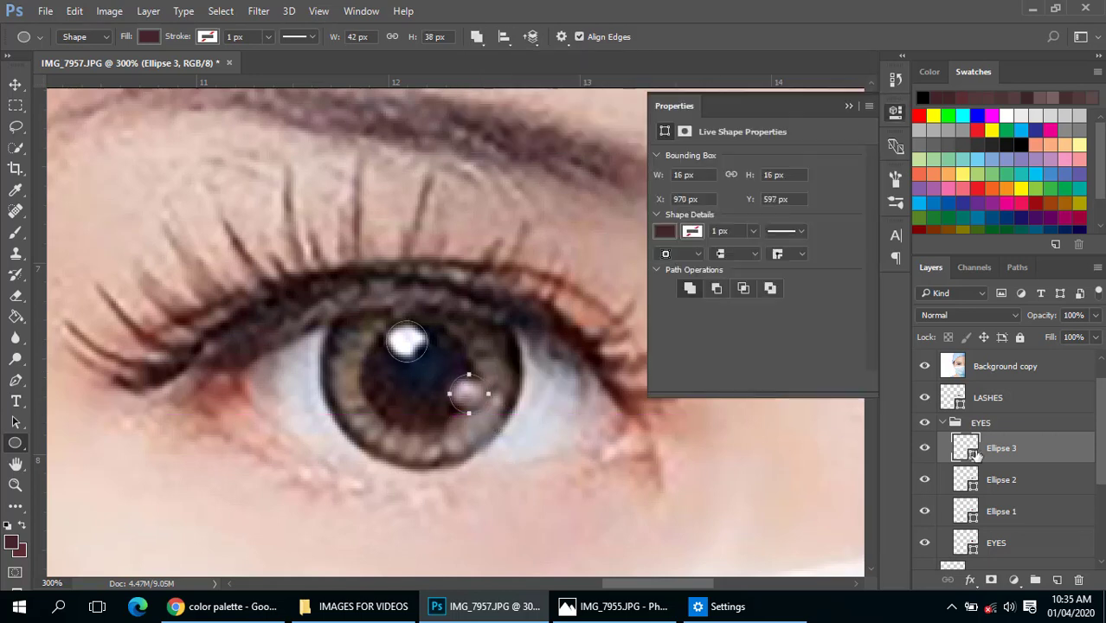
click(850, 106)
- Hide the Background copy layer and fill the Ellipse 3 highlights with the yellow sampled from the palette
click(925, 366)
scroll(508, 316, down, 3)
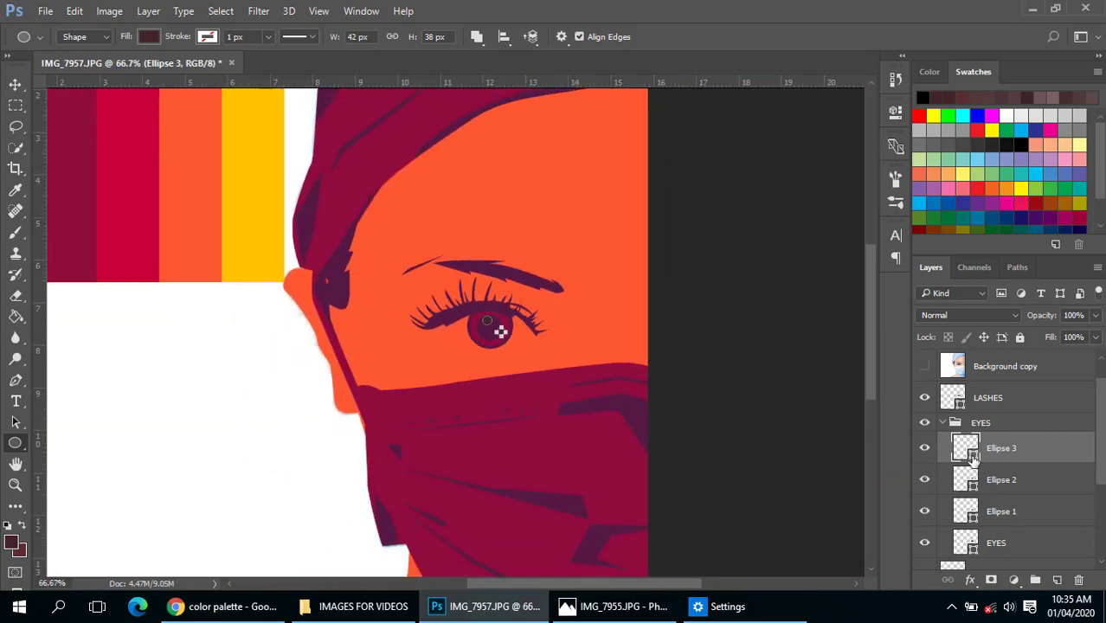
double_click(967, 449)
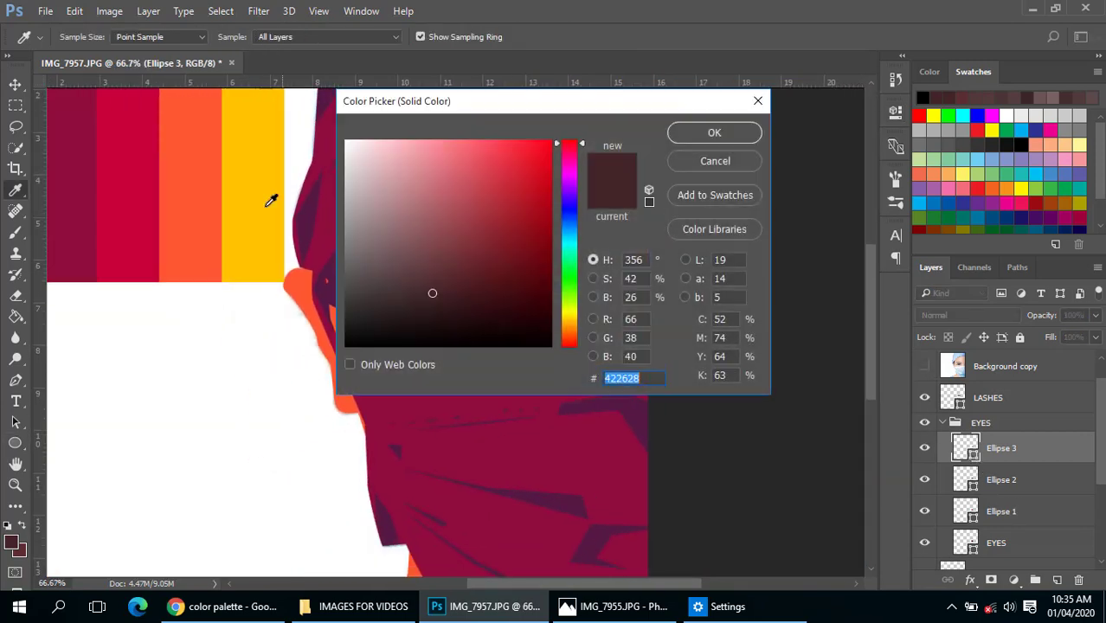
click(261, 199)
click(708, 133)
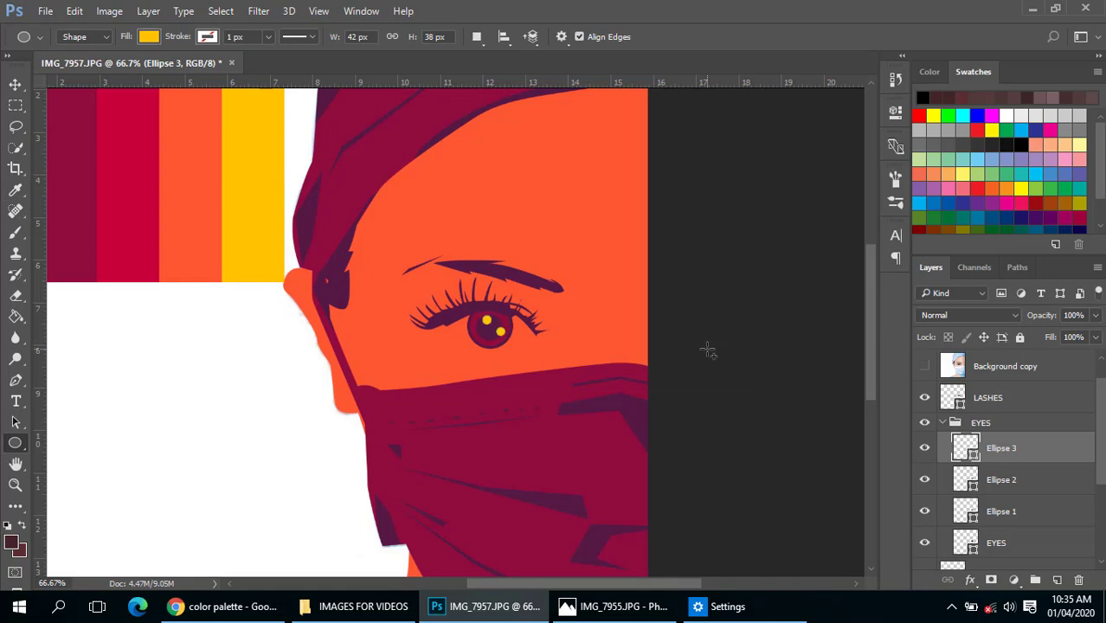
- Examine the portrait at different magnifications and compare the eye artwork with the Background copy photo
scroll(572, 355, down, 1)
scroll(475, 336, down, 1)
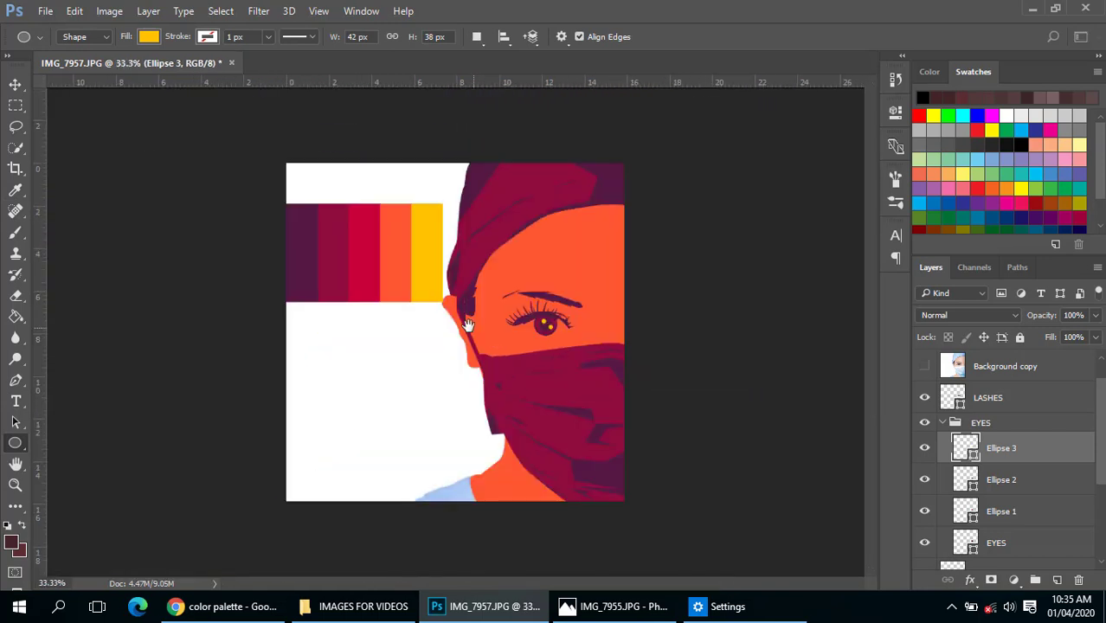
scroll(548, 324, up, 2)
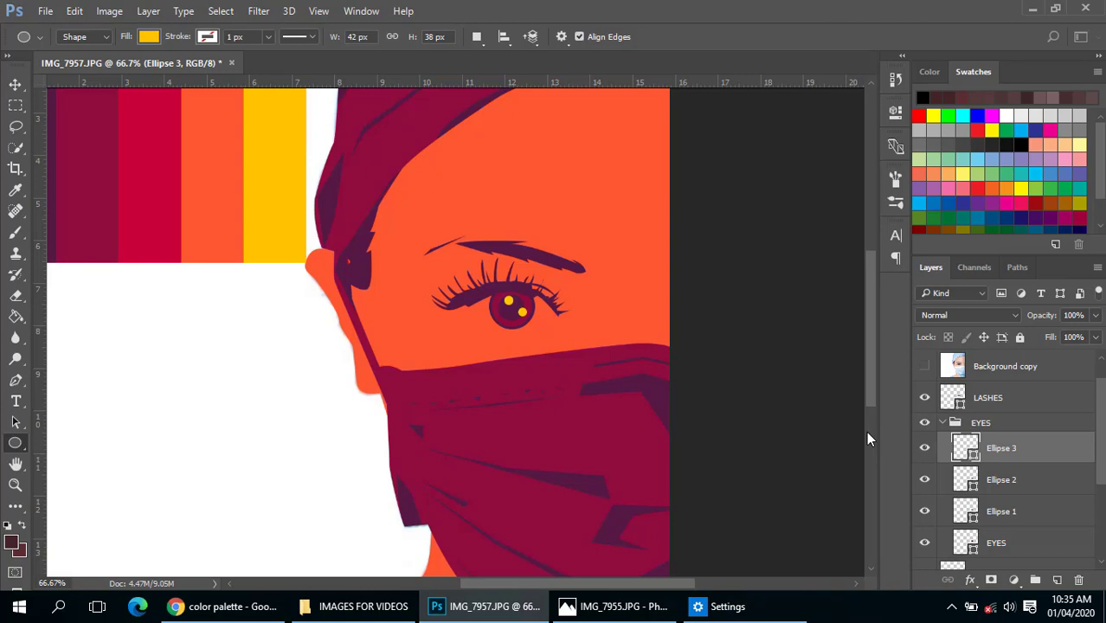
scroll(534, 360, down, 1)
scroll(432, 346, up, 2)
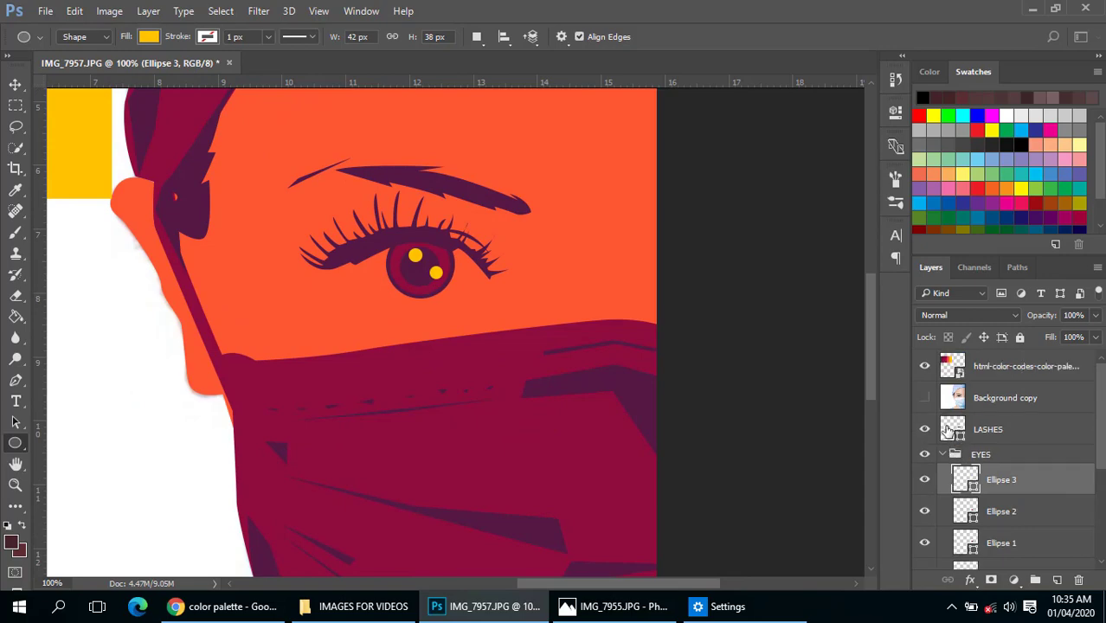
click(925, 398)
scroll(489, 297, up, 2)
scroll(488, 297, down, 2)
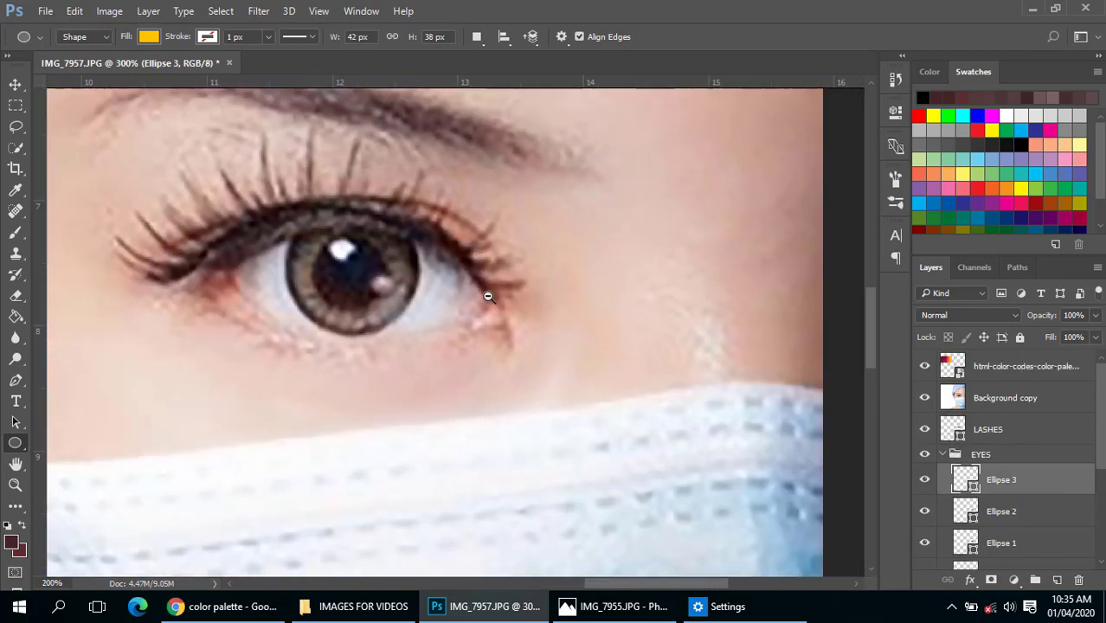
key(p)
scroll(401, 291, up, 2)
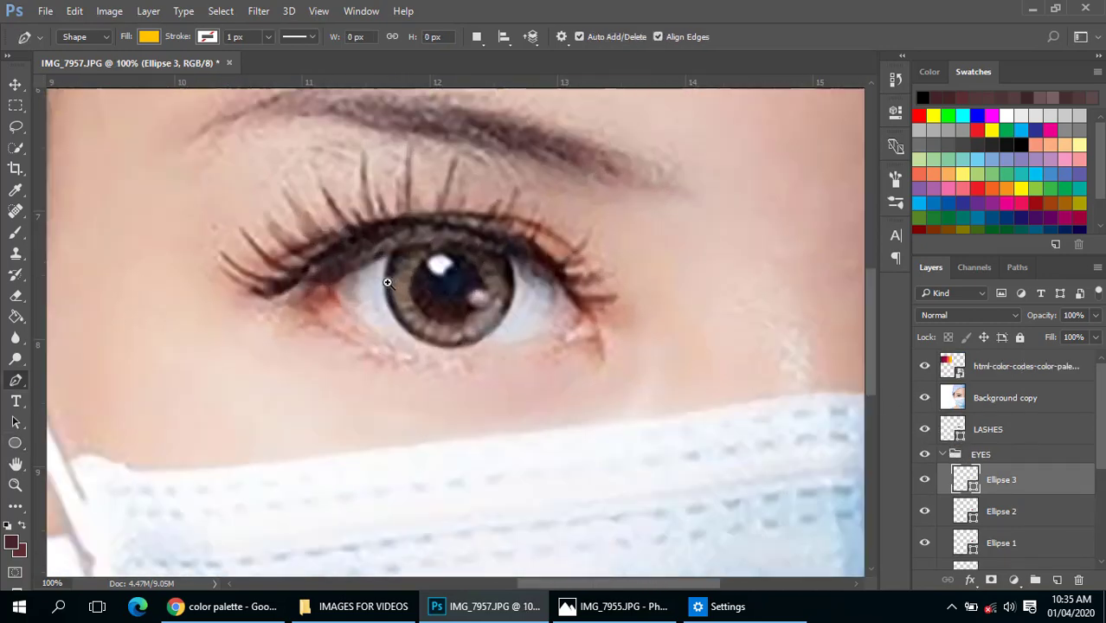
- Collapse the EYES group, select the LASHES layer over the visible photo, and set the Pen tool to Combine Shapes
click(946, 459)
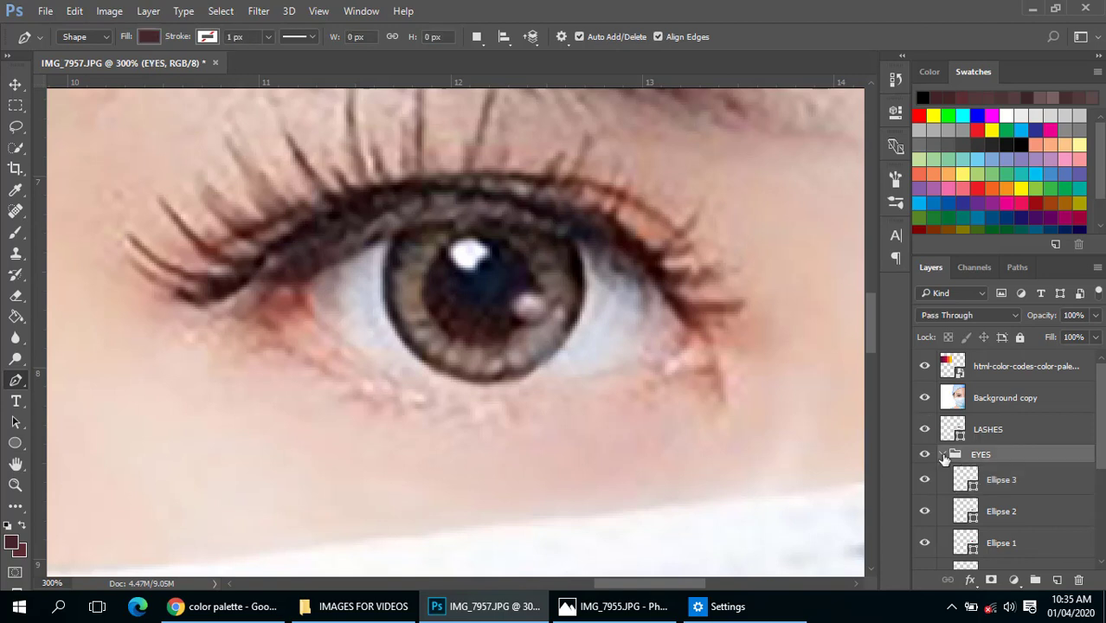
click(944, 455)
click(925, 398)
drag(452, 316, 477, 330)
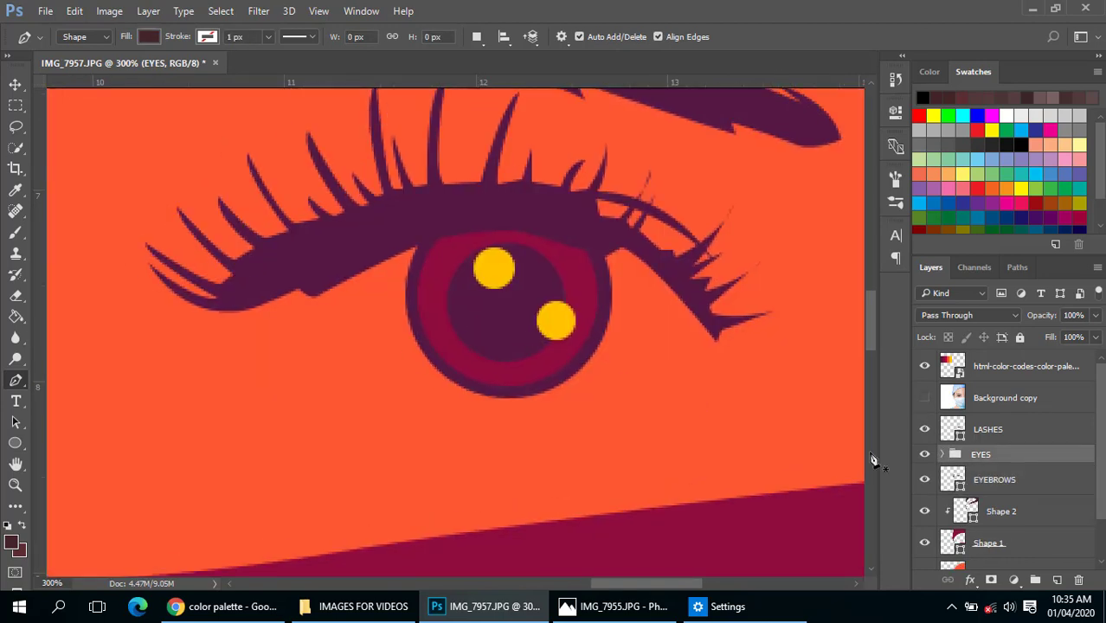
click(951, 433)
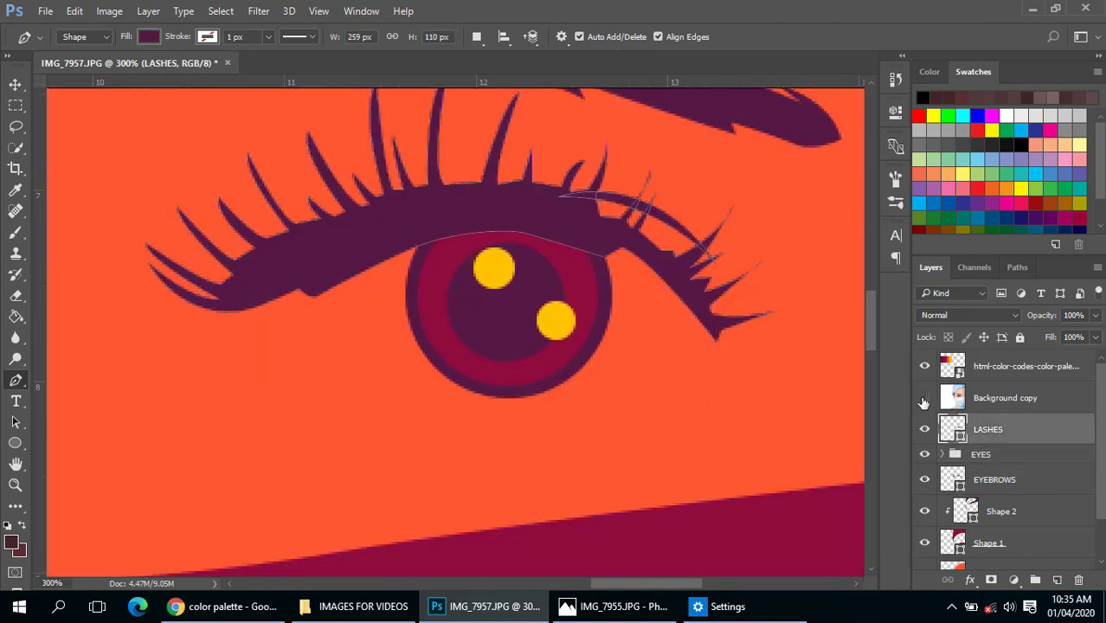
click(925, 397)
click(476, 36)
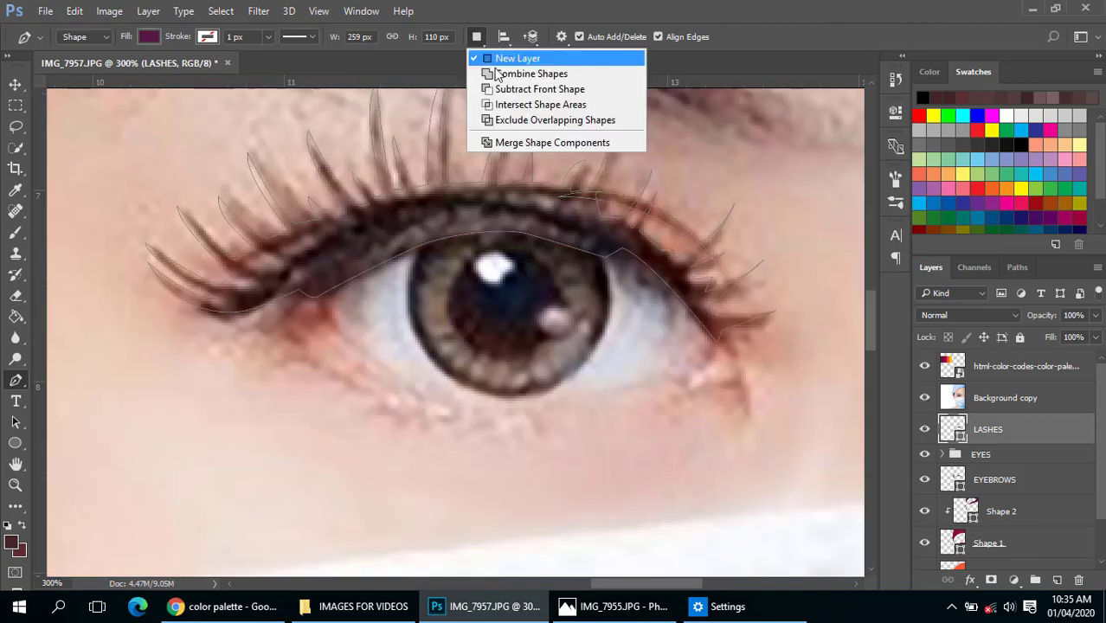
click(530, 72)
- Draw a closed, pointed curved shape along the lower lid at the eye's outer corner on the LASHES layer
click(310, 295)
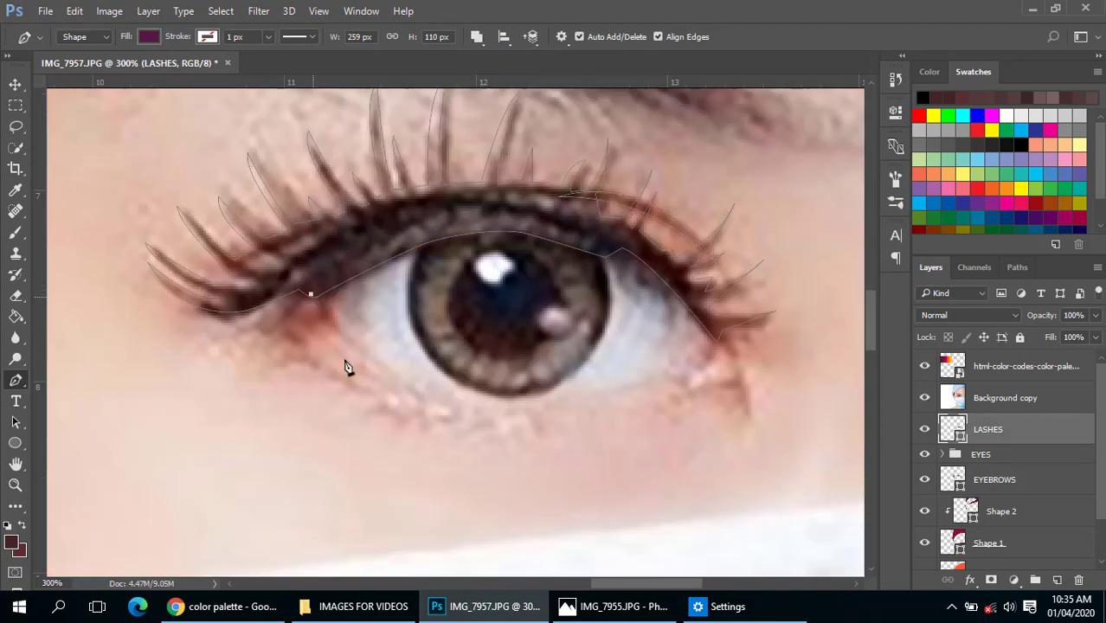
drag(378, 364, 413, 379)
alt+click(379, 365)
click(323, 328)
drag(233, 308, 214, 281)
click(234, 309)
drag(312, 295, 321, 321)
- Trace a thin pointed shape down the crease at the eye's inner corner on the LASHES layer
key(ctrl+minus)
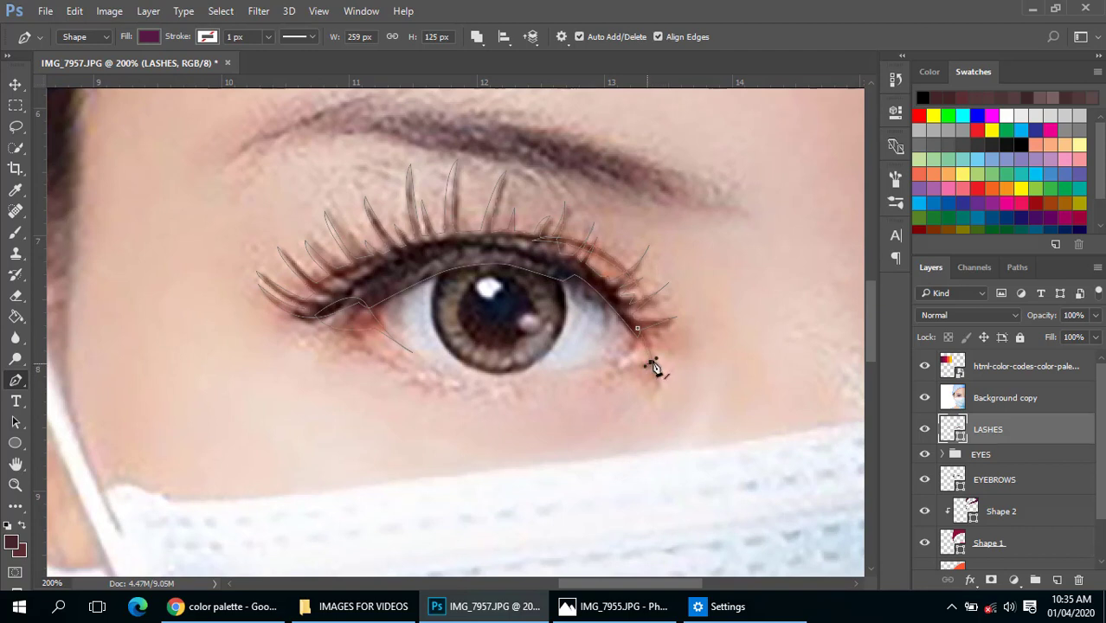
click(638, 366)
click(649, 371)
click(658, 382)
ctrl+click(638, 343)
alt+click(578, 371)
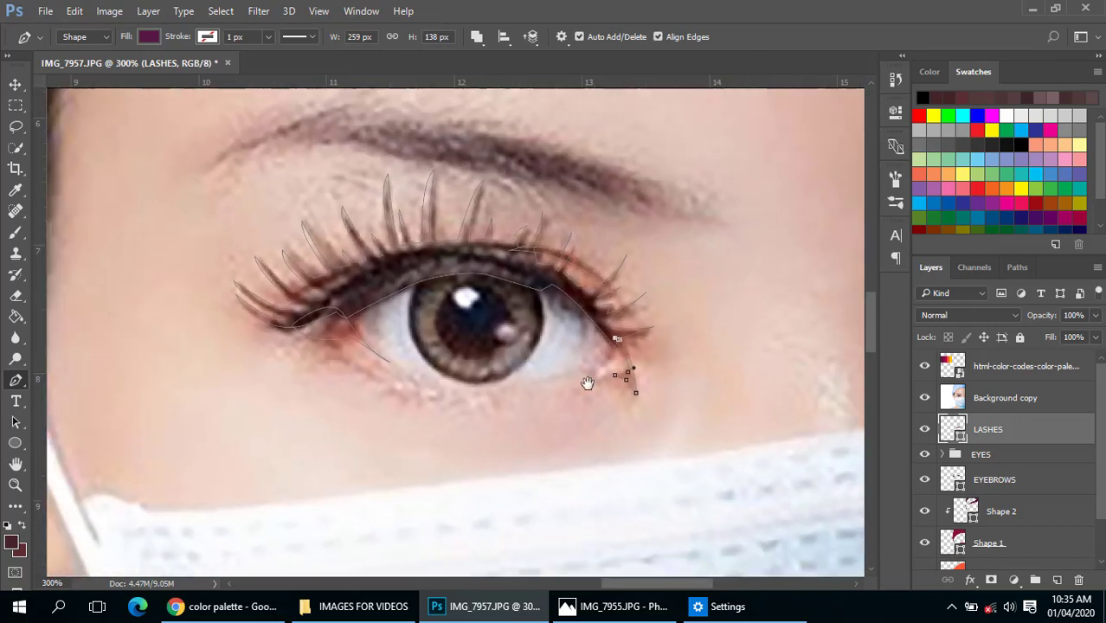
- Check the new corner shapes with the Background copy layer hidden, and show the photo again with LASHES selected
click(926, 400)
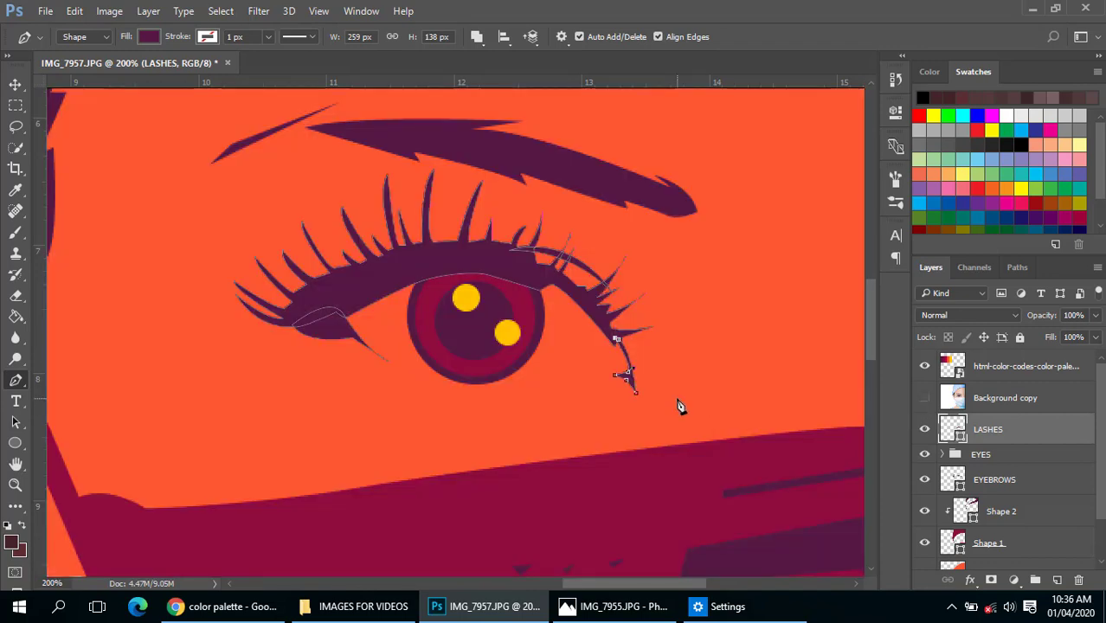
scroll(465, 378, down, 5)
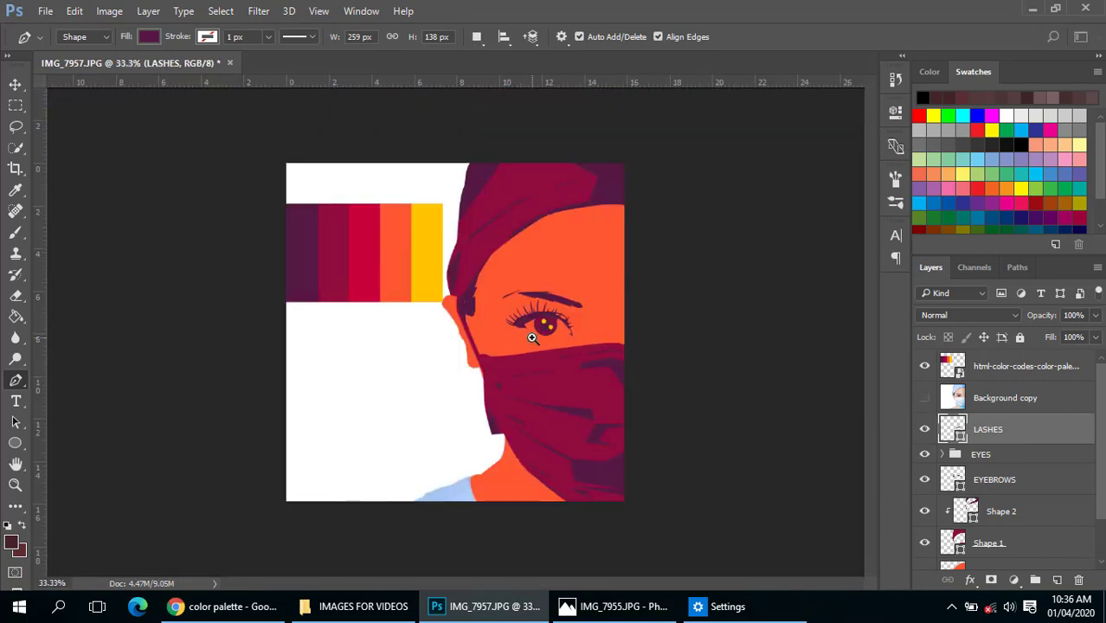
scroll(533, 337, up, 6)
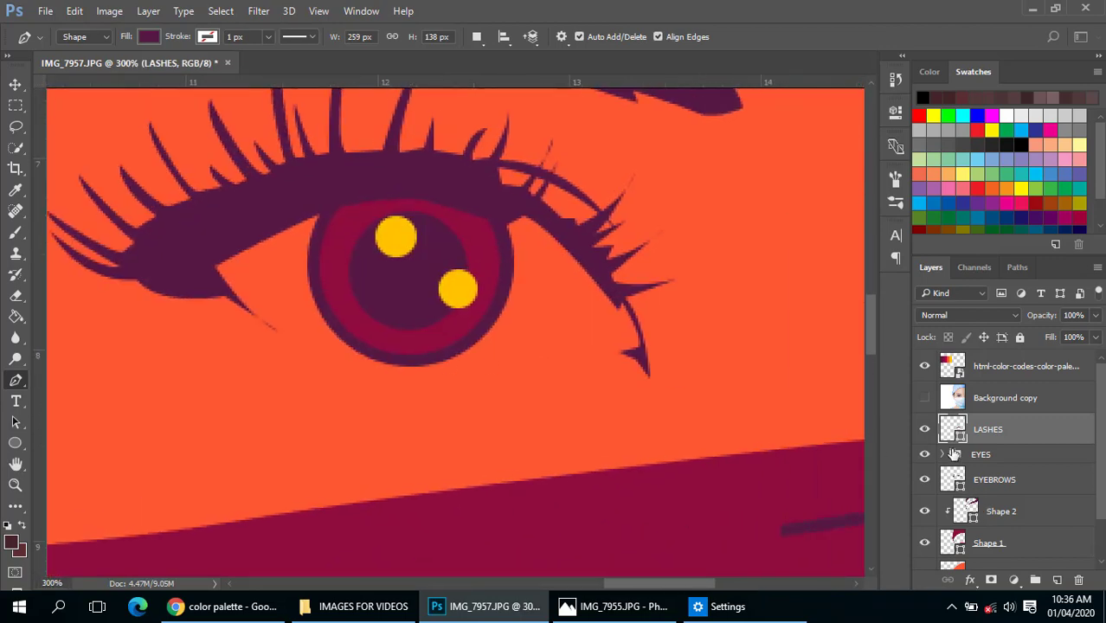
click(978, 455)
click(987, 429)
click(925, 397)
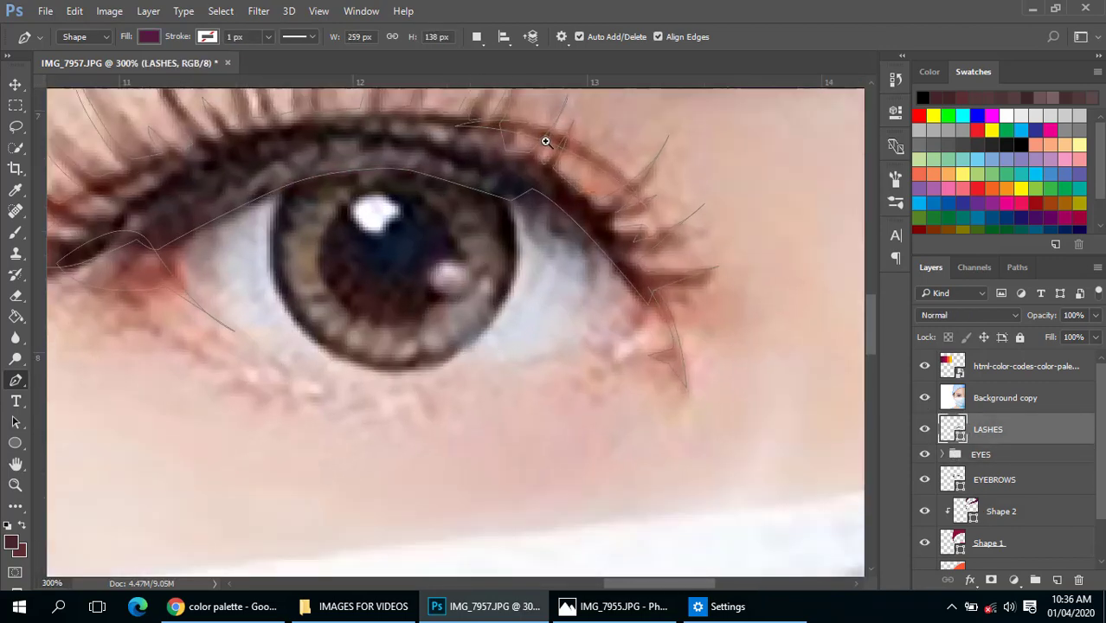
- Add a thin closed crescent along the outer half of the lower lid to the LASHES layer, with the Pen tool set to Combine Shapes
scroll(546, 141, up, 1)
click(476, 36)
click(524, 75)
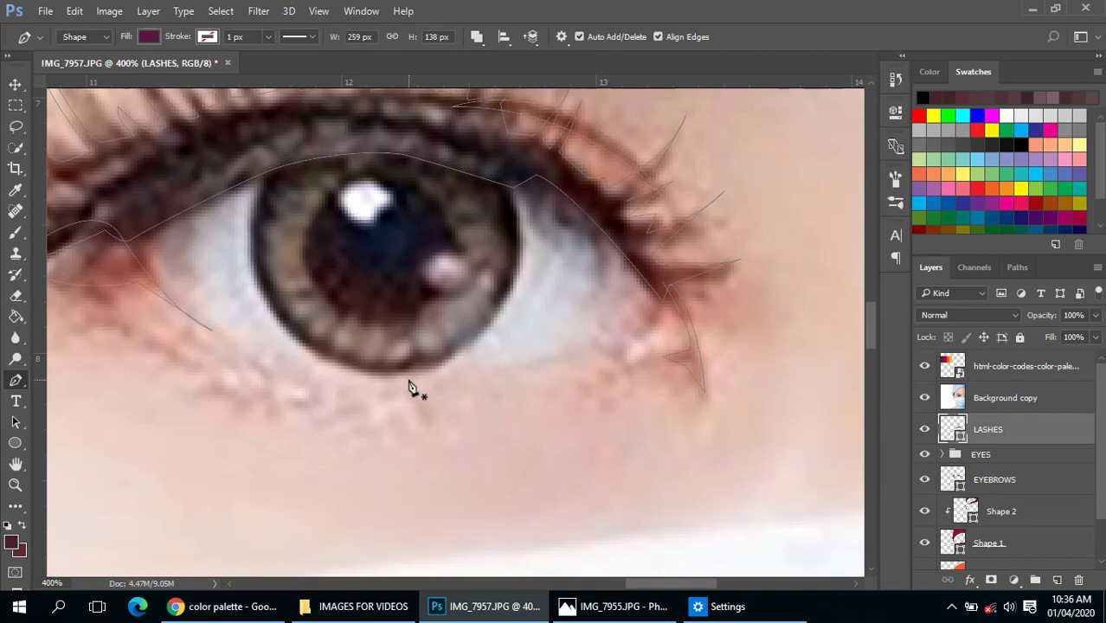
click(419, 382)
drag(588, 340, 616, 317)
drag(419, 382, 292, 392)
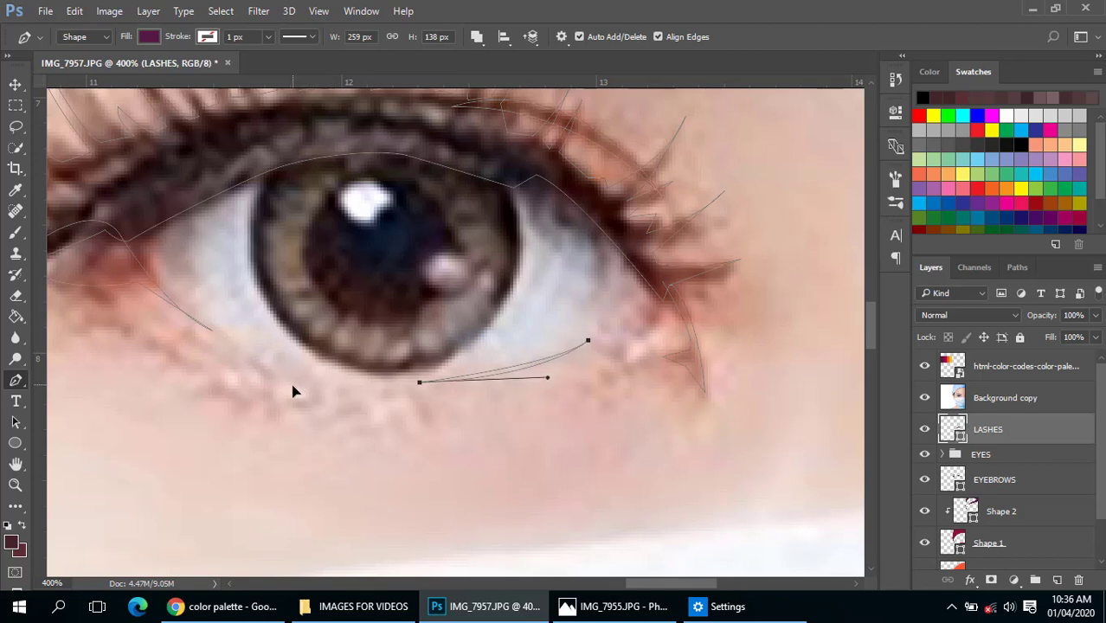
- Trace a second thin crescent beneath the iris toward the inner corner of the eye on the LASHES layer
click(247, 347)
drag(347, 383, 378, 384)
drag(249, 348, 206, 316)
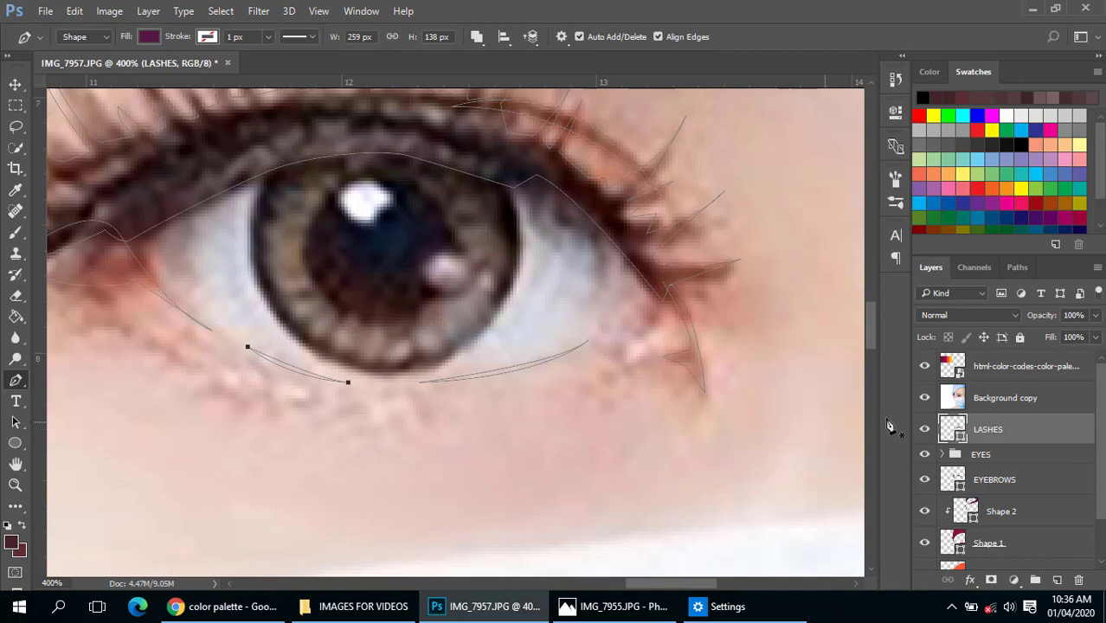
- Hide the Background copy layer and examine the new lower-lid lines close up and within the whole portrait
click(927, 398)
ctrl+alt+click(500, 407)
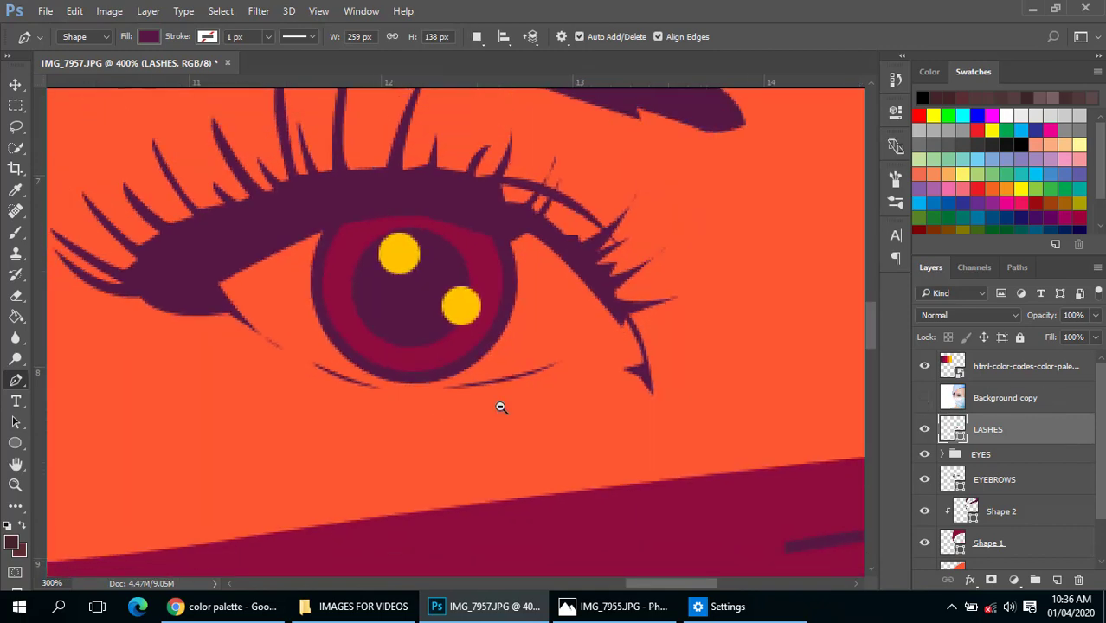
alt+click(503, 407)
alt+click(523, 409)
alt+click(541, 412)
alt+click(541, 412)
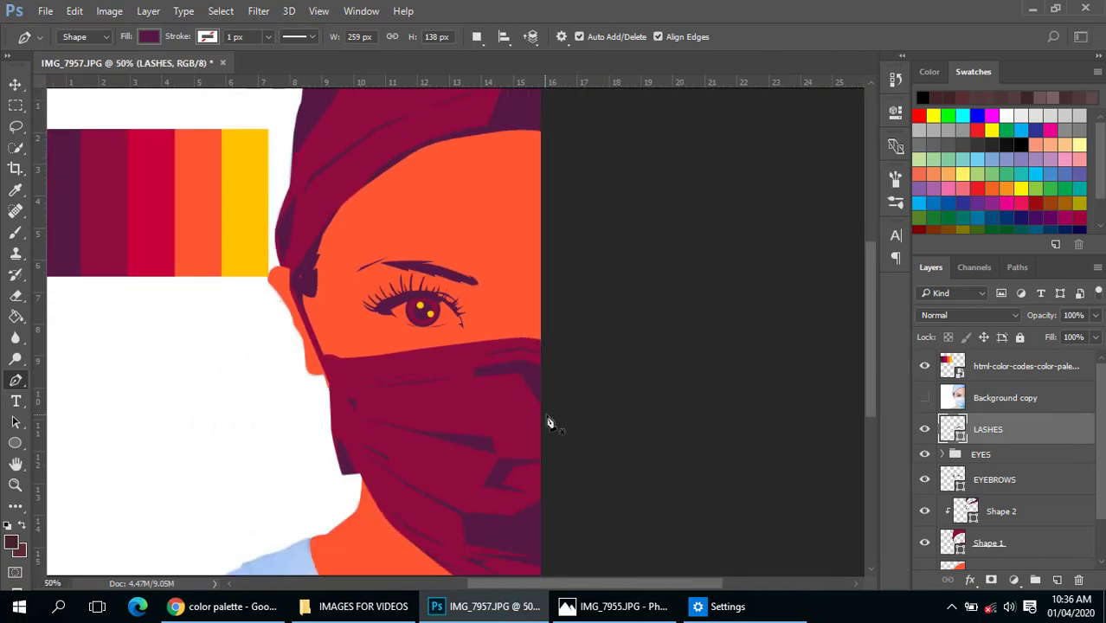
alt+click(508, 366)
ctrl+click(576, 357)
ctrl+click(589, 355)
drag(608, 361, 526, 376)
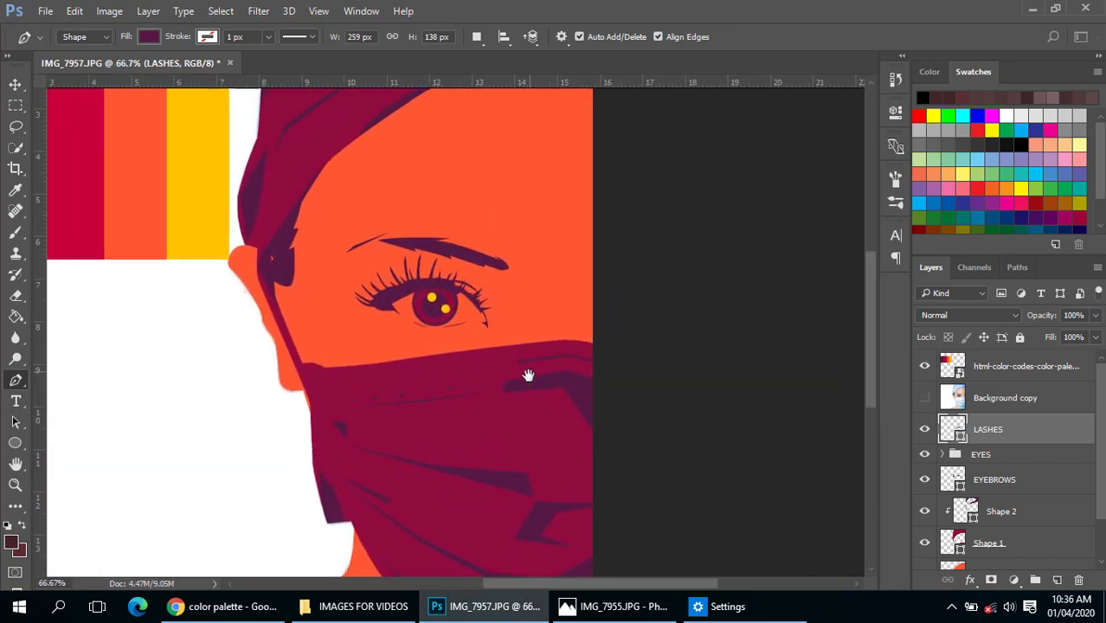
alt+click(589, 407)
drag(597, 414, 531, 376)
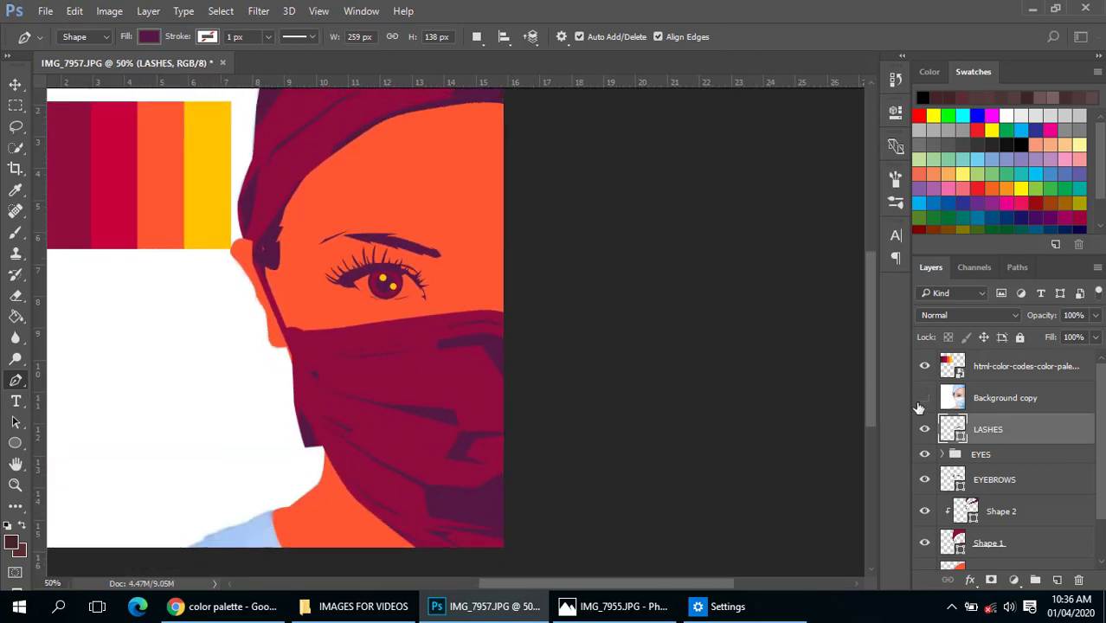
- Show the Background copy photo again and select the EYEBROWS layer
click(925, 397)
ctrl+click(430, 198)
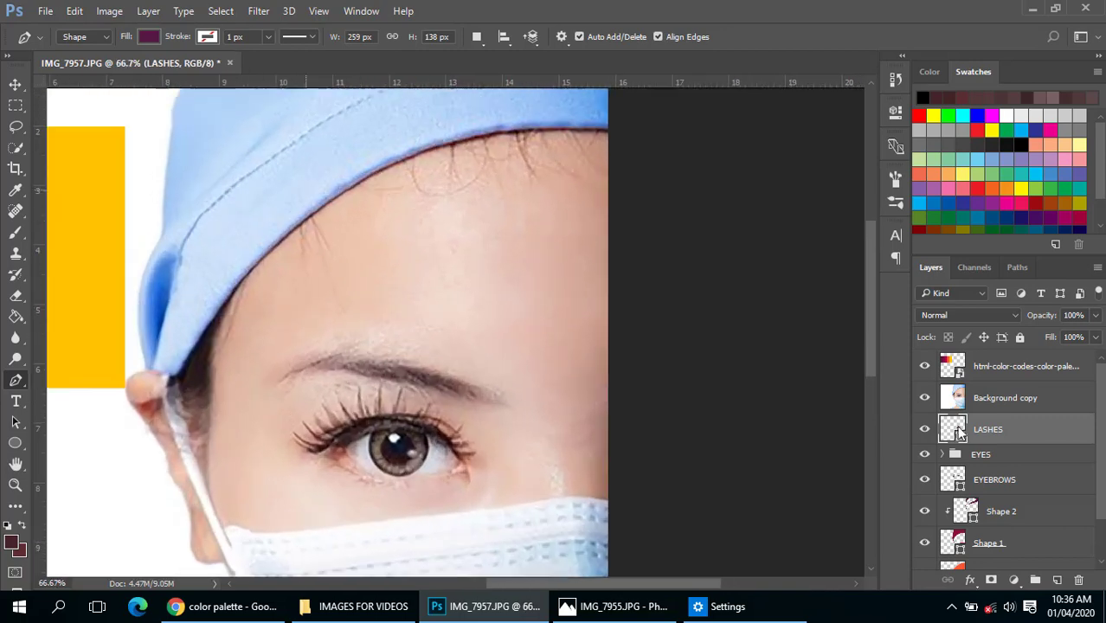
click(961, 511)
ctrl+click(462, 254)
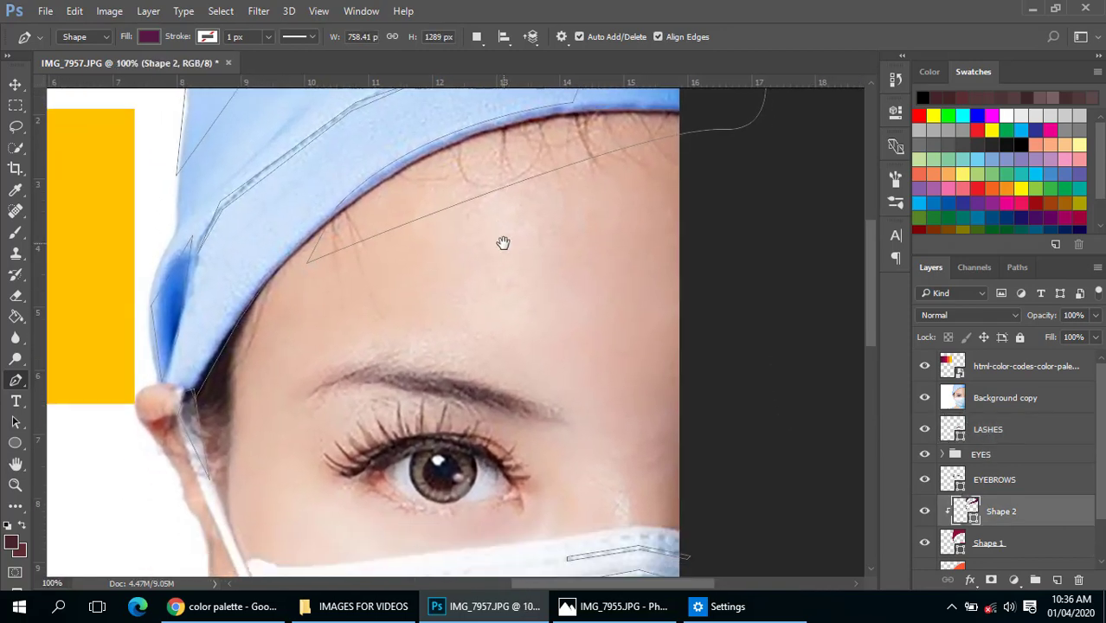
scroll(997, 484, down, 1)
click(987, 512)
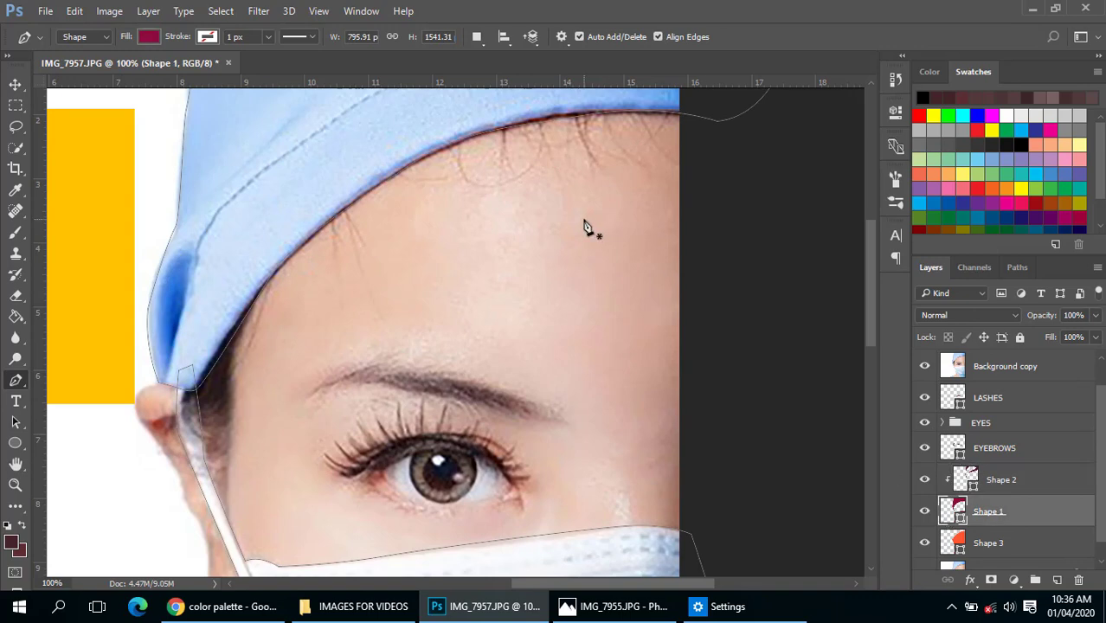
click(974, 481)
click(987, 447)
ctrl+click(512, 177)
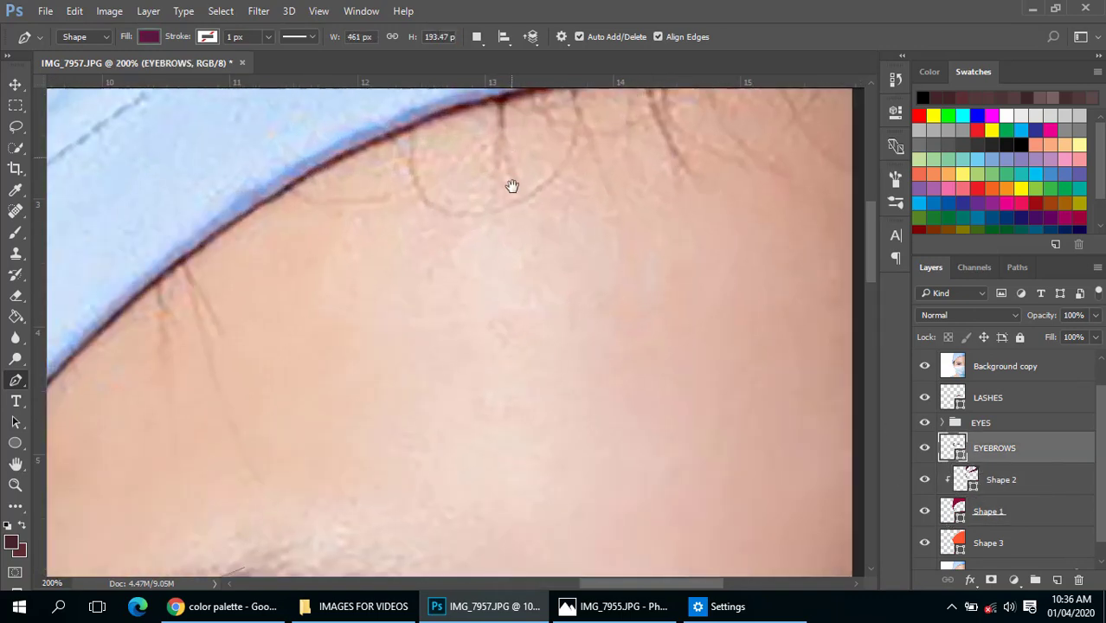
- Compare the hairline in the photo with the vector artwork by hiding and showing the Background copy layer
drag(512, 186, 526, 279)
alt+click(548, 240)
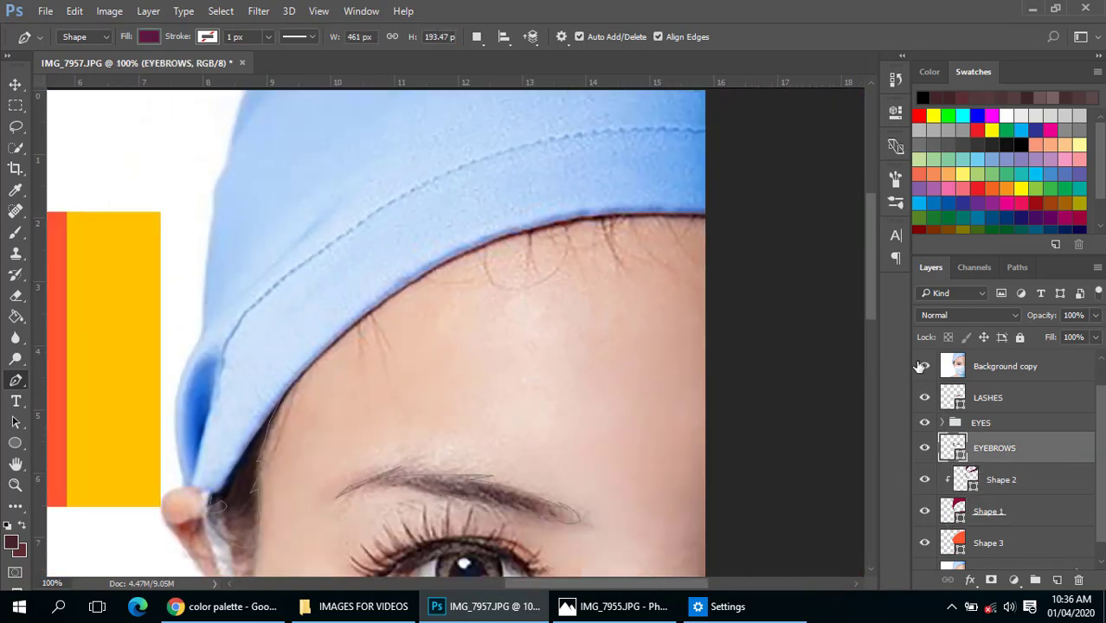
click(923, 367)
click(923, 366)
click(922, 366)
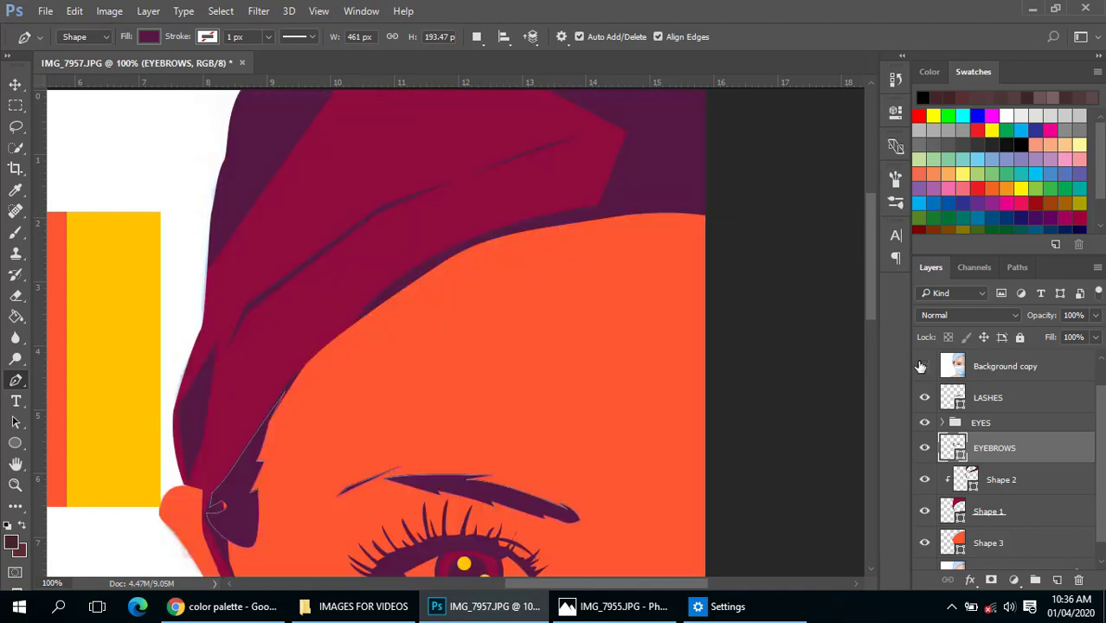
click(921, 366)
- Trace a thin curved hair strand falling from the middle of the cap's edge as a new shape layer above EYEBROWS
ctrl+click(486, 201)
drag(608, 340, 543, 294)
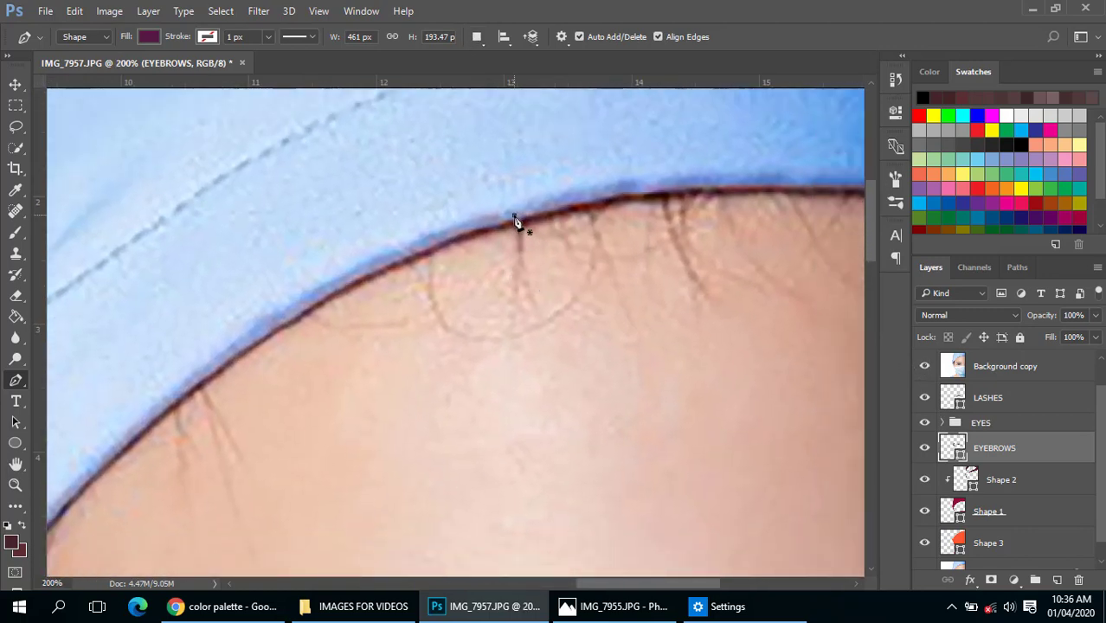
click(515, 215)
drag(510, 330, 521, 365)
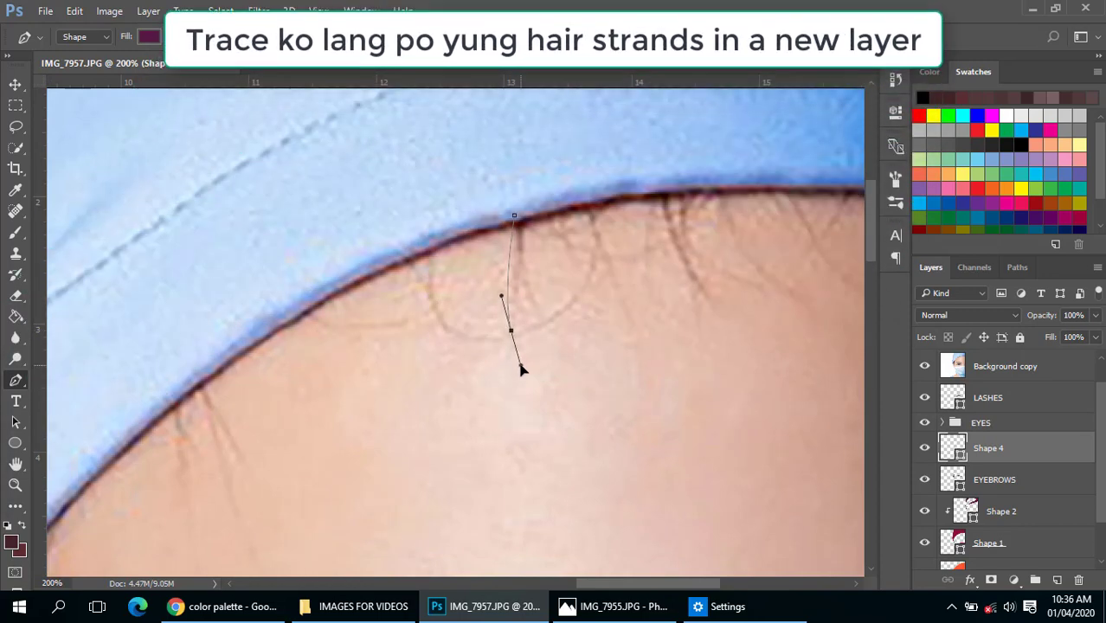
alt+click(511, 331)
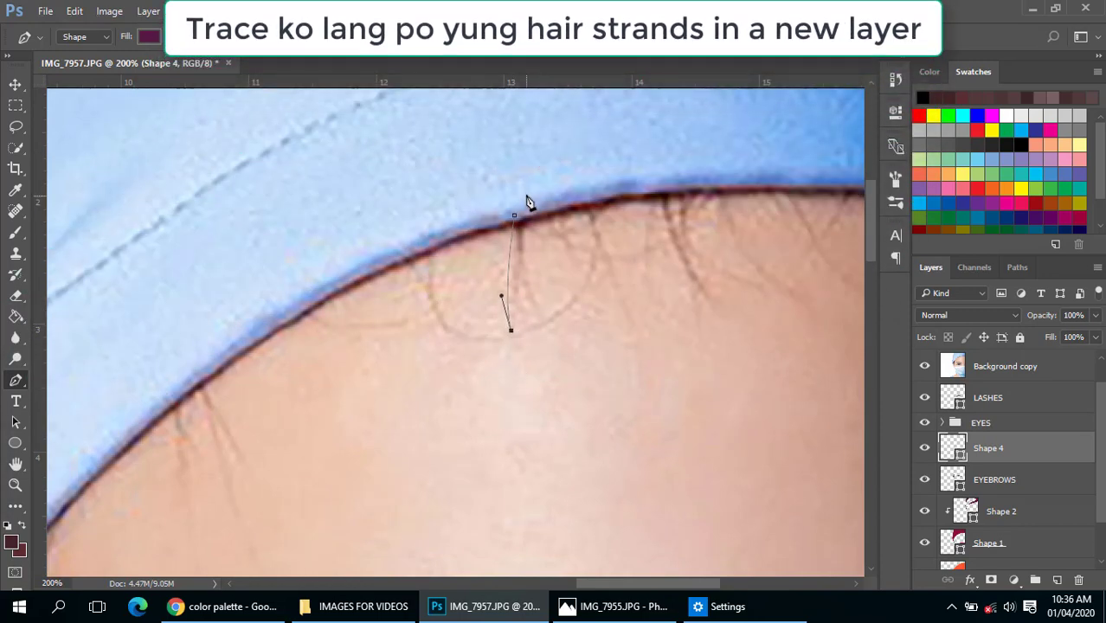
drag(515, 215, 527, 194)
scroll(528, 220, up, 2)
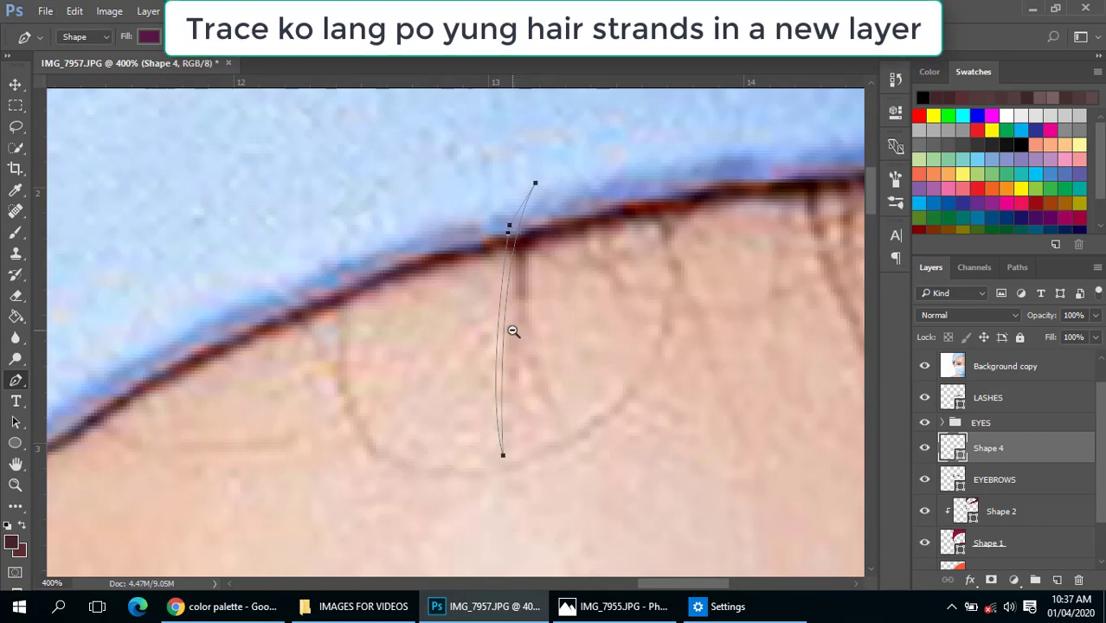
scroll(512, 333, down, 2)
click(925, 368)
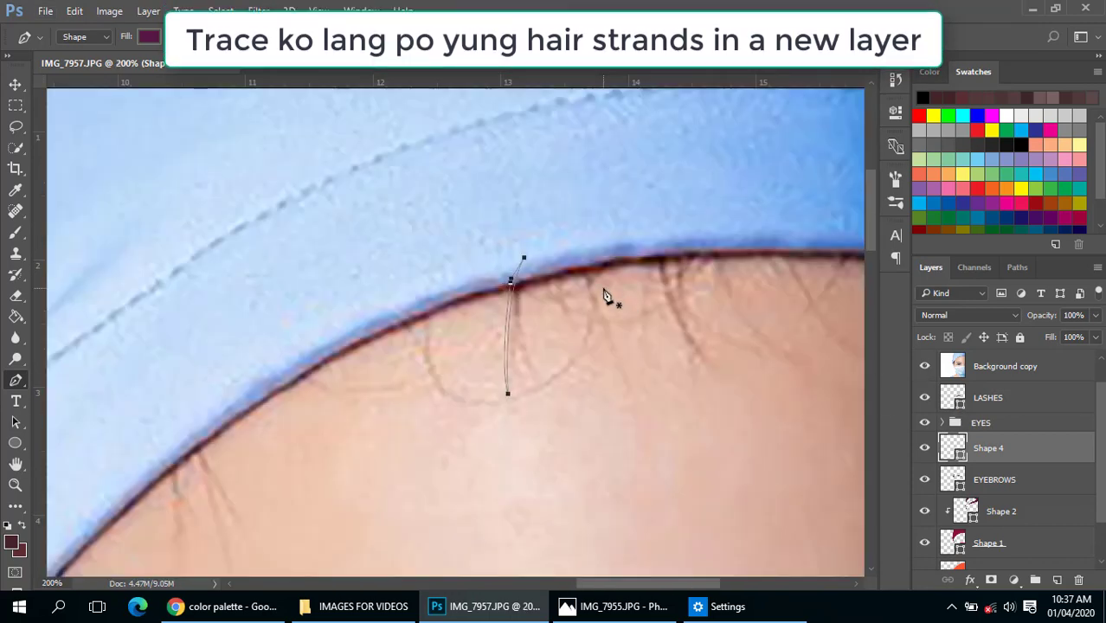
- Draw a second closed, thin strand beside the first one on the same hair shape layer, curving toward the nose side
click(529, 268)
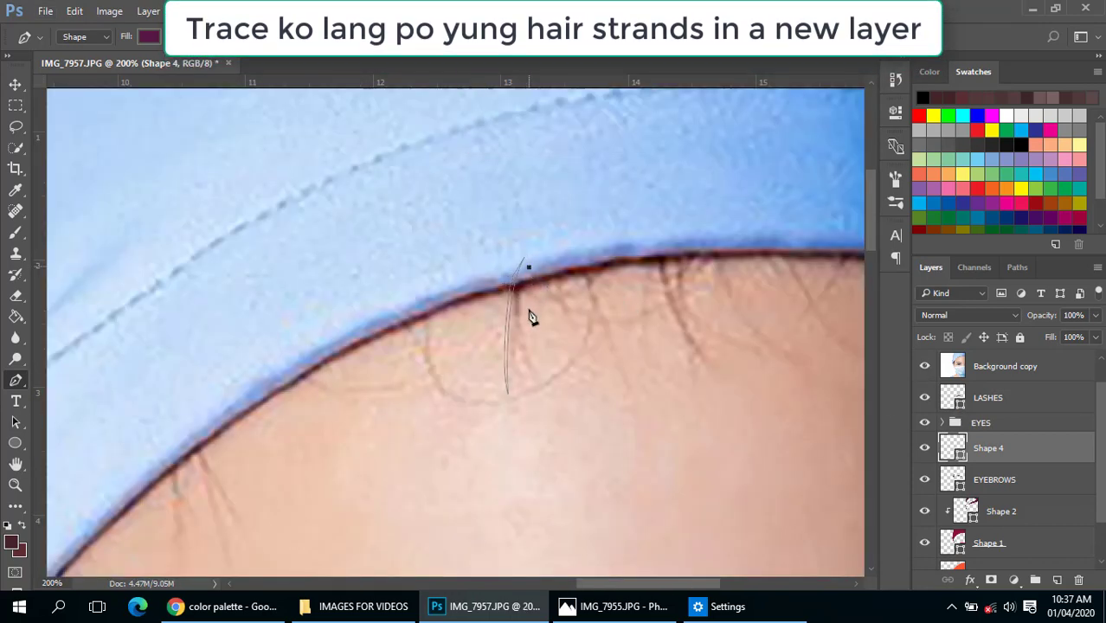
drag(534, 370, 557, 405)
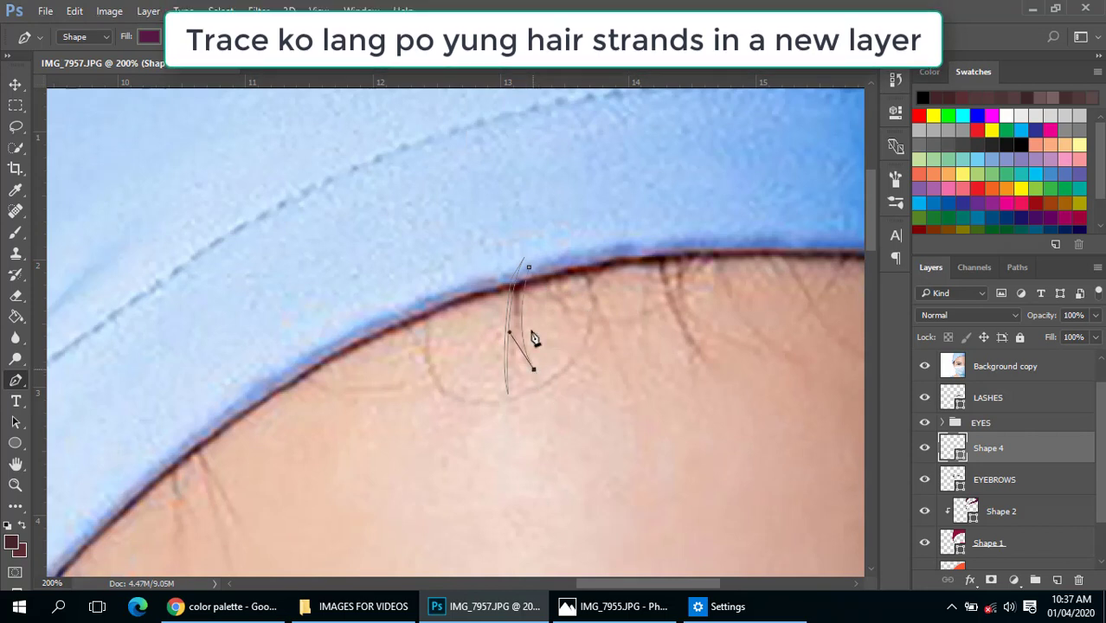
click(529, 268)
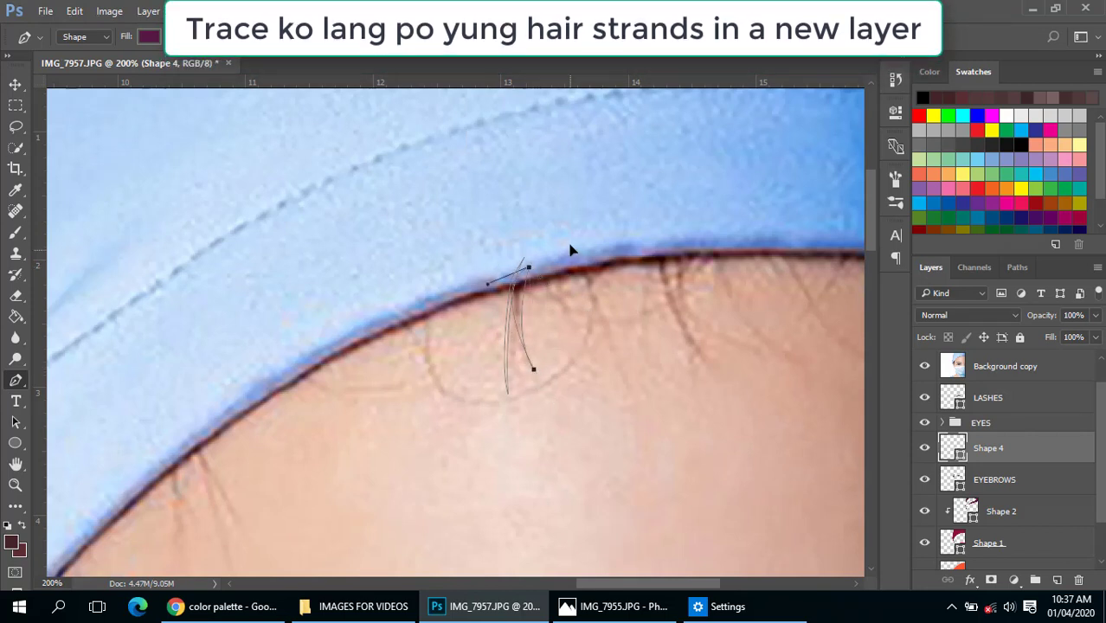
- Trace the darker hair strand farther along the cap's edge toward the nose side as a thin tapered shape on the hair layer
drag(580, 300, 516, 328)
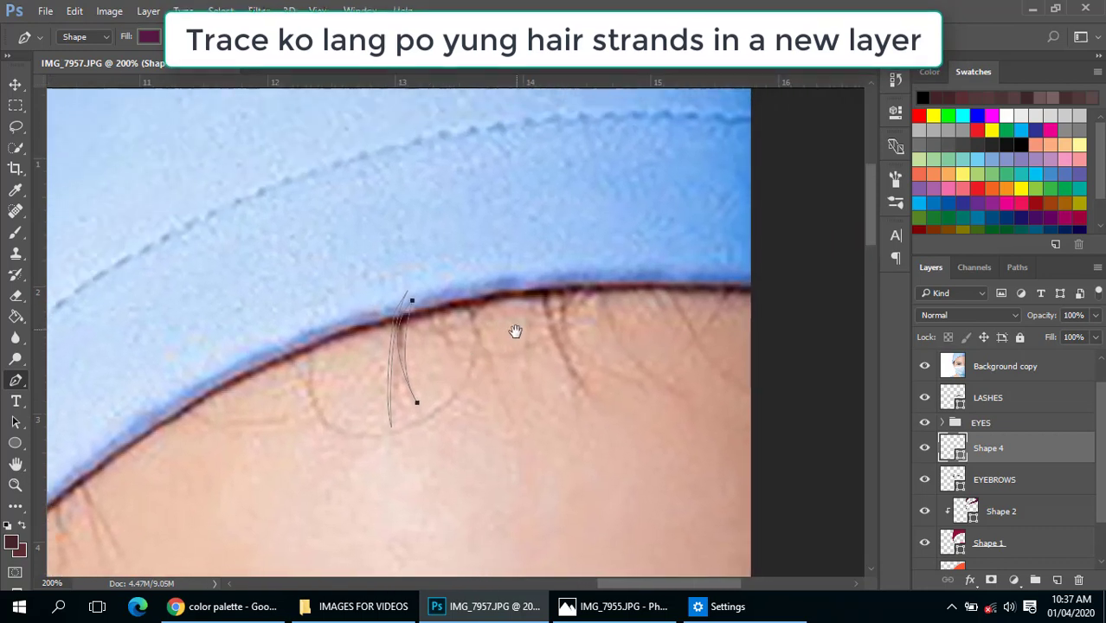
drag(590, 403, 626, 419)
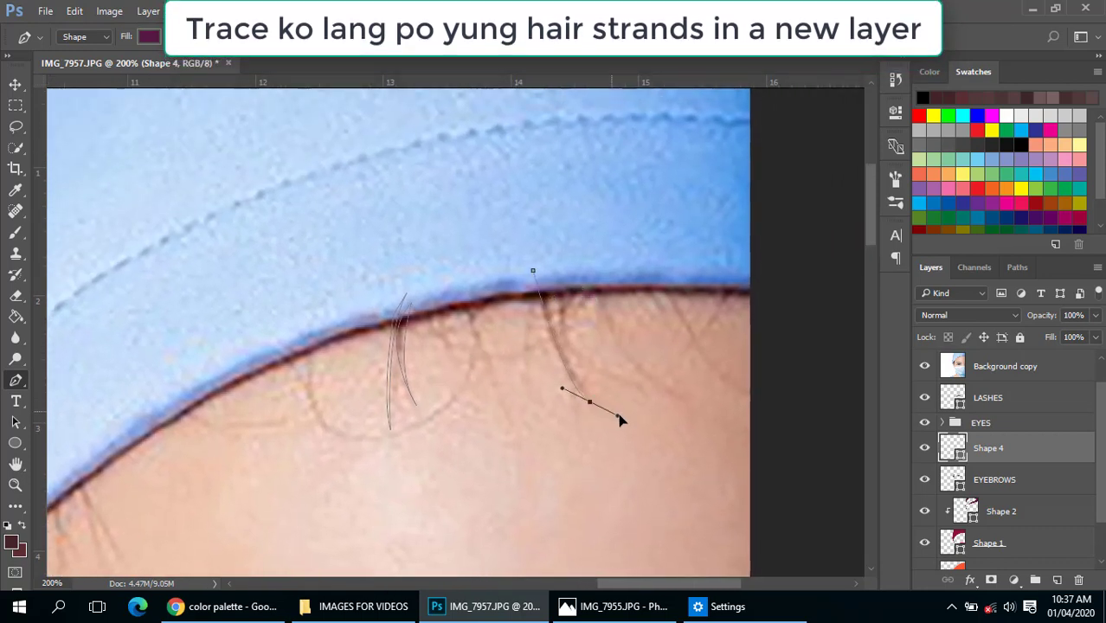
drag(536, 271, 566, 397)
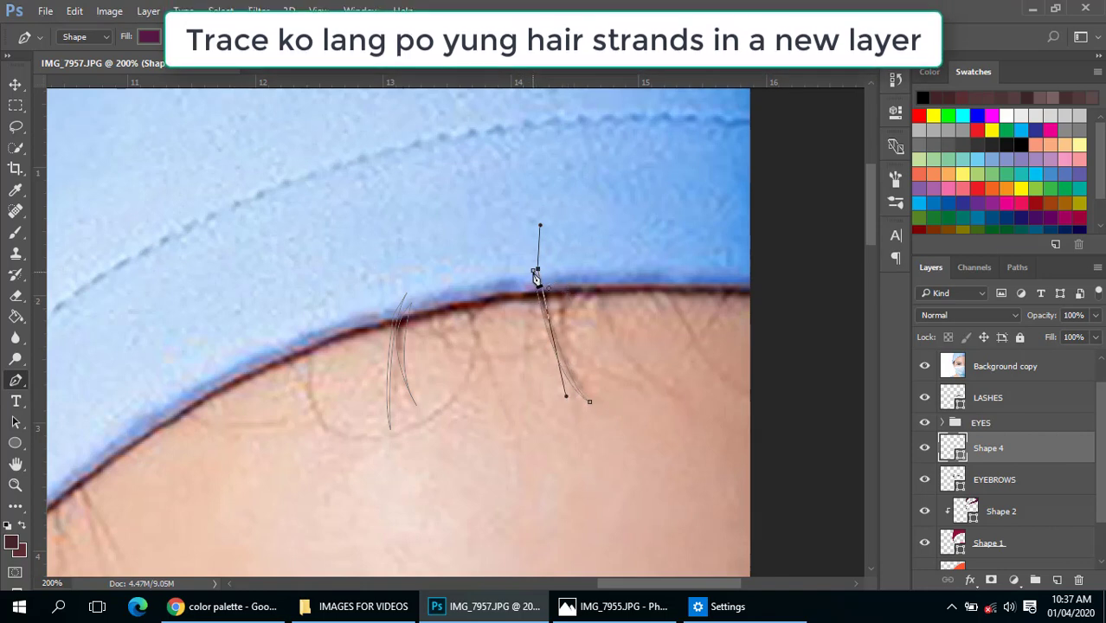
click(534, 271)
- Trace a curved strand from the cap's edge out to the photo's border on the hair layer
drag(610, 299, 467, 302)
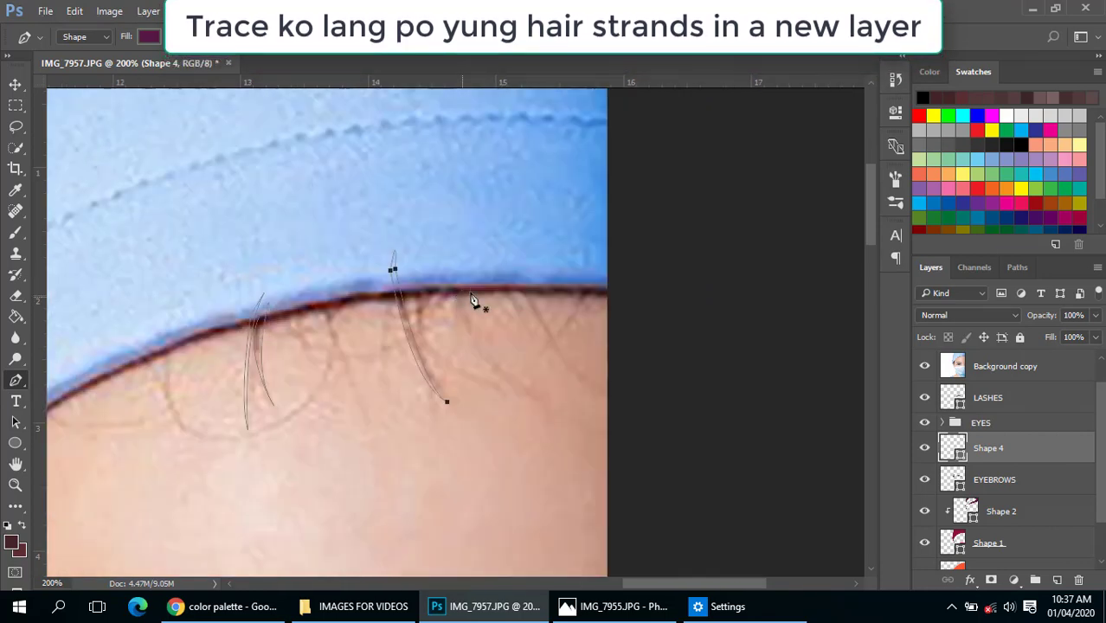
click(518, 278)
drag(604, 387, 670, 415)
alt+click(604, 387)
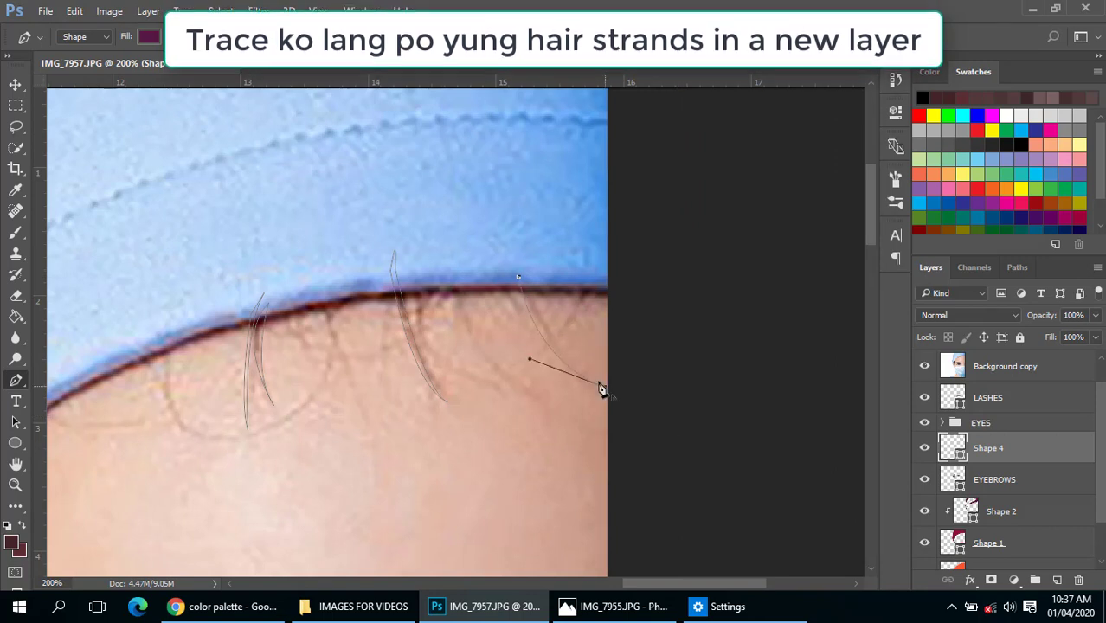
drag(523, 275, 530, 199)
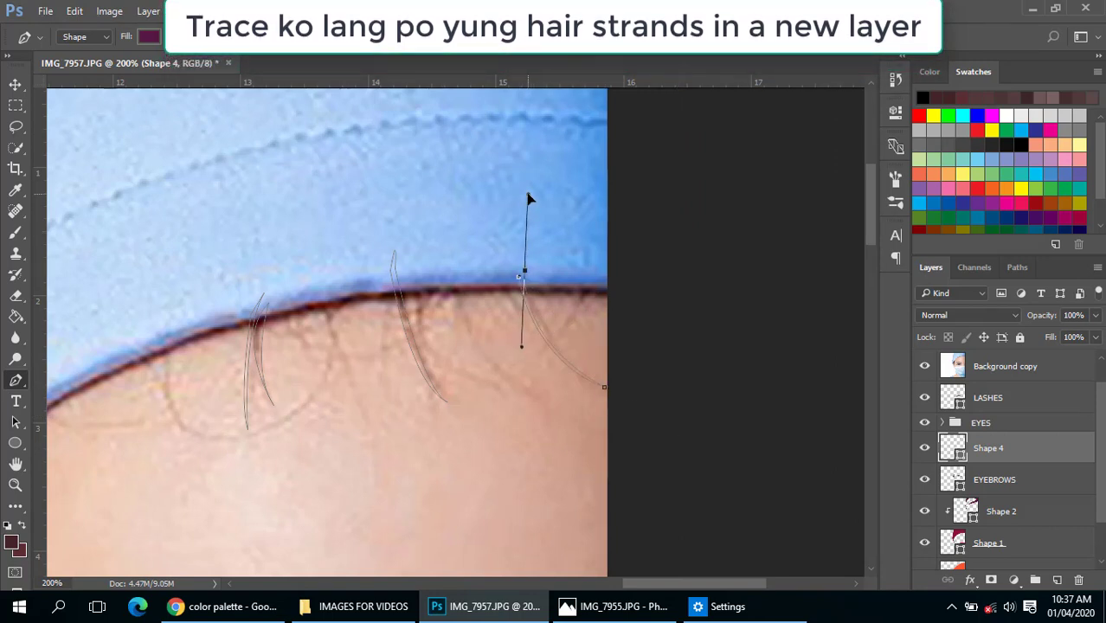
alt+click(523, 275)
- Trace a long thin strand under the cap's edge on the ear side of the forehead on the hair layer
drag(346, 357, 530, 284)
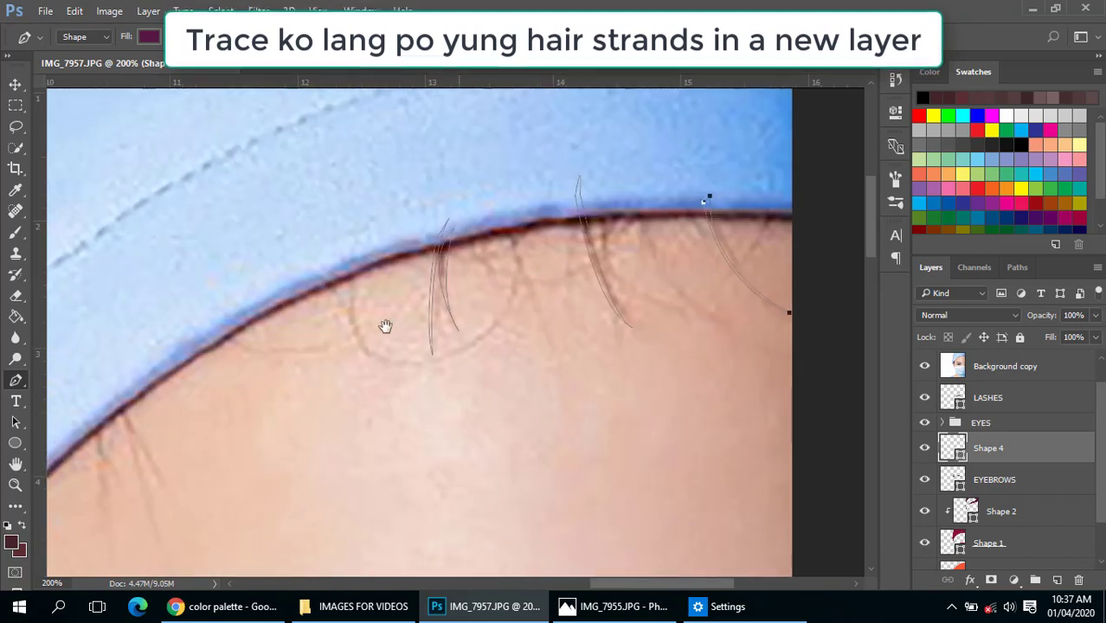
drag(385, 326, 549, 314)
drag(350, 420, 411, 344)
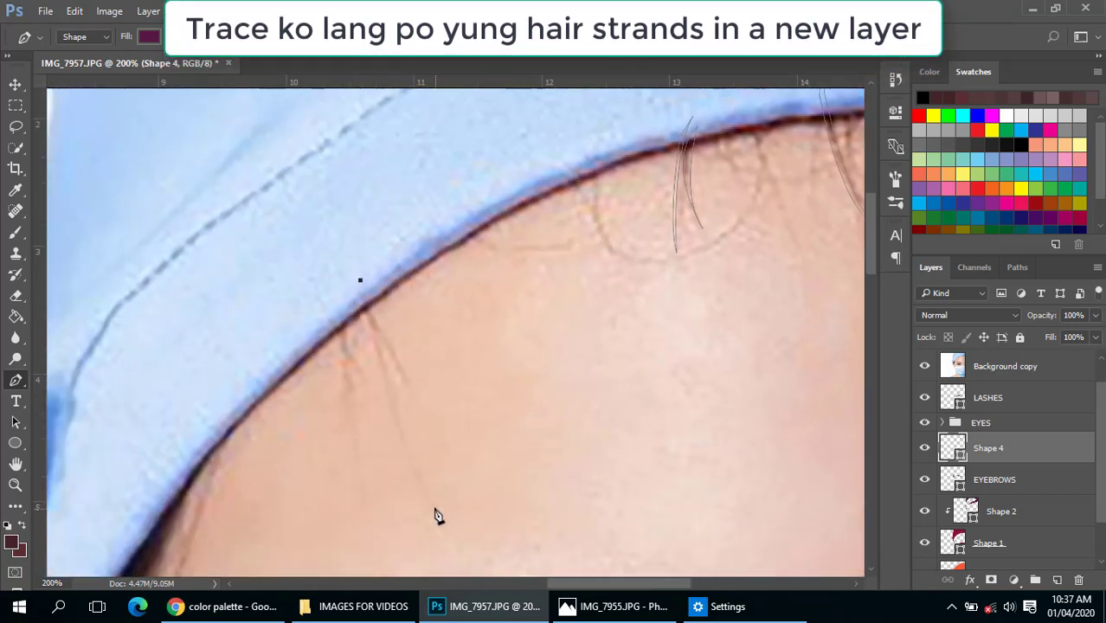
drag(403, 438, 424, 481)
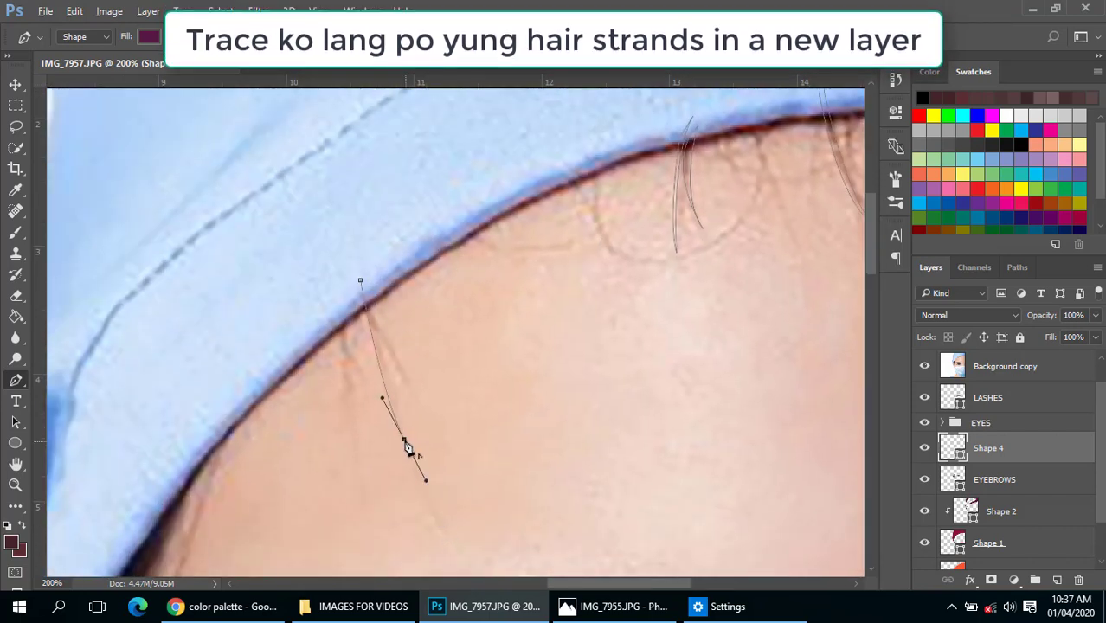
alt+click(405, 441)
click(362, 269)
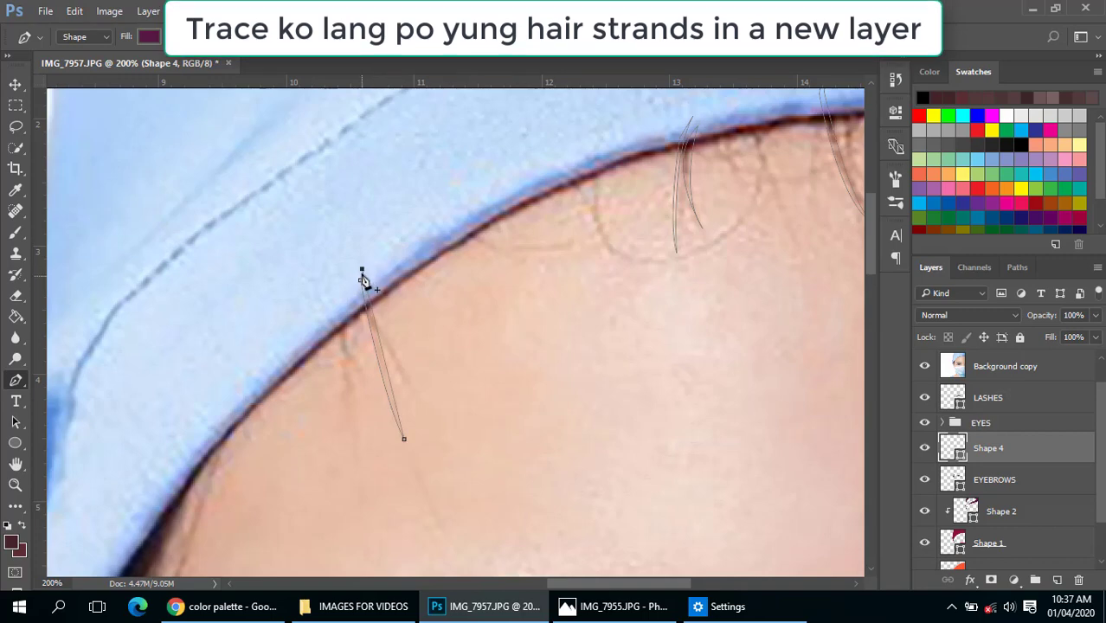
- Draw a thin curved strand from the cap's edge down to the hair at the temple on the hair layer
alt+click(309, 419)
drag(309, 419, 377, 318)
click(337, 257)
drag(293, 373, 274, 392)
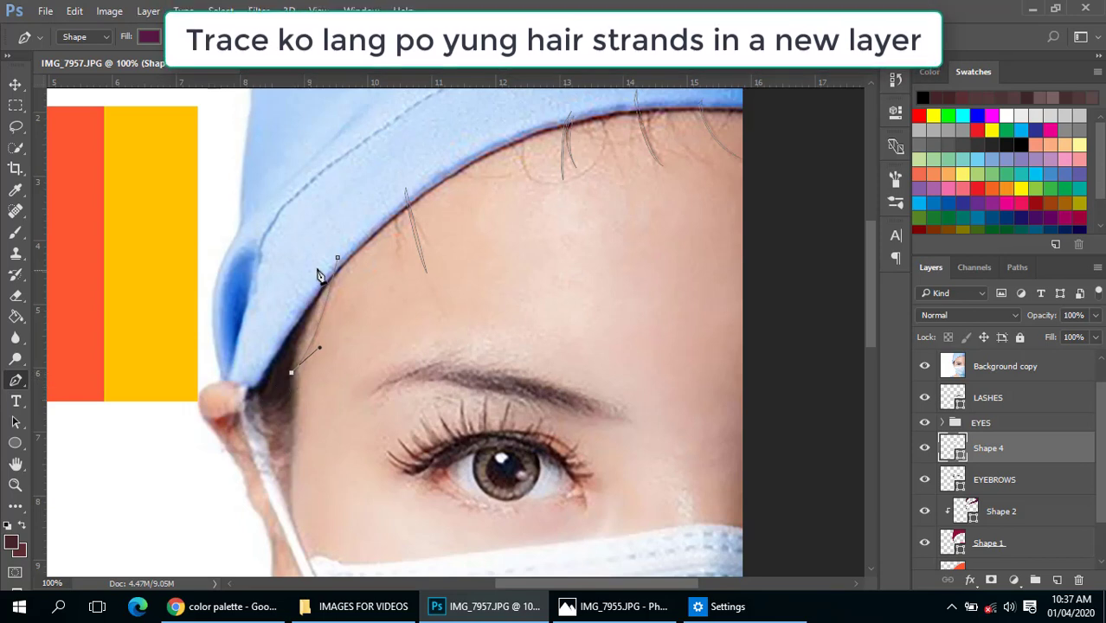
drag(338, 243, 341, 210)
alt+click(338, 245)
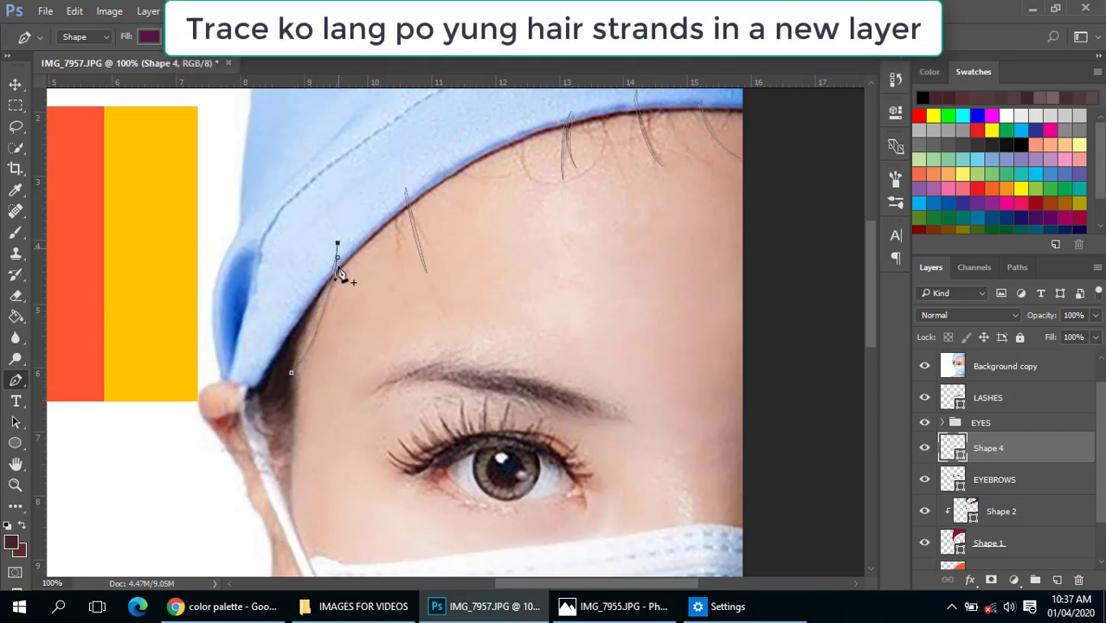
- Hide the Background copy layer, deselect the path and examine the hair strands in the whole portrait
click(925, 366)
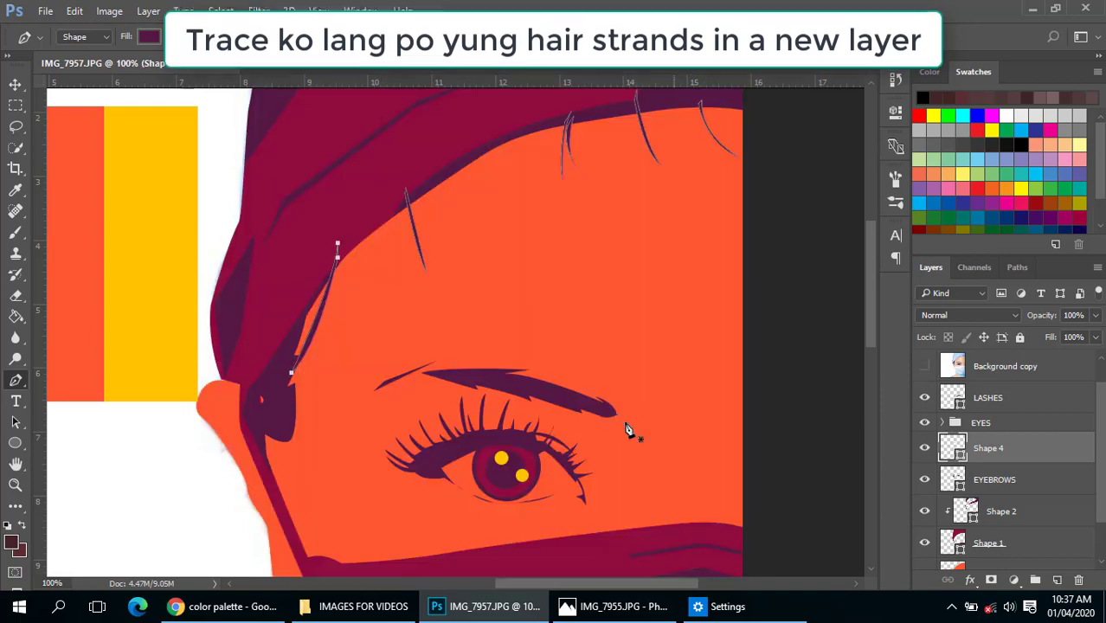
key(Return)
key(ctrl+minus)
key(ctrl+minus)
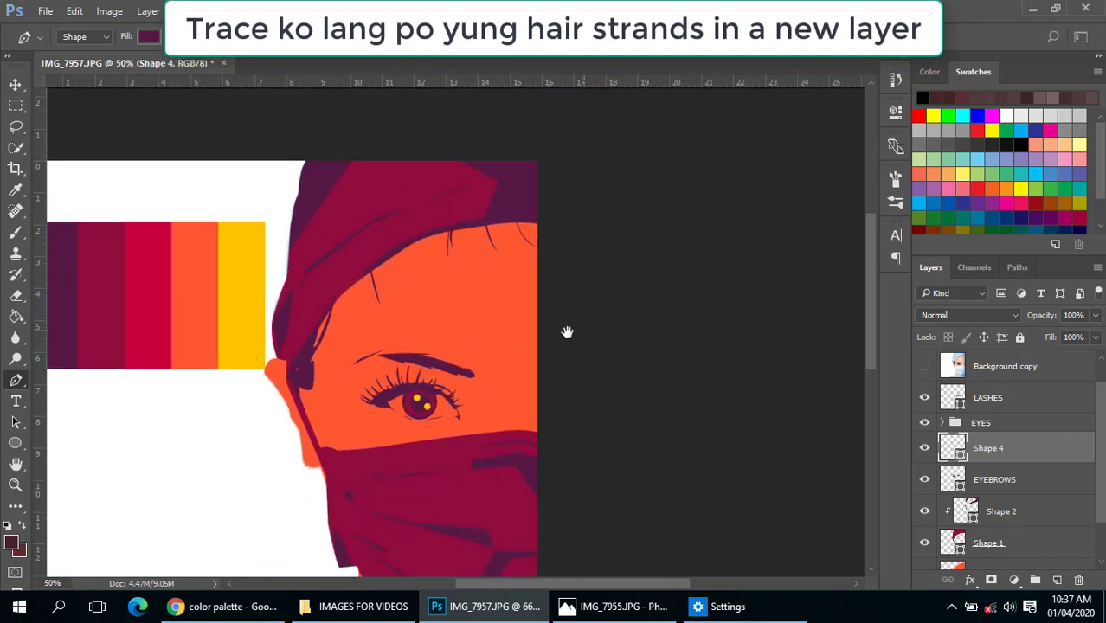
- Try the Shape 4 hair layer beneath the EYEBROWS layer and restore its original stacking order
scroll(337, 271, up, 1)
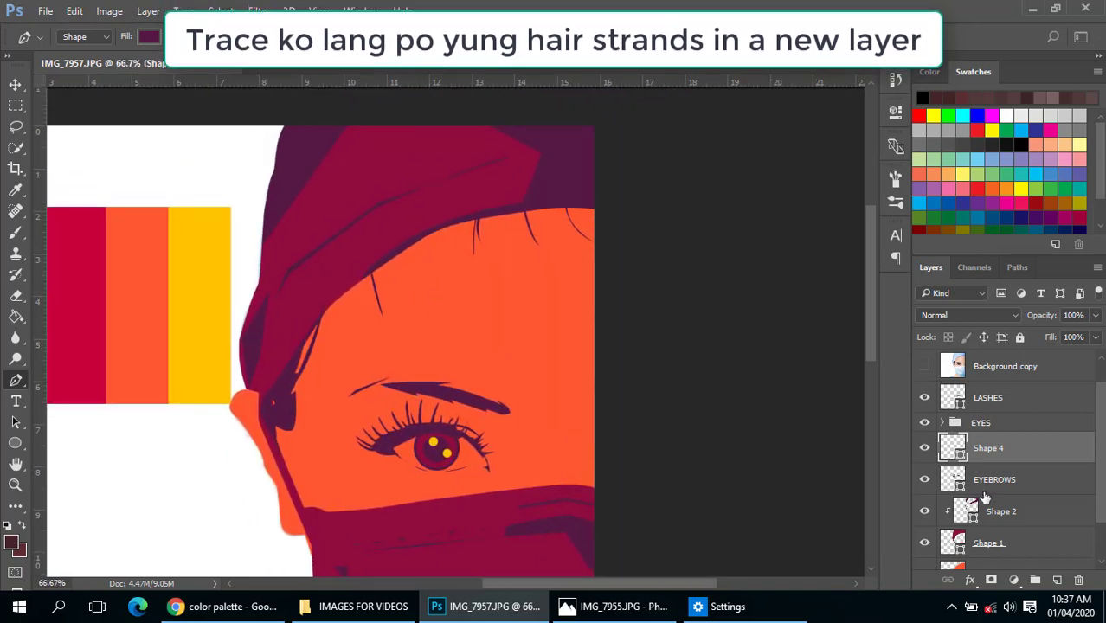
drag(1009, 457, 1009, 485)
scroll(1010, 484, down, 2)
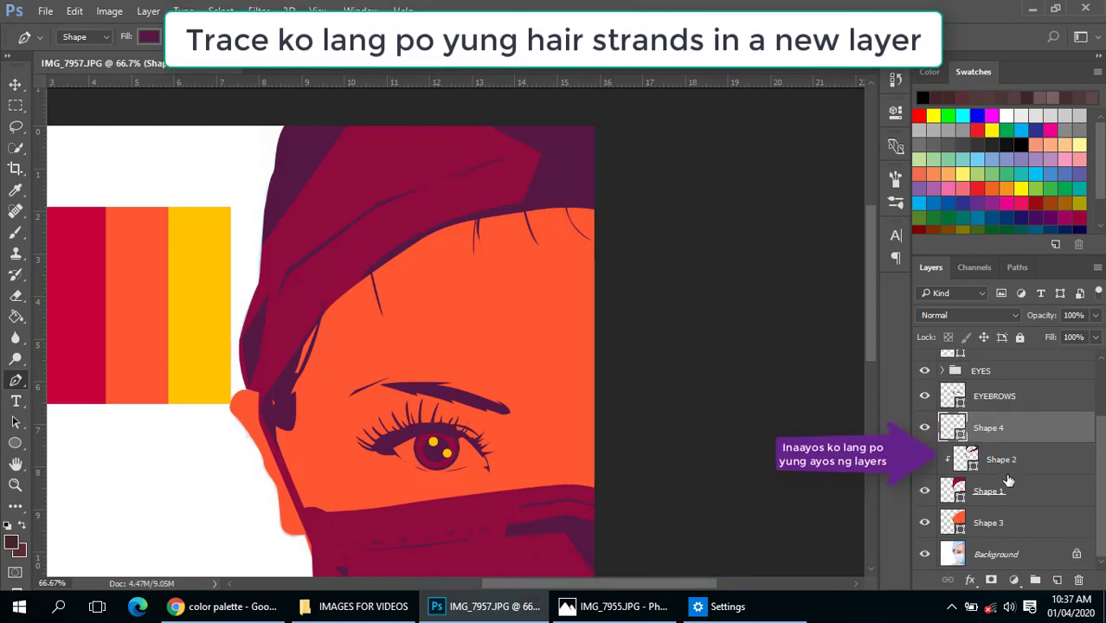
drag(1000, 430, 1008, 394)
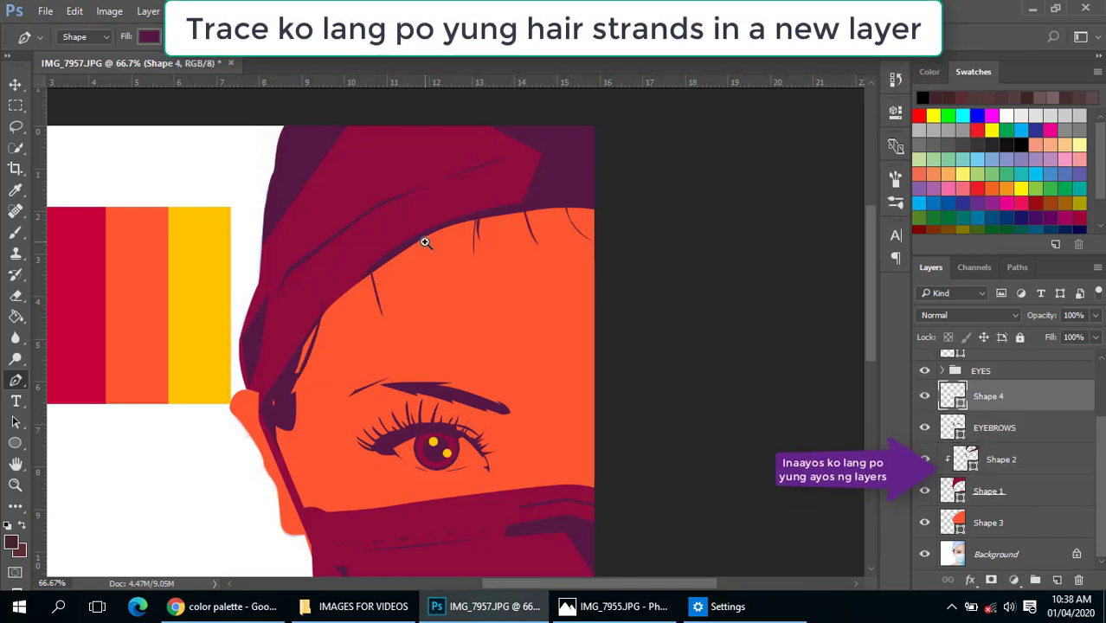
- On the Shape 2 layer, move the end anchor of the cap's rim shadow farther into the cap to thicken the shadow
key(ctrl+plus)
drag(400, 229, 459, 231)
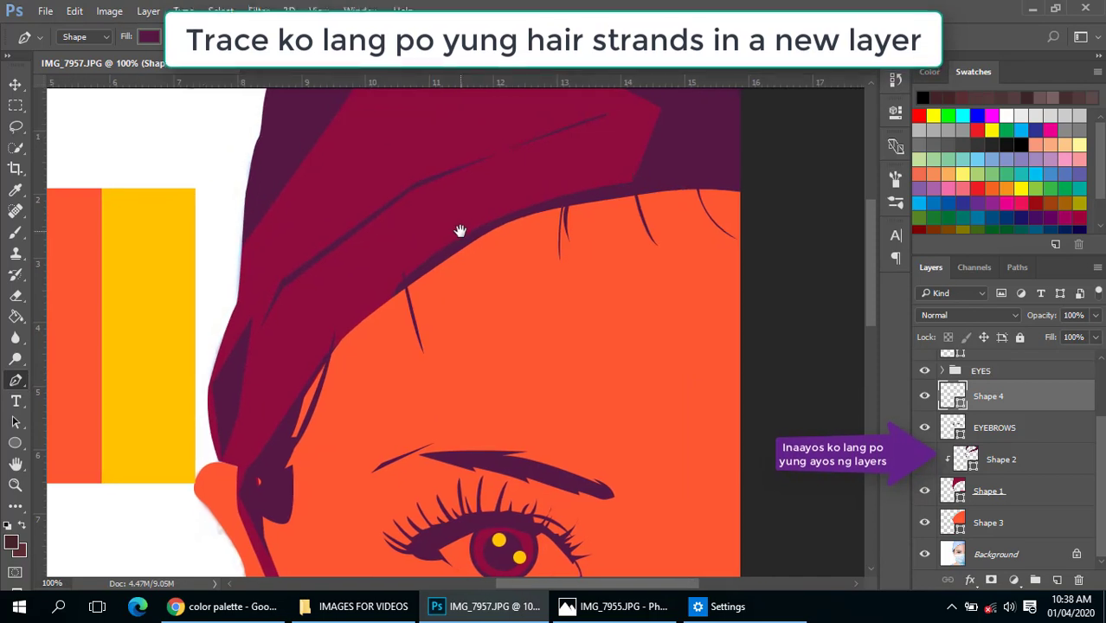
scroll(955, 423, up, 1)
click(983, 496)
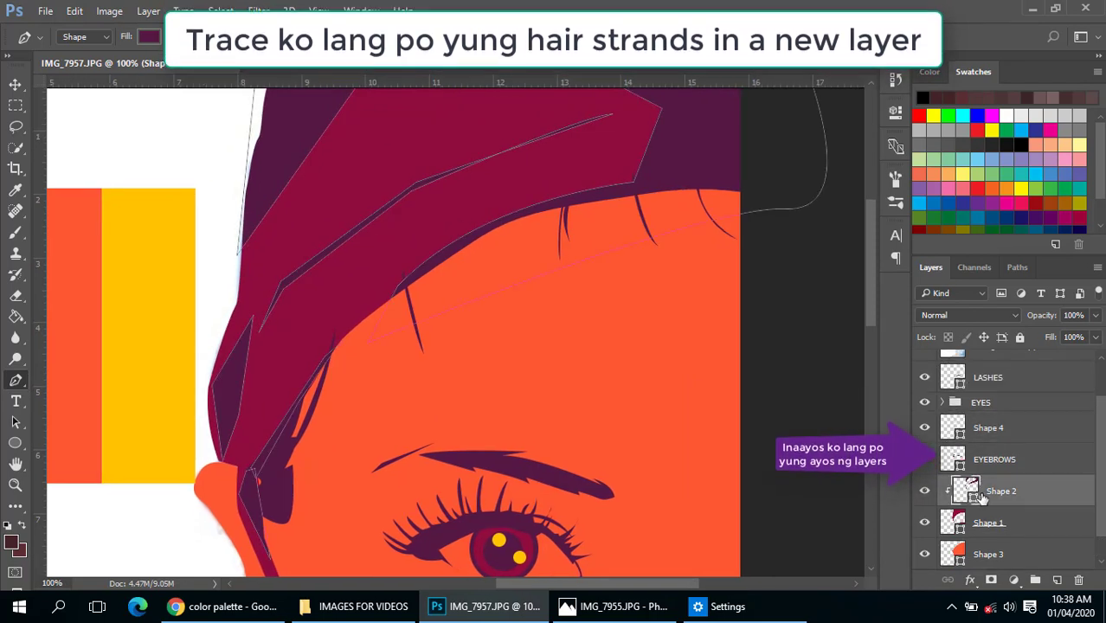
drag(413, 253, 546, 336)
ctrl+click(568, 345)
ctrl+click(490, 394)
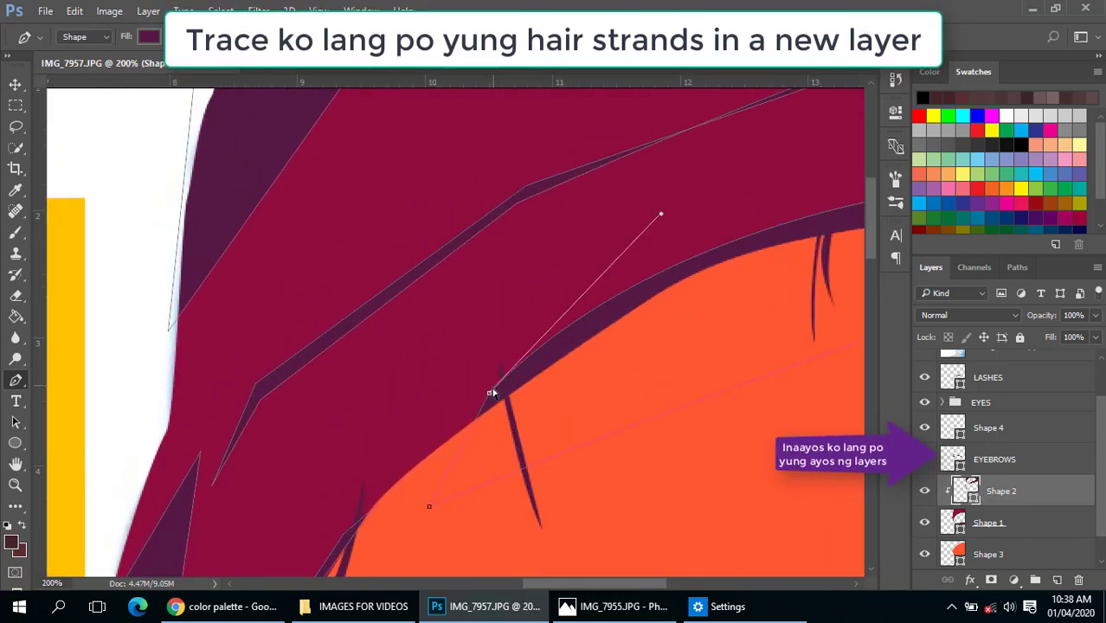
click(480, 379)
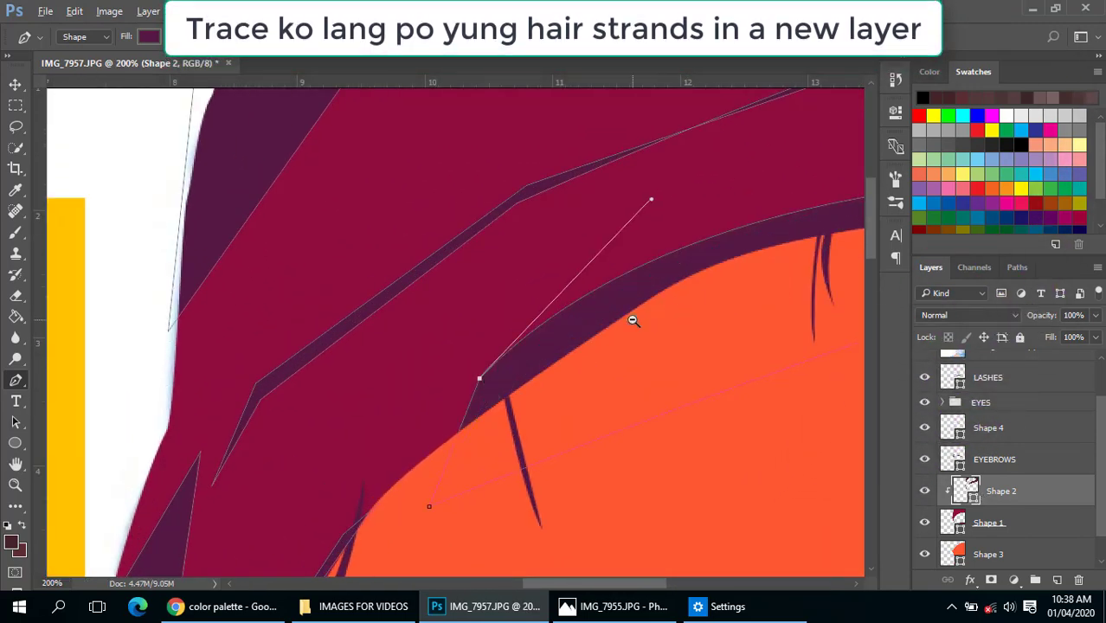
scroll(633, 320, down, 3)
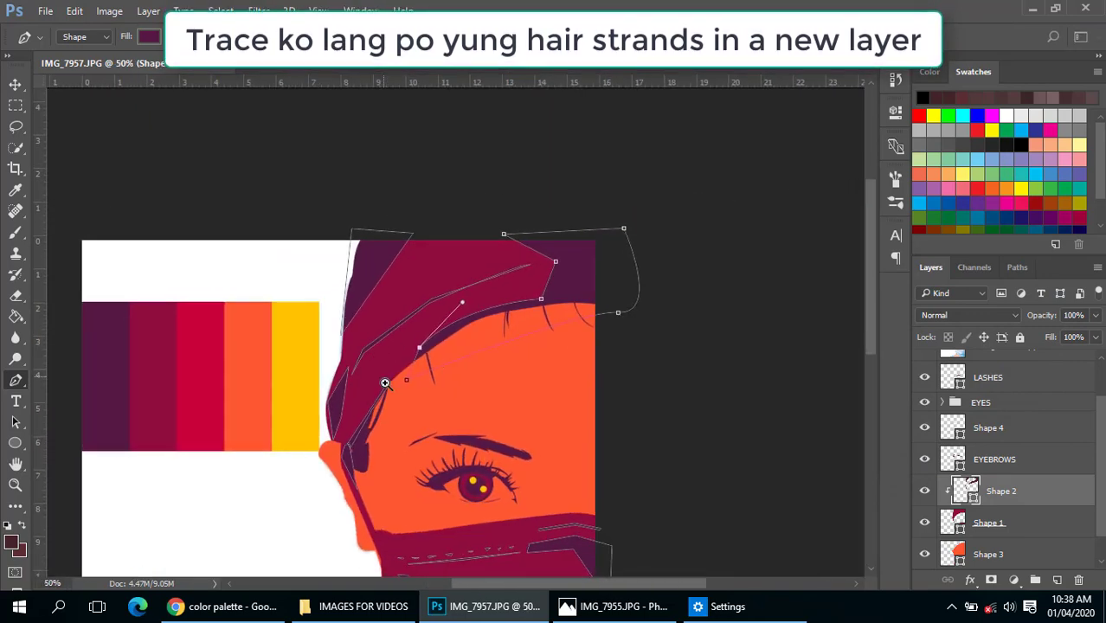
- On the Shape 4 layer, shorten the temple strand by moving its upper anchor points down to the cap's edge
scroll(385, 382, up, 4)
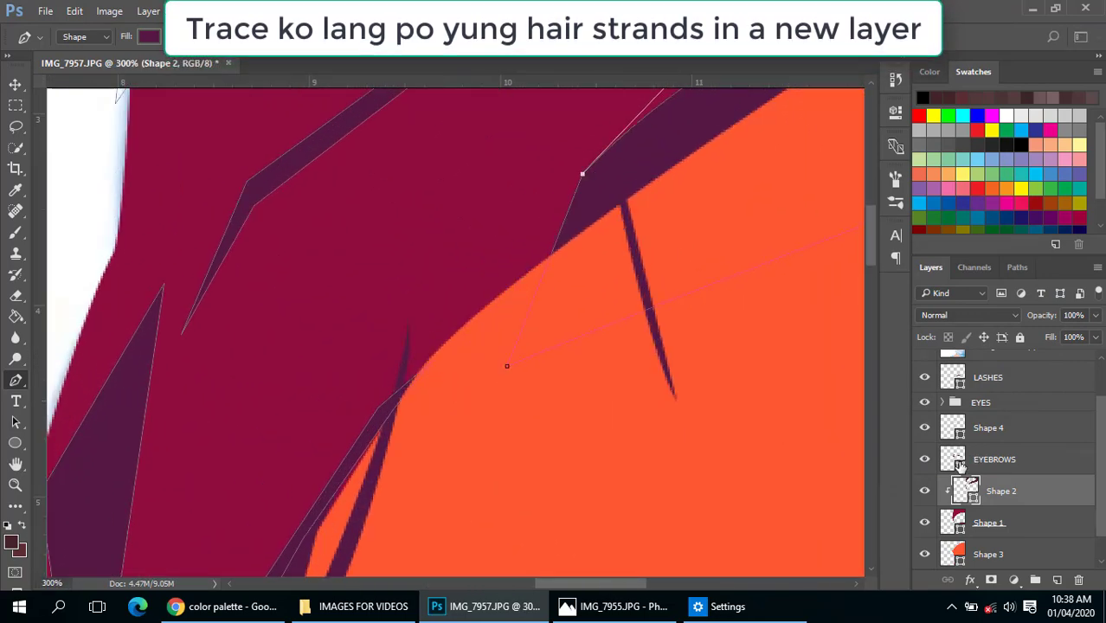
click(960, 466)
click(953, 429)
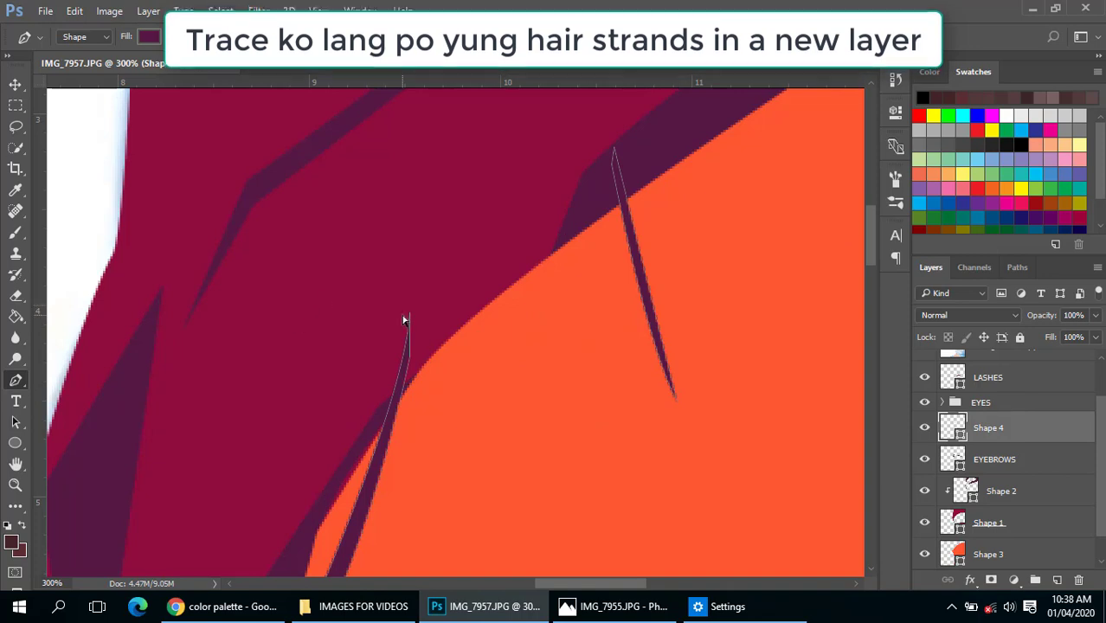
drag(410, 315, 390, 405)
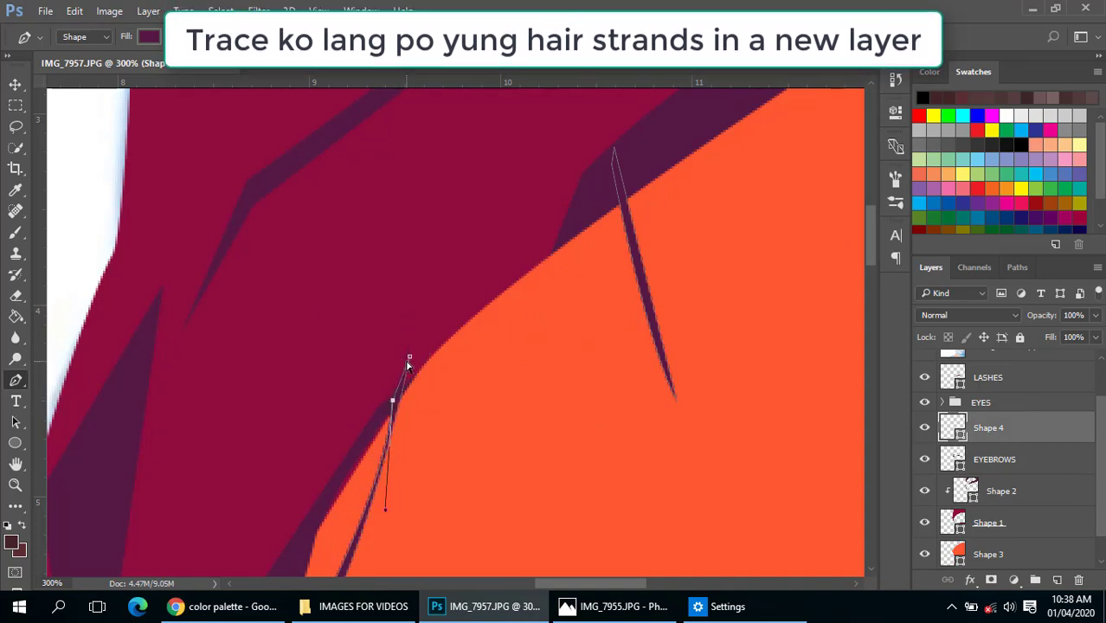
click(403, 386)
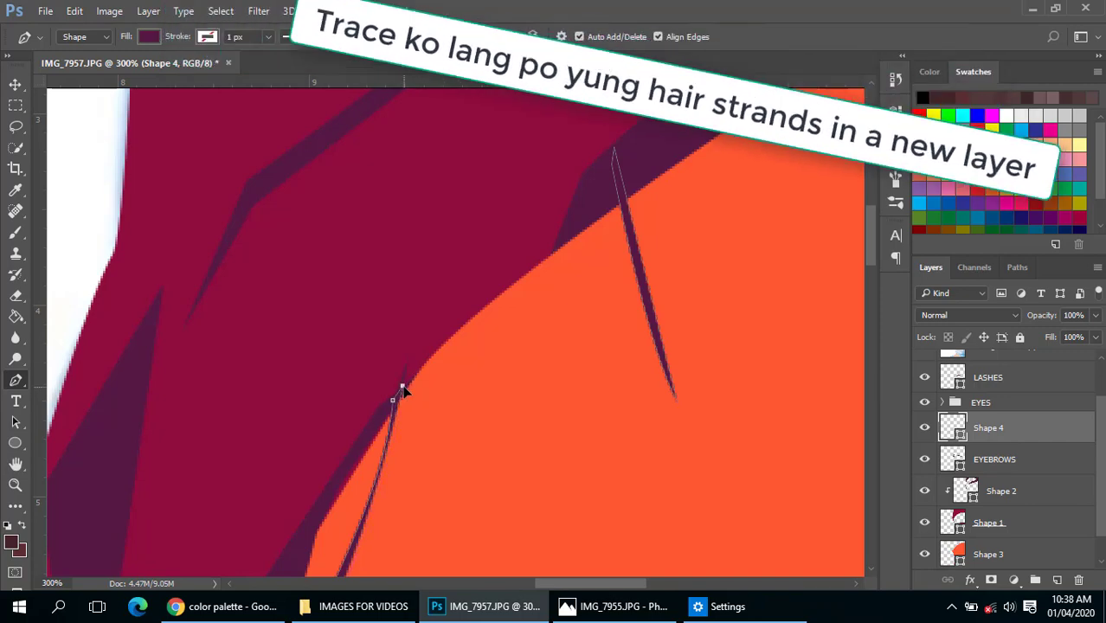
- Adjust the temple strand's curve so it bows outward from the hair, and deselect the path
drag(422, 470, 461, 281)
key(ctrl+plus)
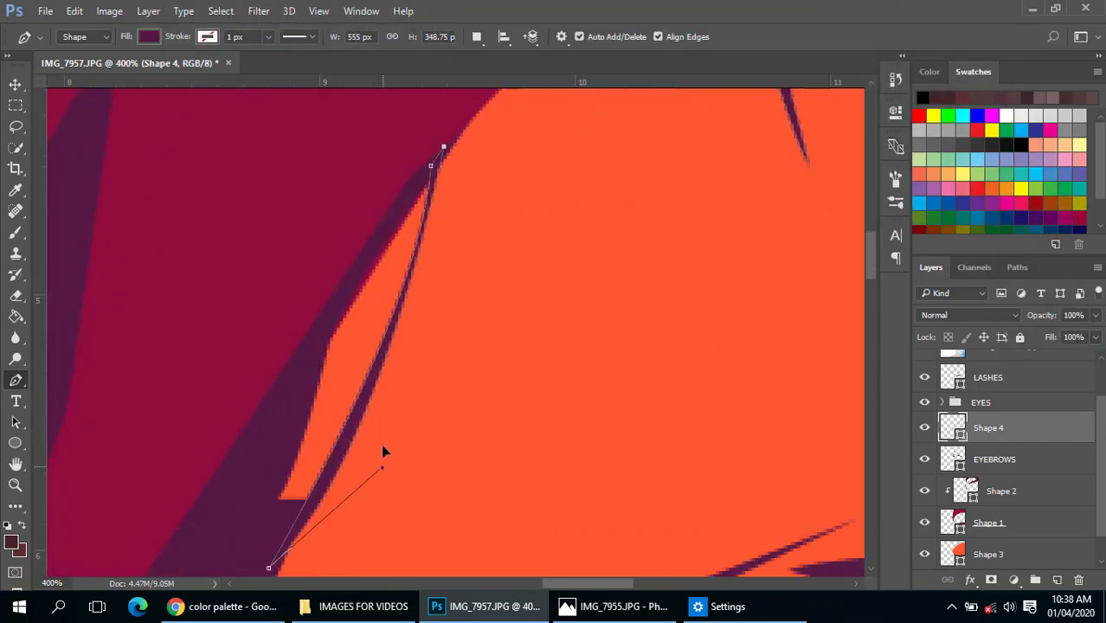
drag(385, 451, 422, 361)
click(377, 356)
key(Return)
key(Return)
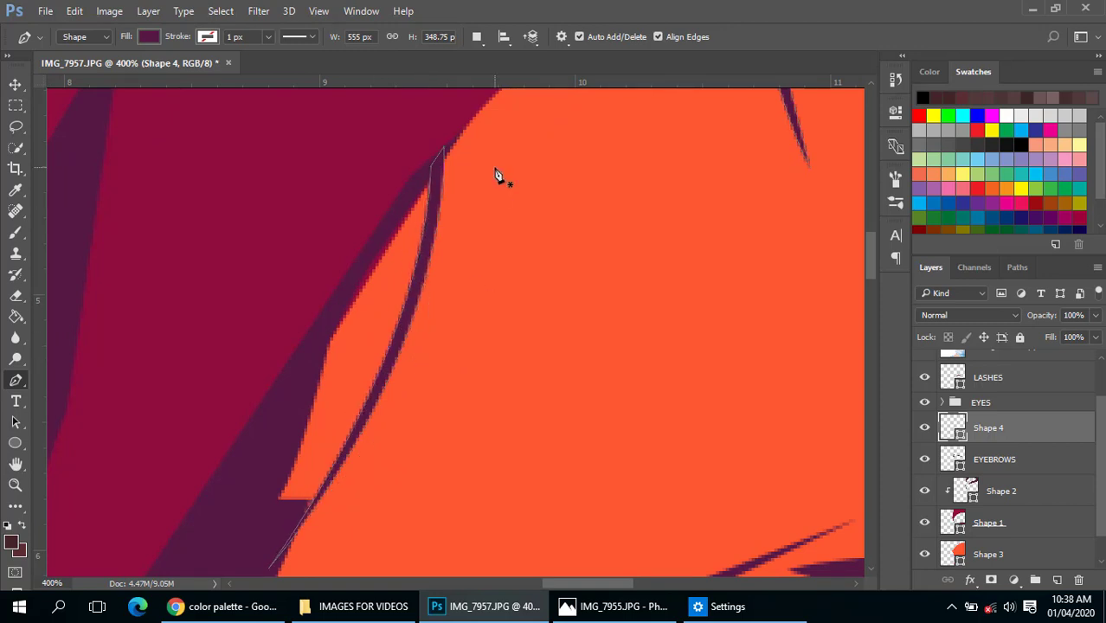
- Examine the reshaped temple strand and the cap's rim shadow in the whole portrait
alt+click(470, 200)
alt+click(474, 200)
alt+click(476, 198)
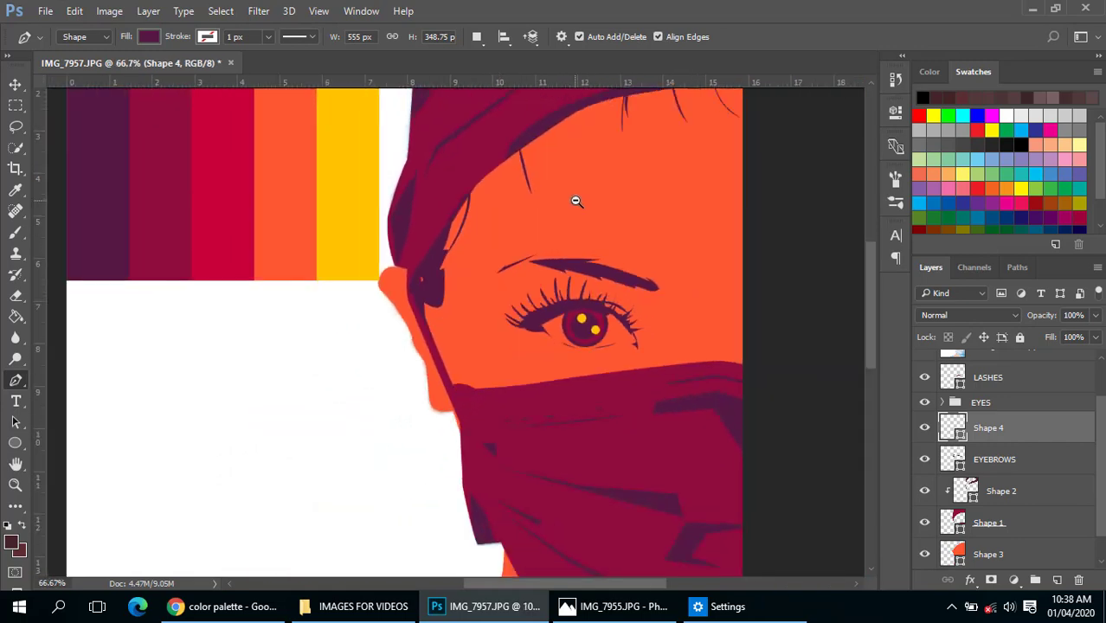
alt+click(577, 198)
drag(505, 345, 420, 293)
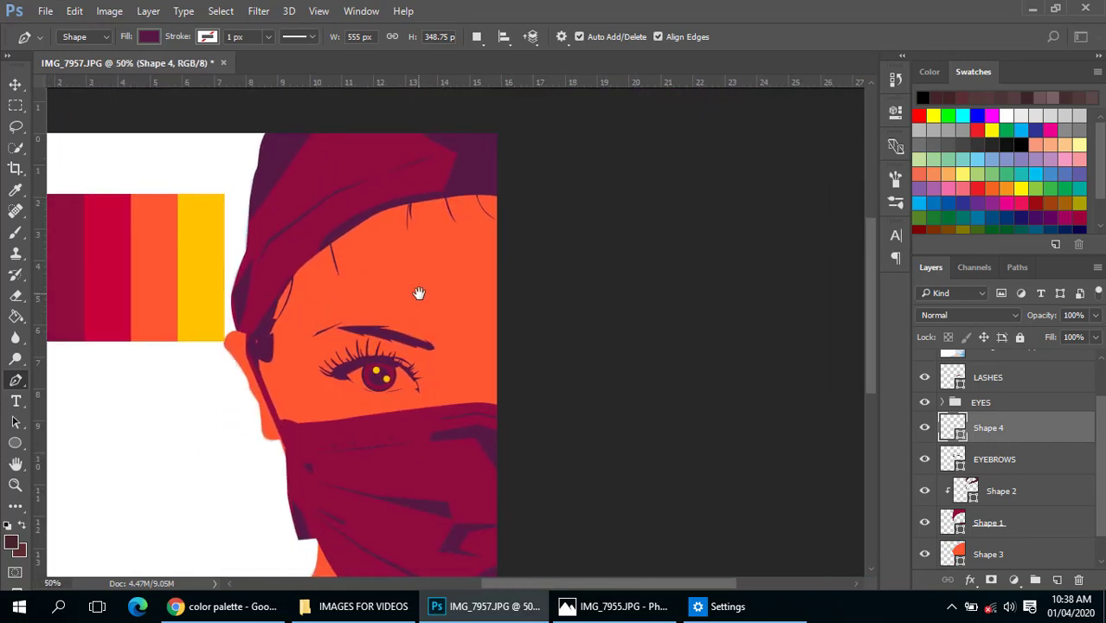
ctrl+click(377, 282)
alt+click(395, 282)
drag(493, 358, 436, 225)
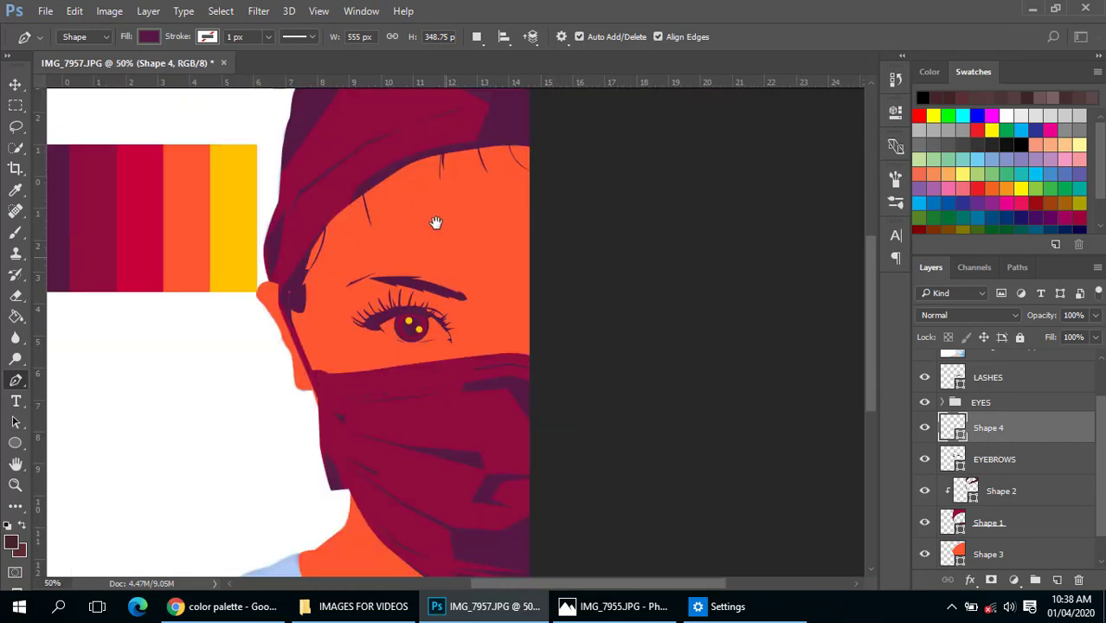
- Show the Background copy layer to bring the reference photo back over the artwork
scroll(968, 460, up, 2)
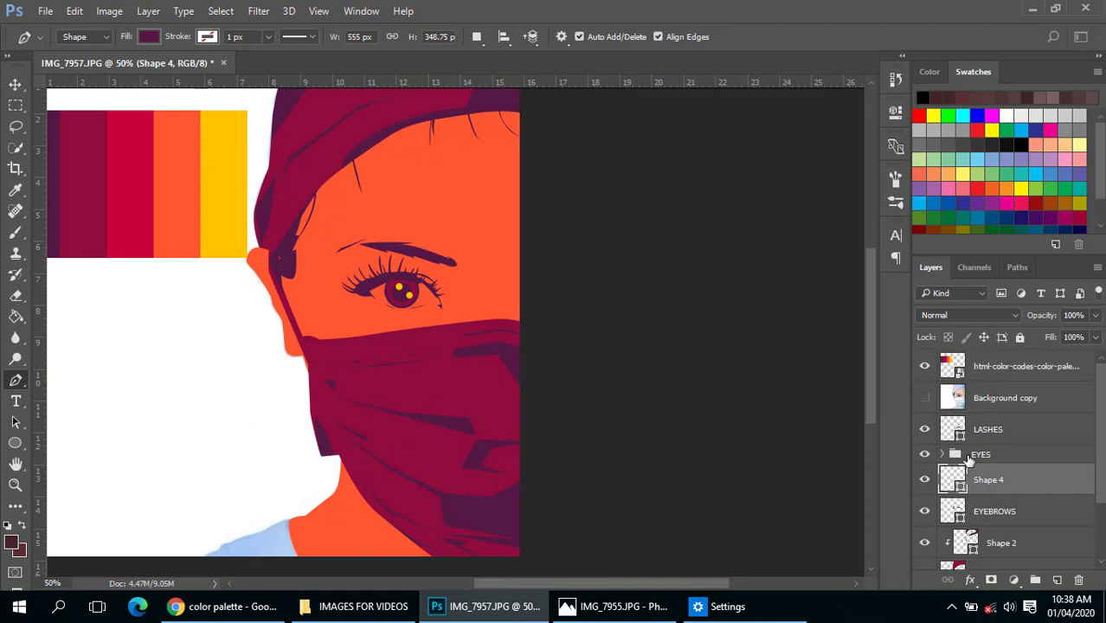
click(924, 397)
ctrl+click(420, 226)
alt+click(422, 211)
drag(416, 225, 507, 173)
- Find the layer holding the orange skin shape and rename it SKIN BASE
scroll(977, 467, down, 3)
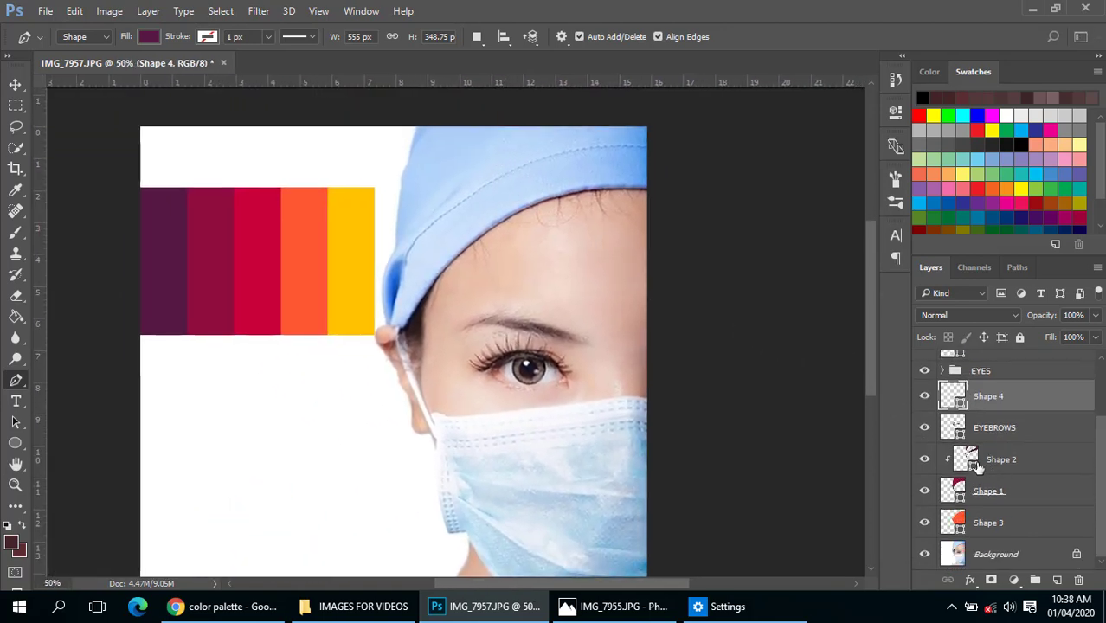
click(958, 435)
click(973, 462)
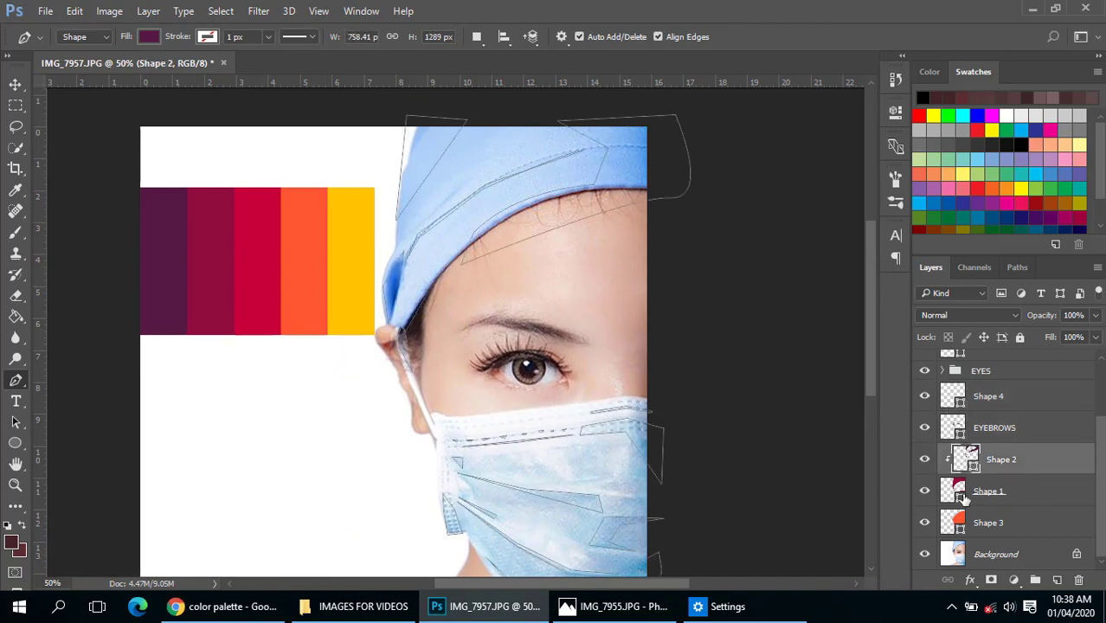
click(961, 495)
click(957, 528)
ctrl+click(658, 272)
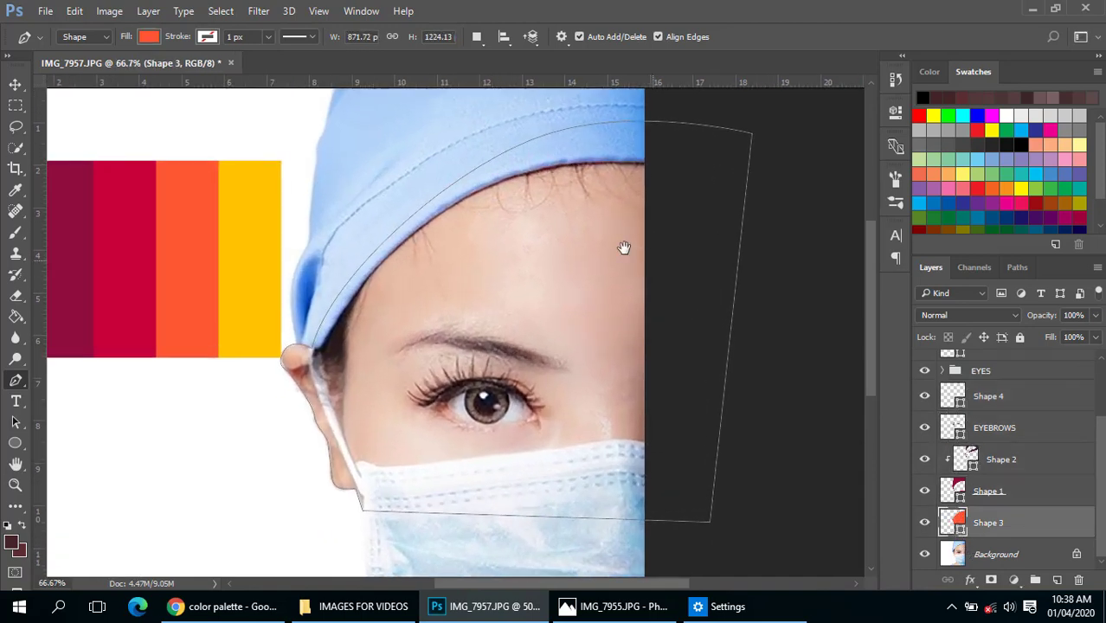
drag(516, 262, 540, 226)
double_click(1000, 524)
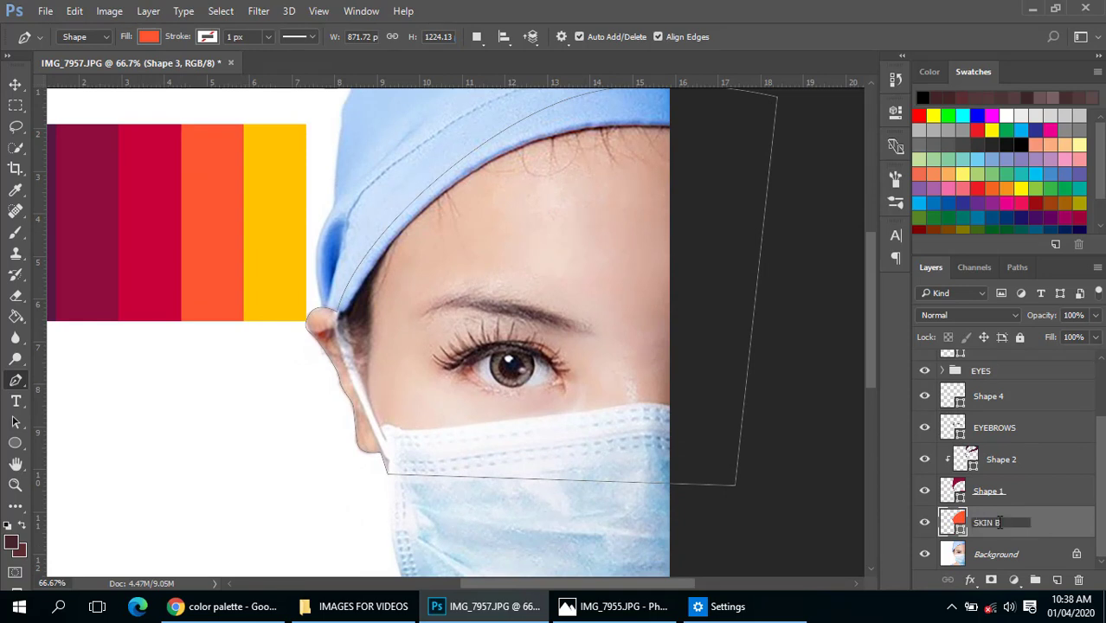
key(Return)
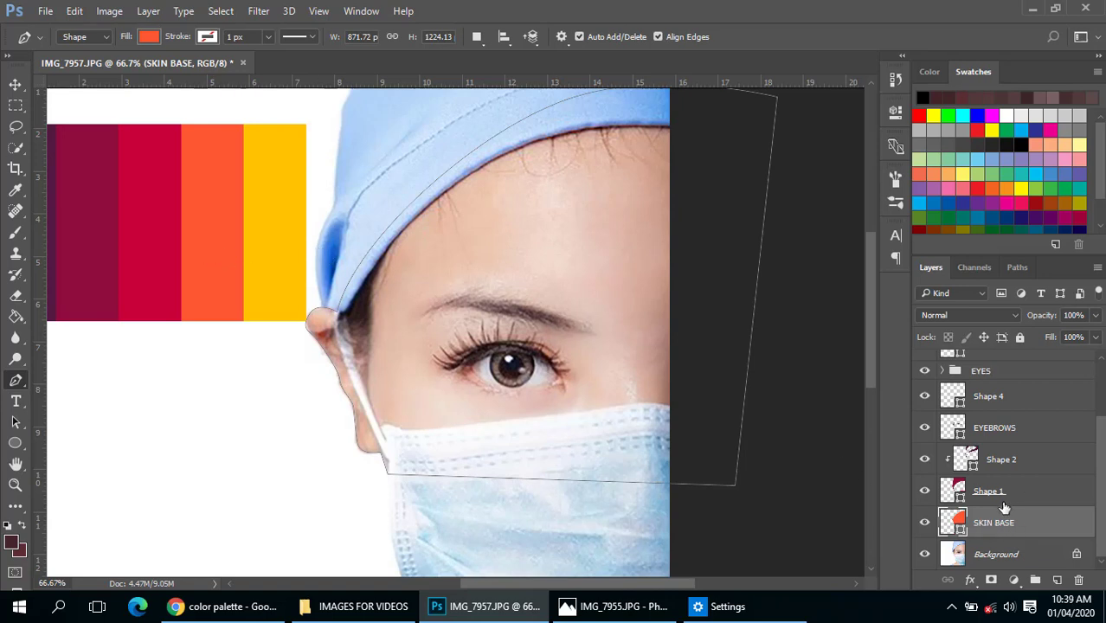
- Toggle the Background copy layer off and on to compare the flat portrait with the photo
drag(505, 312, 562, 334)
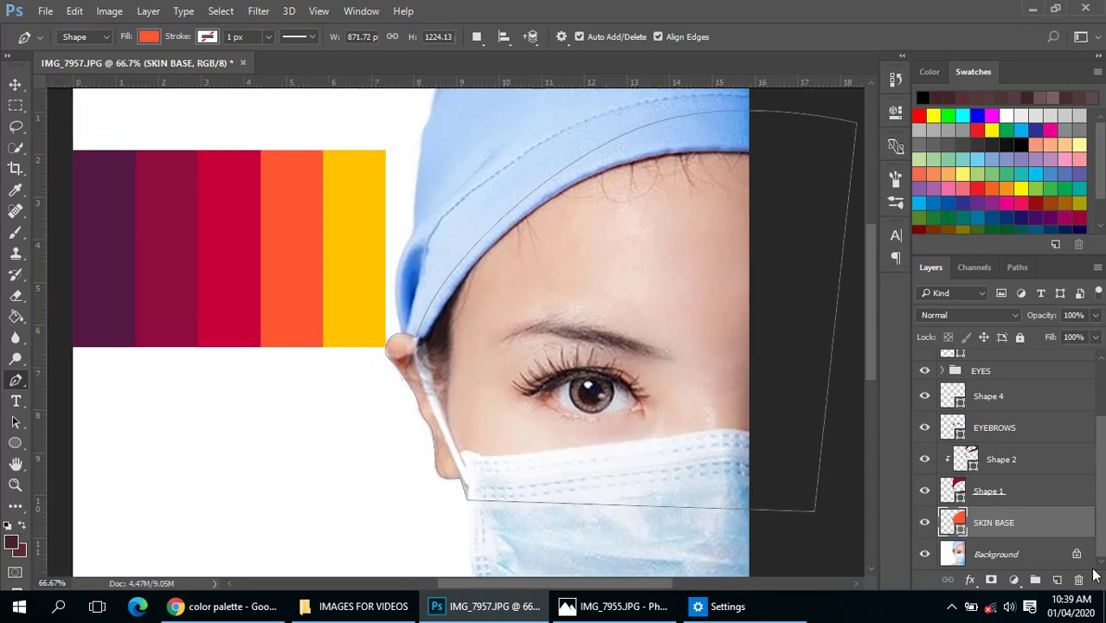
scroll(979, 459, up, 3)
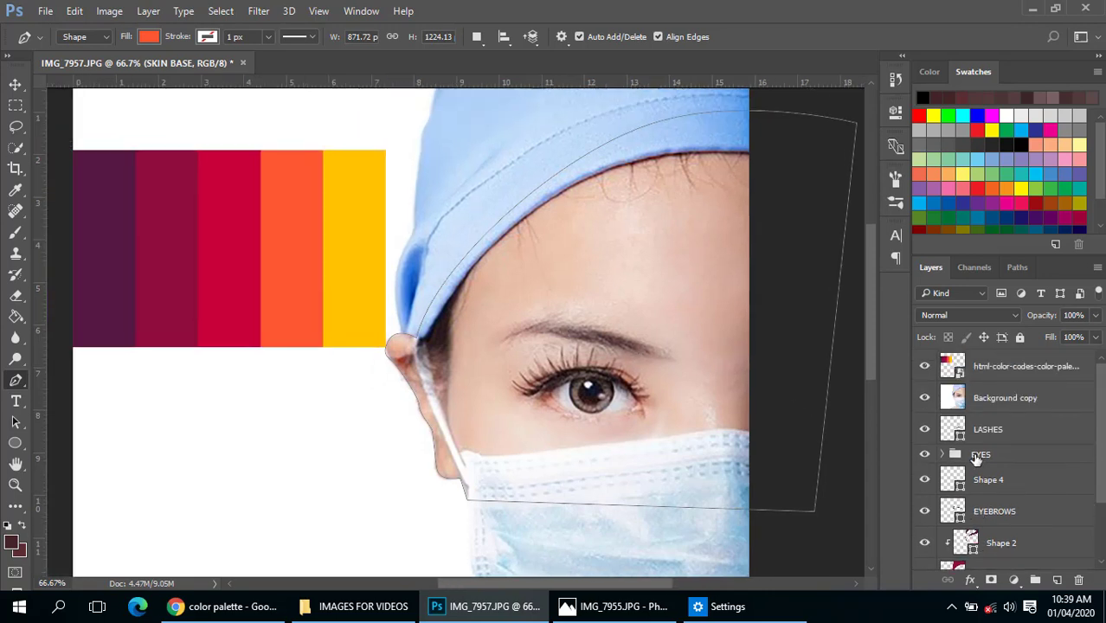
click(925, 399)
click(925, 398)
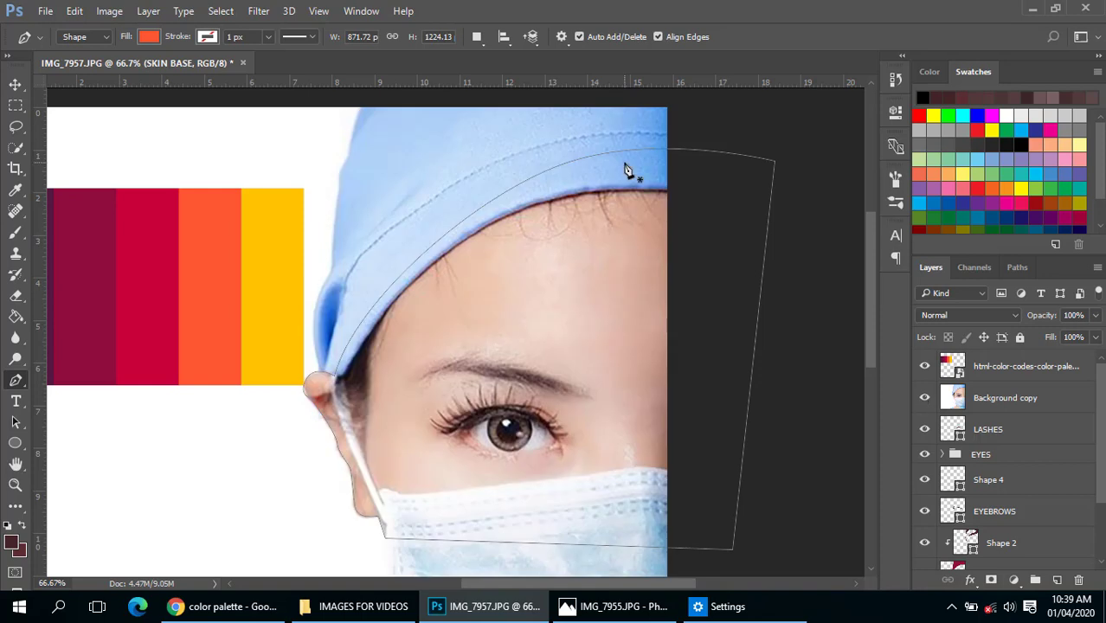
- On a new shape layer above SKIN BASE, trace the face shadow's inner edge from the cap past the forehead and nose into the mask
click(476, 39)
click(480, 39)
scroll(385, 390, down, 1)
scroll(386, 390, right, 1)
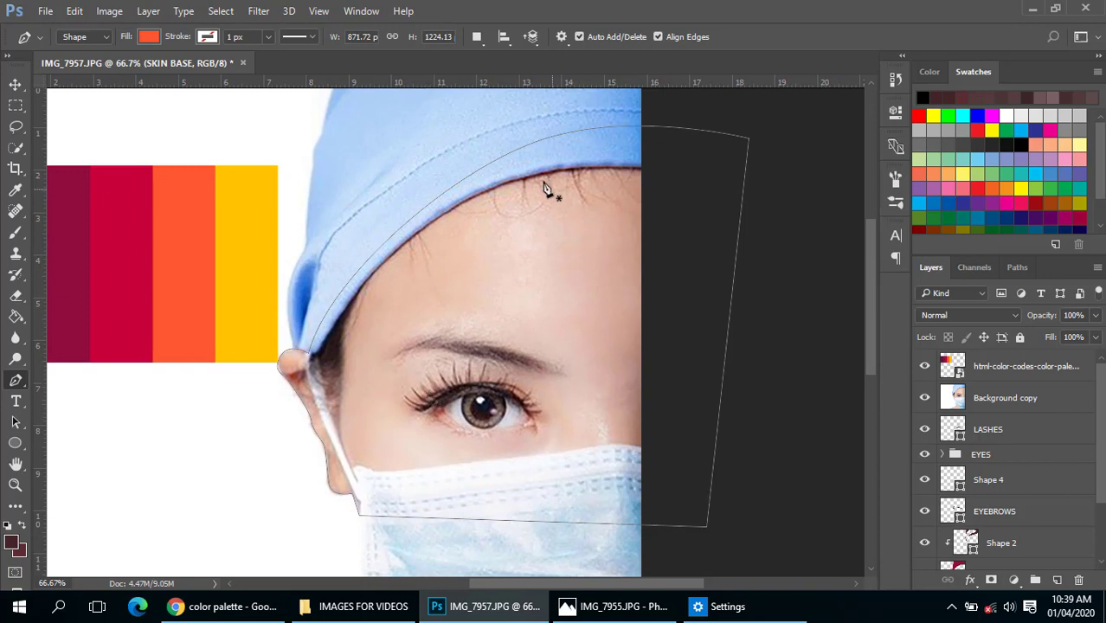
click(509, 170)
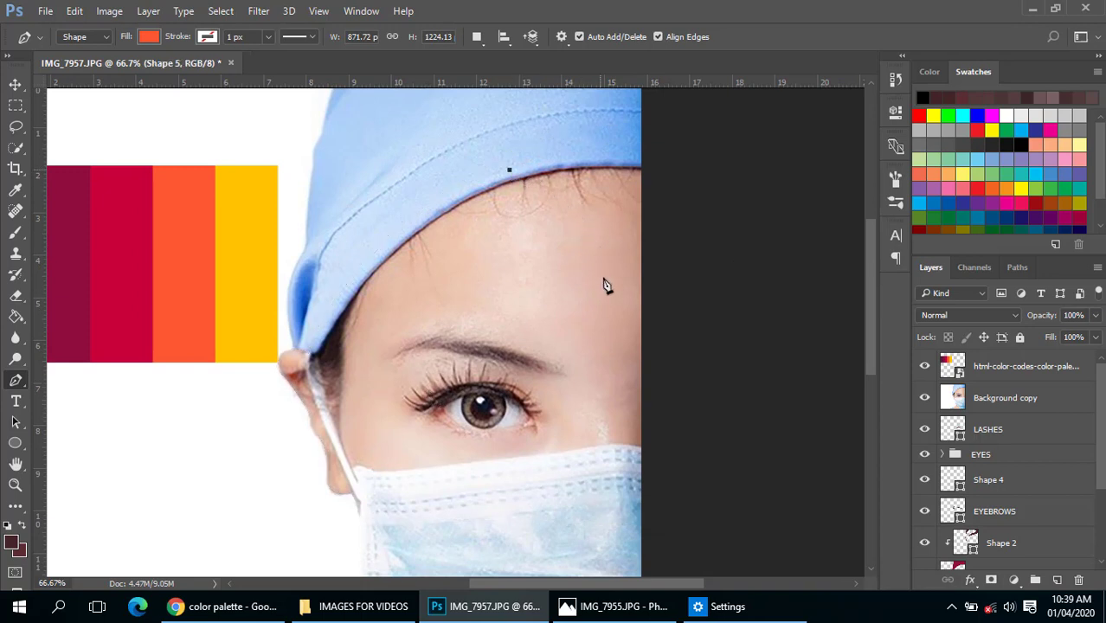
drag(607, 283, 607, 311)
click(578, 367)
click(623, 444)
click(632, 482)
- Close the face shadow shape by running its outline outside the photo's border and back to the starting point on the cap
click(732, 423)
drag(773, 268, 777, 249)
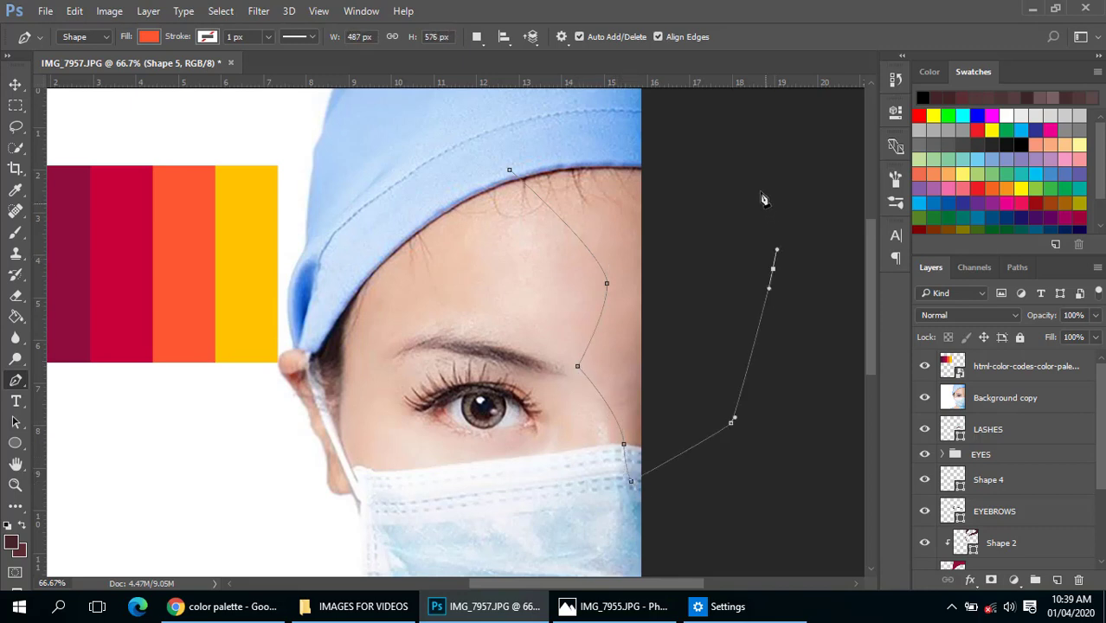
click(761, 192)
drag(692, 131, 680, 129)
click(509, 171)
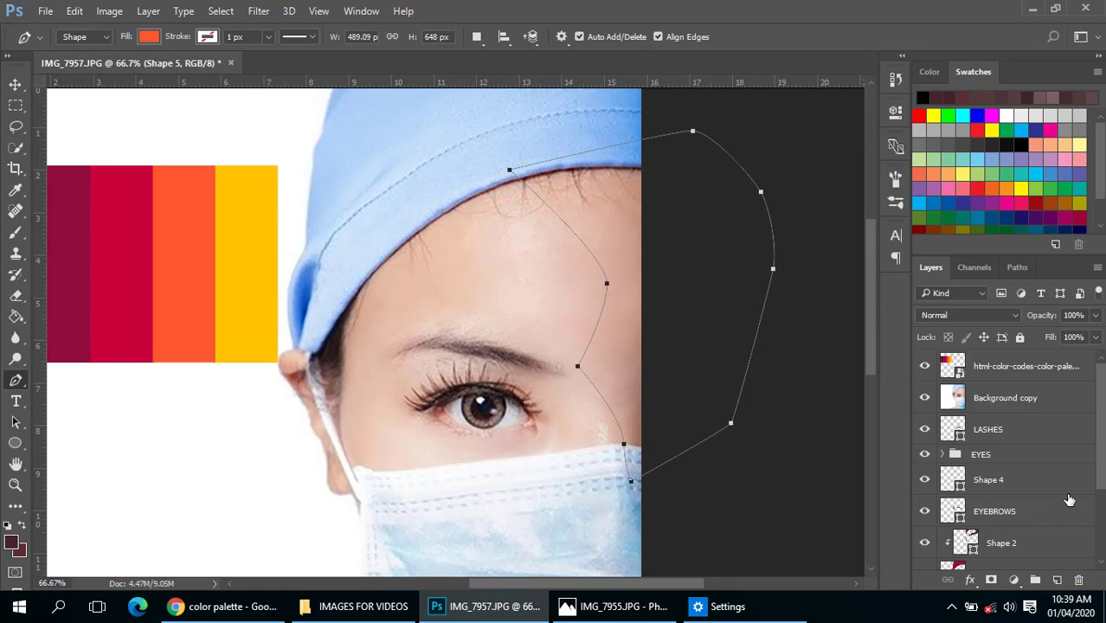
- Hide the Background copy layer, fill the face shadow shape with the palette's crimson, c70039, and deselect its path
click(924, 400)
scroll(968, 476, down, 3)
double_click(956, 512)
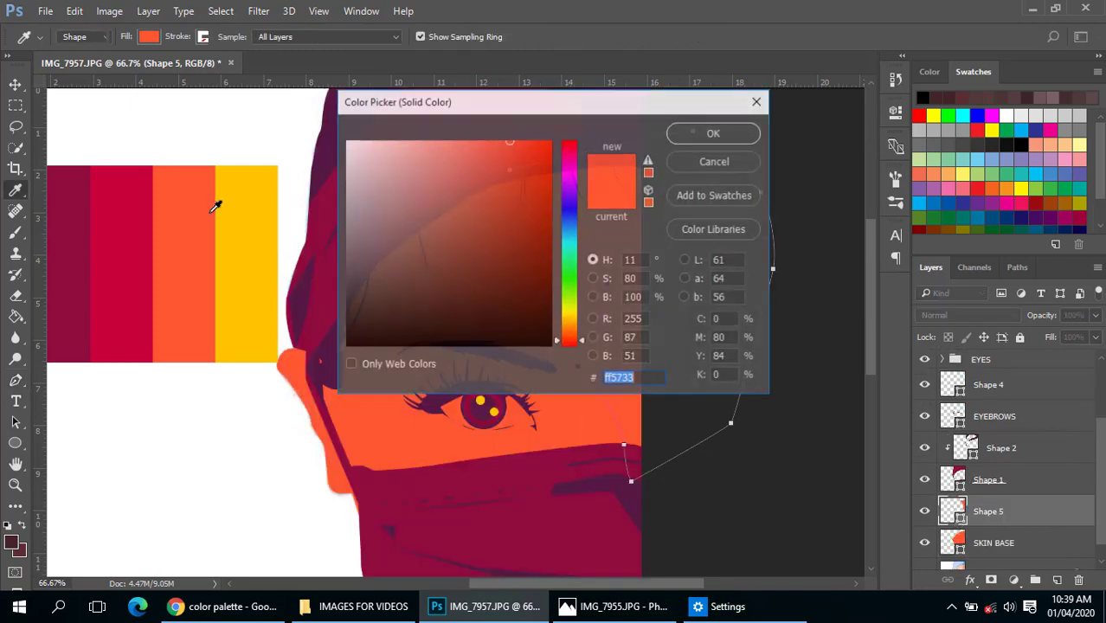
click(139, 239)
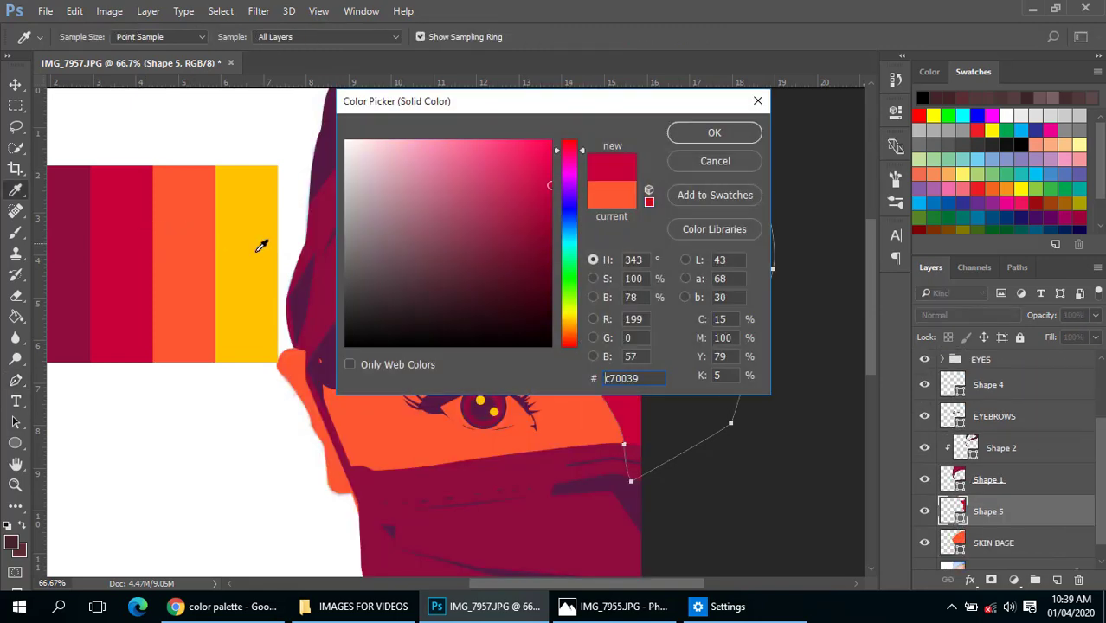
click(702, 141)
key(Return)
key(Return)
alt+click(589, 403)
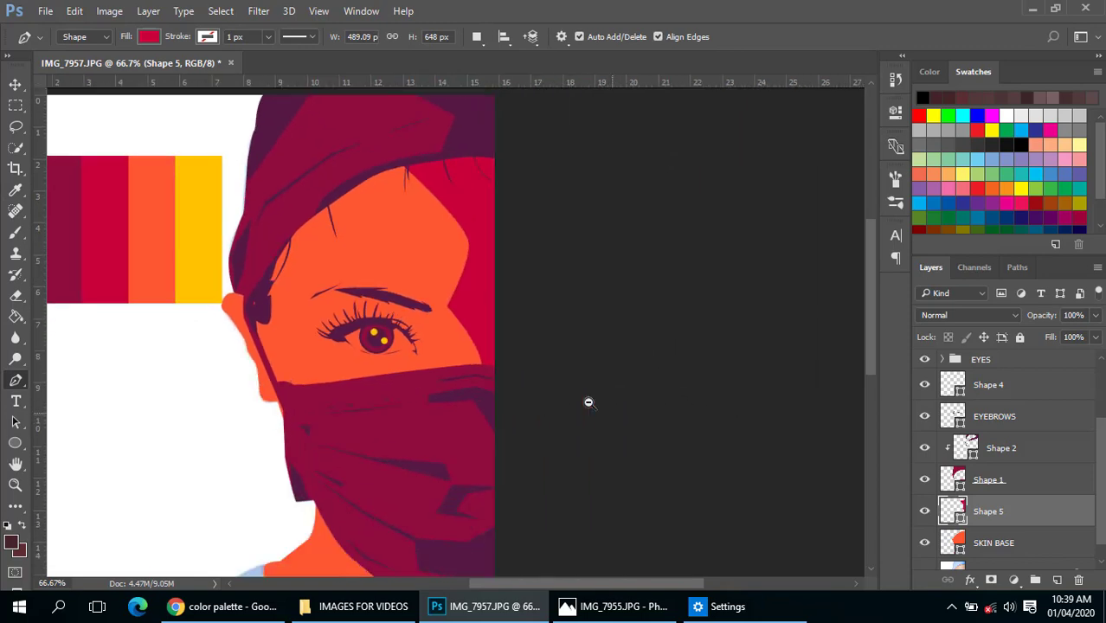
alt+click(588, 402)
click(612, 315)
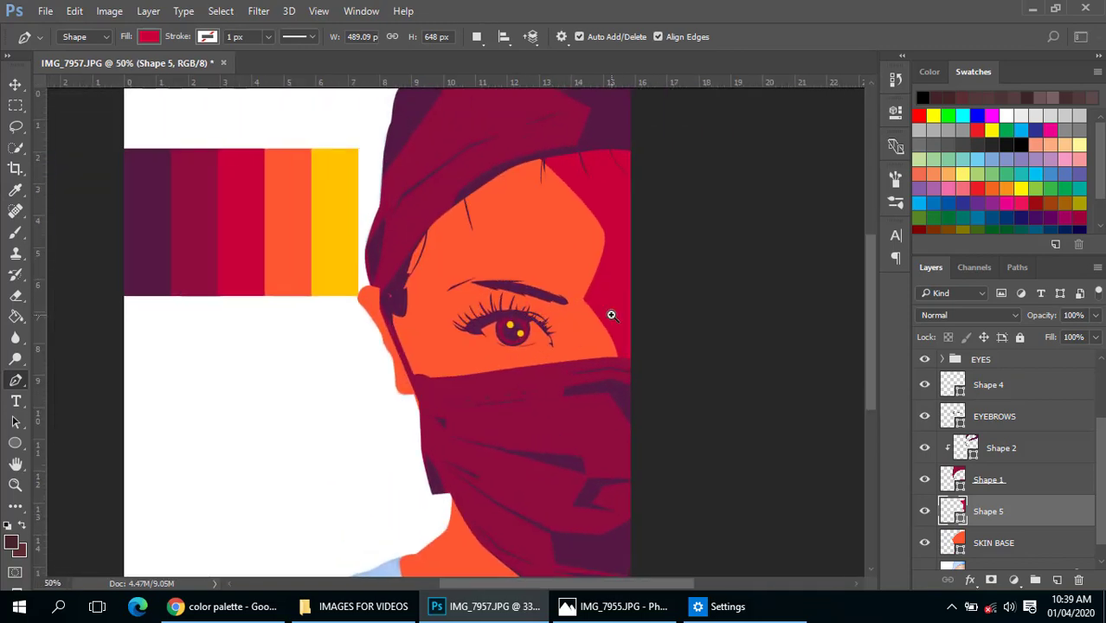
click(611, 315)
alt+click(603, 330)
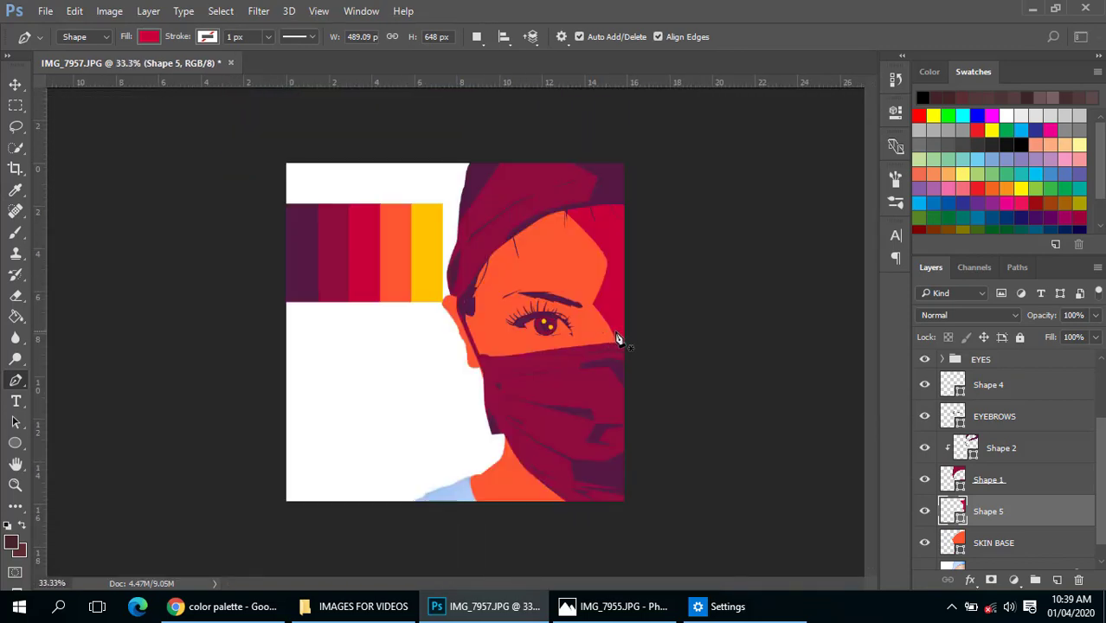
- Show the Background copy photo layer and make the face shadow layer, Shape 5, the active layer
scroll(1001, 507, down, 1)
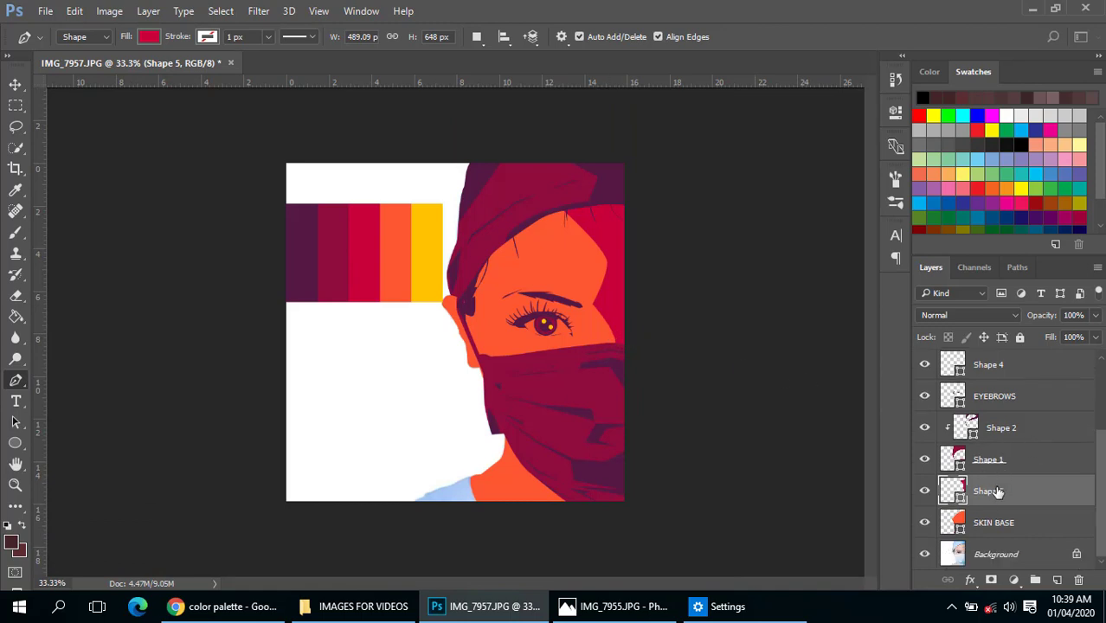
click(954, 527)
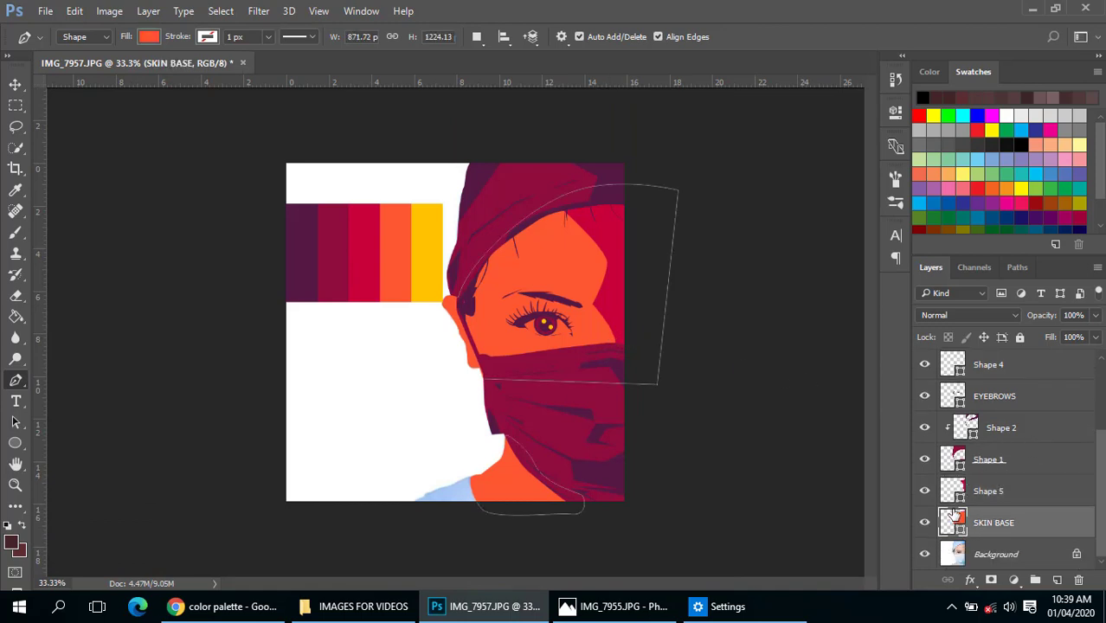
ctrl+click(578, 321)
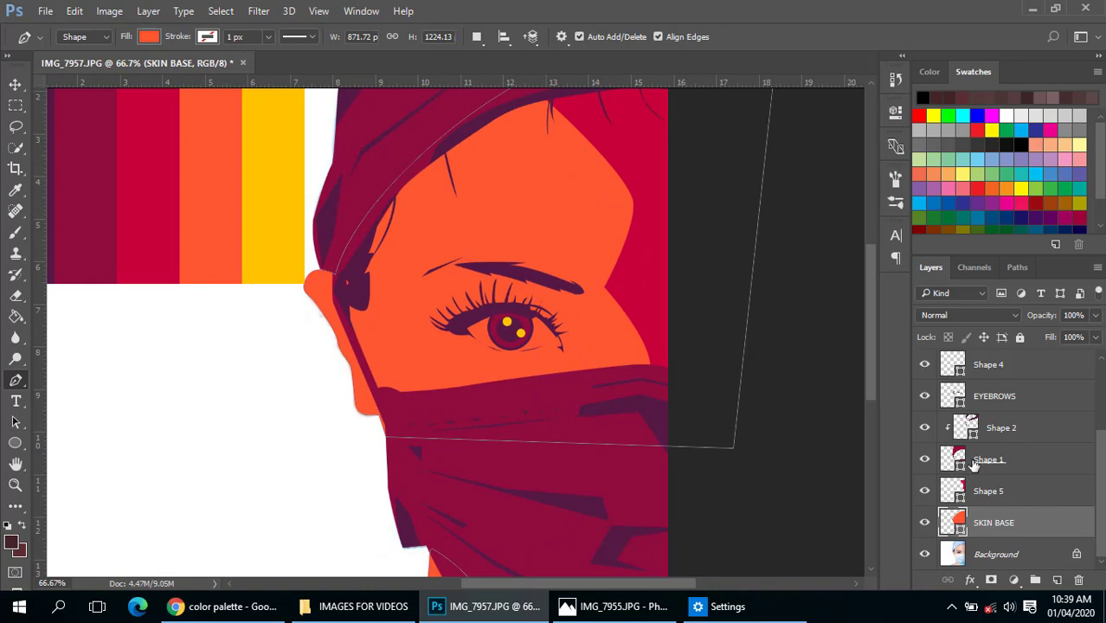
scroll(975, 464, up, 4)
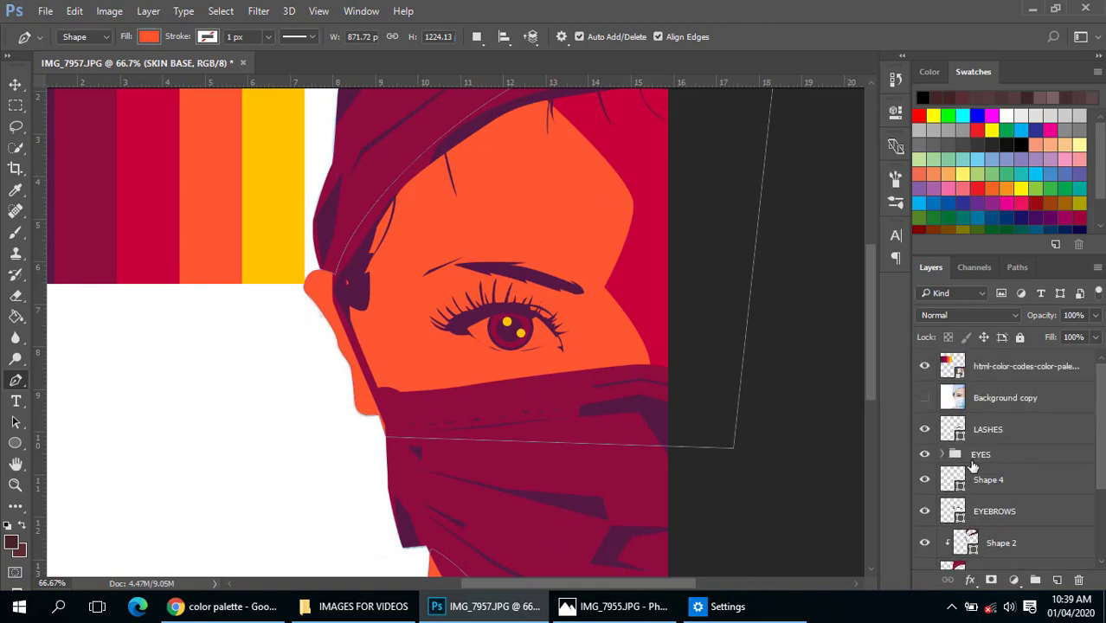
scroll(973, 467, down, 1)
click(924, 367)
scroll(974, 450, down, 2)
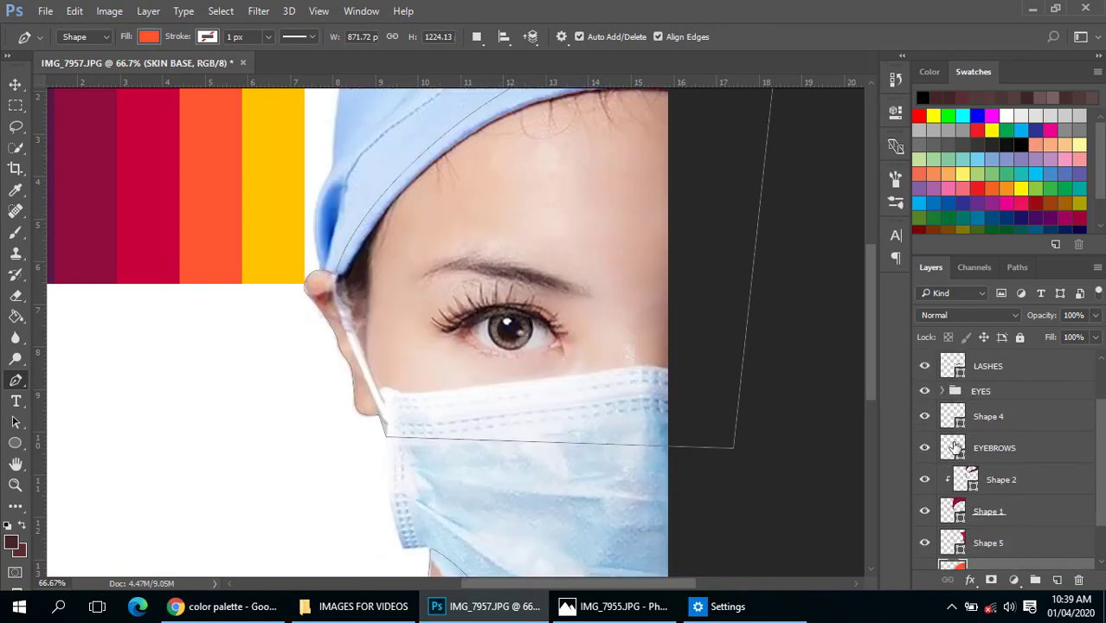
click(955, 487)
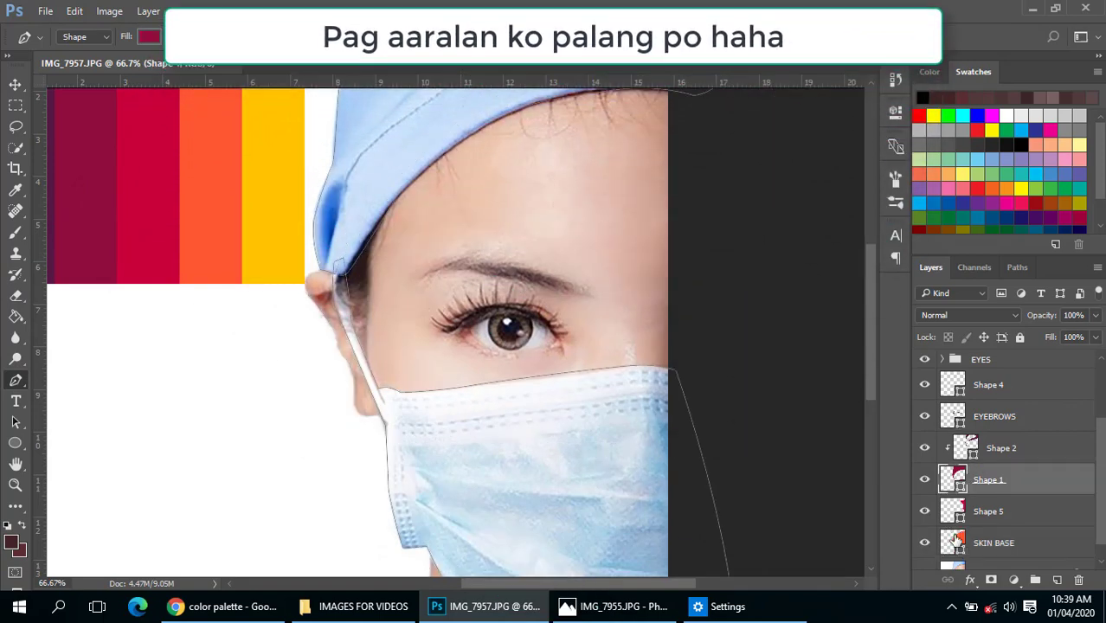
click(965, 511)
scroll(973, 481, up, 3)
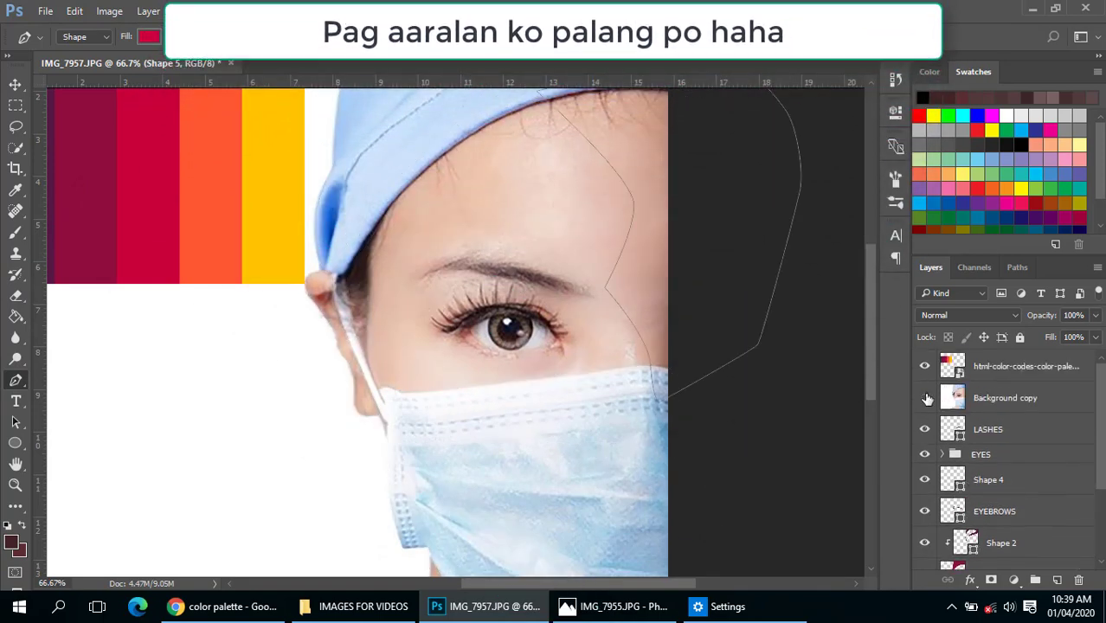
click(924, 399)
click(924, 399)
- Draw a small shadow shape inside the upper ear beside the mask strap, on the Shape 5 layer
scroll(420, 324, up, 1)
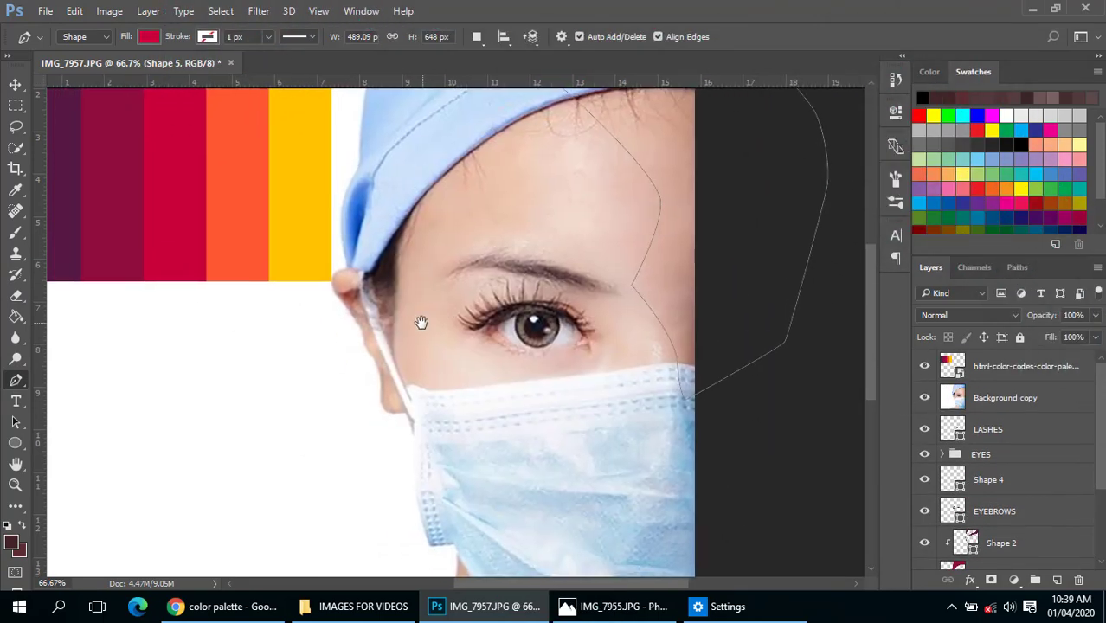
scroll(370, 270, up, 1)
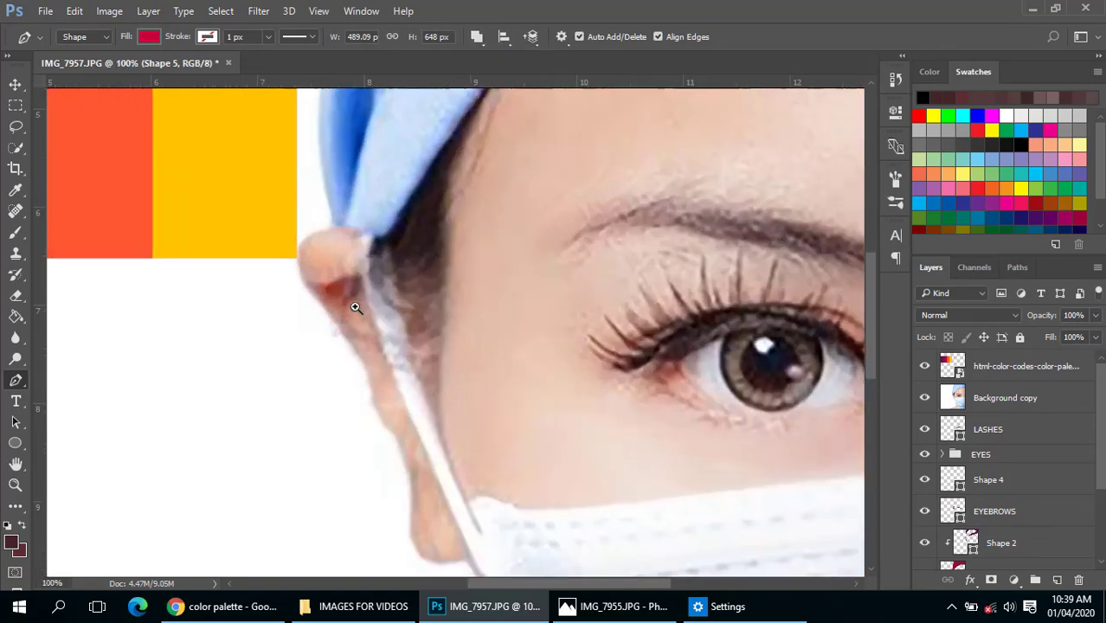
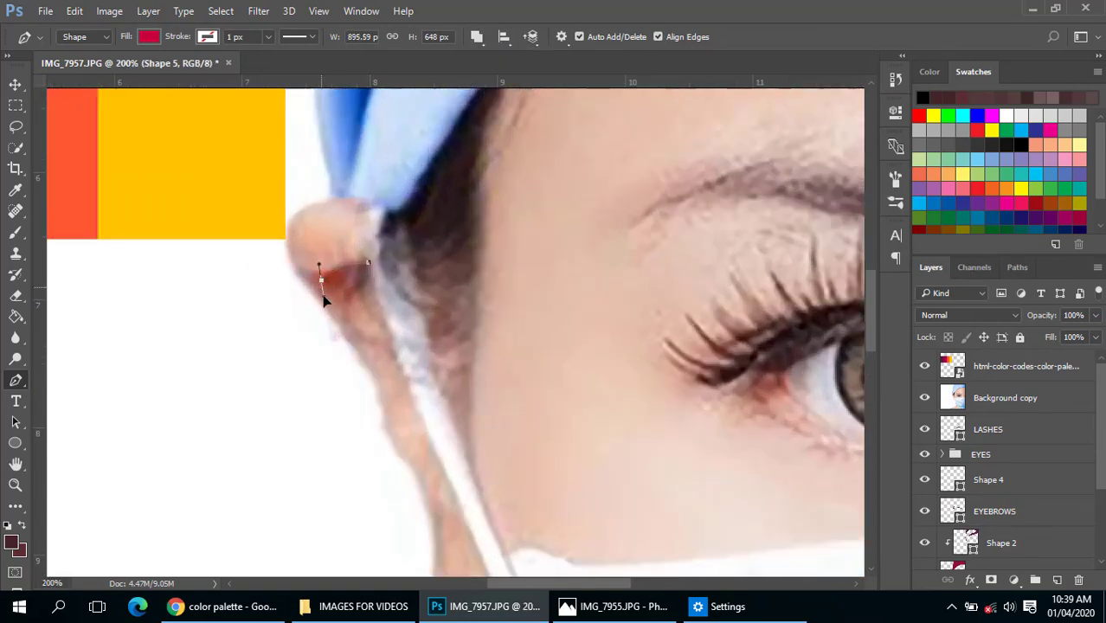
drag(389, 344, 420, 350)
- Draw a narrow shadow shape along the outer edge of the earlobe, down to its base, on the same layer
scroll(388, 289, down, 1)
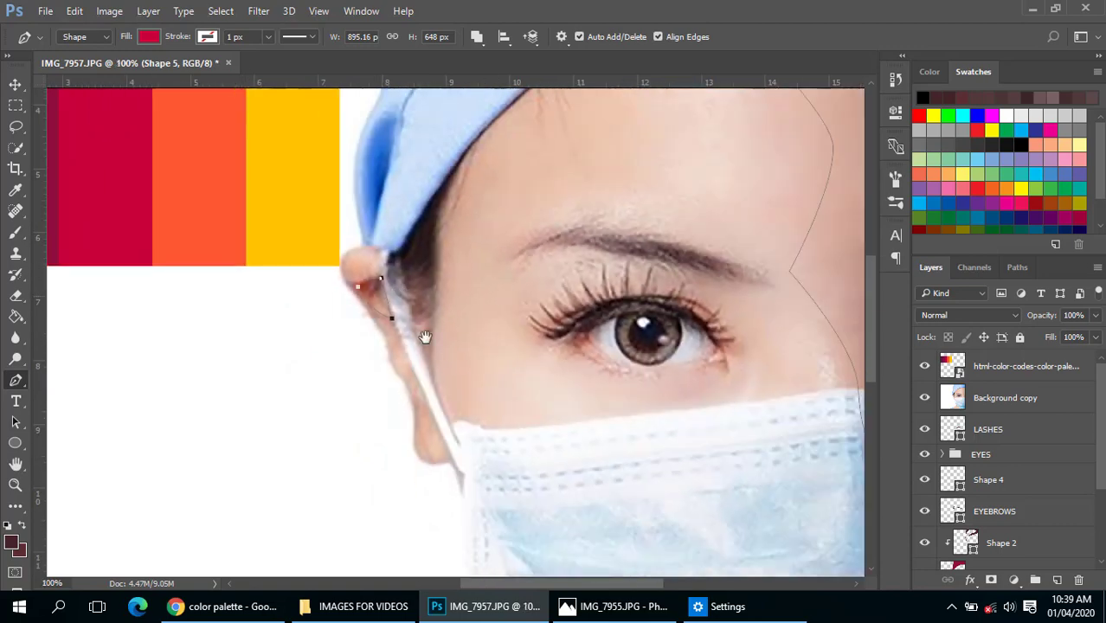
scroll(405, 341, up, 1)
click(380, 352)
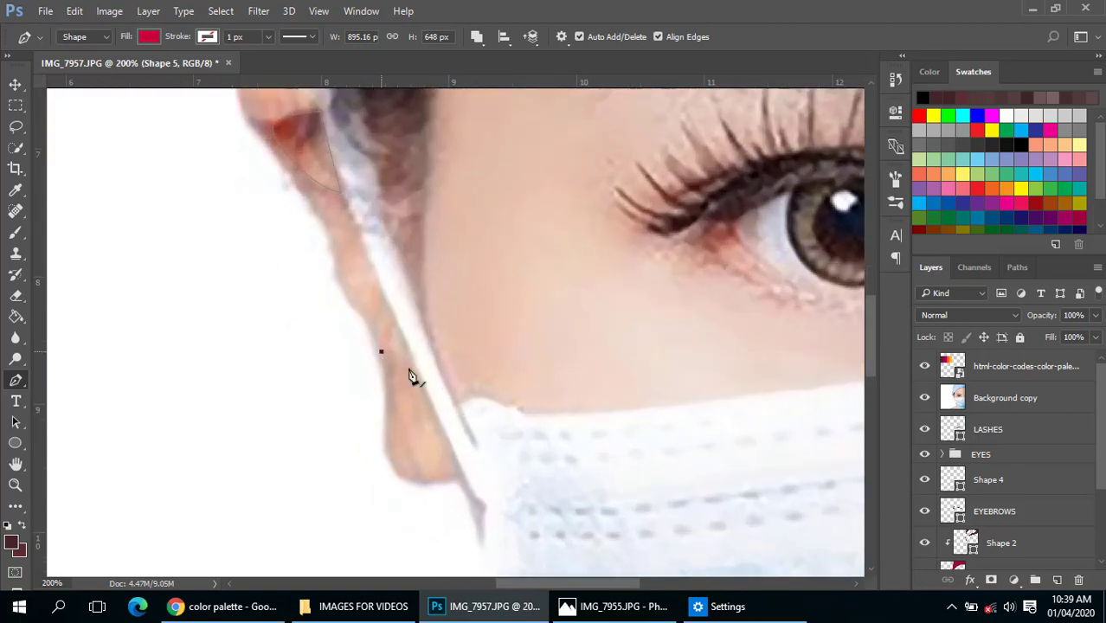
click(403, 384)
click(428, 482)
drag(390, 445, 388, 433)
click(385, 426)
click(386, 385)
- Hide the Background copy layer and draw a crimson wedge under the lash line at the eye's outer corner
scroll(451, 365, down, 1)
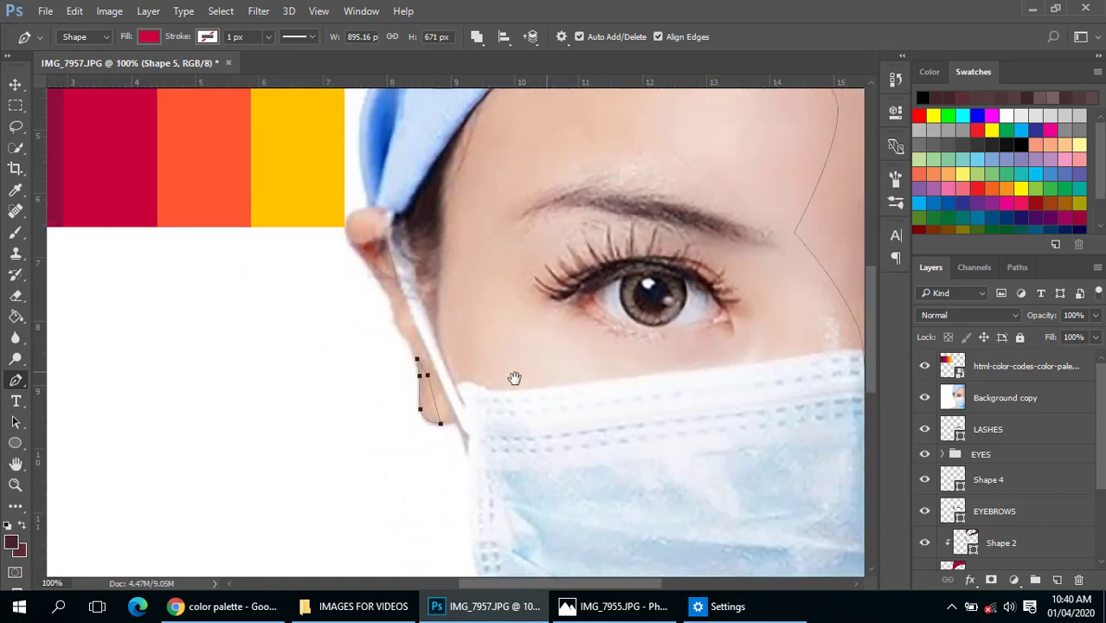
drag(513, 377, 450, 397)
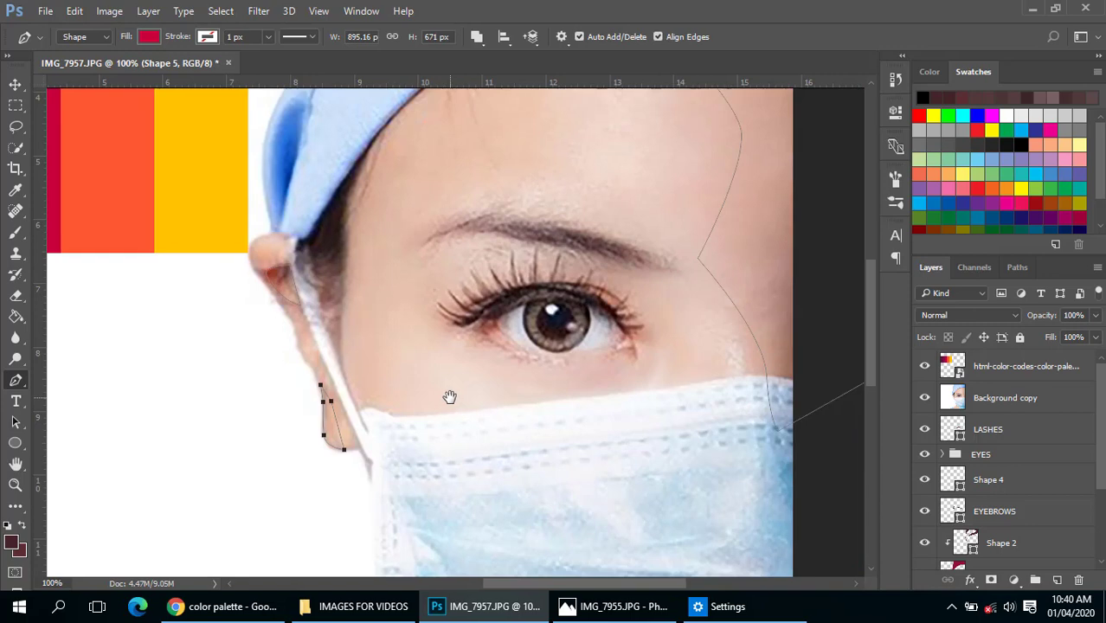
click(927, 399)
click(926, 399)
scroll(511, 316, up, 1)
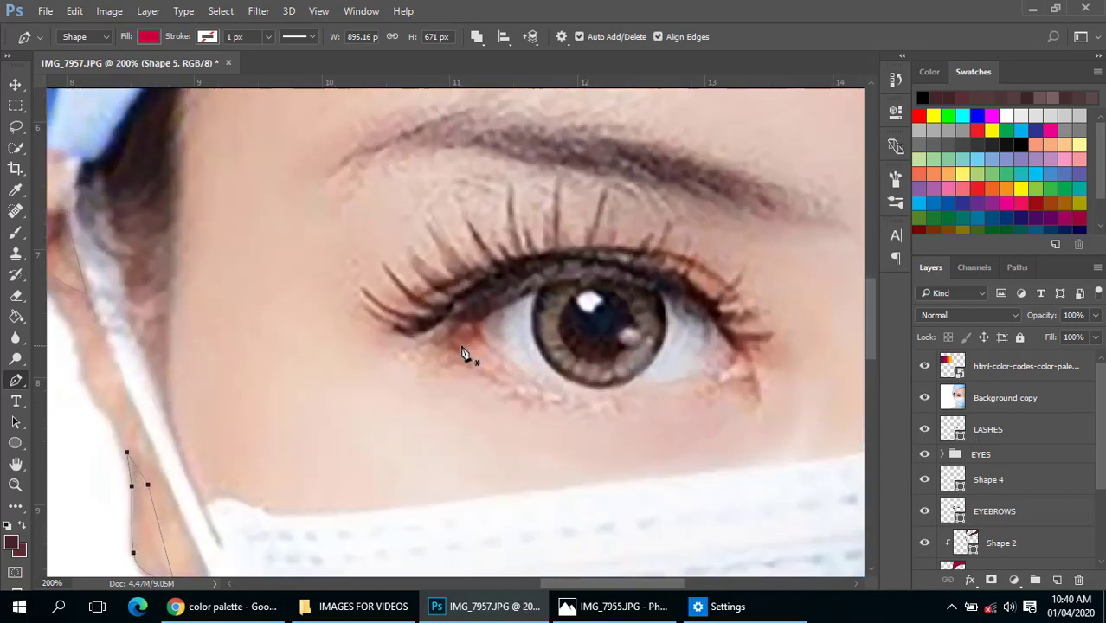
click(925, 398)
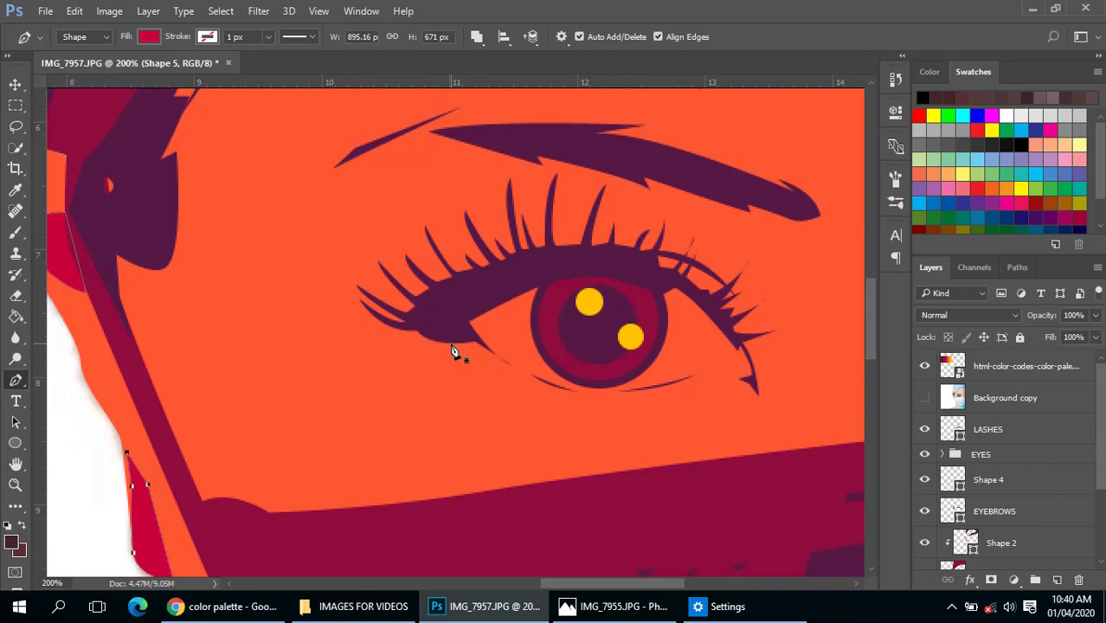
drag(538, 374, 545, 372)
click(474, 333)
key(ctrl+minus)
key(ctrl+minus)
key(ctrl+minus)
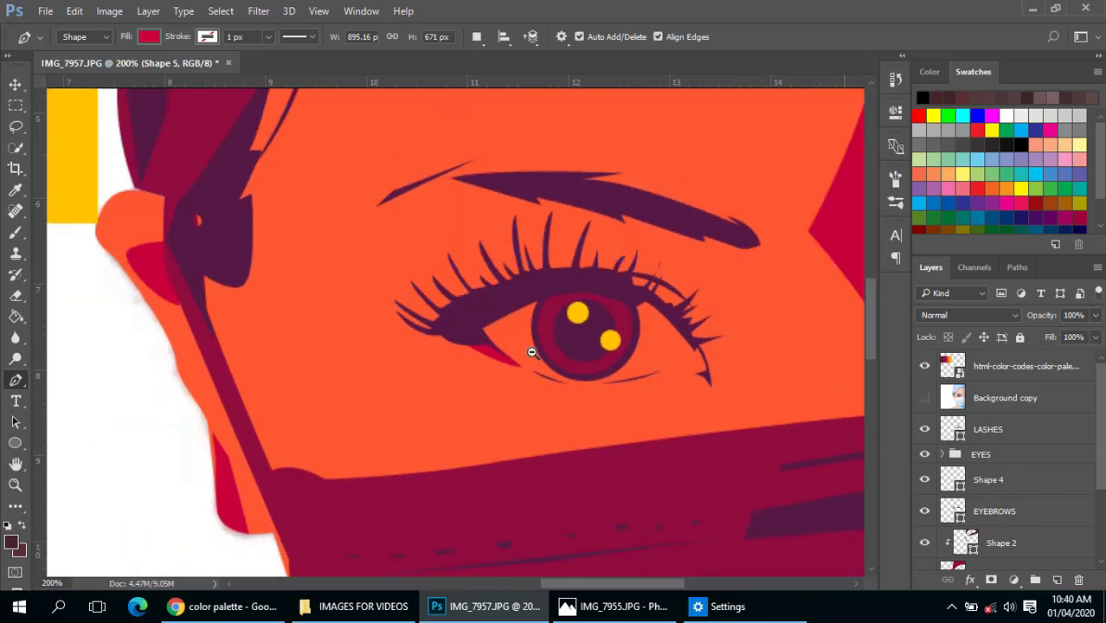
- On a new shape layer, draw a crimson tear-duct shape at the eye's inner corner, using the photo as reference before hiding it
key(ctrl+plus)
key(ctrl+plus)
key(ctrl+plus)
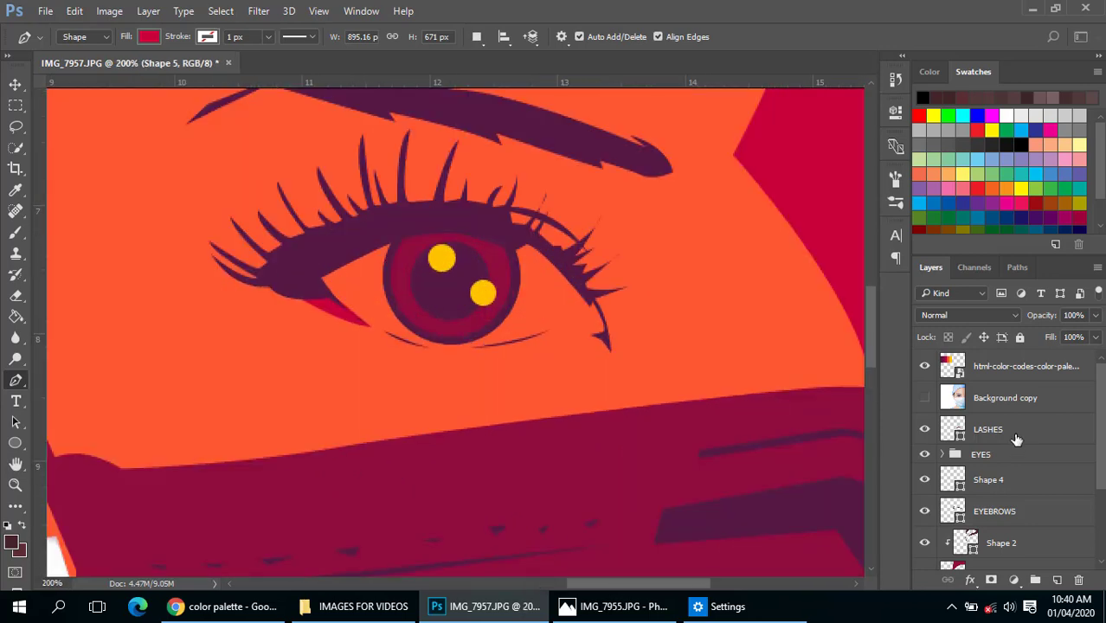
click(925, 397)
scroll(585, 287, up, 1)
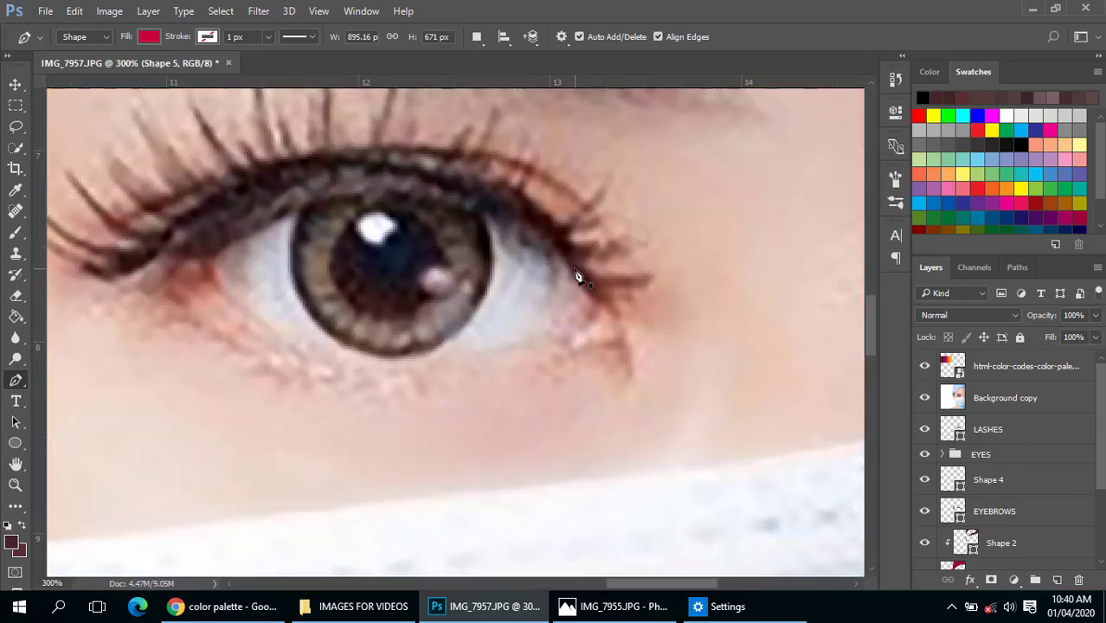
click(575, 269)
click(595, 305)
click(925, 399)
click(563, 322)
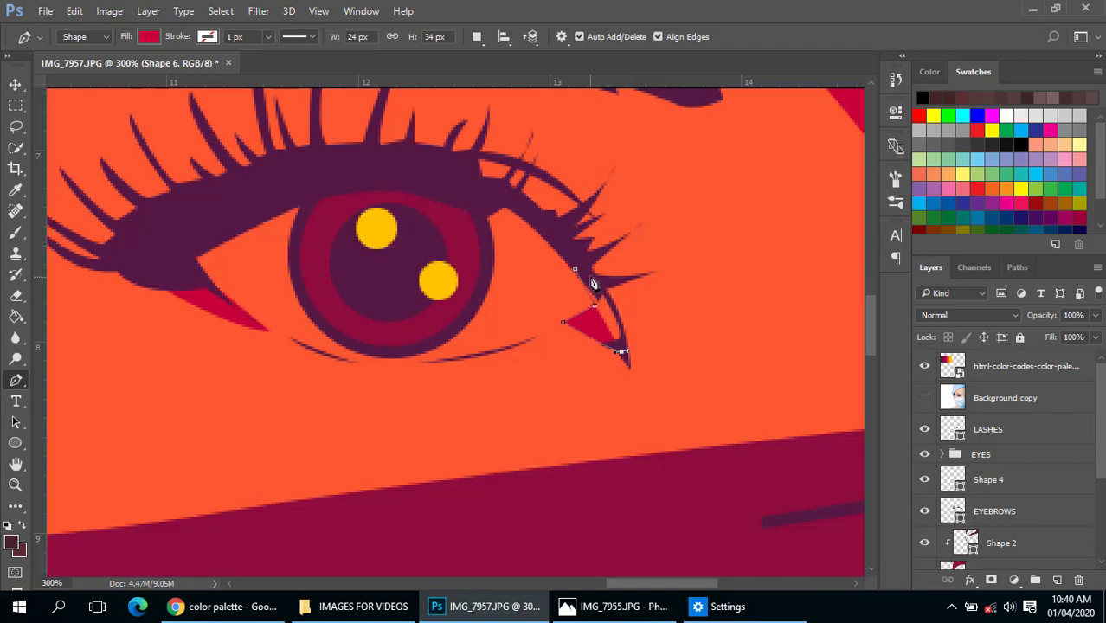
drag(580, 254, 611, 271)
click(575, 270)
key(Return)
key(Return)
- With Combine Shapes on the Shape 6 layer, trace the upper lid shadow's lower edge from the outer eye corner over the iris to the inner corner
scroll(470, 347, down, 5)
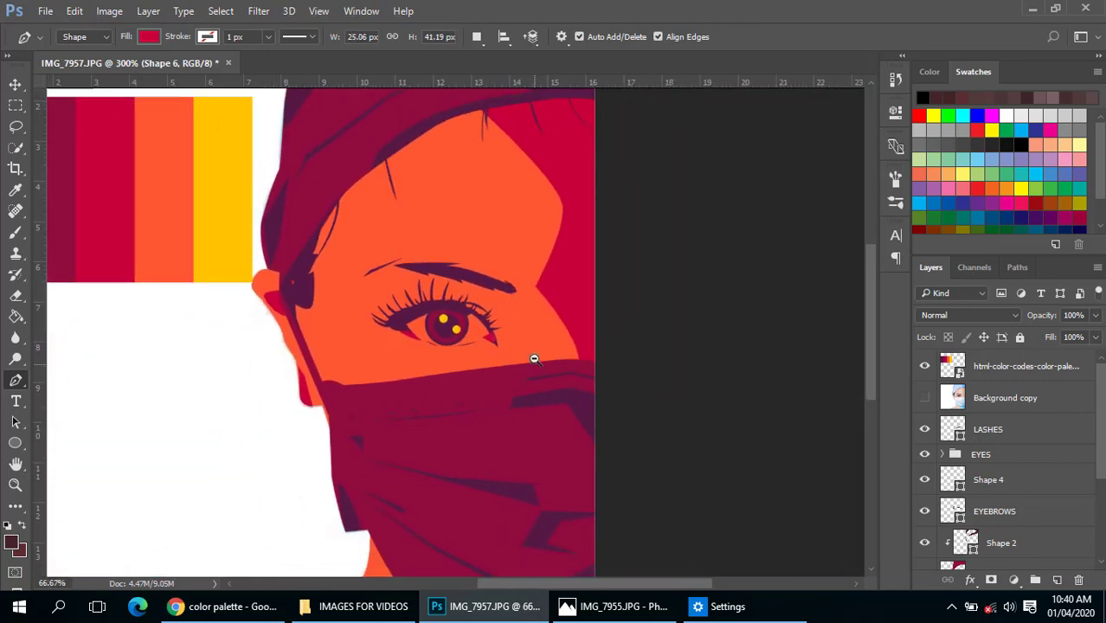
scroll(505, 335, up, 2)
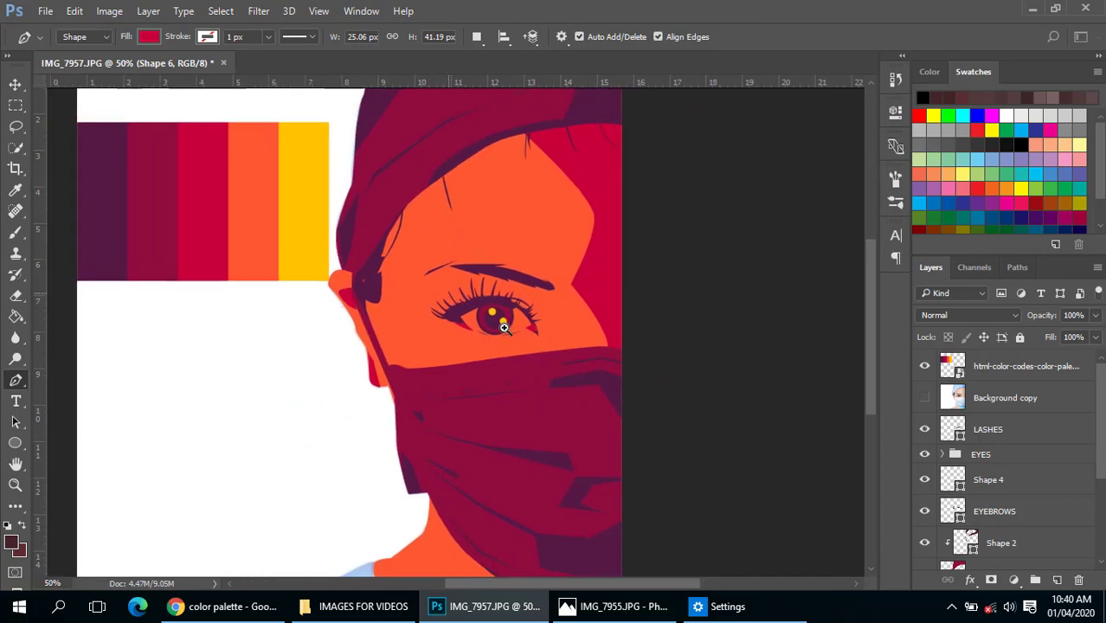
scroll(505, 328, up, 1)
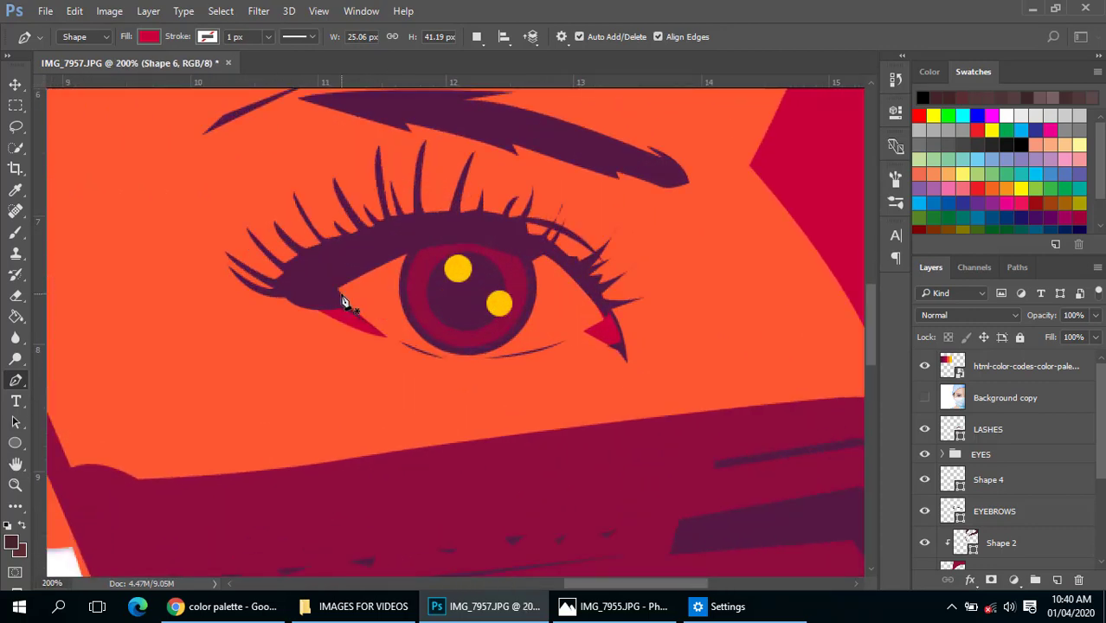
click(336, 296)
key(ctrl+z)
click(477, 37)
click(520, 71)
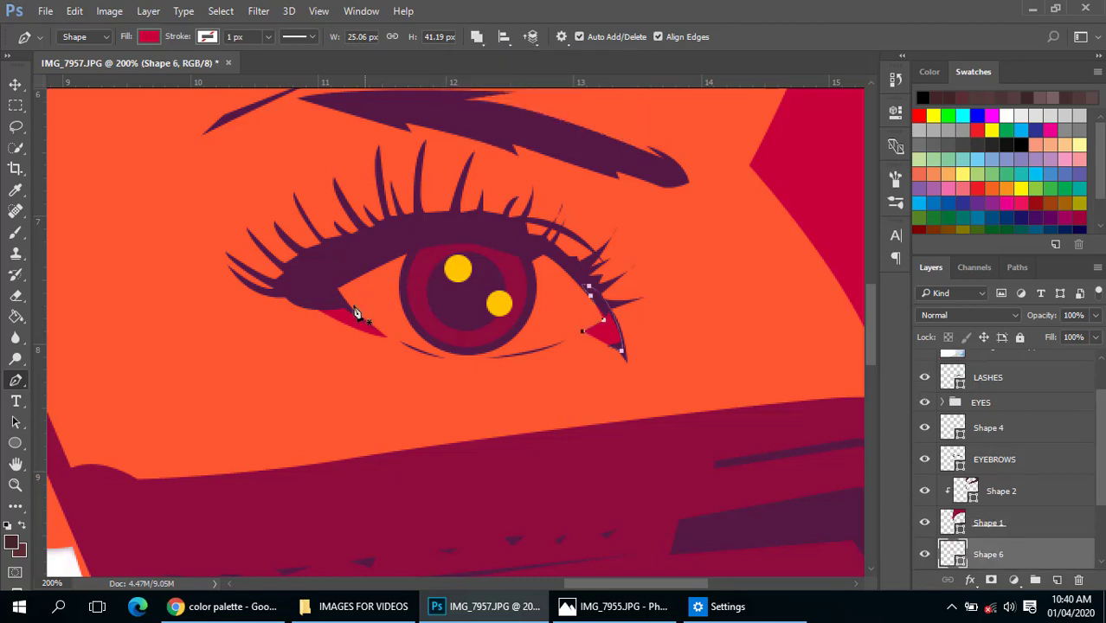
click(338, 298)
drag(422, 259, 459, 258)
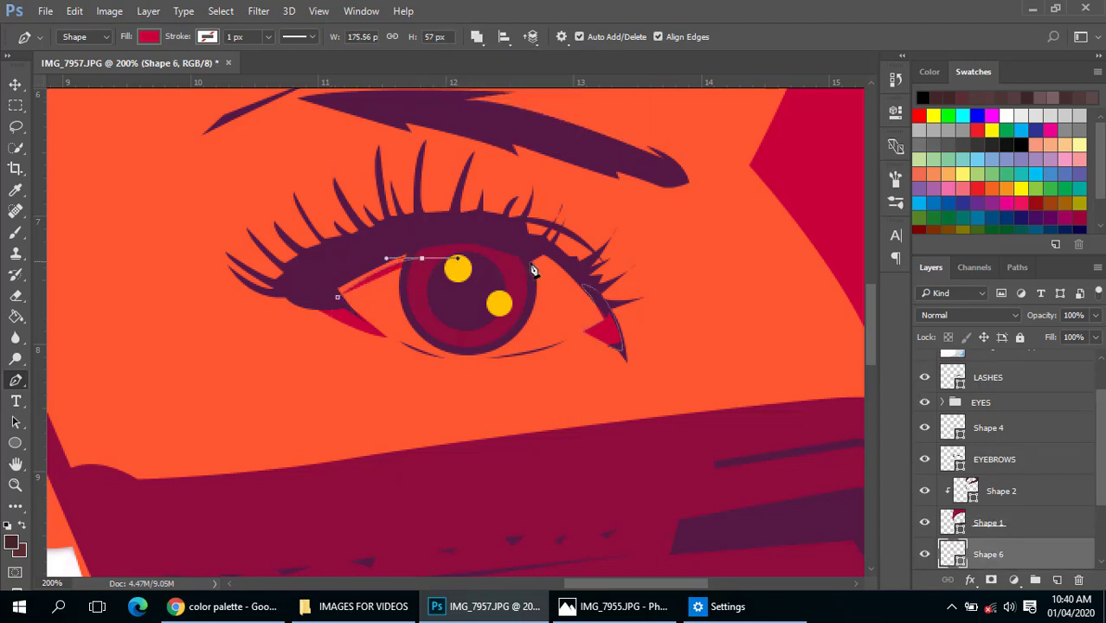
drag(559, 270, 576, 285)
click(607, 331)
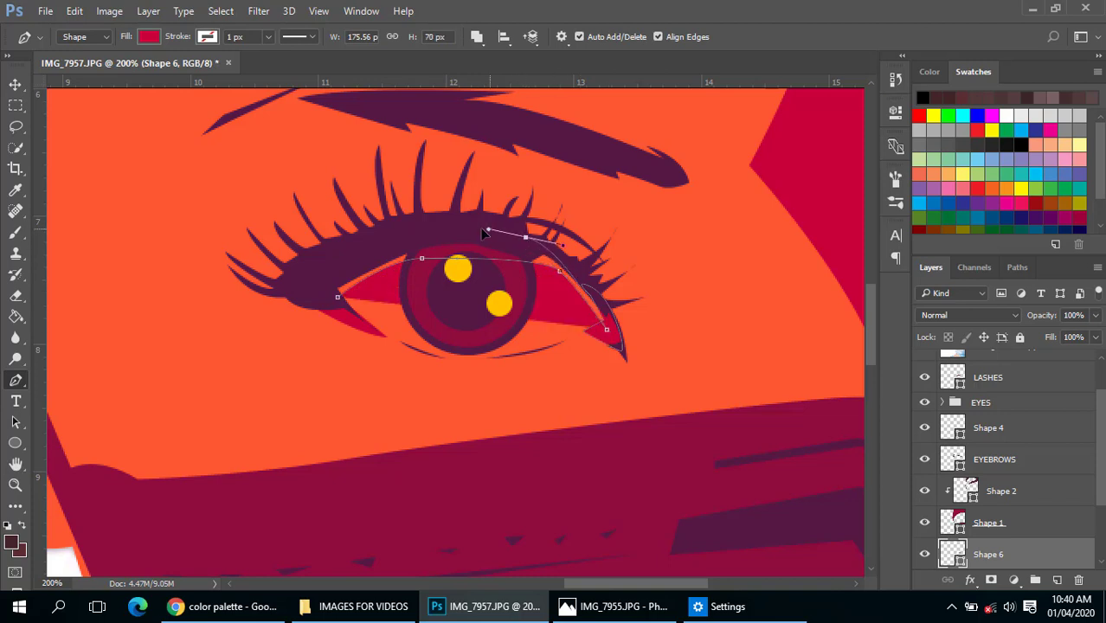
- Close the lid shadow outline back through the dark lash line to the outer eye corner and deselect its path
drag(485, 234, 470, 231)
click(365, 249)
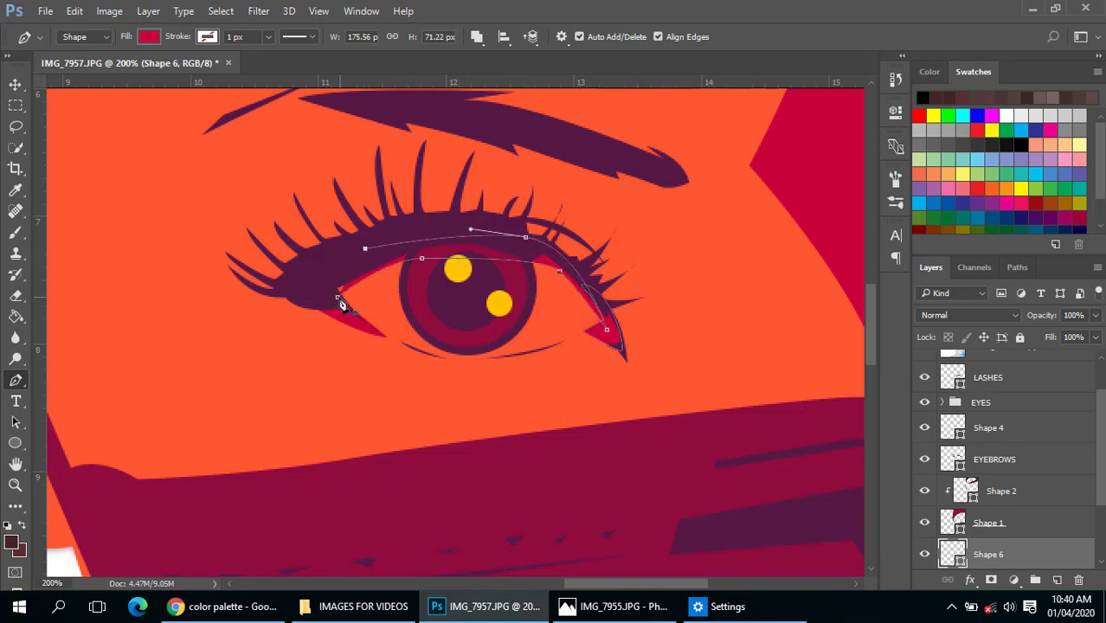
drag(338, 298, 362, 316)
key(Return)
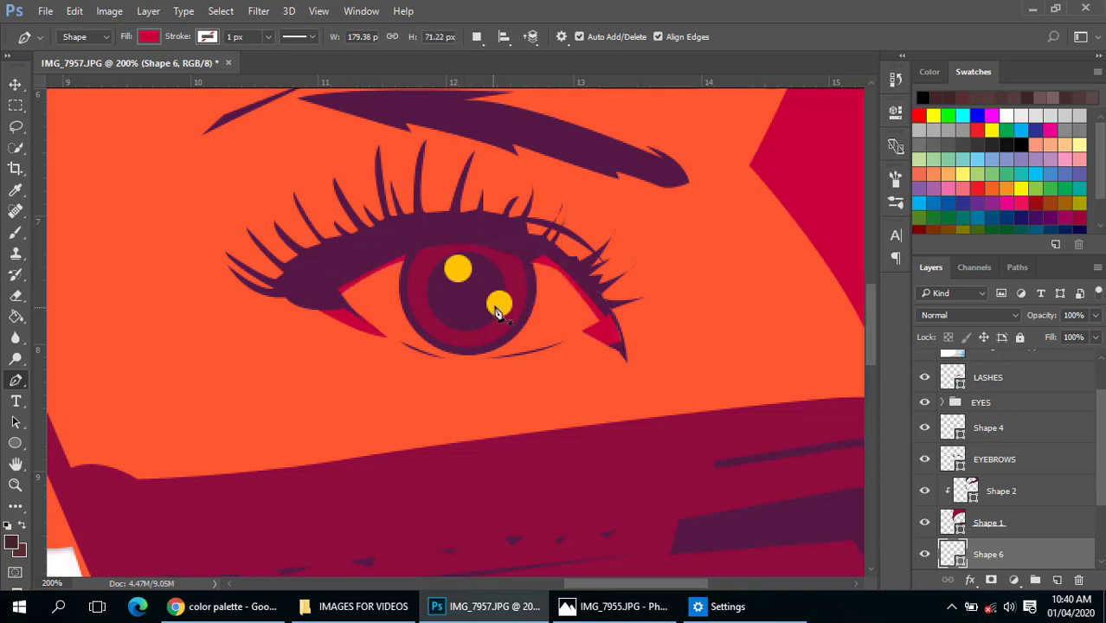
- On a new crimson shape layer, start the eyebrow shadow outline with a curve from the brow's inner end along its upper edge
scroll(524, 348, down, 5)
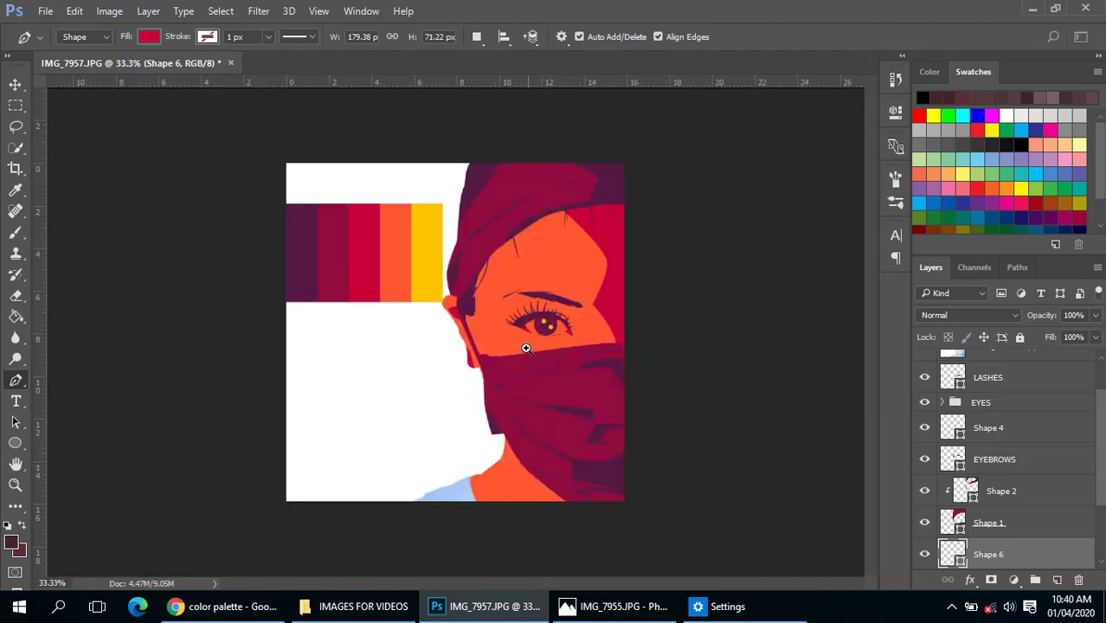
scroll(526, 347, up, 1)
drag(588, 358, 514, 352)
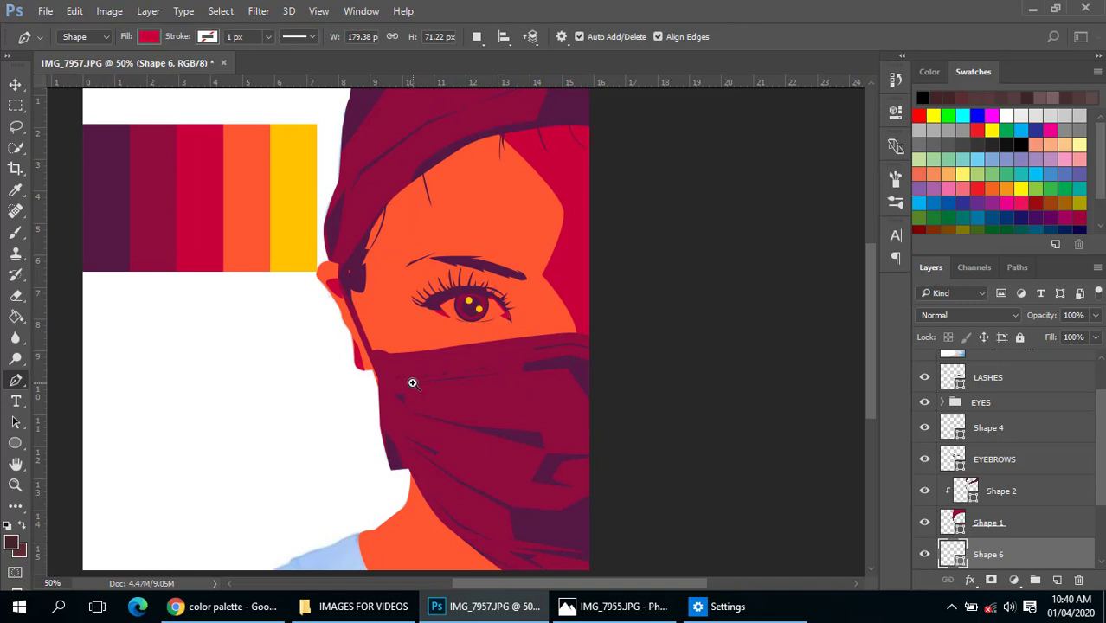
scroll(487, 266, up, 2)
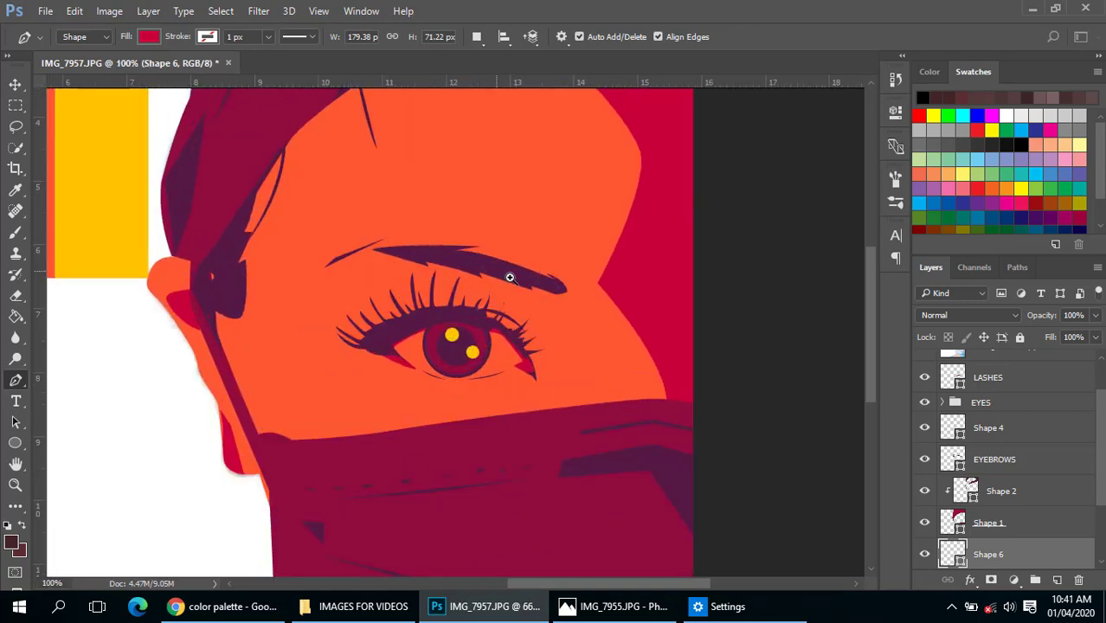
click(477, 37)
click(515, 77)
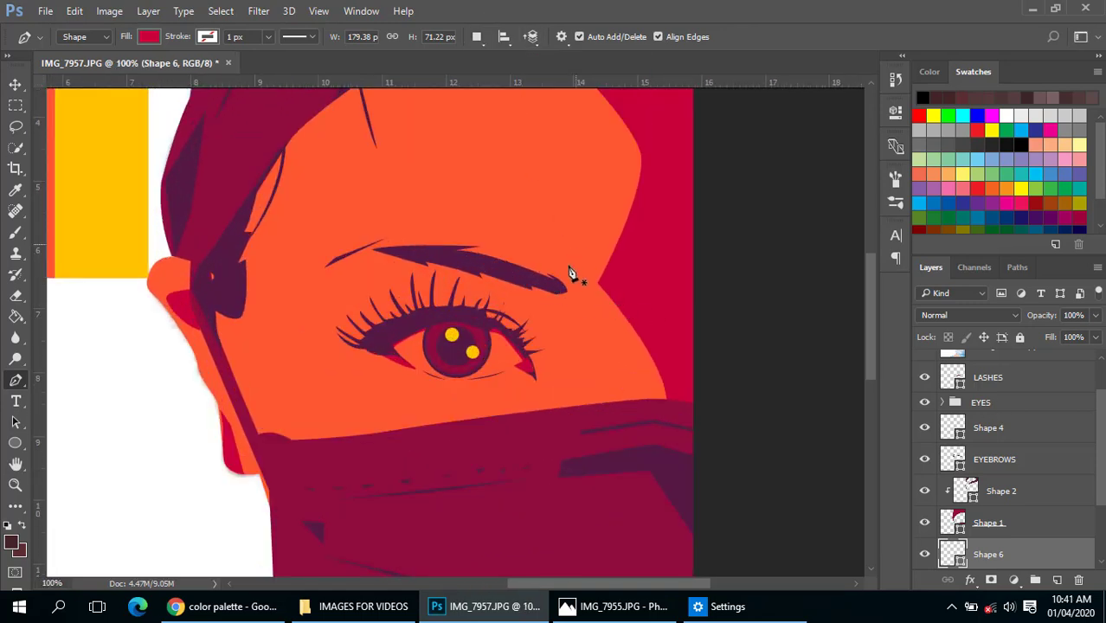
click(572, 294)
drag(510, 259, 449, 246)
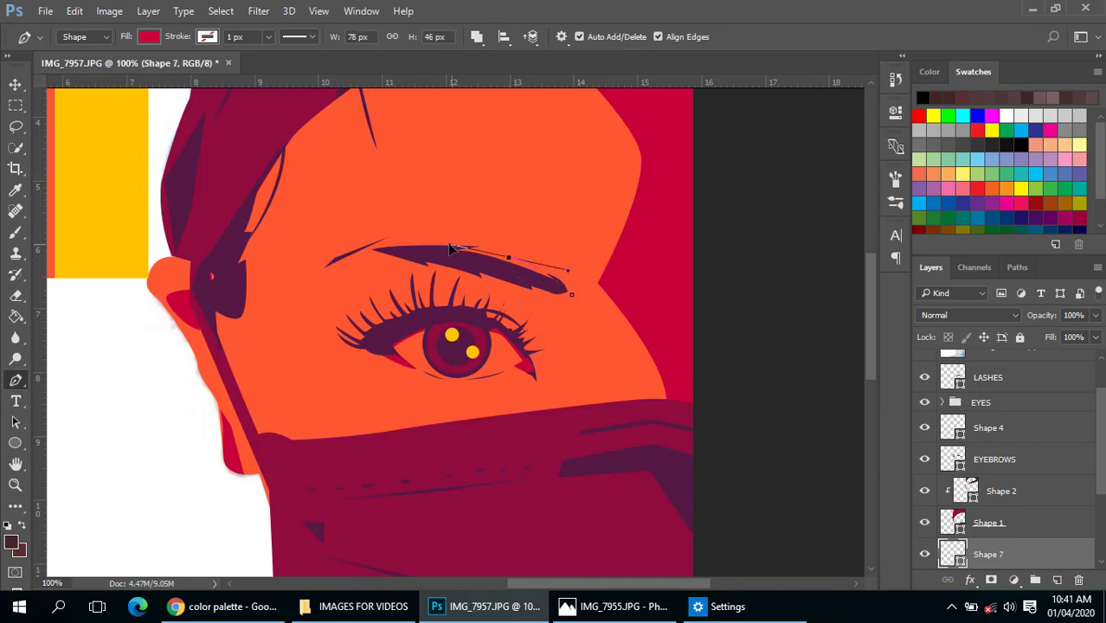
alt+click(509, 258)
click(512, 267)
drag(414, 240, 362, 249)
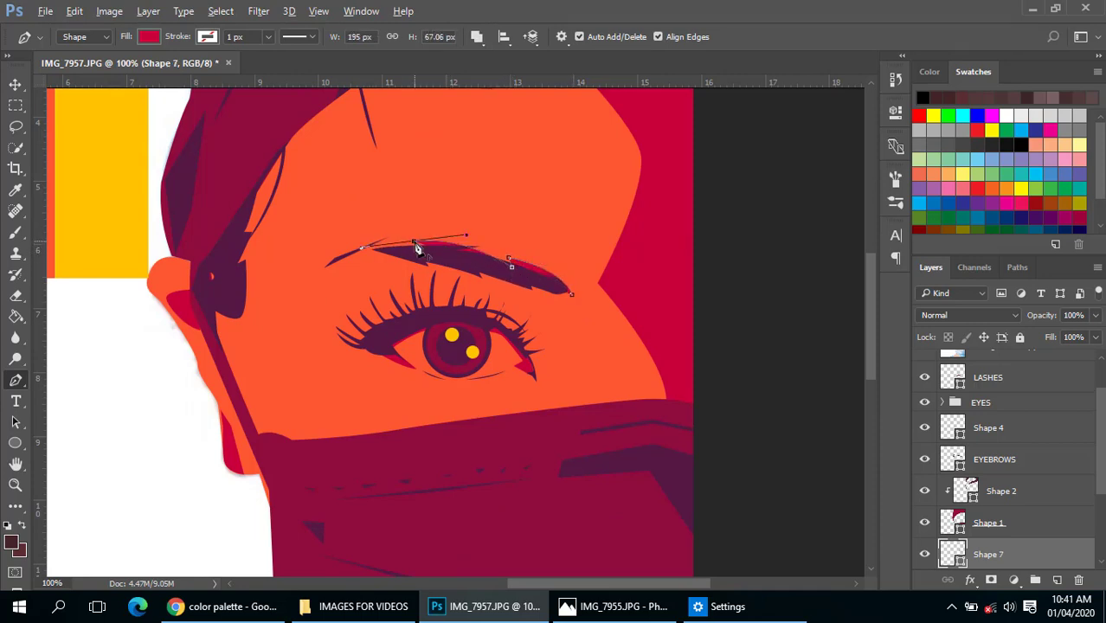
alt+click(414, 241)
click(417, 253)
drag(374, 248, 437, 277)
key(ctrl+z)
key(ctrl+z)
key(ctrl+z)
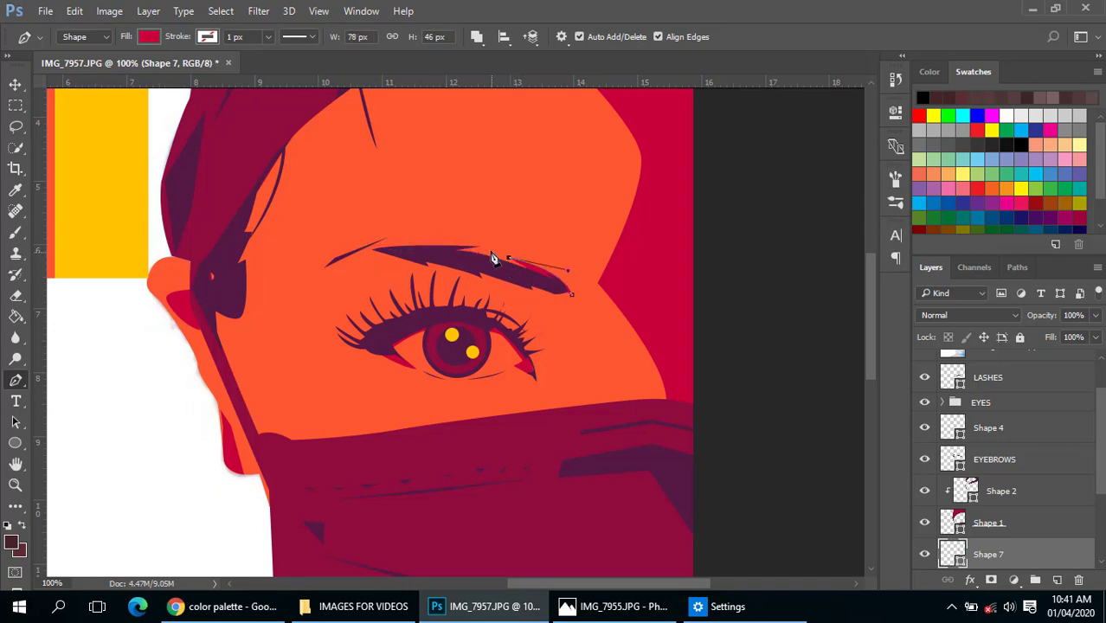
- Redo the last curve and continue the crimson eyebrow shadow along the brow's upper edge to its outer end
click(509, 257)
key(ctrl+alt+z)
drag(504, 246, 464, 236)
click(433, 241)
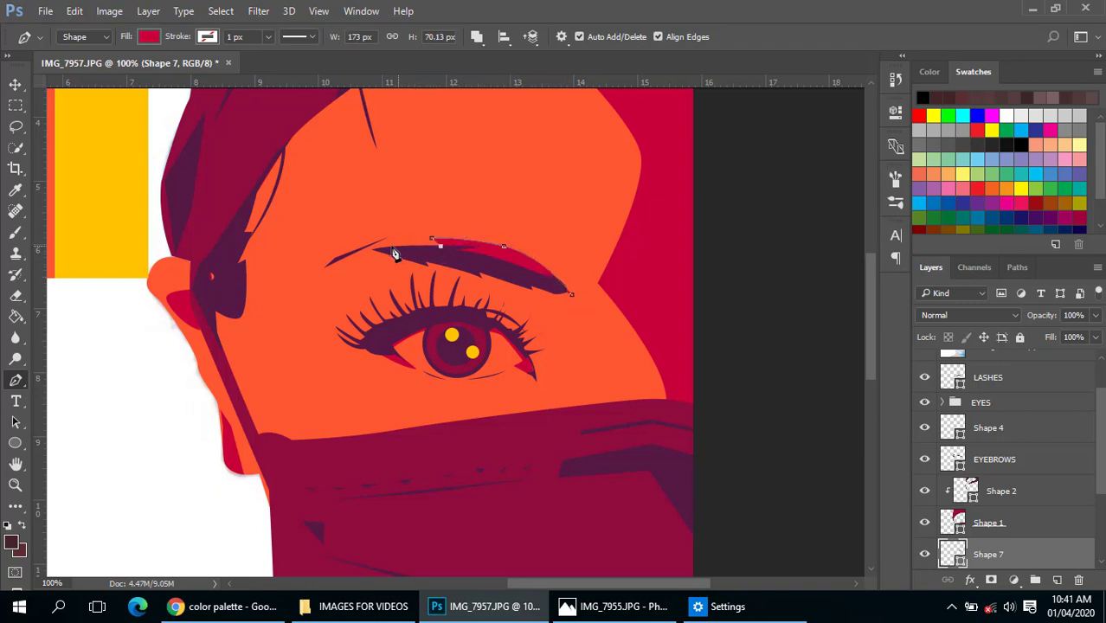
click(353, 250)
- Close the eyebrow shadow with a notched outline back along the brow's lower edge to its inner end and deselect the path
click(415, 267)
click(448, 262)
drag(486, 268, 491, 282)
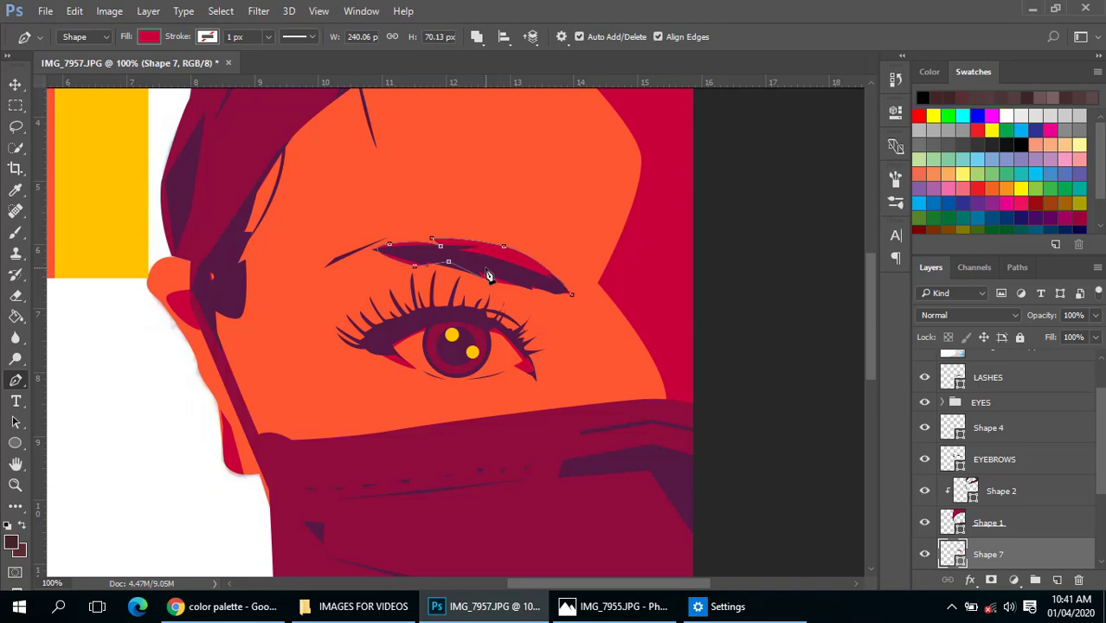
click(543, 285)
drag(582, 278, 591, 277)
key(Return)
alt+click(581, 320)
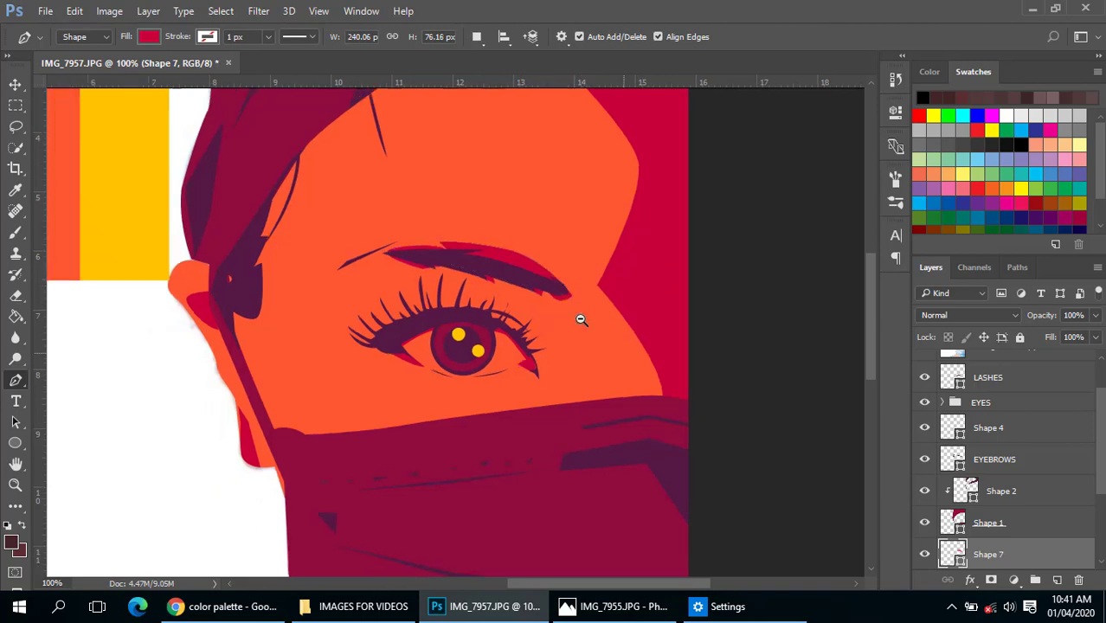
alt+click(581, 320)
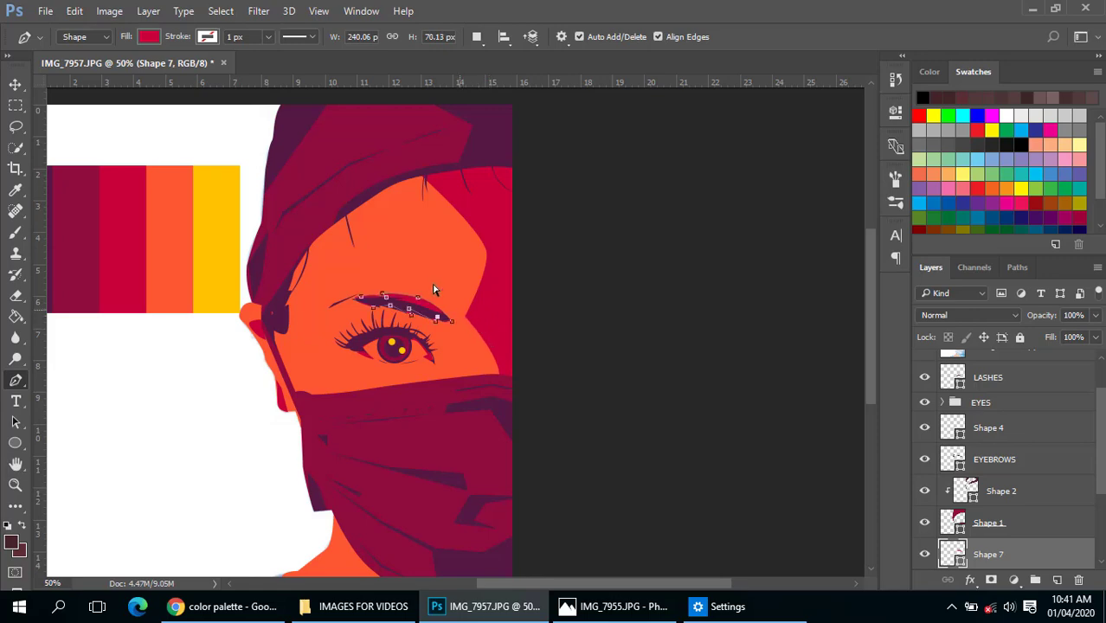
- Adjust the eyebrow shadow's upper-edge anchor and round out the outline around the brow's inner end
key(ctrl+plus)
key(ctrl+plus)
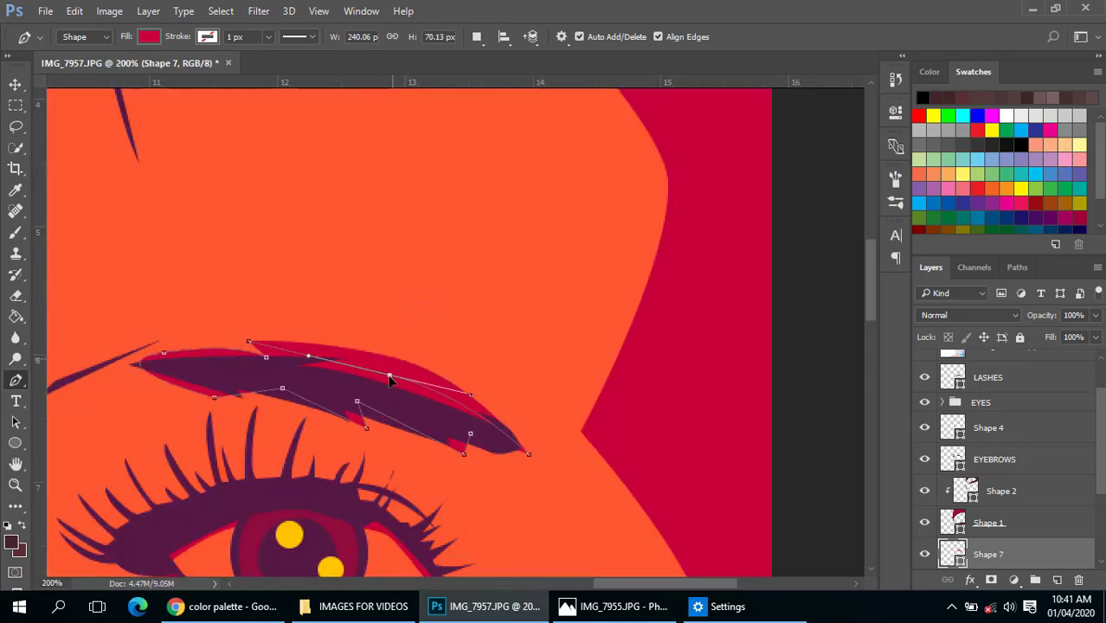
drag(389, 378, 386, 375)
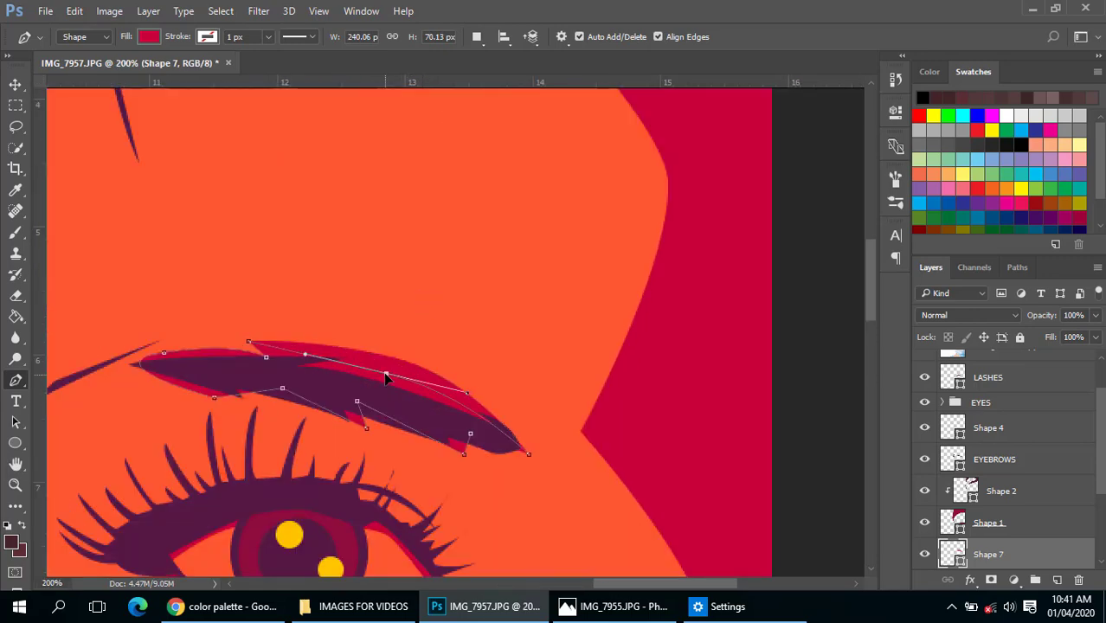
ctrl+click(471, 436)
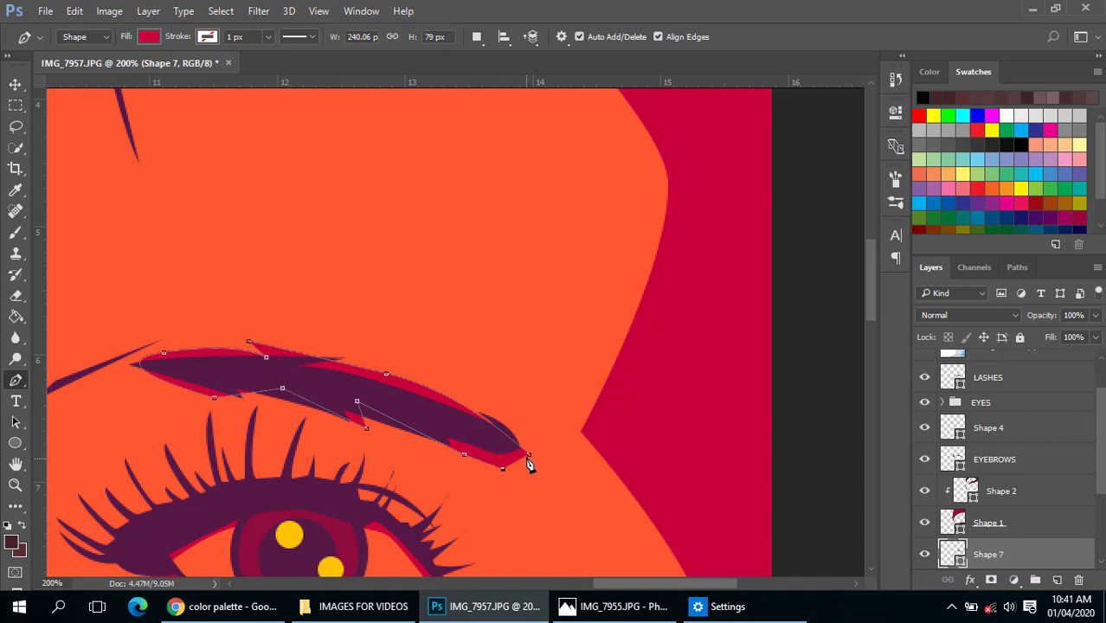
drag(511, 436, 515, 431)
ctrl+click(562, 468)
alt+click(488, 456)
alt+click(489, 453)
alt+click(496, 341)
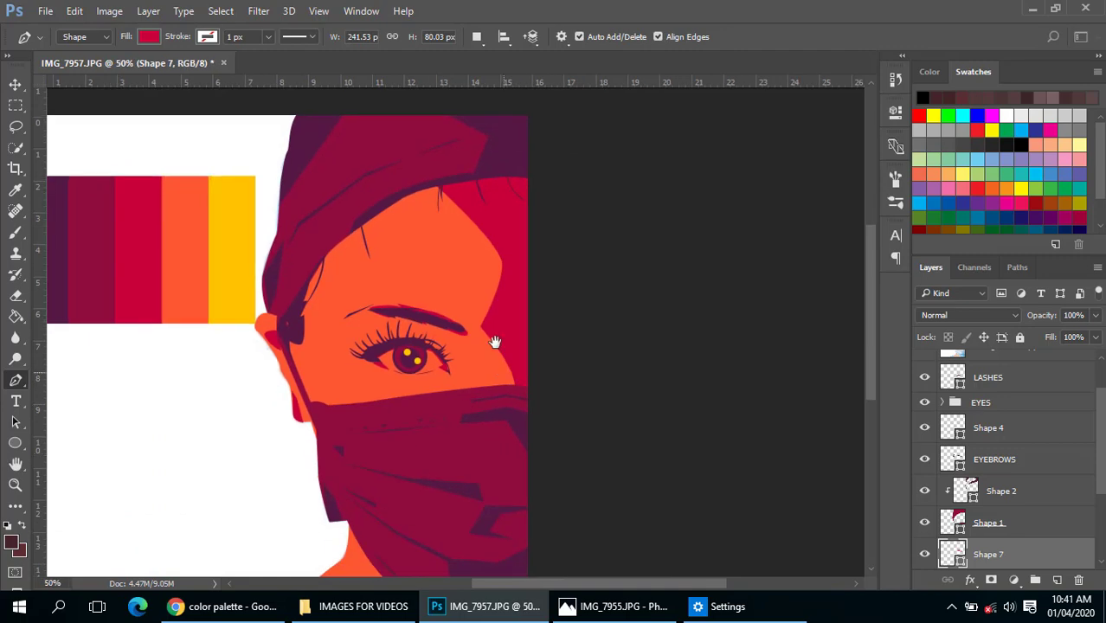
- With Combine Shapes on the Shape 7 layer, draw a thin crimson shadow around the separate hair stroke at the brow's outer tail
ctrl+click(332, 270)
ctrl+click(328, 265)
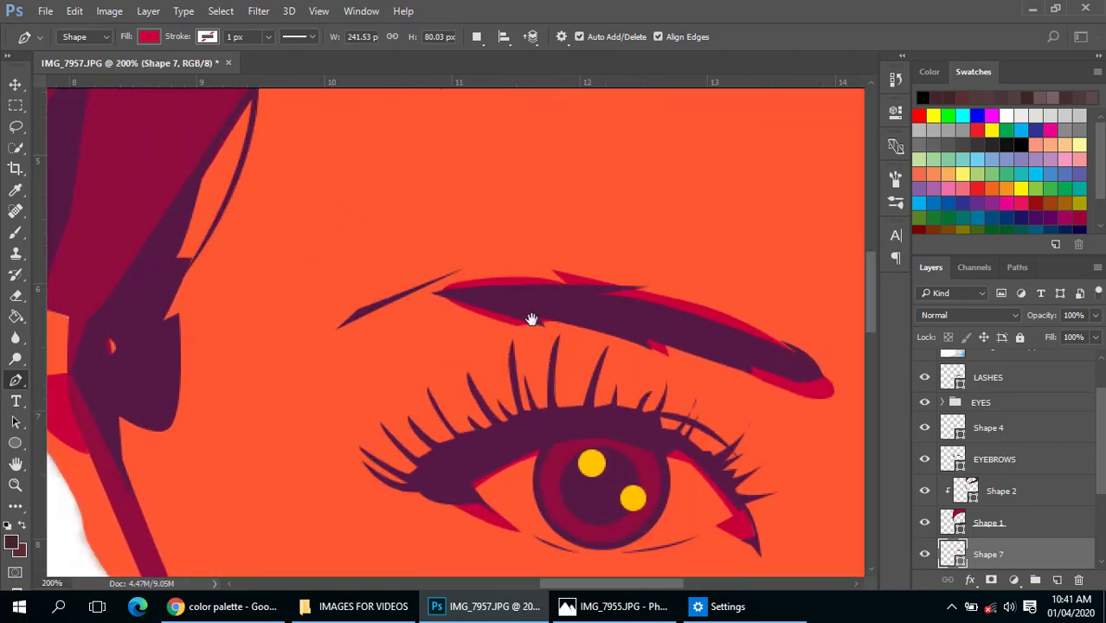
click(477, 36)
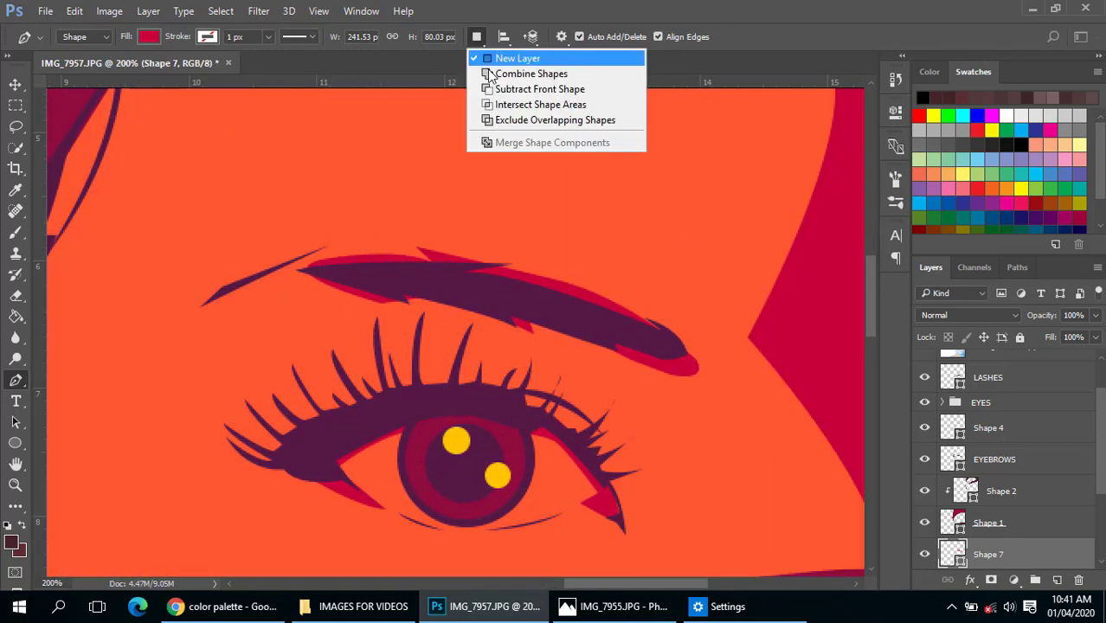
click(490, 83)
scroll(963, 527, down, 3)
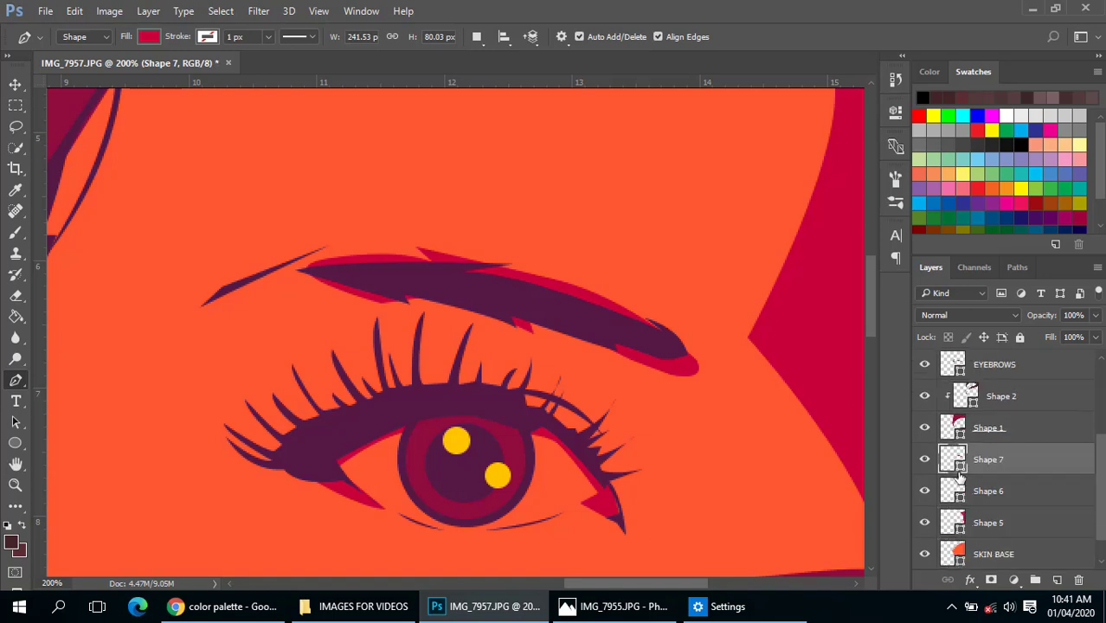
click(957, 495)
click(951, 463)
click(321, 251)
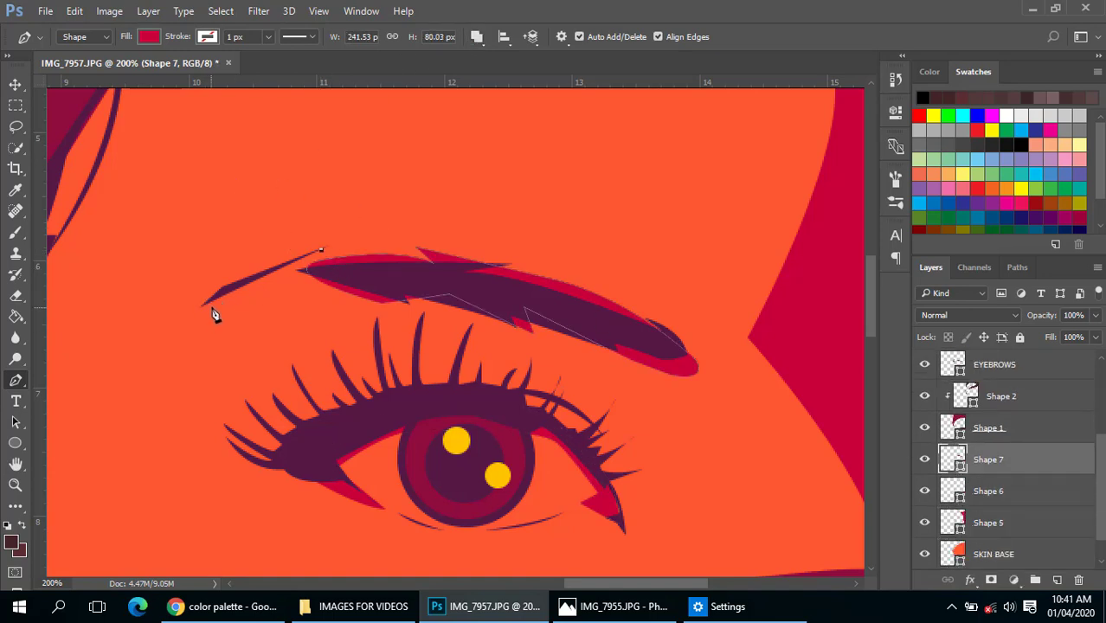
drag(211, 305, 227, 278)
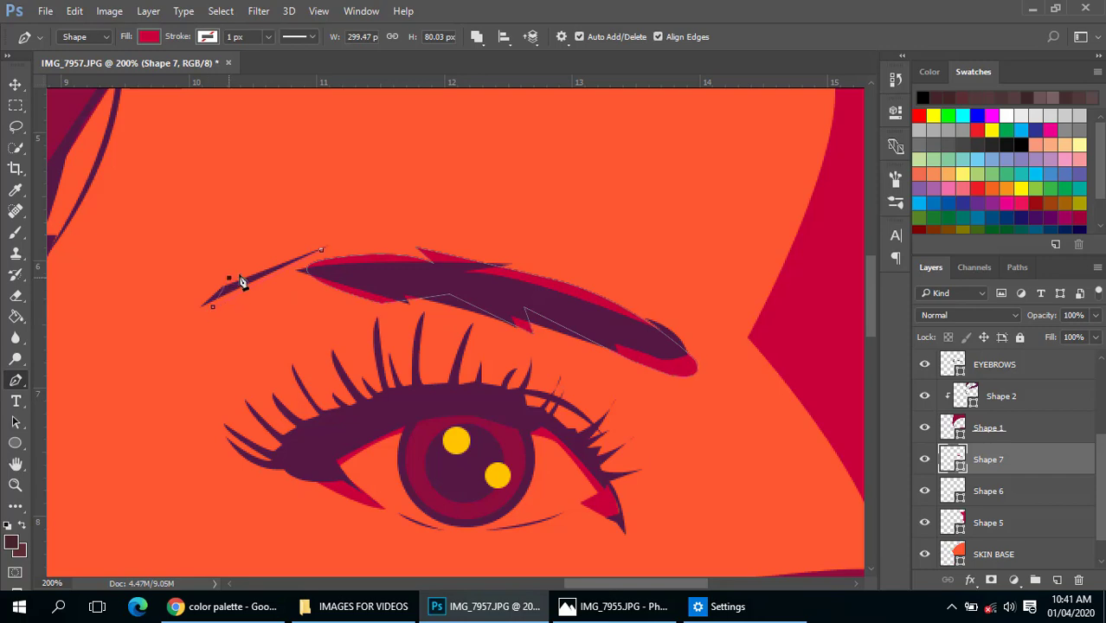
click(322, 251)
key(Return)
- Reshape the Shape 7 eyebrow shadow's lower edge by moving its inset anchors outward into a thin rim below the dark brow
alt+click(353, 312)
alt+click(384, 312)
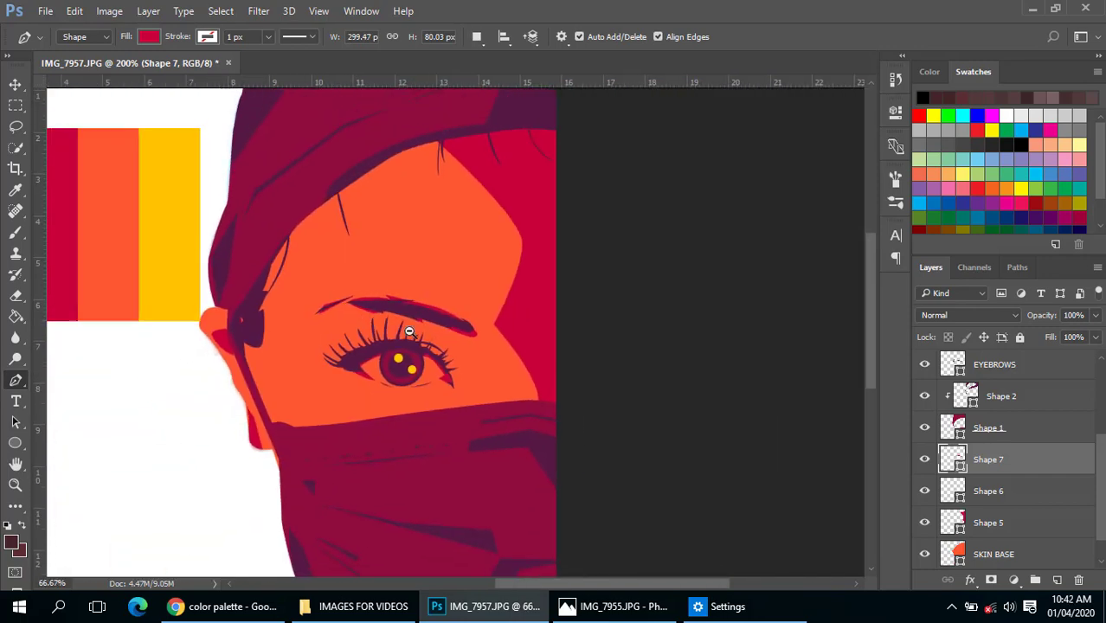
alt+click(421, 335)
drag(525, 373, 410, 289)
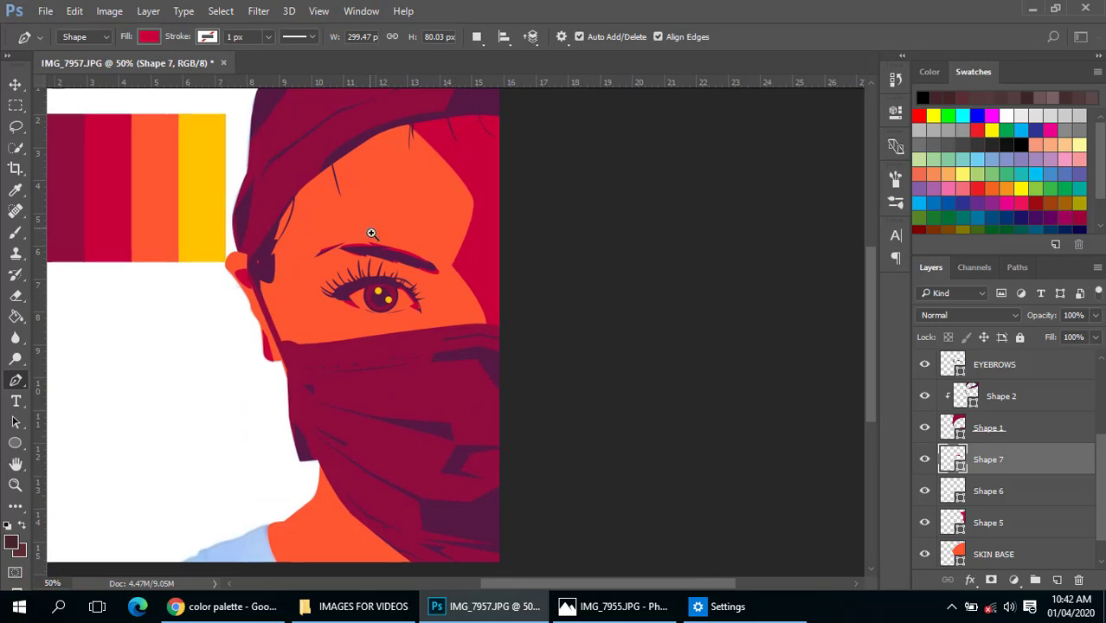
ctrl+click(372, 234)
ctrl+click(372, 234)
ctrl+click(372, 233)
ctrl+click(372, 233)
drag(566, 412, 545, 341)
scroll(999, 501, down, 1)
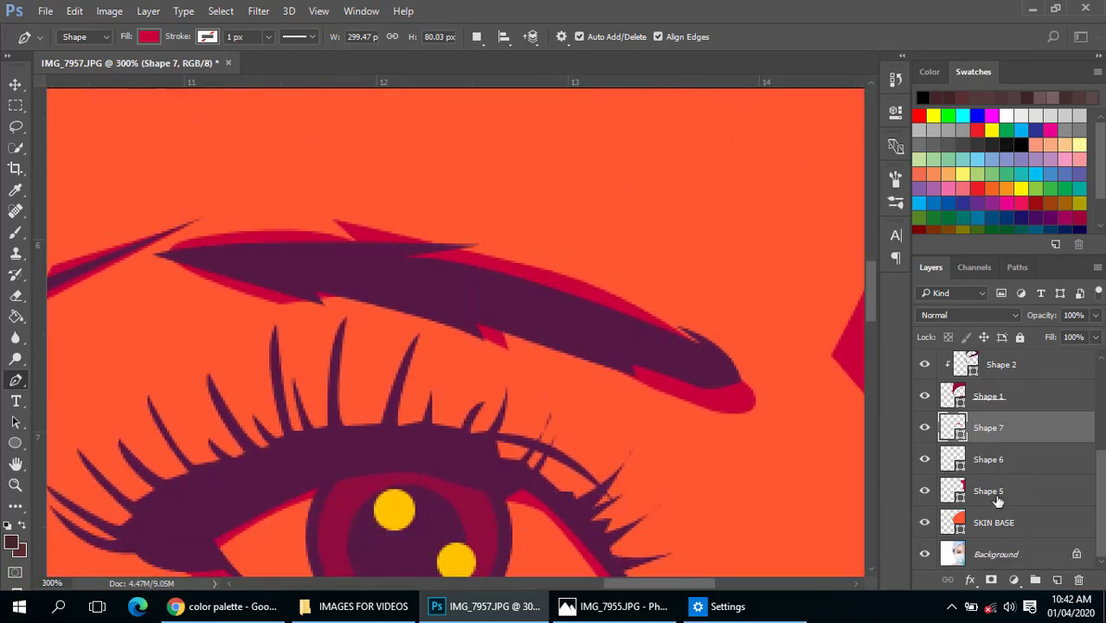
click(973, 459)
click(989, 428)
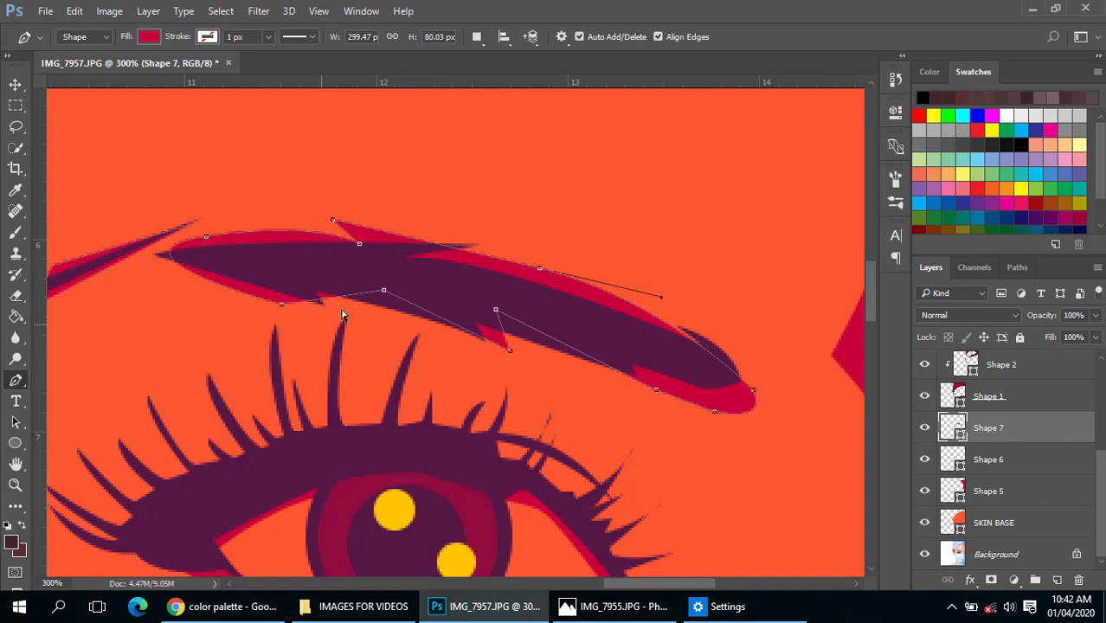
drag(383, 293, 408, 321)
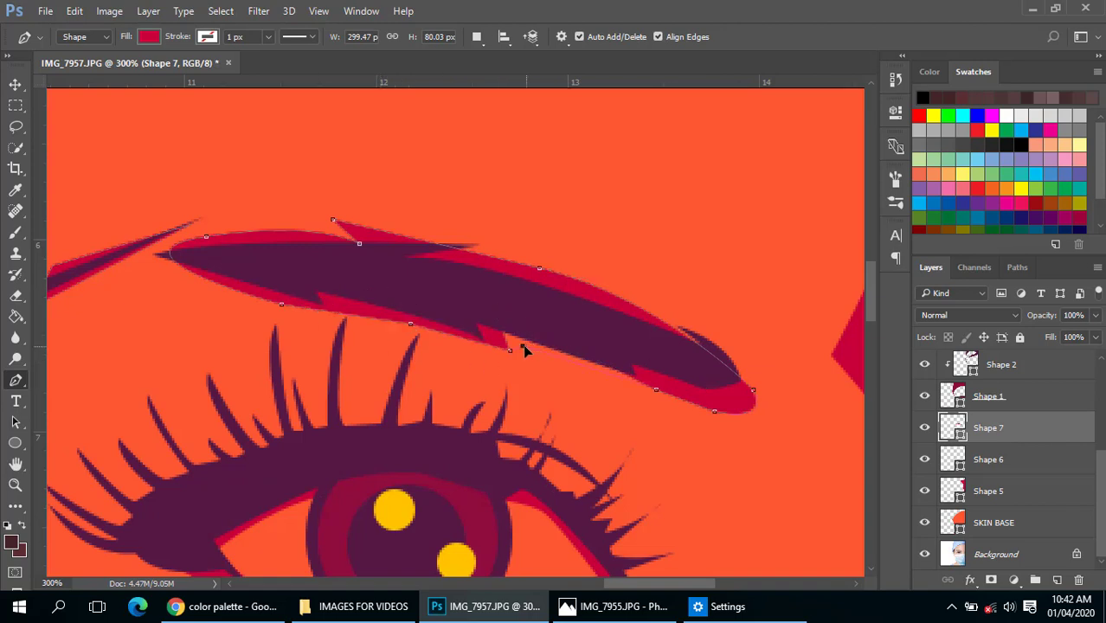
drag(524, 346, 523, 346)
drag(657, 391, 625, 384)
- Move the anchors and handle at the brow's inner end so the crimson shadow wraps evenly around it, then deselect the path
drag(754, 391, 742, 353)
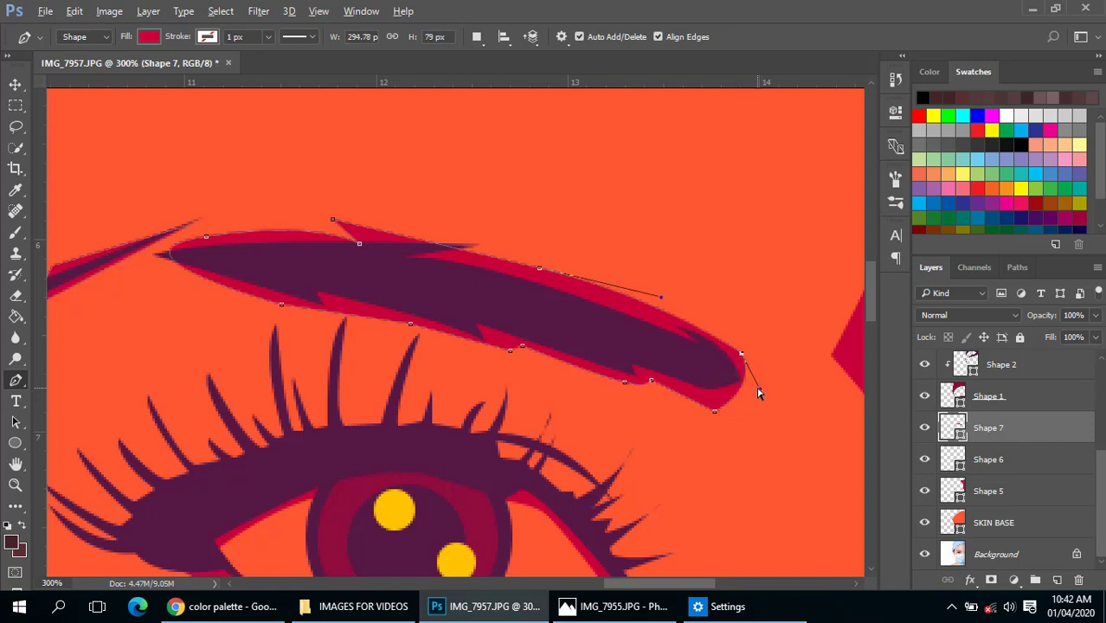
drag(758, 392, 782, 417)
click(714, 410)
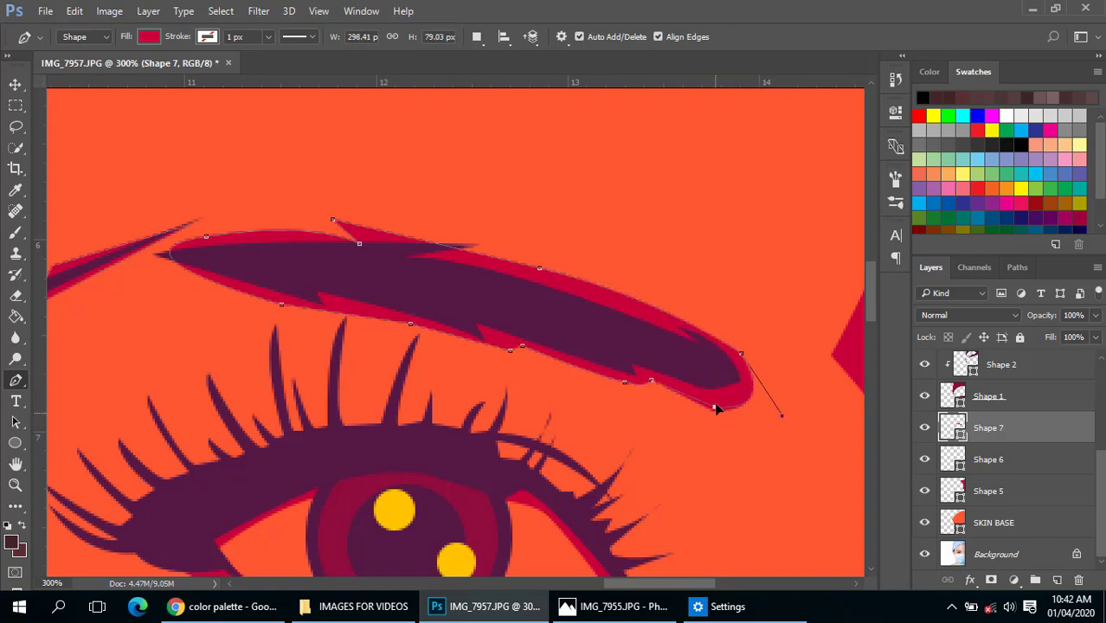
drag(717, 404, 718, 404)
click(540, 269)
key(Return)
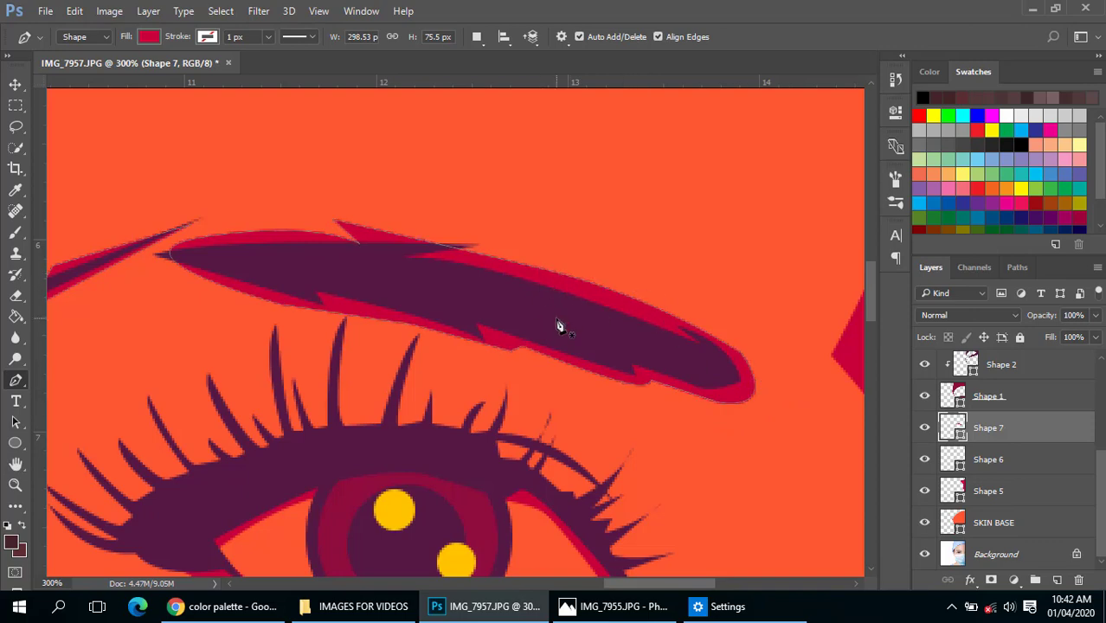
- Examine the whole portrait and its layer stack to judge the eyebrow shadow against the cap, face and mask
scroll(558, 327, down, 6)
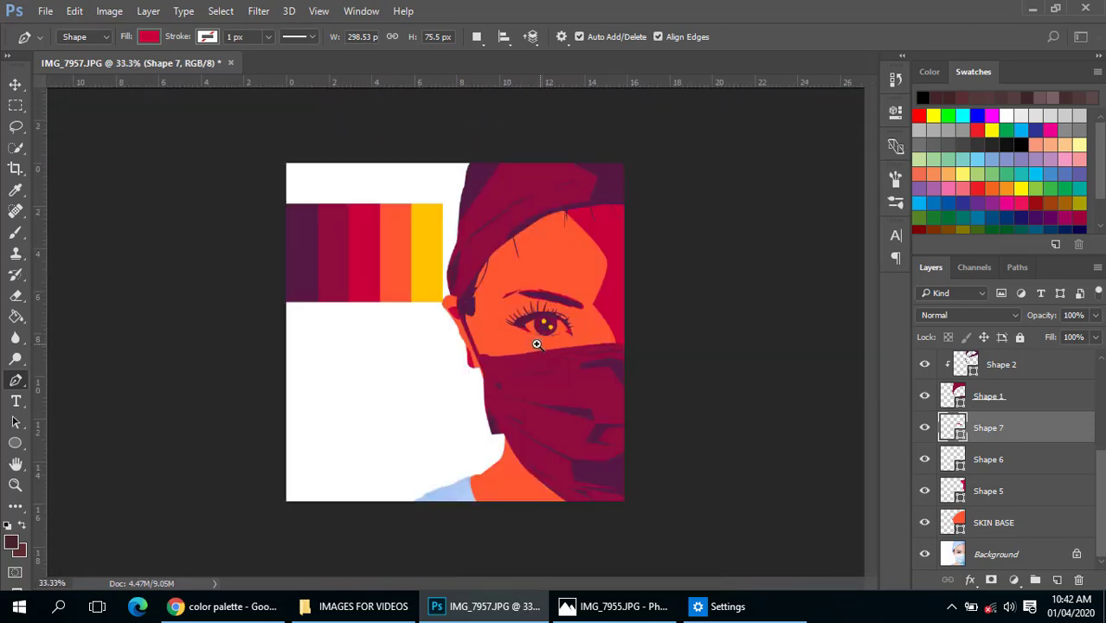
drag(575, 307, 731, 335)
drag(602, 352, 620, 318)
drag(588, 359, 603, 399)
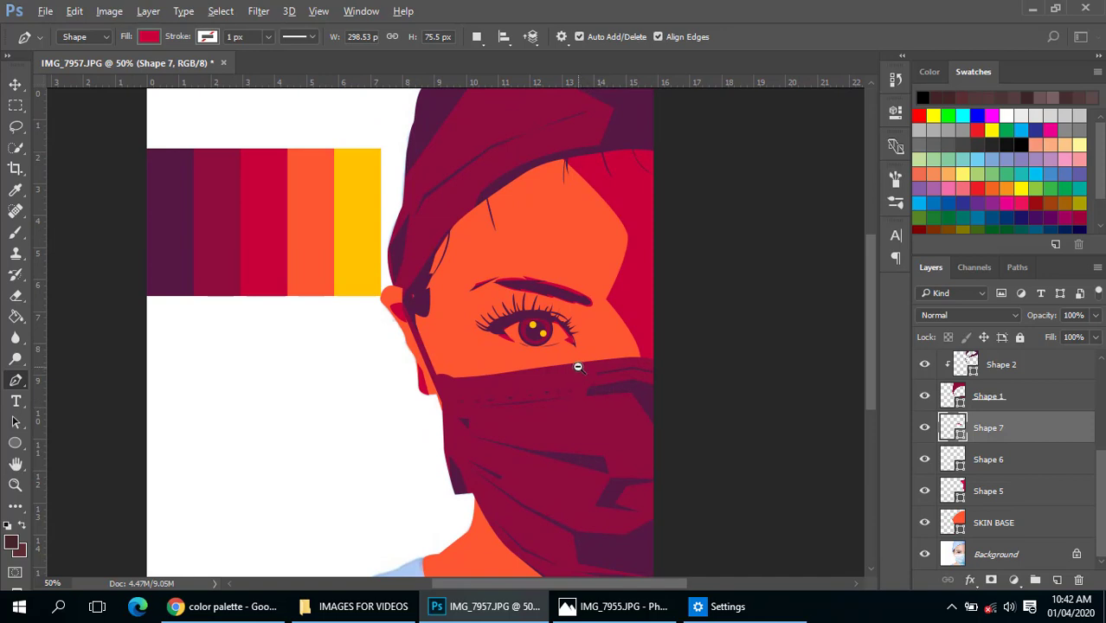
scroll(579, 365, down, 1)
ctrl+click(517, 267)
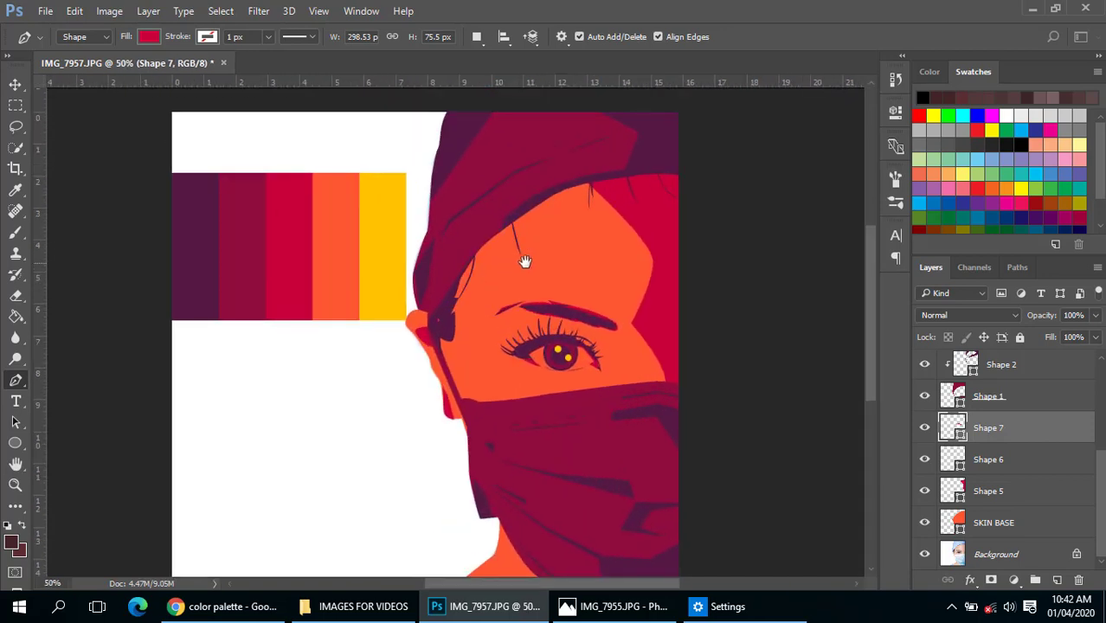
scroll(984, 410, up, 3)
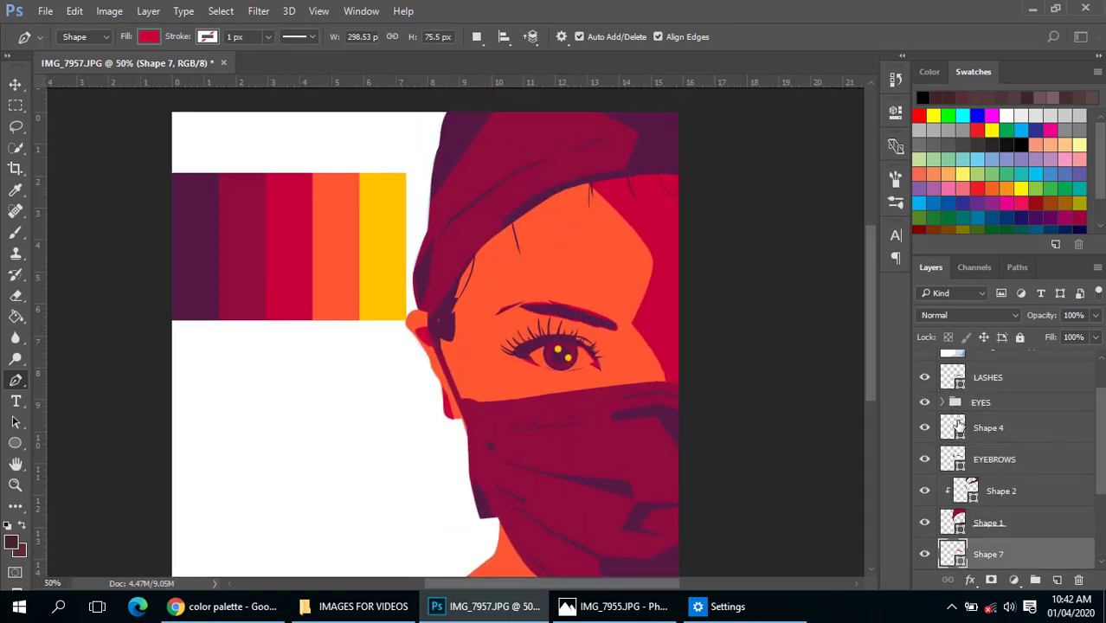
scroll(984, 491, down, 2)
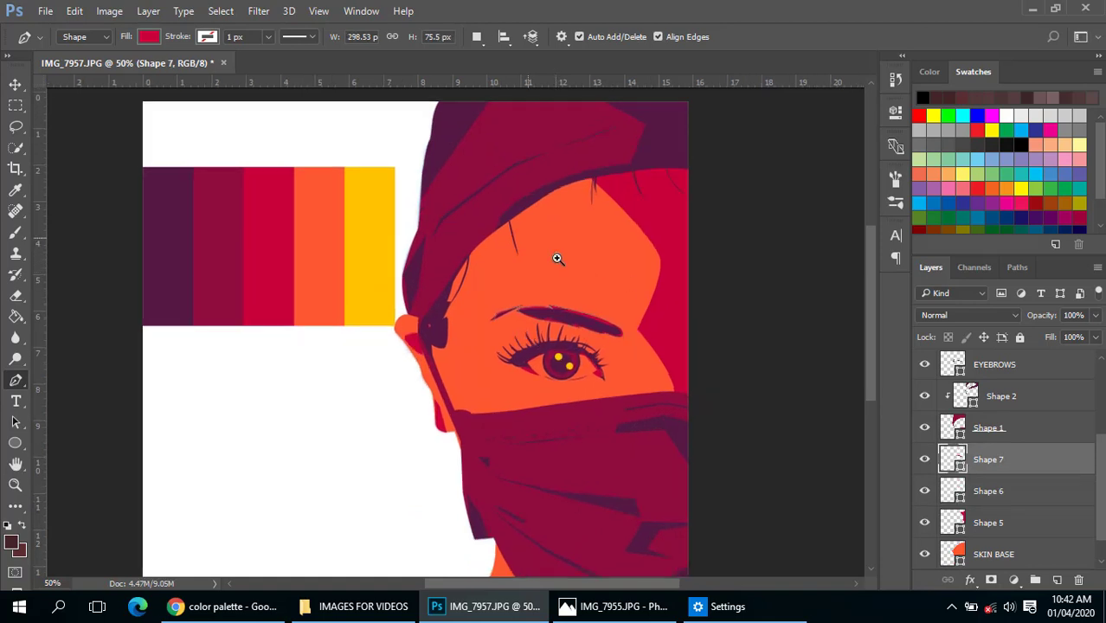
- With Combine Shapes on the Shape 7 layer, outline a crimson shadow along the cap's forehead edge, looping back beneath the cap
ctrl+click(558, 257)
click(476, 37)
click(502, 74)
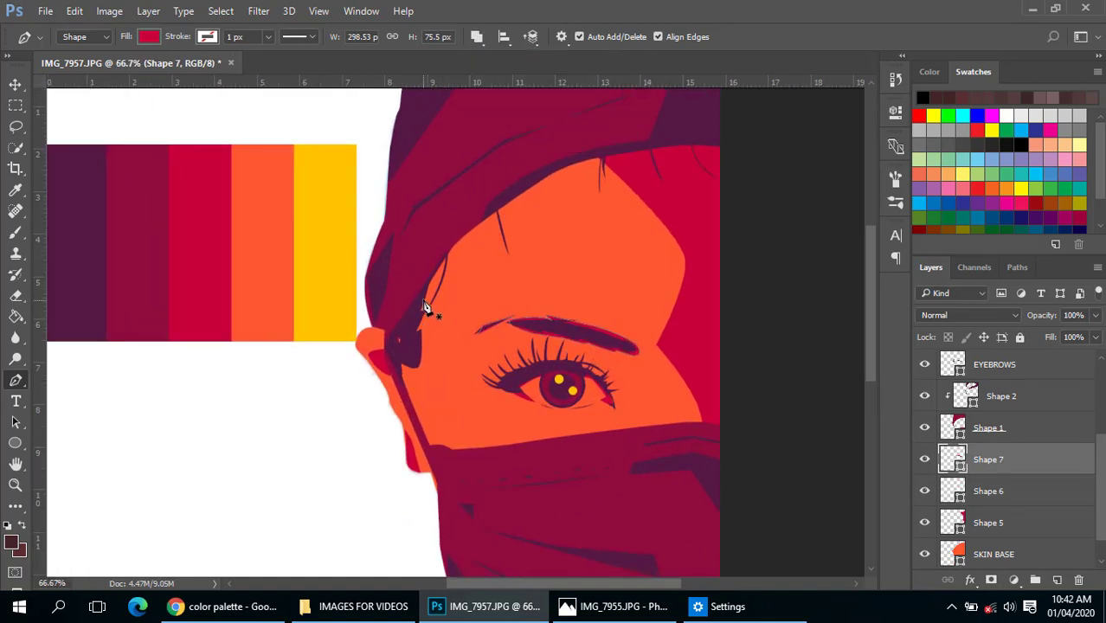
mouse_move(489, 219)
mouse_down()
mouse_move(499, 217)
mouse_move(486, 226)
mouse_up()
drag(546, 189, 541, 137)
drag(416, 184, 410, 190)
drag(390, 260, 389, 276)
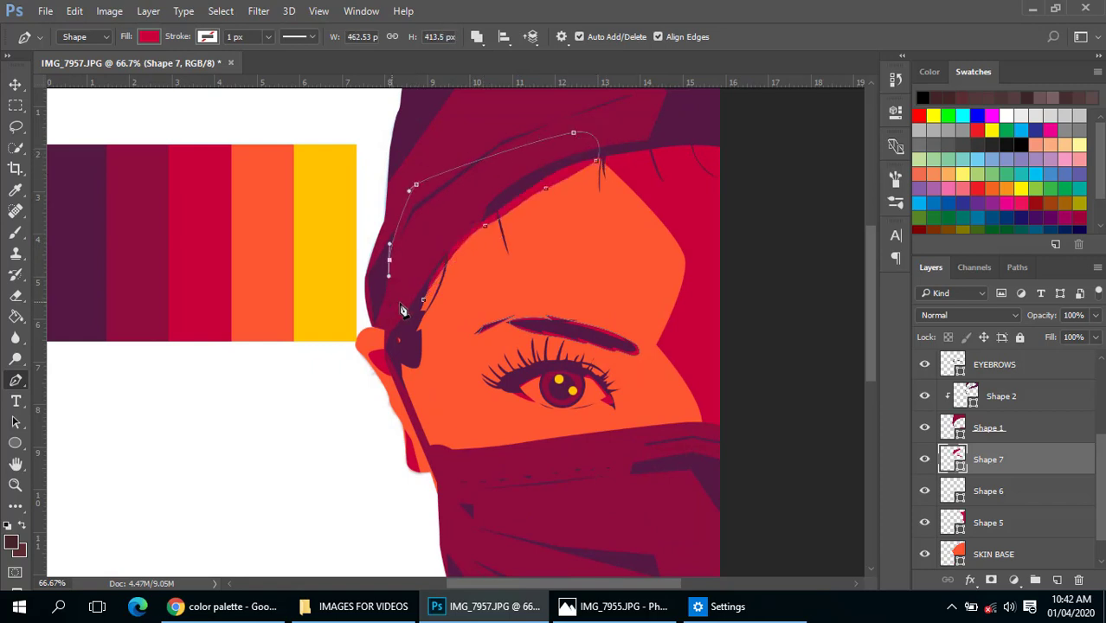
- Extend the cap shadow down along the mask strap to the mask's upper corner, return beneath the cap, and deselect the path
click(404, 354)
click(436, 447)
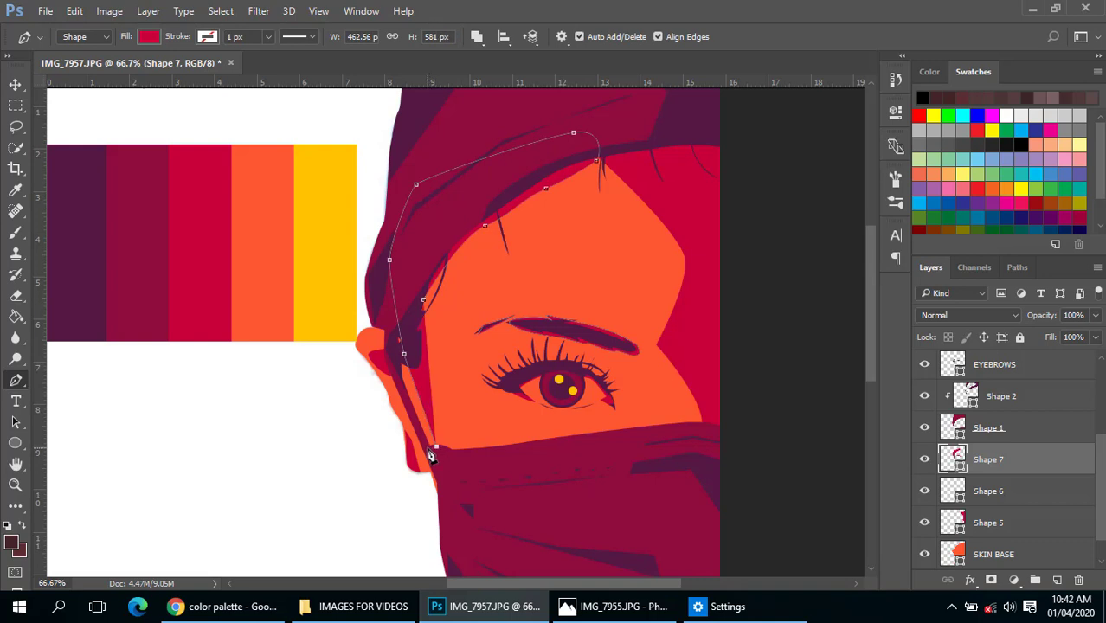
click(428, 448)
click(390, 364)
drag(384, 292, 394, 271)
drag(461, 192, 468, 187)
key(Return)
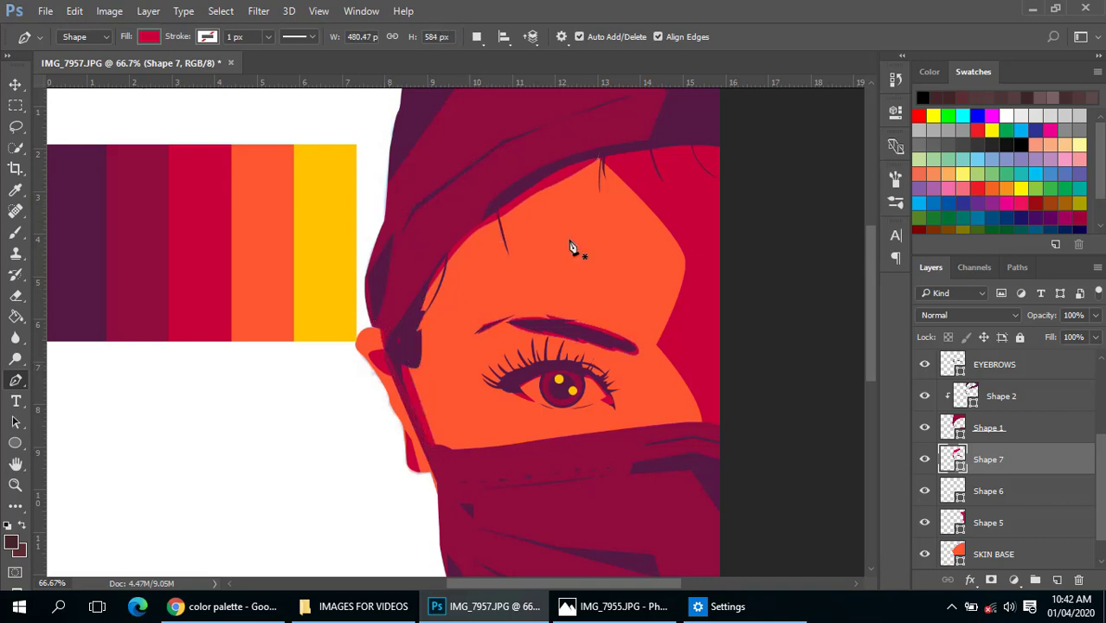
- Set the Shape 7 layer's path operation to Combine Shapes for drawing at the mask's upper edge
key(ctrl+minus)
drag(486, 457, 489, 360)
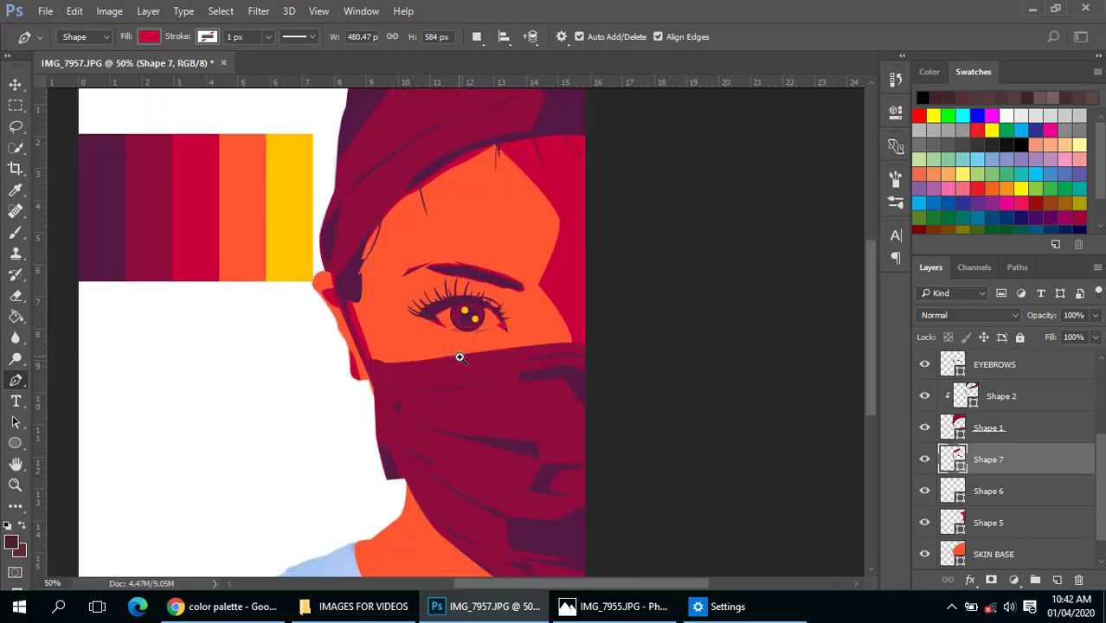
scroll(460, 358, up, 2)
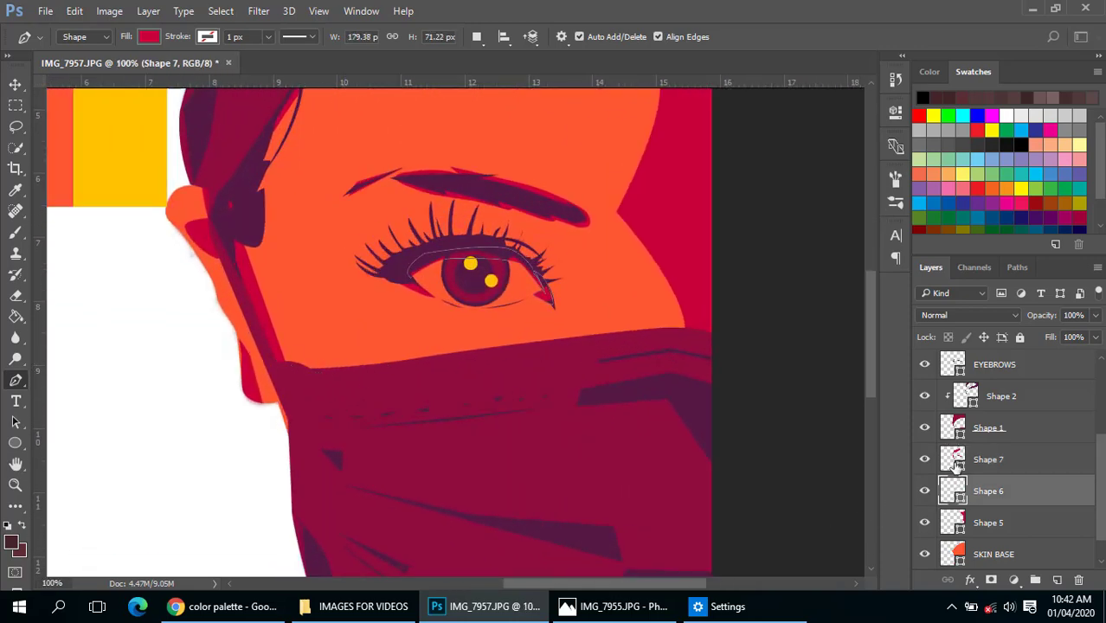
click(476, 36)
click(511, 72)
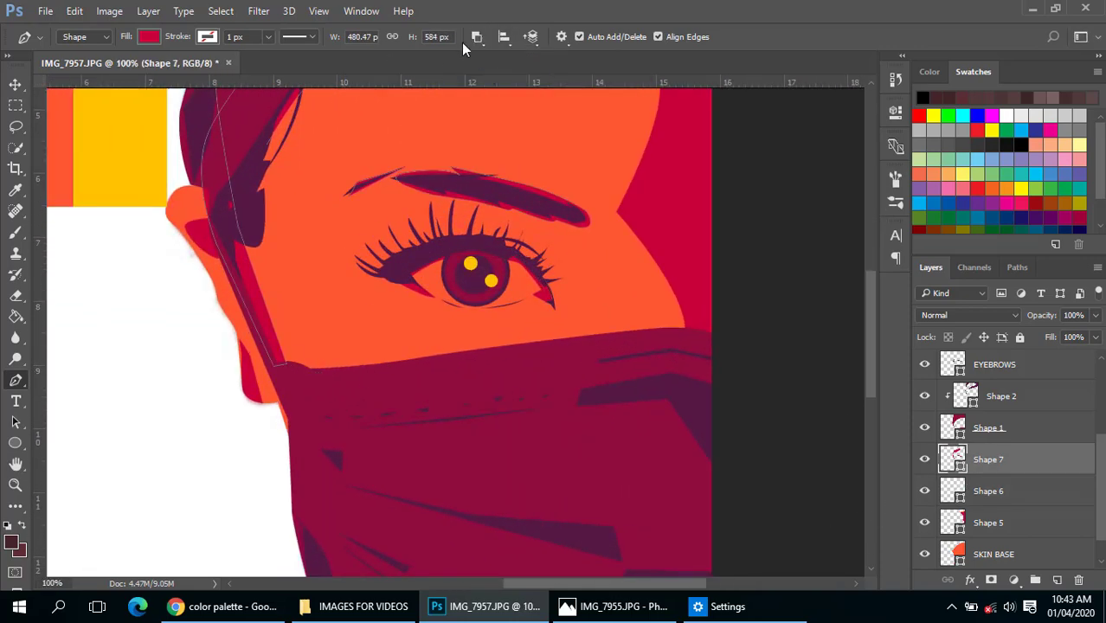
click(476, 37)
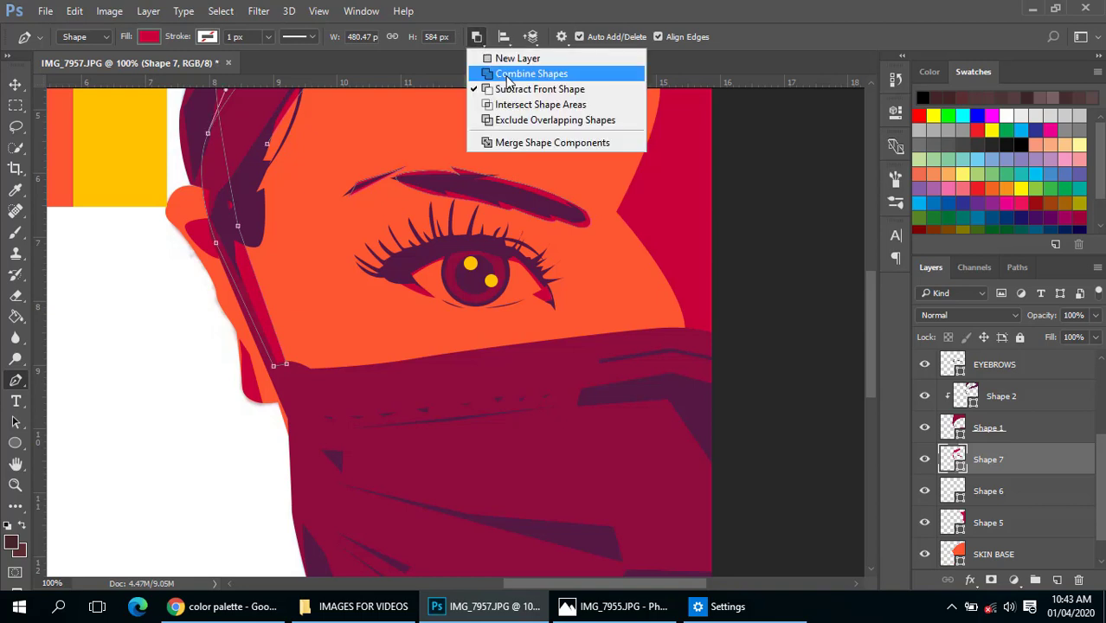
click(511, 72)
click(285, 363)
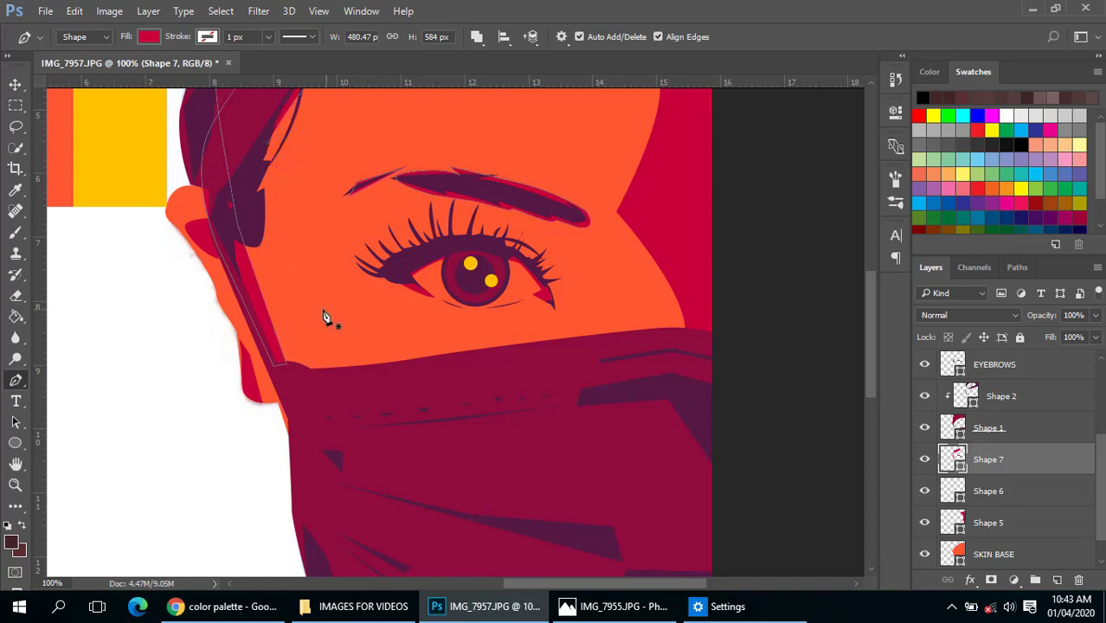
click(293, 368)
click(330, 373)
click(474, 355)
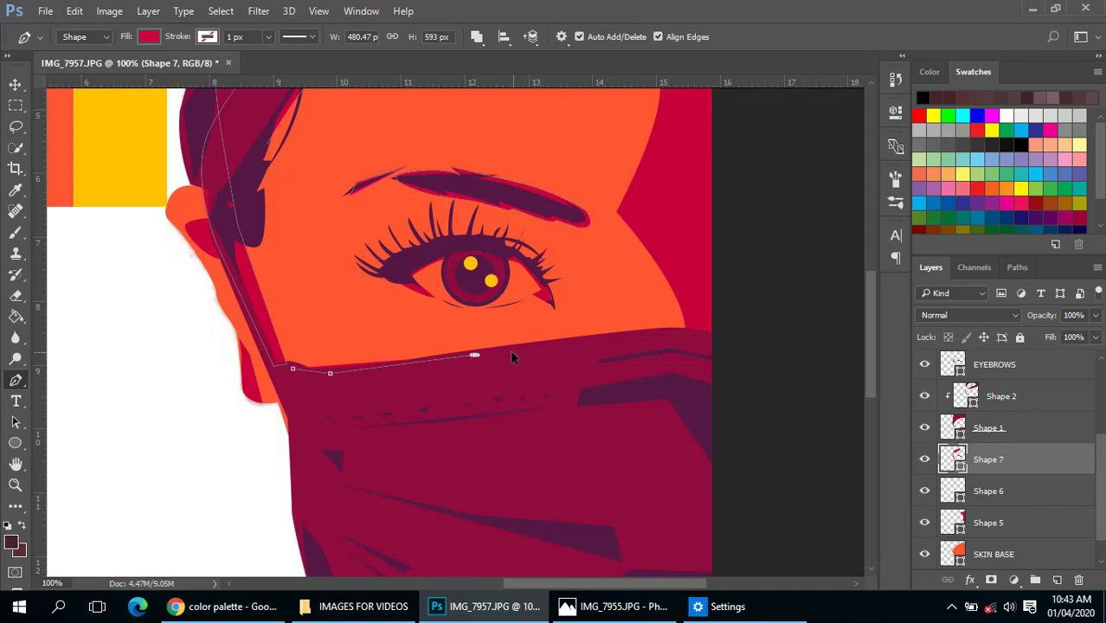
key(ctrl+z)
ctrl+click(289, 364)
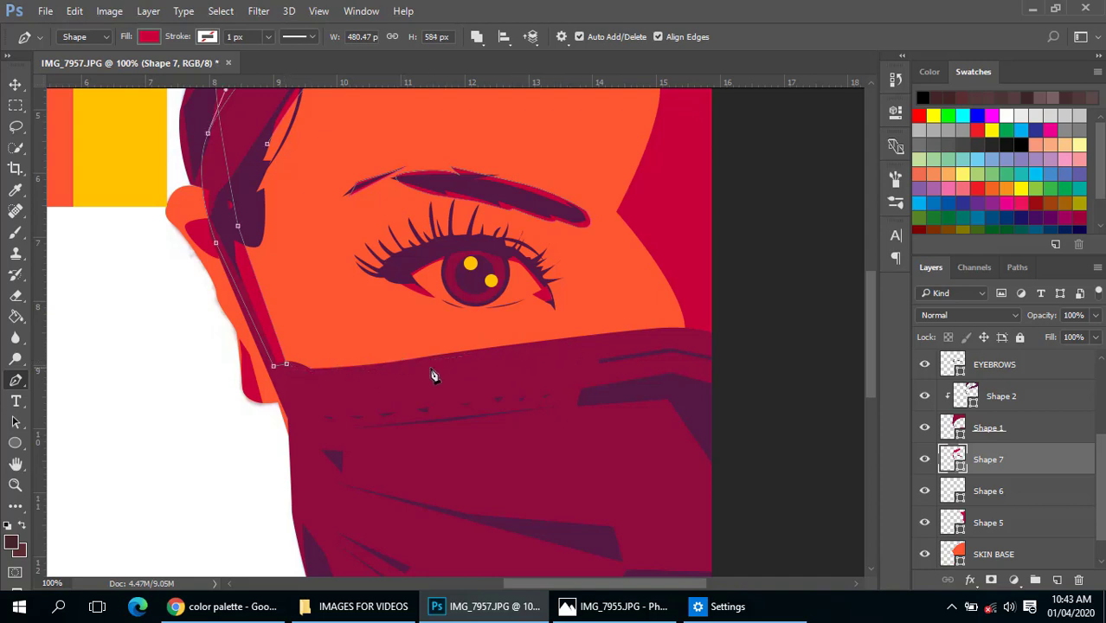
- Outline a thin crimson shadow on the face along the mask's whole upper edge, closing it beneath the mask, and deselect the path
click(689, 324)
key(ctrl+z)
click(691, 322)
click(672, 320)
click(315, 365)
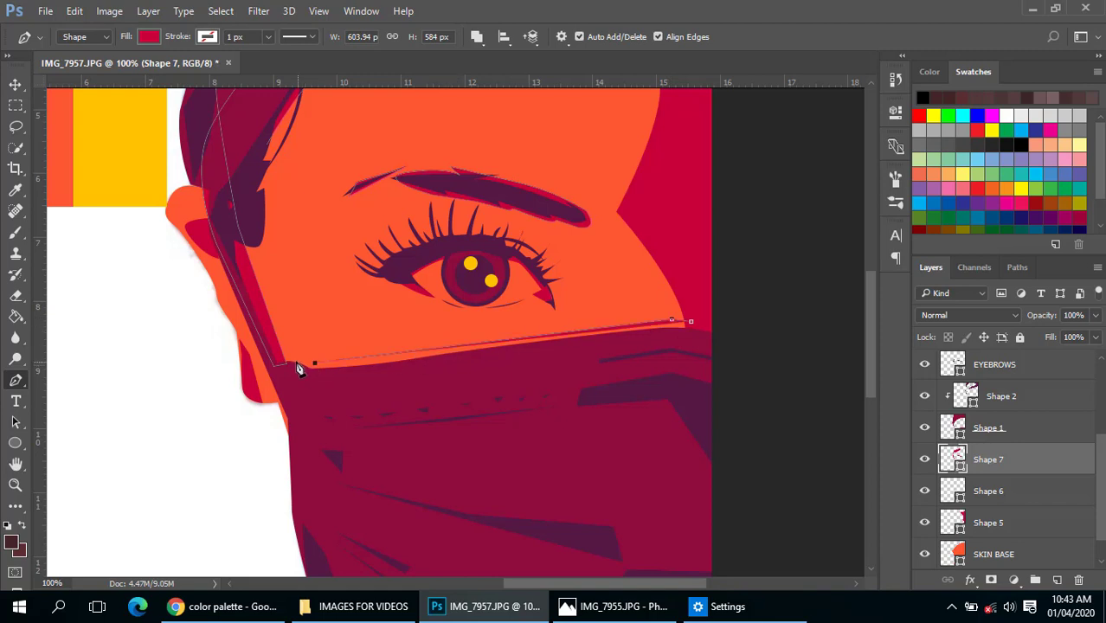
click(279, 354)
click(310, 382)
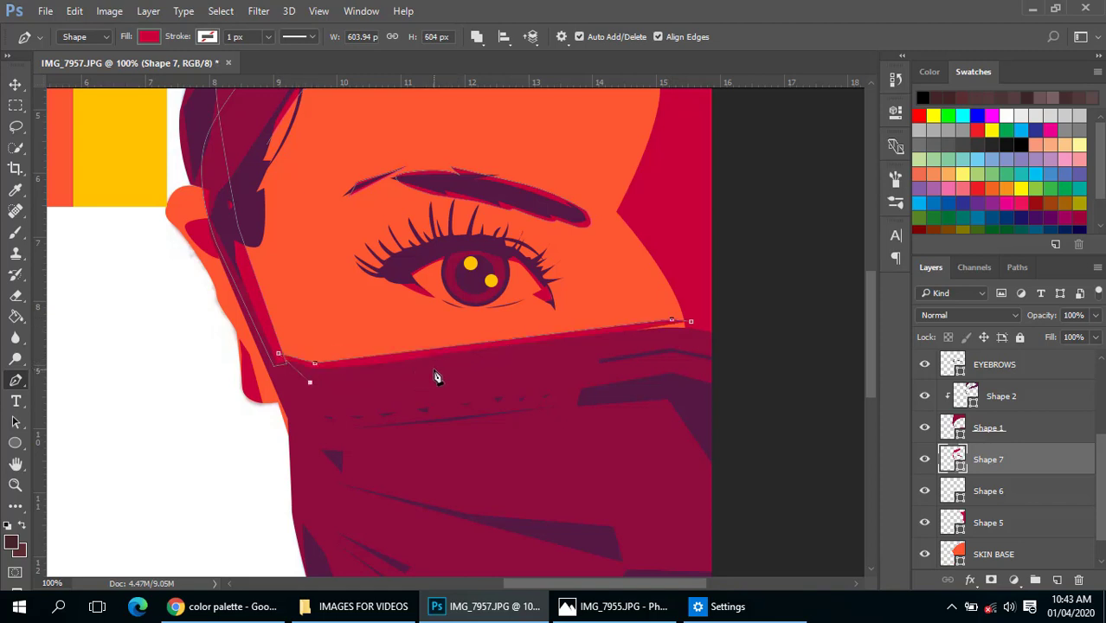
click(434, 369)
click(684, 333)
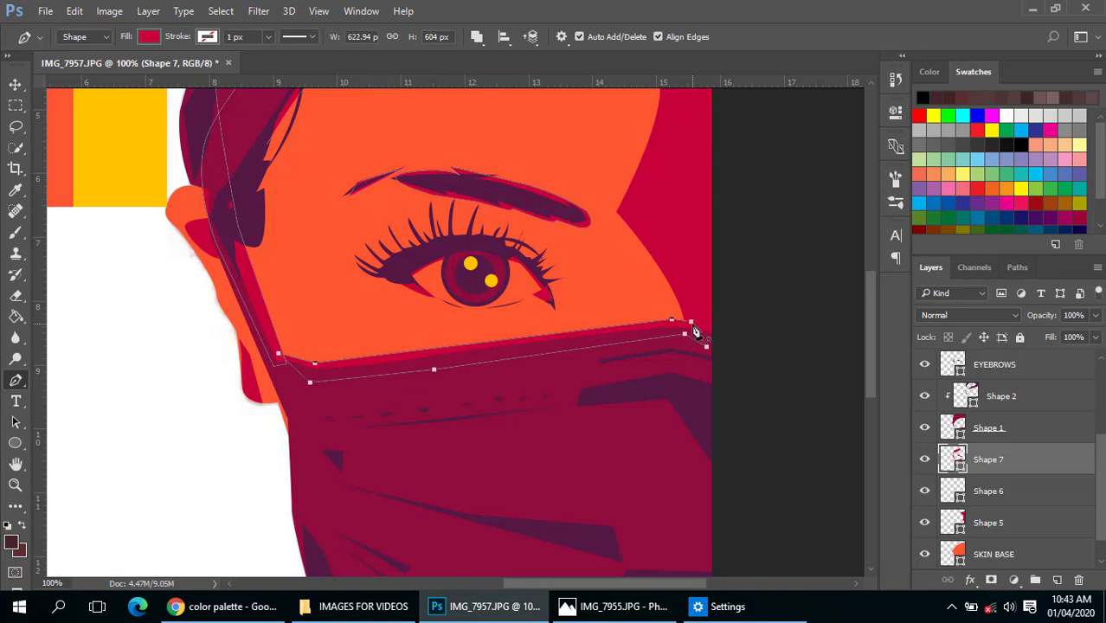
click(692, 322)
key(Return)
- Examine the neck and the uncoloured shirt shoulder against the Background copy photo, leaving the photo hidden
alt+click(584, 345)
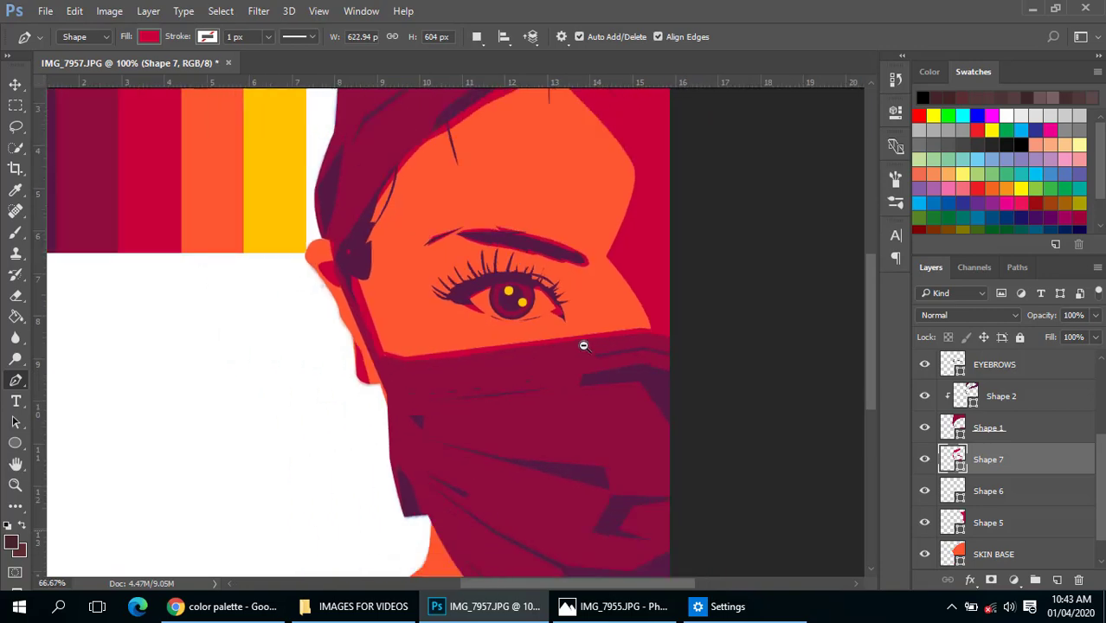
alt+click(584, 350)
alt+click(520, 389)
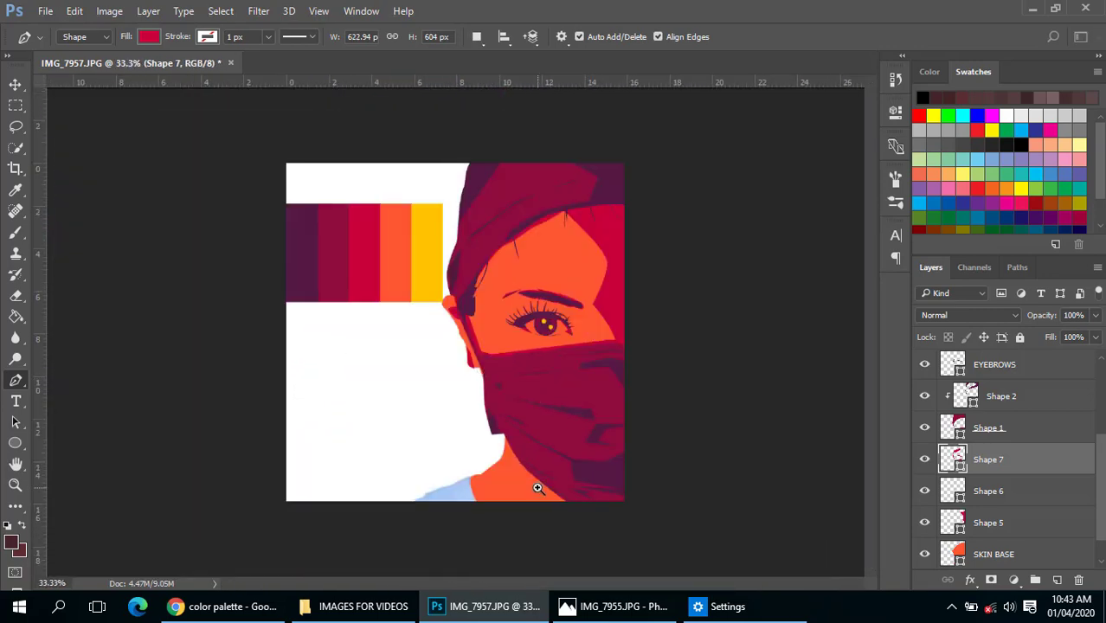
click(538, 489)
click(543, 482)
click(514, 373)
scroll(514, 373, down, 1)
scroll(935, 454, up, 2)
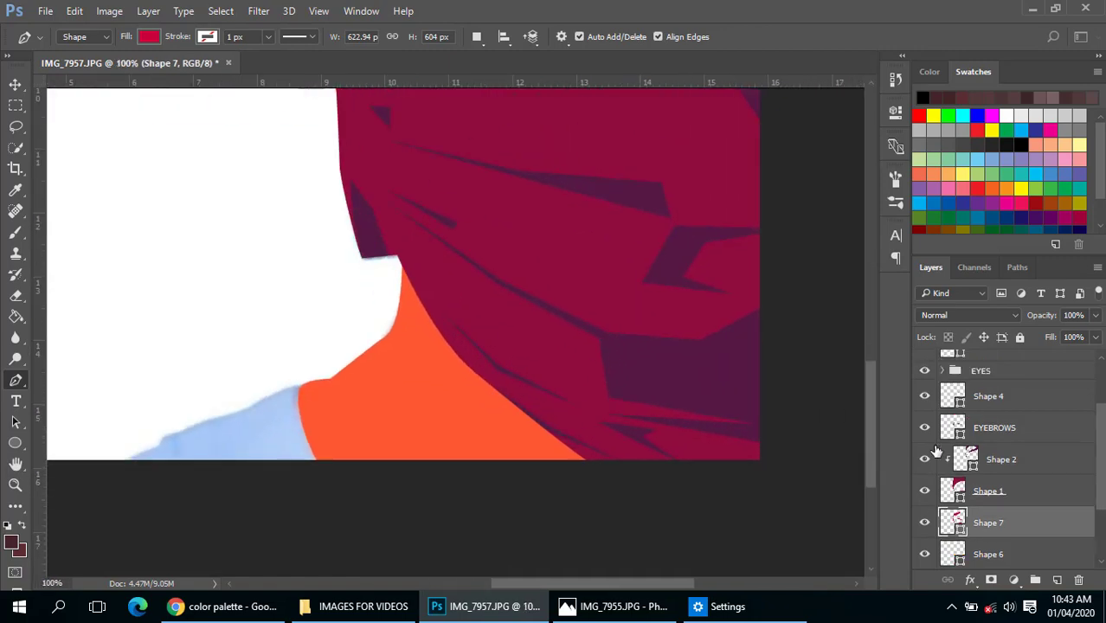
scroll(937, 455, up, 3)
click(925, 397)
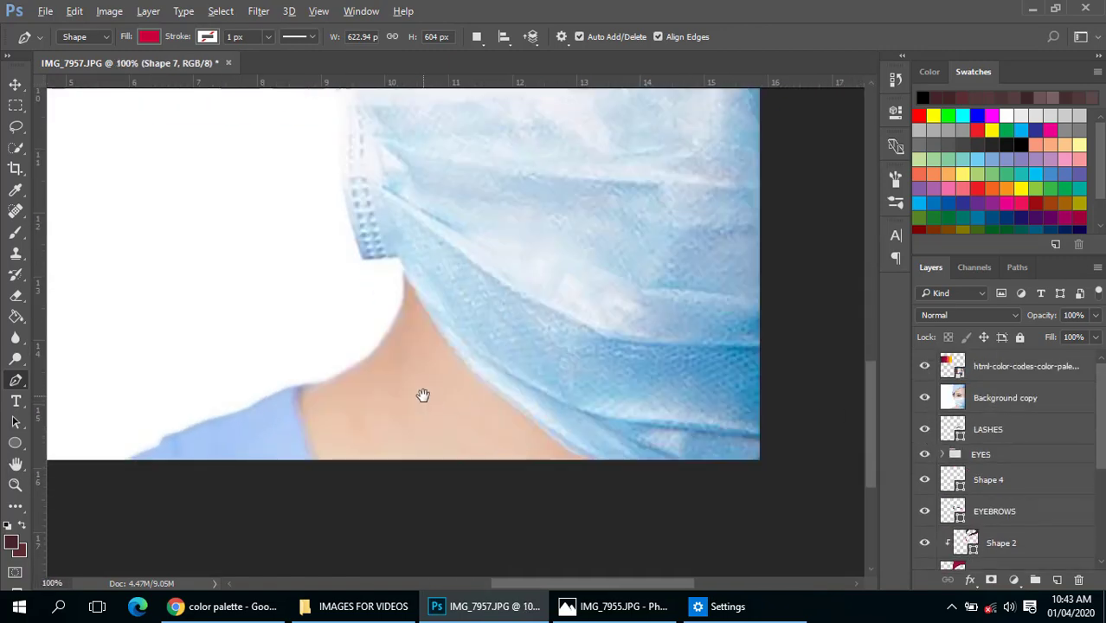
alt+click(437, 391)
alt+click(472, 319)
drag(472, 318, 484, 452)
click(939, 401)
click(924, 398)
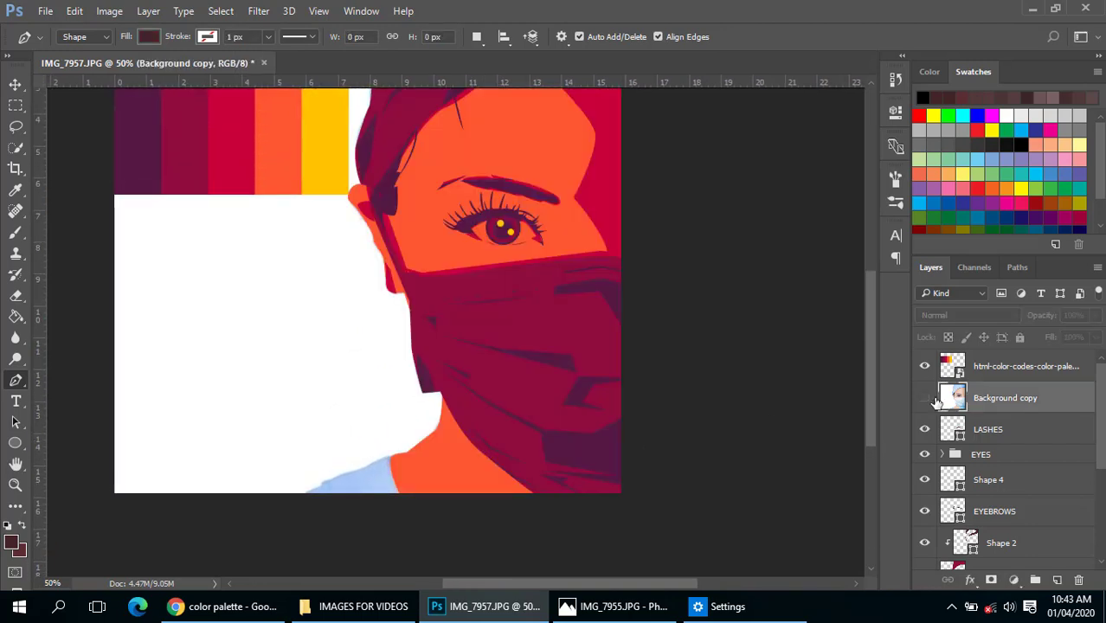
- Select the Shape 2 layer and show the Background copy photo over the mask, neck and shirt
alt+click(573, 384)
ctrl+click(573, 391)
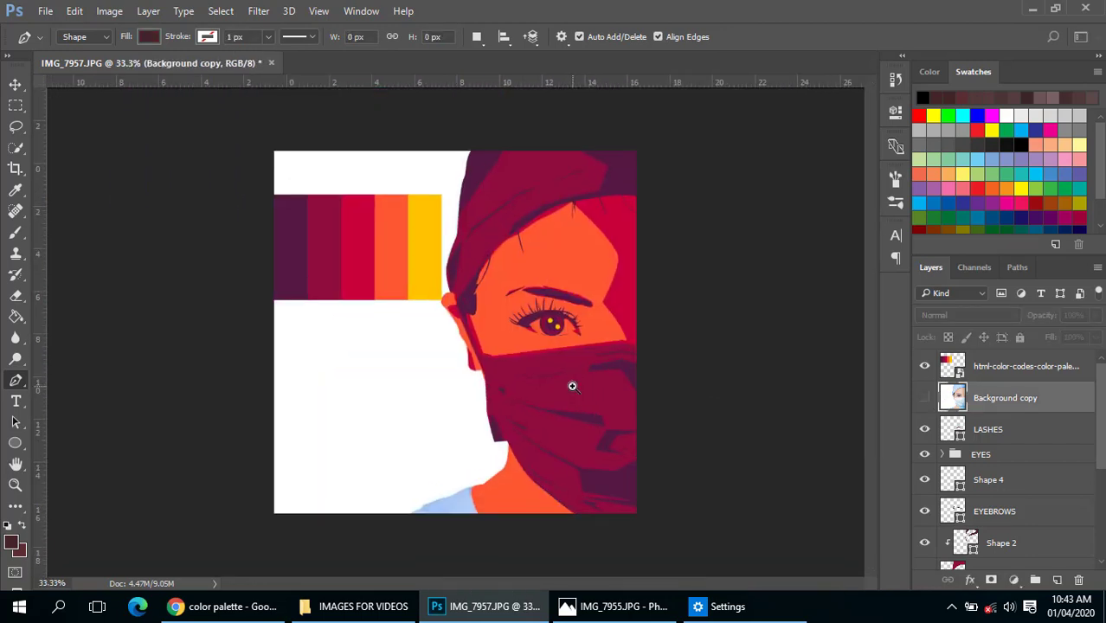
ctrl+click(565, 387)
drag(558, 375, 578, 258)
scroll(995, 476, down, 2)
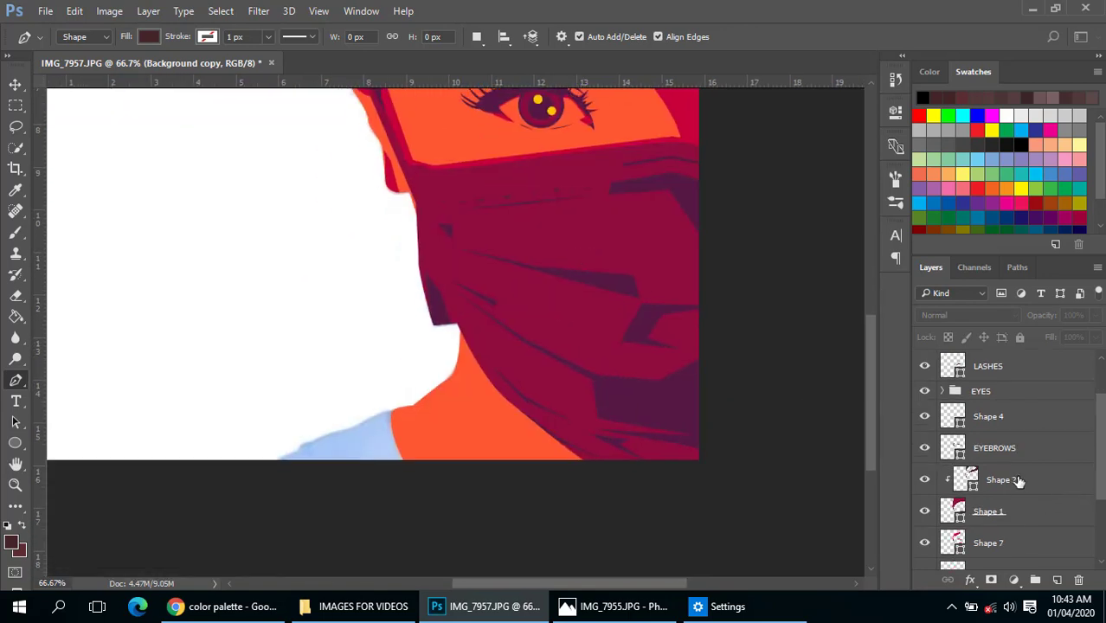
click(973, 481)
scroll(974, 485, up, 2)
click(924, 399)
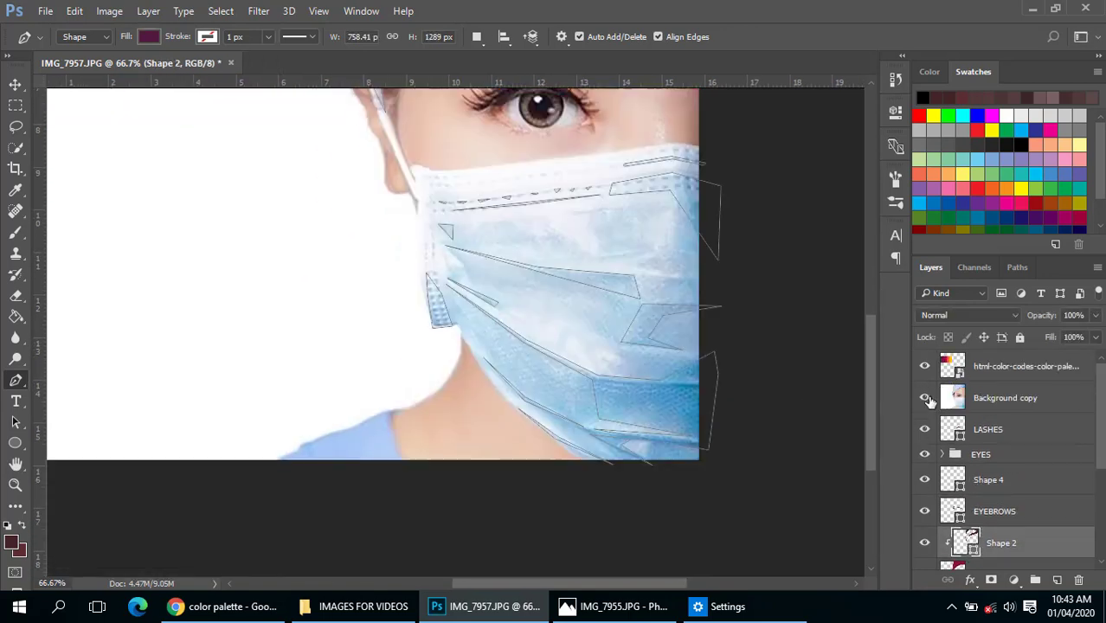
- Select the Shape 1 layer and set its path operation to Combine Shapes, keeping the reference photo visible
scroll(955, 440, down, 3)
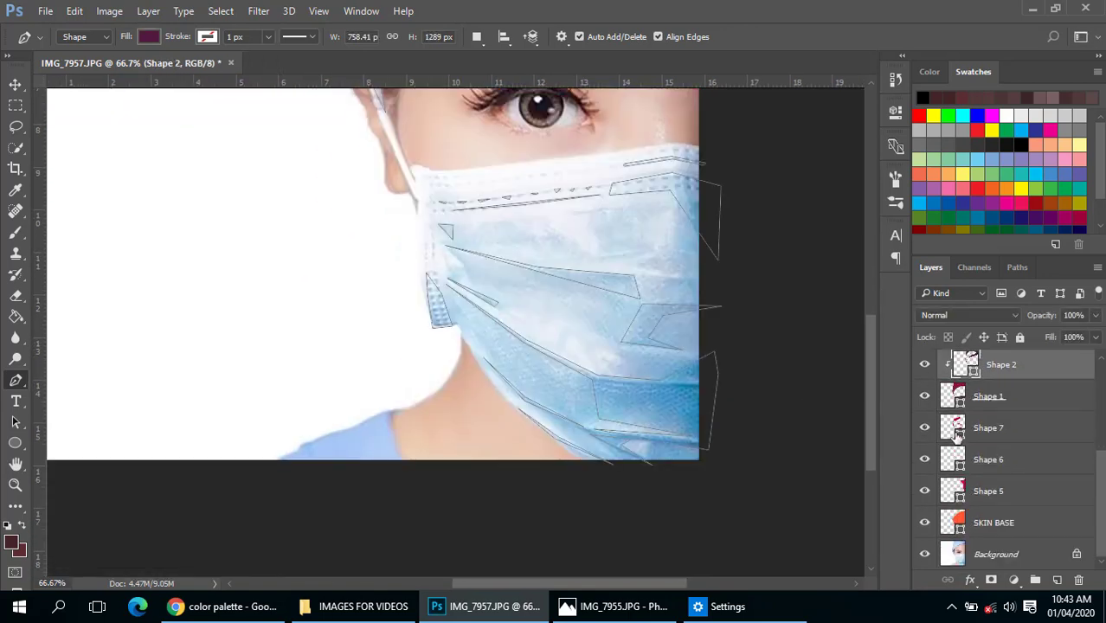
click(961, 533)
click(959, 467)
scroll(960, 467, up, 2)
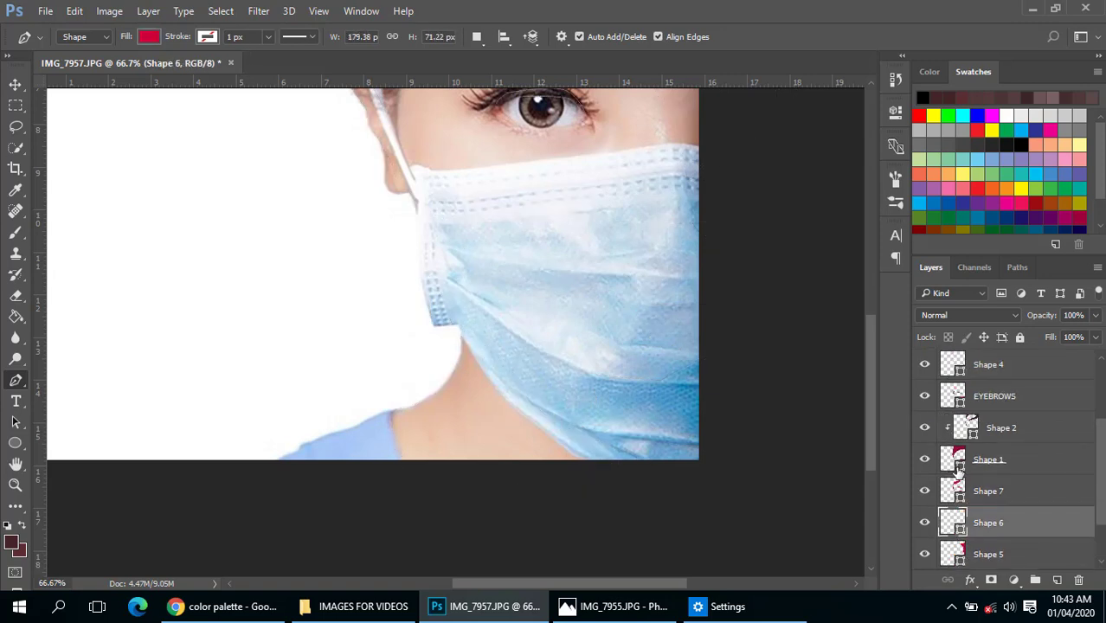
click(958, 467)
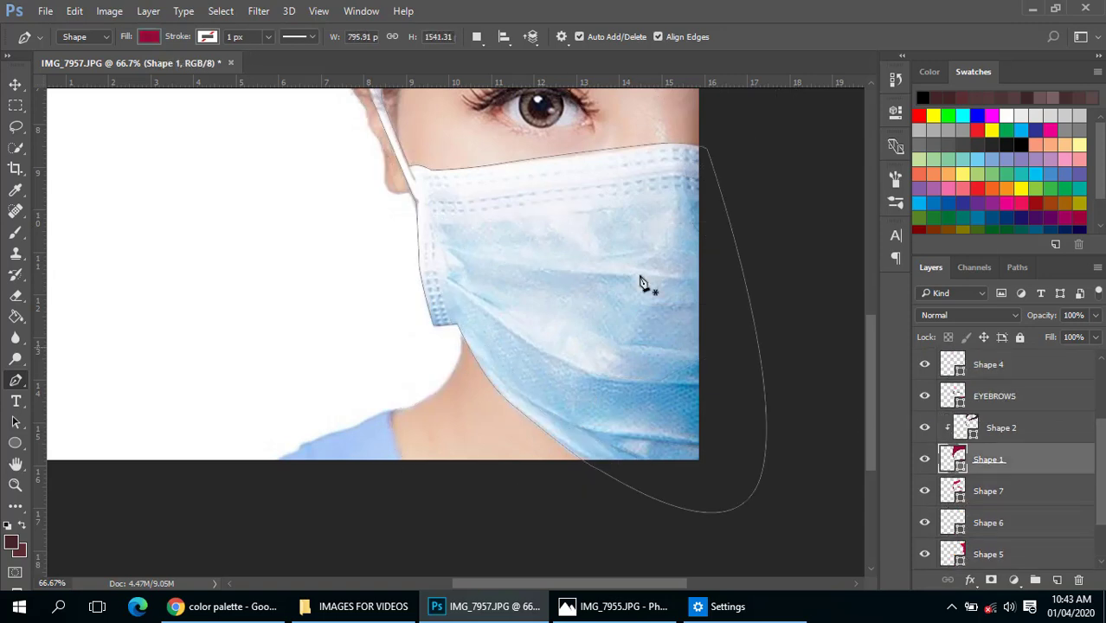
click(479, 36)
click(537, 74)
scroll(937, 411, up, 2)
scroll(938, 411, up, 2)
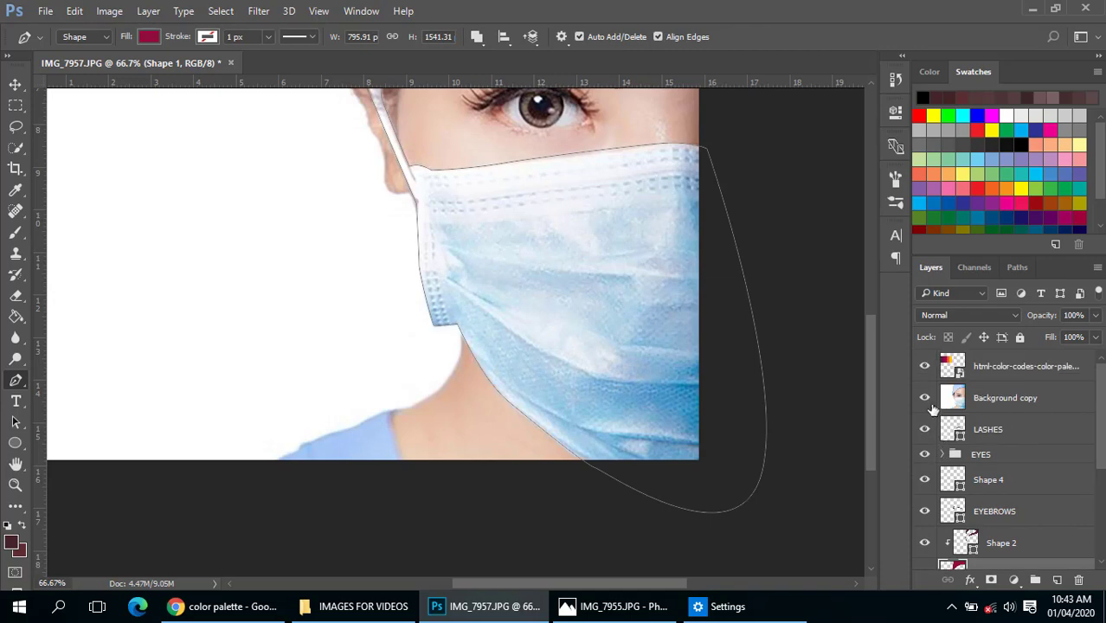
click(925, 398)
click(924, 397)
- Start the burgundy shirt shape at the collar's upper tip and trace the neckline down past the canvas's lower edge
drag(439, 416, 596, 372)
ctrl+click(611, 337)
ctrl+click(613, 338)
click(623, 318)
click(645, 492)
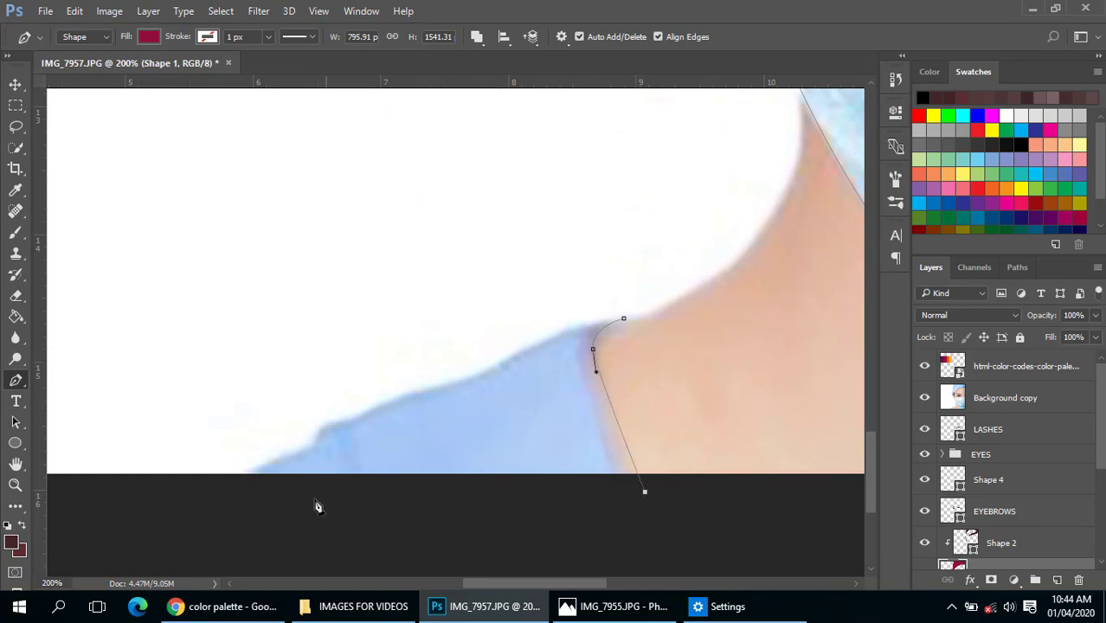
- Run the shirt path below the canvas and up along the shoulder's contour, close it at the collar, and hide the reference photo
click(231, 487)
click(309, 443)
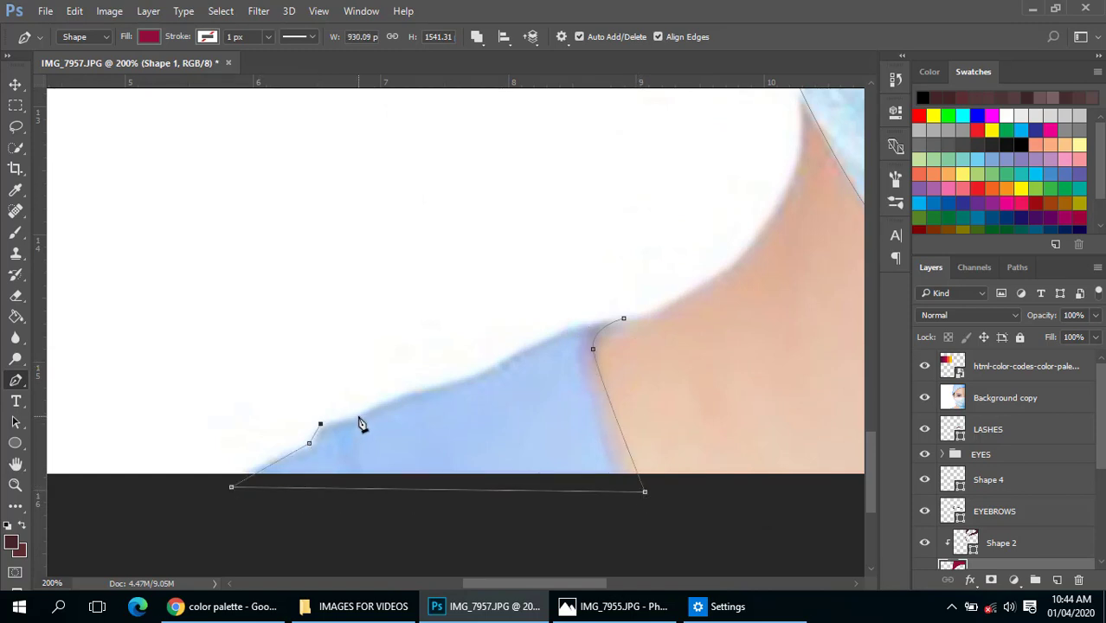
click(354, 417)
drag(427, 385, 452, 383)
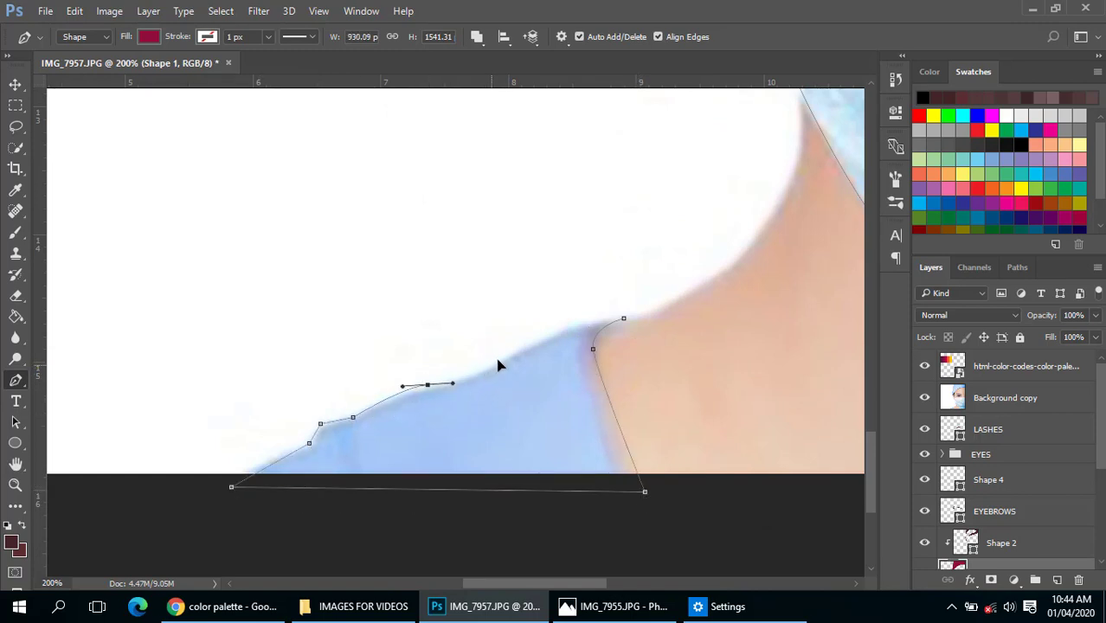
click(492, 365)
drag(624, 319, 679, 323)
click(925, 398)
scroll(657, 387, down, 2)
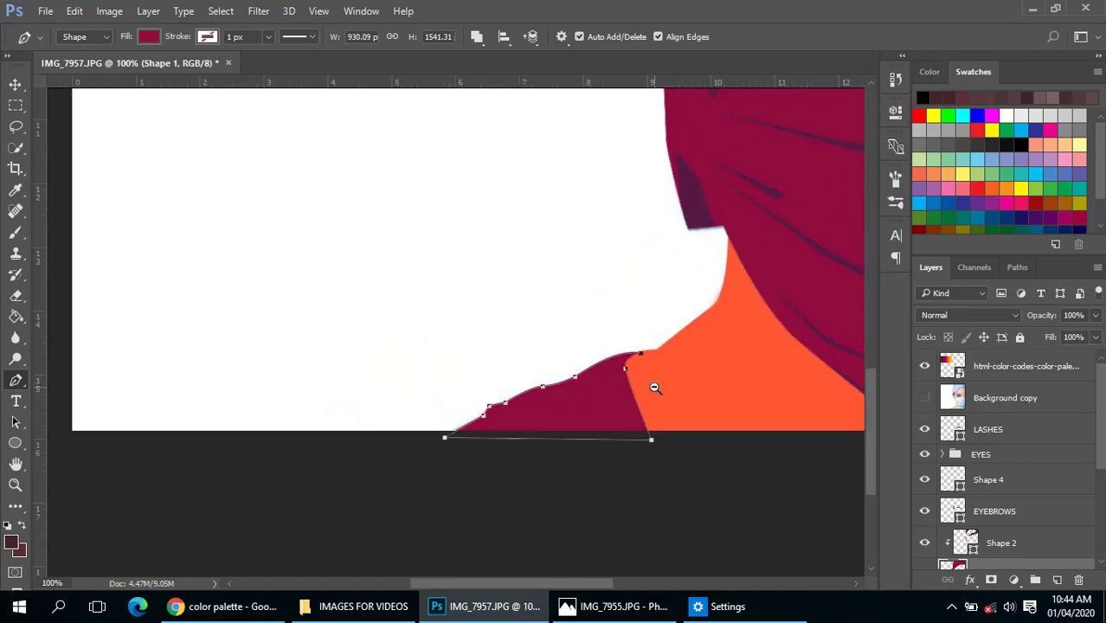
scroll(986, 447, down, 2)
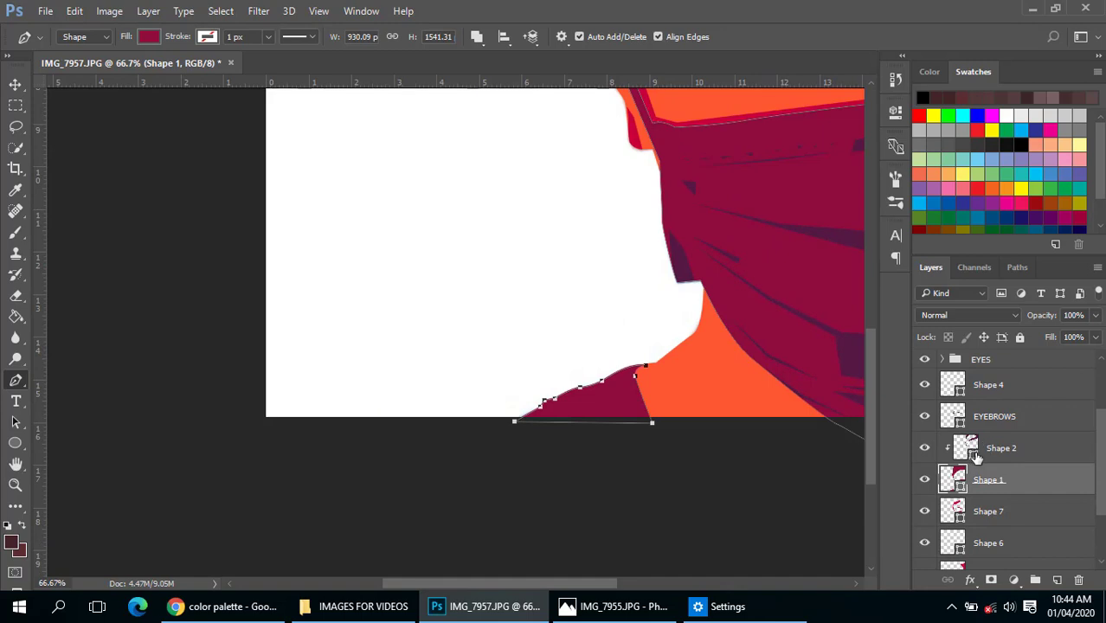
- On the Shape 2 layer, with the reference photo shown, start a dark purple shadow around the inside of the shirt's collar
click(978, 450)
scroll(974, 454, up, 3)
click(924, 398)
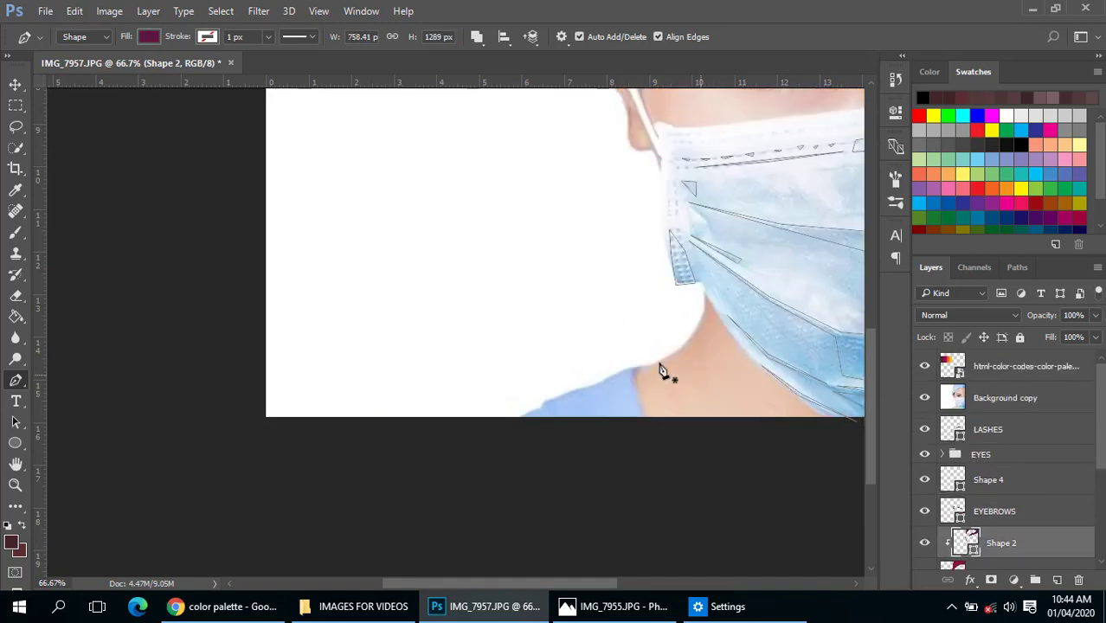
scroll(630, 365, up, 2)
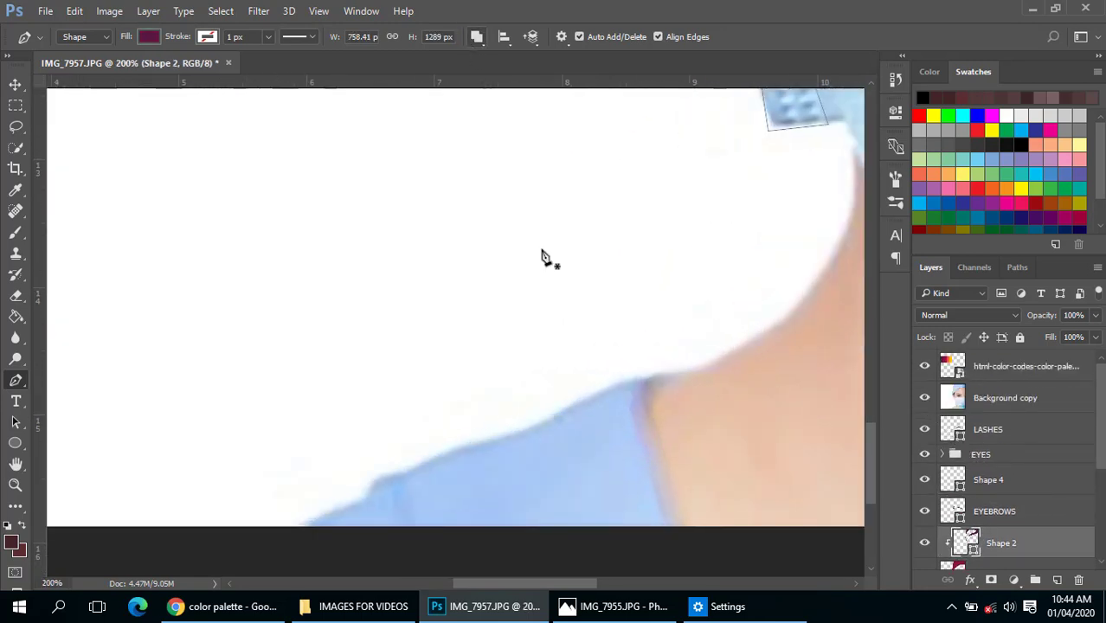
click(663, 374)
mouse_move(656, 447)
mouse_down()
mouse_move(674, 502)
mouse_move(645, 440)
mouse_up()
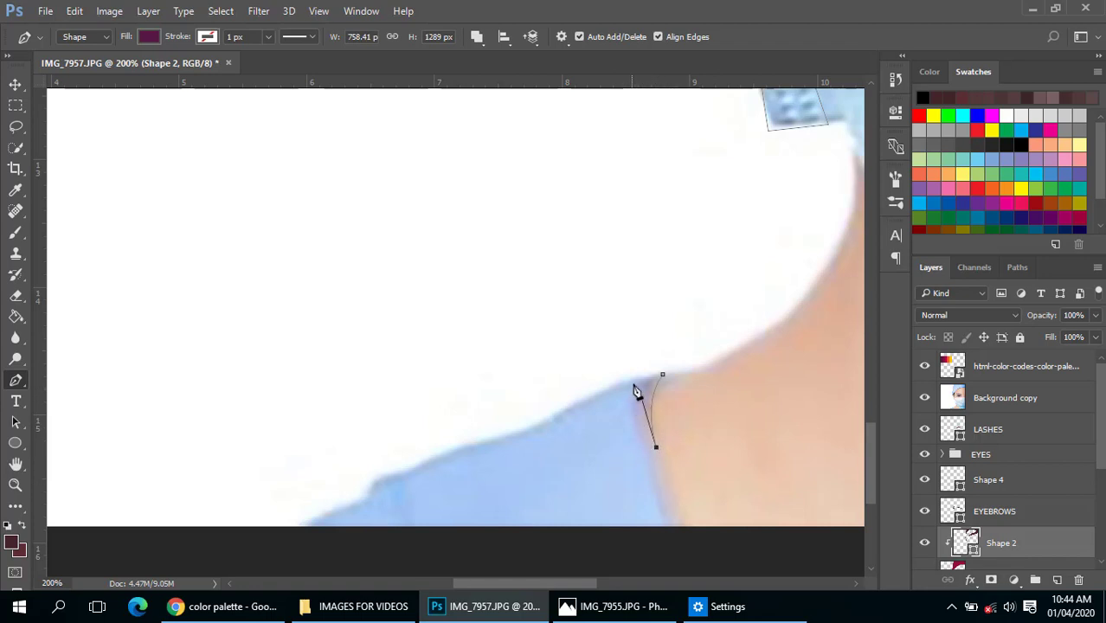
drag(633, 387, 625, 402)
- Continue the shadow path just inside the shirt's shoulder contour, following its notch down past the canvas's lower edge
click(575, 414)
click(528, 436)
click(424, 465)
click(385, 486)
click(374, 505)
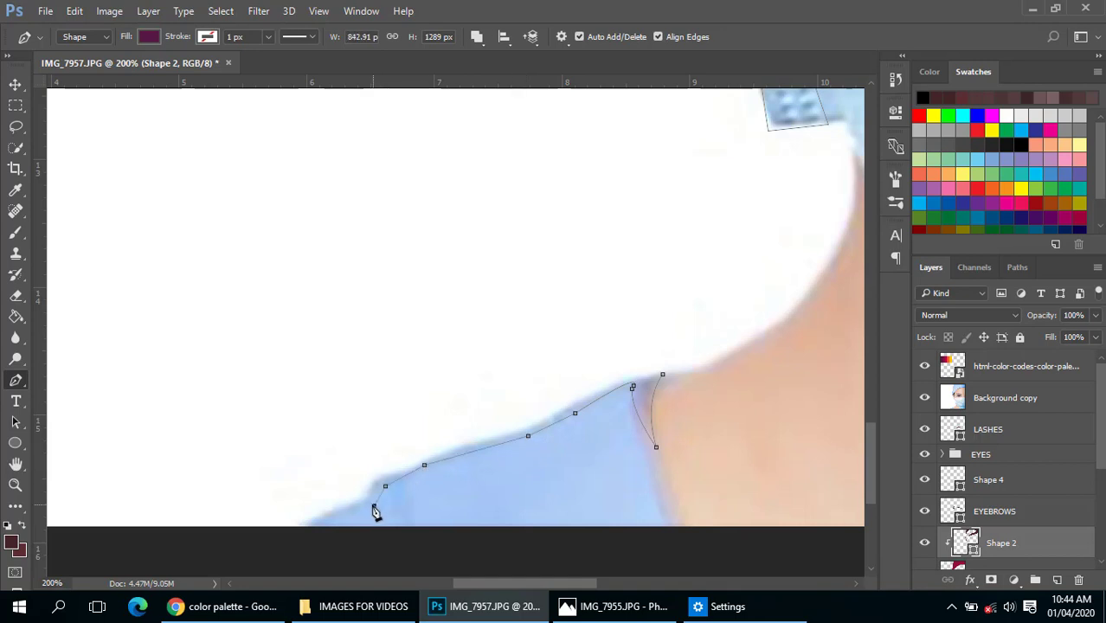
click(313, 533)
- Loop the shadow path outside the shoulder and close it at the collar, hide the photo, extend the collar-tip anchor, and deselect the path
click(298, 460)
drag(430, 366, 468, 359)
drag(543, 337, 568, 335)
click(617, 335)
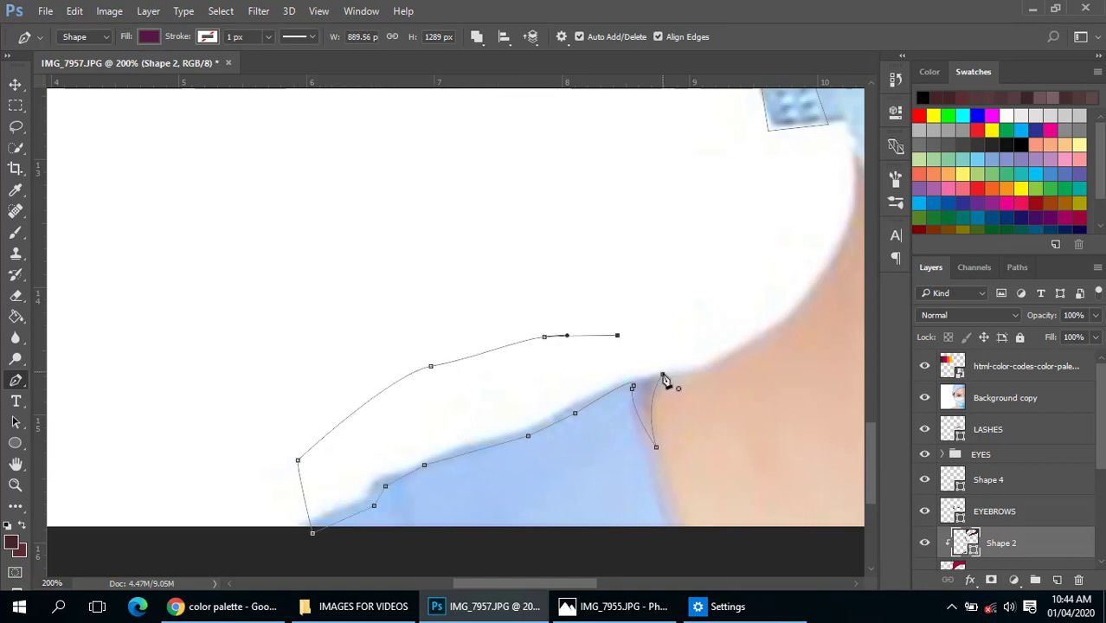
click(663, 374)
click(925, 398)
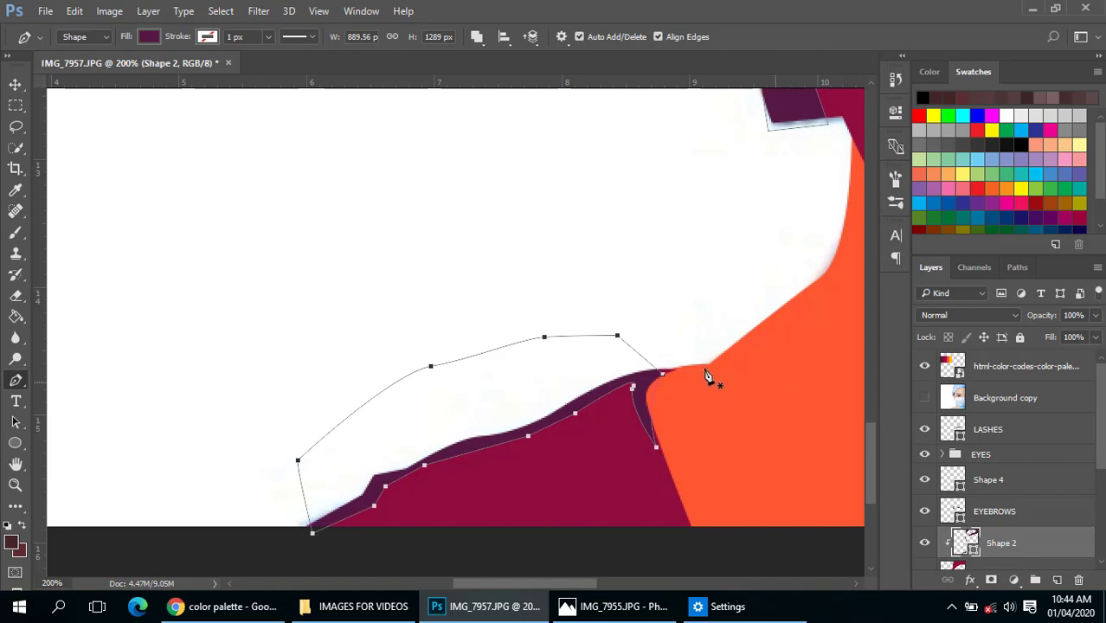
drag(662, 374, 676, 366)
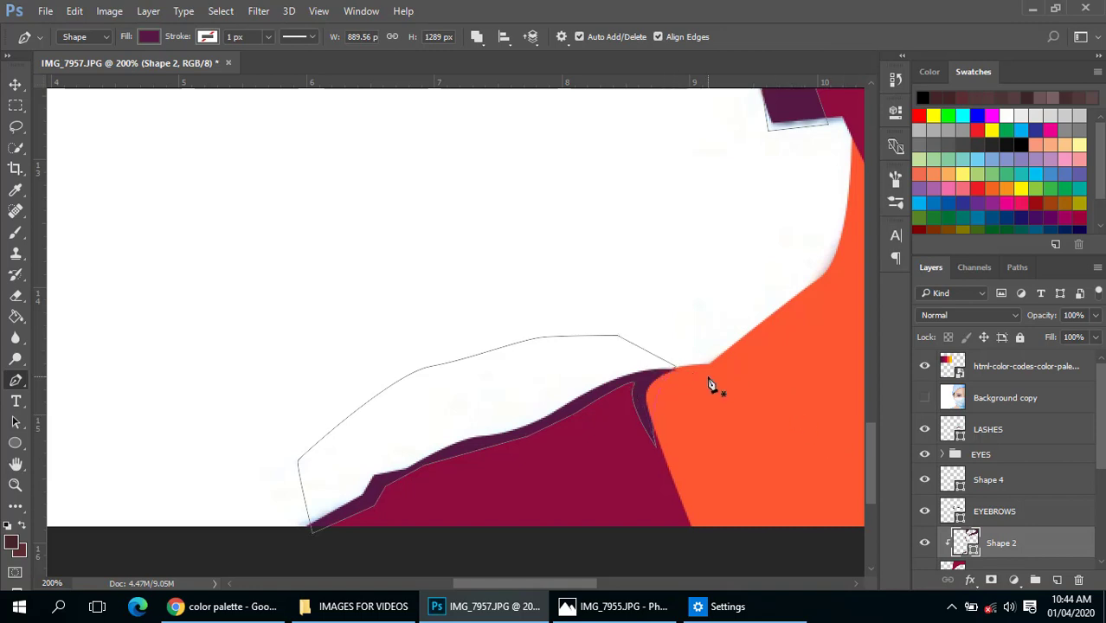
key(Return)
- Examine the whole portrait from the shirt and neck up to the mask, eye and cap
alt+click(683, 382)
alt+click(684, 382)
alt+click(684, 382)
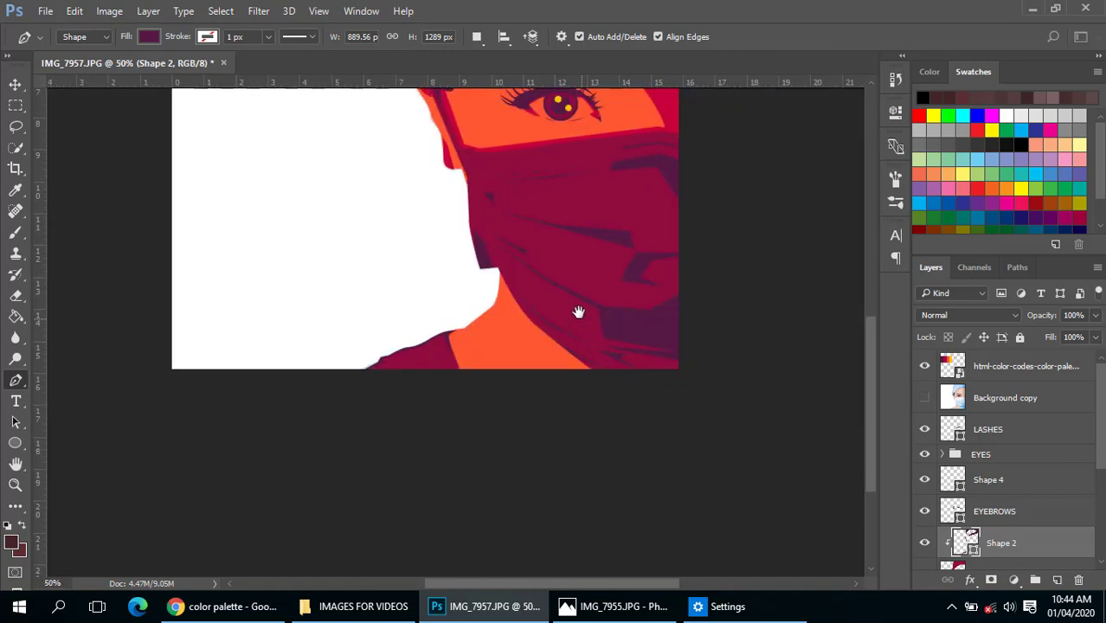
alt+click(615, 446)
alt+click(618, 433)
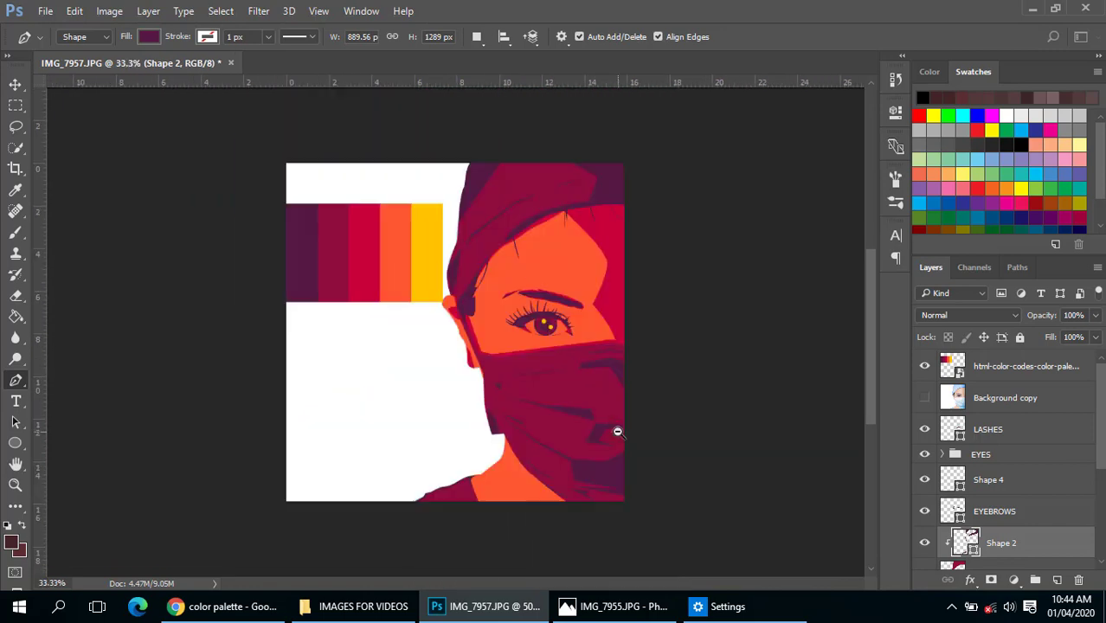
click(559, 409)
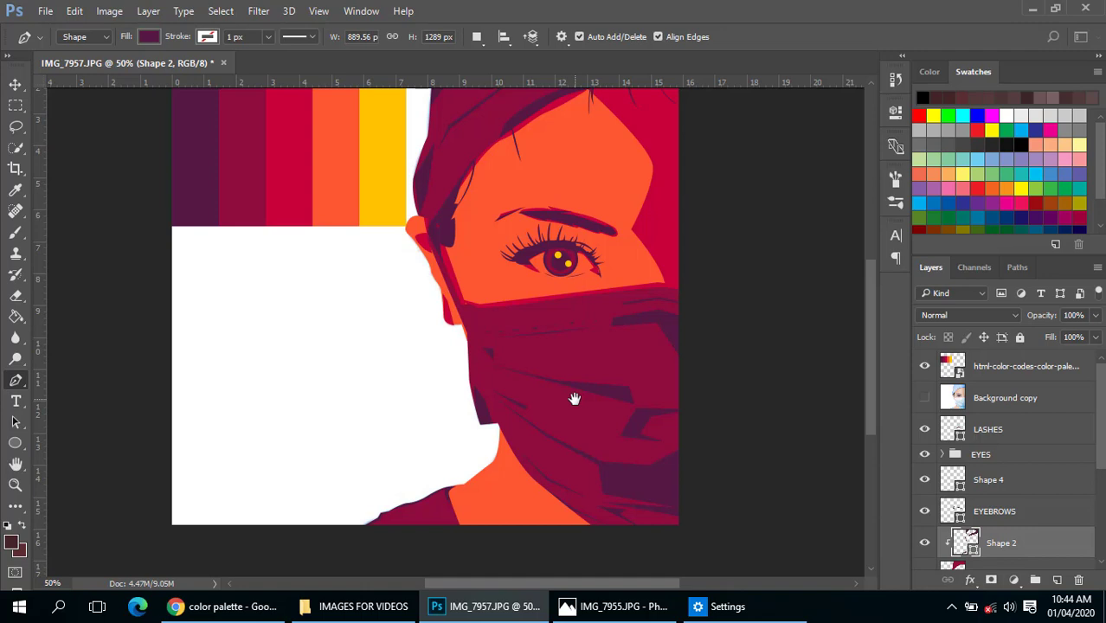
scroll(576, 402, up, 2)
scroll(579, 405, up, 1)
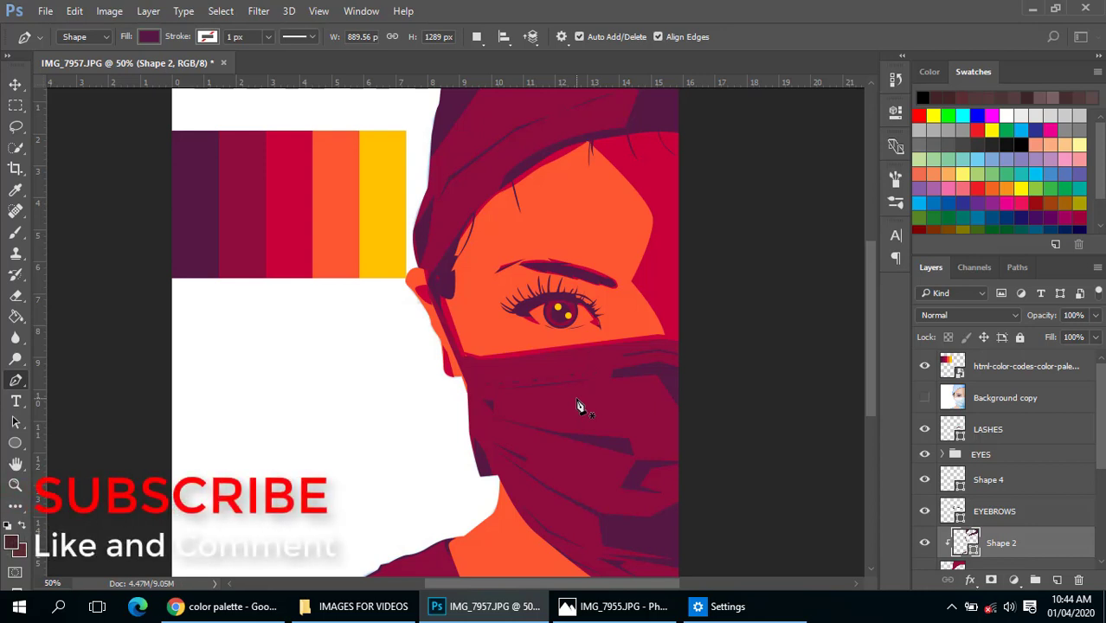
scroll(580, 407, up, 1)
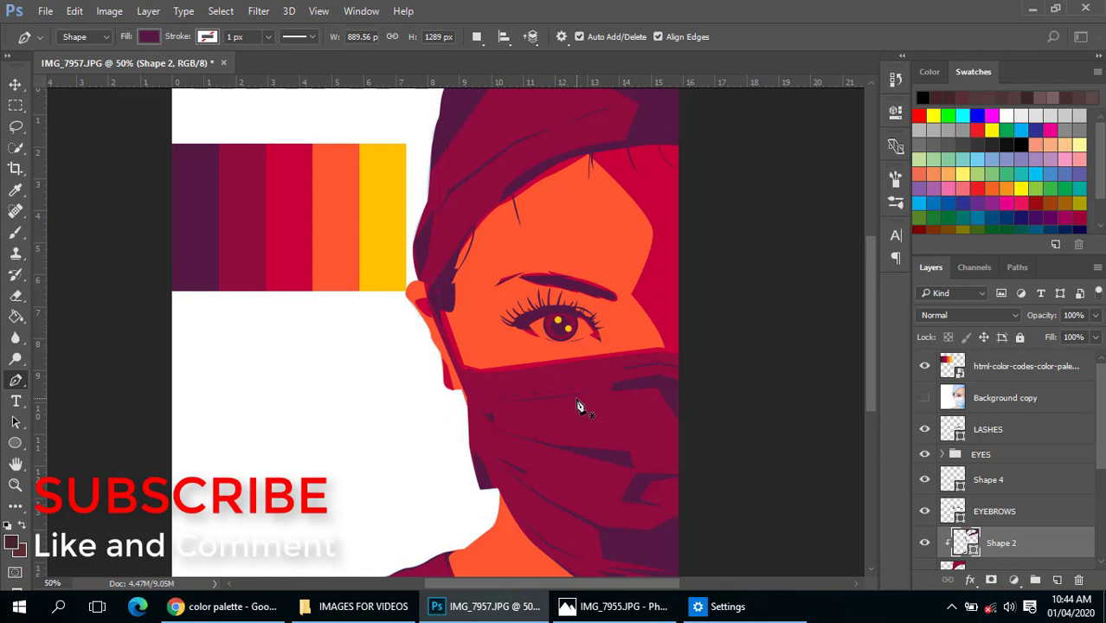